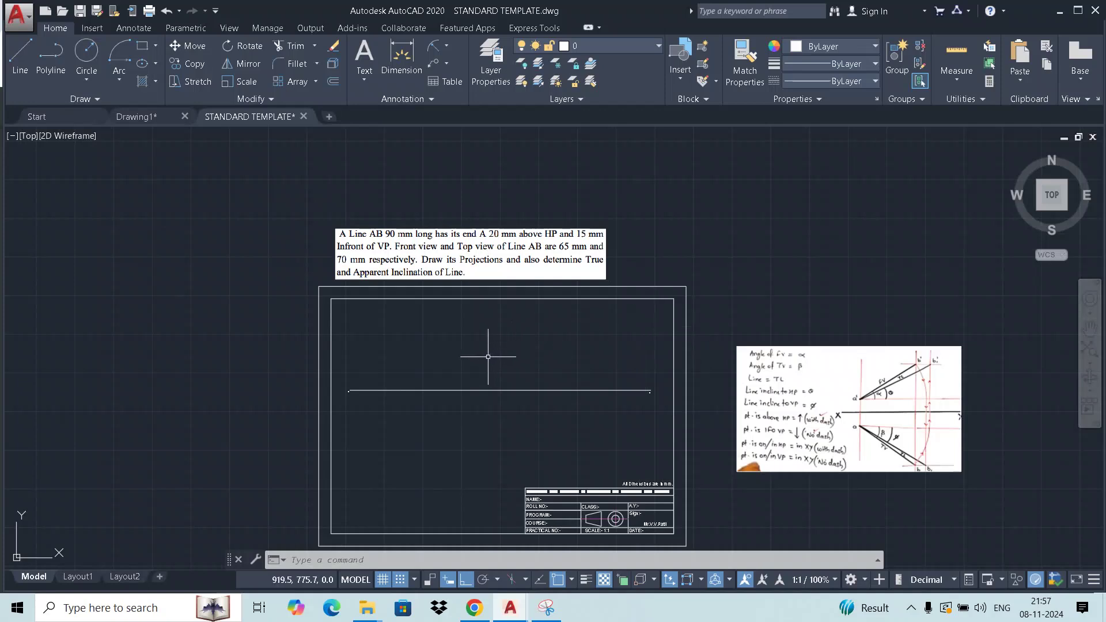
Zoom and pan around the sheet to review the problem statement and the XY reference line.
{"action": "scroll", "coordinate": [408, 397], "scroll_direction": "up", "scroll_amount": 2}
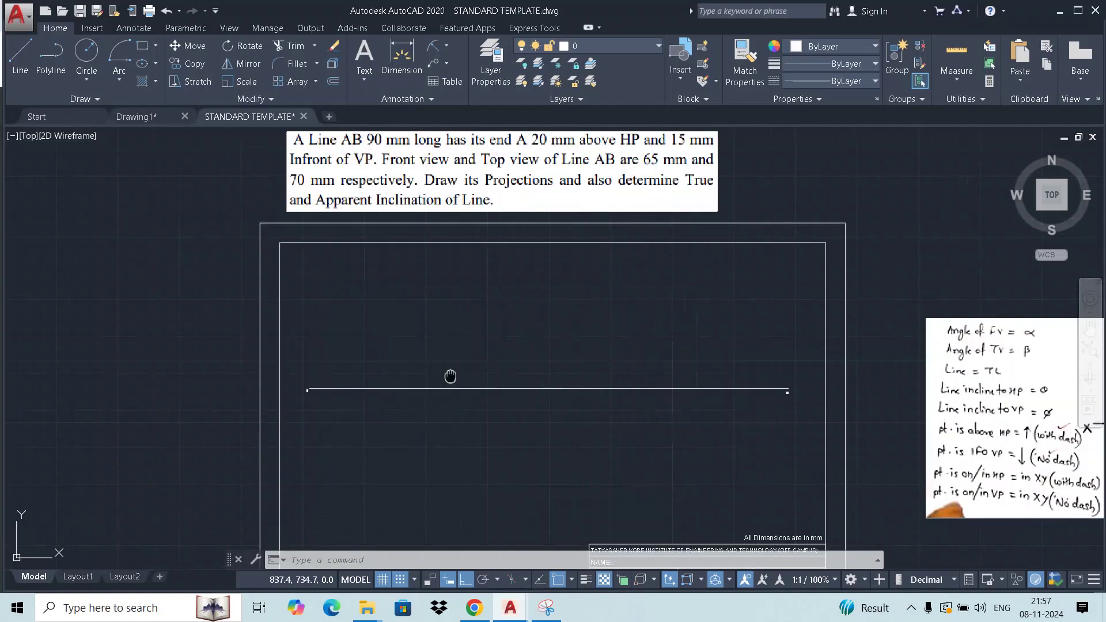
{"action": "middle_click_drag", "start_coordinate": [480, 332], "coordinate": [463, 339]}
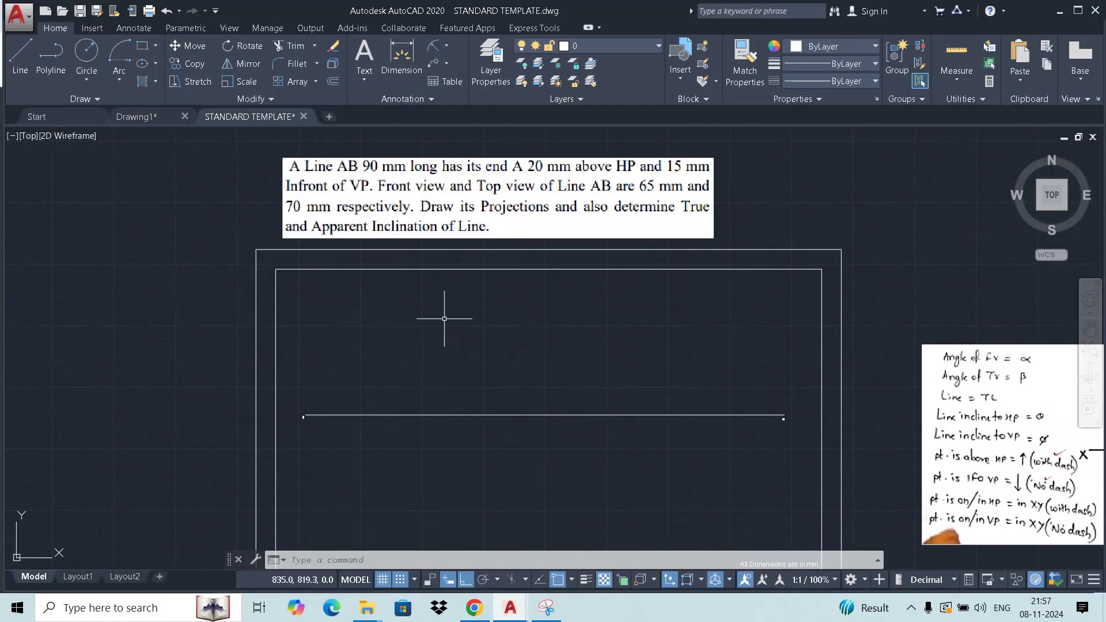
{"action": "scroll", "coordinate": [443, 310], "scroll_direction": "down", "scroll_amount": 2}
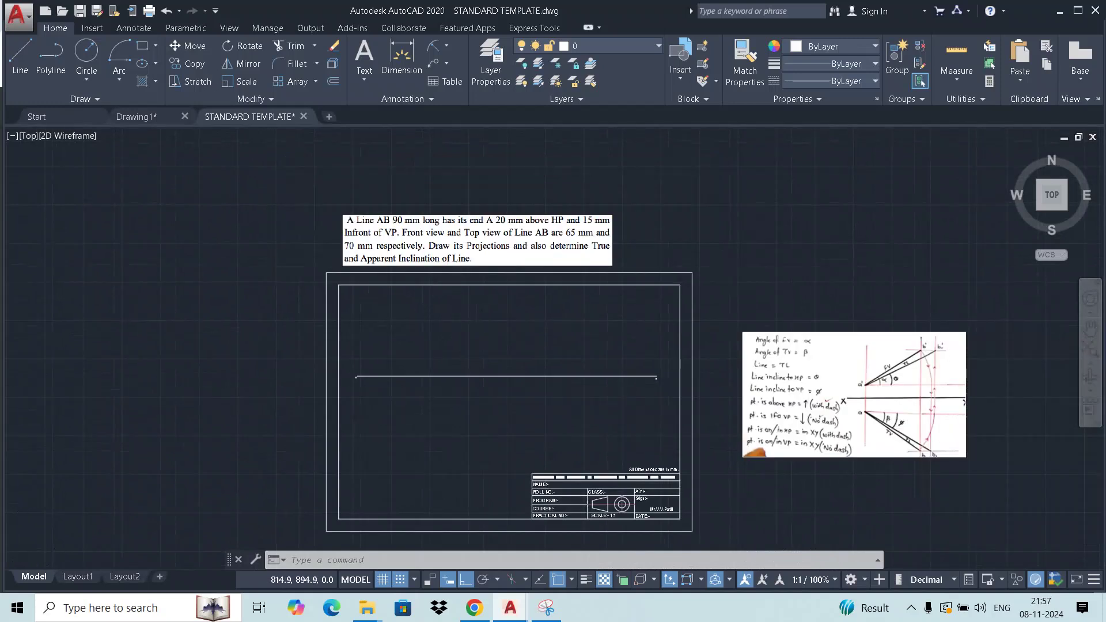
{"action": "scroll", "coordinate": [478, 308], "scroll_direction": "up", "scroll_amount": 2}
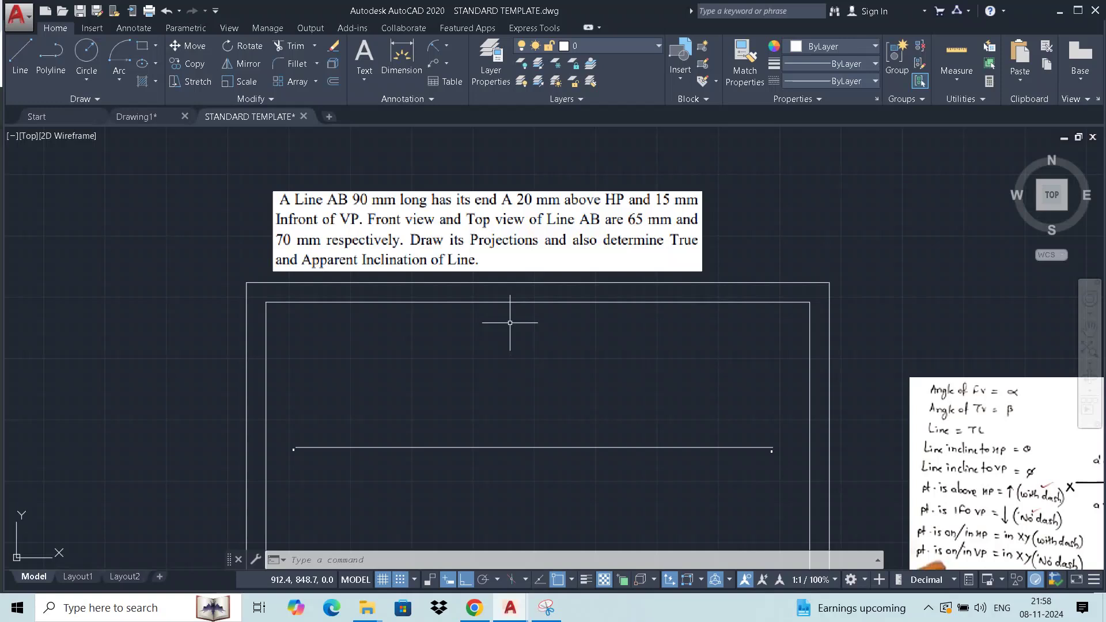
{"action": "scroll", "coordinate": [513, 320], "scroll_direction": "down", "scroll_amount": 3}
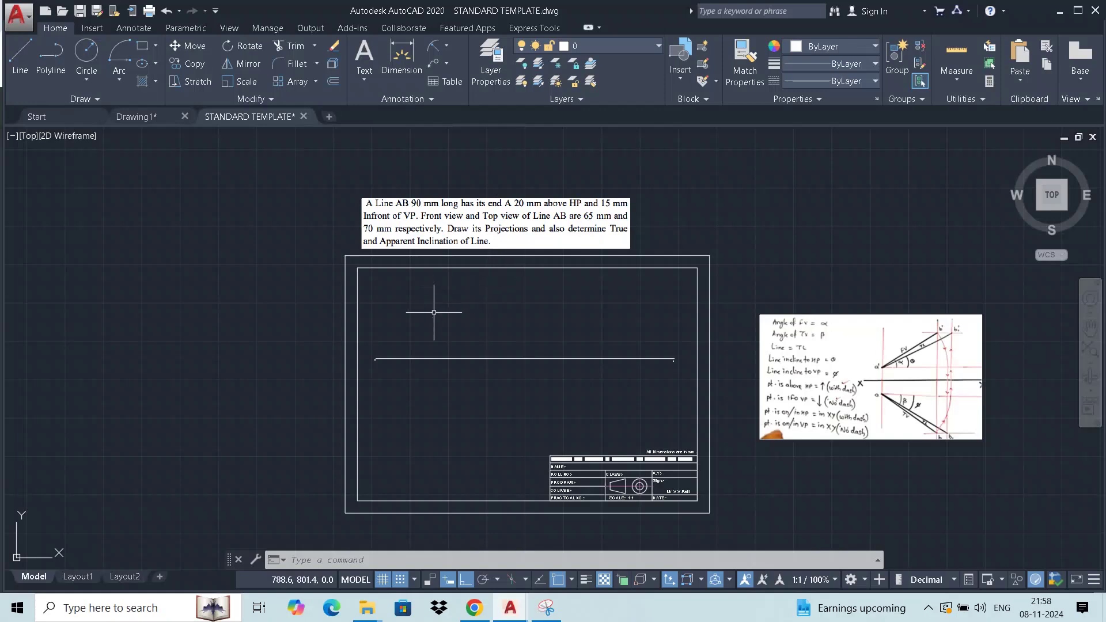
{"action": "scroll", "coordinate": [443, 323], "scroll_direction": "up", "scroll_amount": 4}
{"action": "scroll", "coordinate": [461, 340], "scroll_direction": "down", "scroll_amount": 4}
{"action": "middle_click_drag", "start_coordinate": [491, 316], "coordinate": [495, 312]}
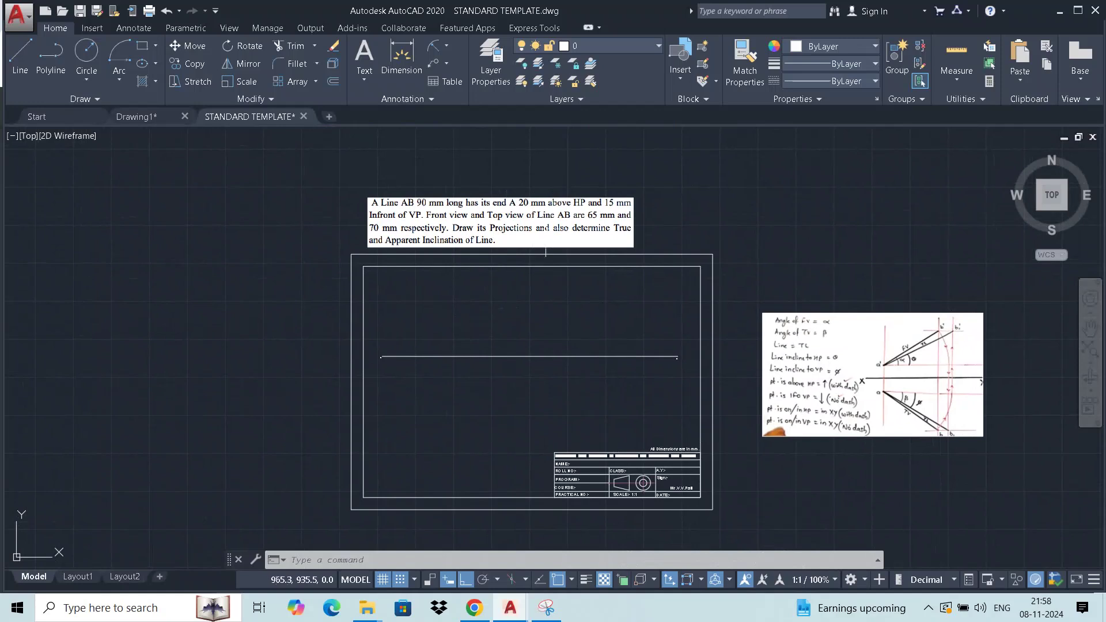
{"action": "scroll", "coordinate": [458, 336], "scroll_direction": "up", "scroll_amount": 2}
{"action": "scroll", "coordinate": [445, 322], "scroll_direction": "up", "scroll_amount": 2}
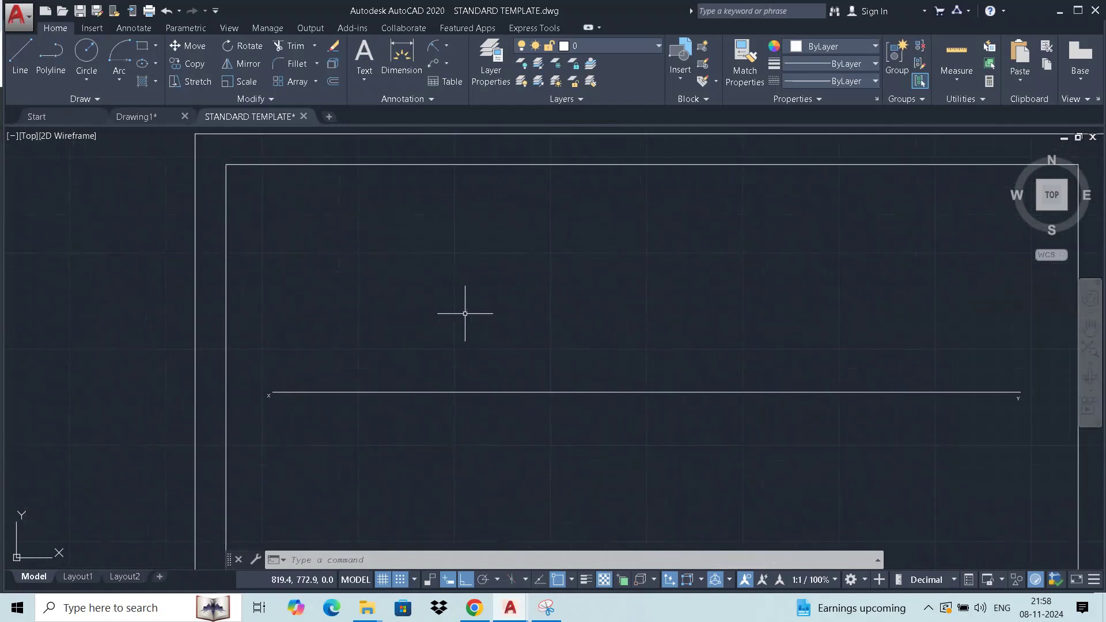
{"action": "scroll", "coordinate": [466, 329], "scroll_direction": "down", "scroll_amount": 4}
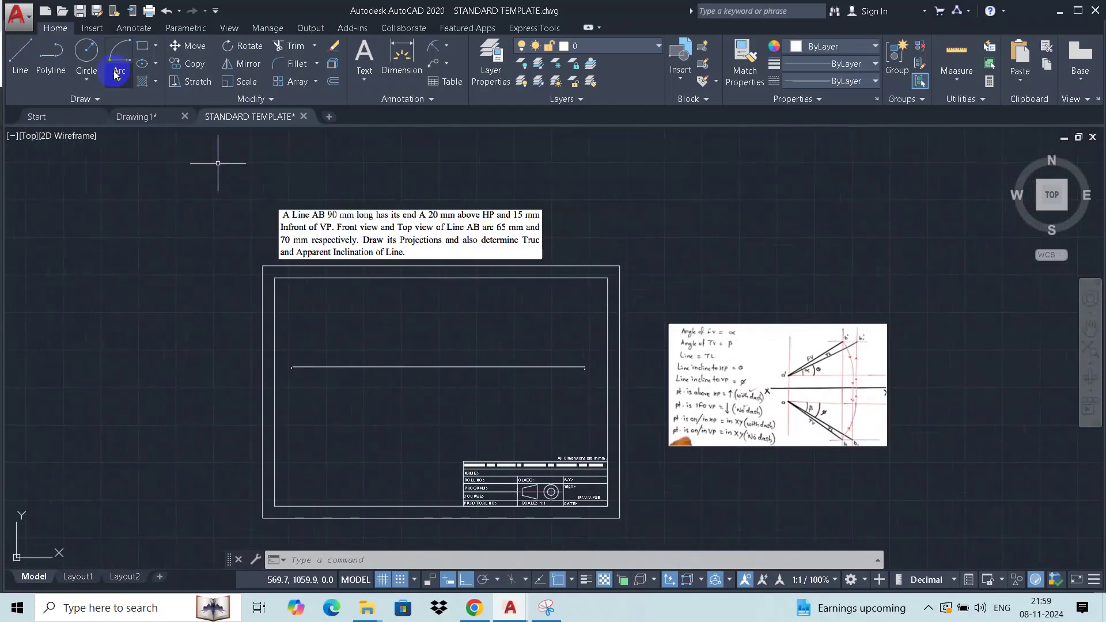
Draw a 20 mm vertical line upward from a point near the left end of XY.
{"action": "left_click", "coordinate": [21, 58]}
{"action": "scroll", "coordinate": [404, 381], "scroll_direction": "up", "scroll_amount": 5}
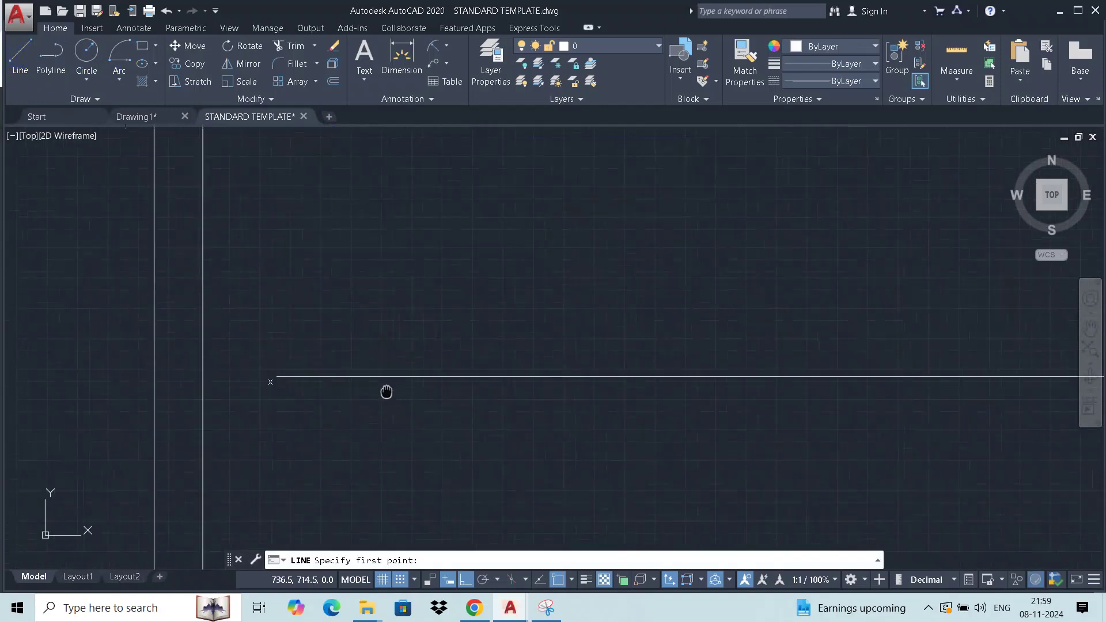
{"action": "middle_click_drag", "start_coordinate": [386, 391], "coordinate": [406, 388]}
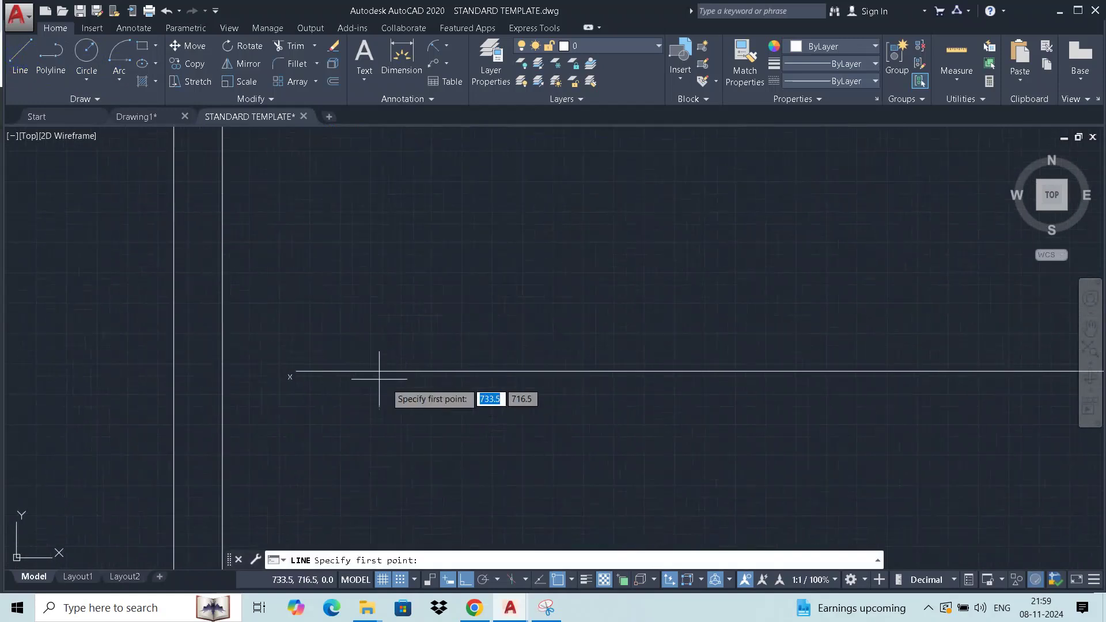
{"action": "left_click", "coordinate": [432, 371]}
{"action": "scroll", "coordinate": [429, 369], "scroll_direction": "down", "scroll_amount": 5}
{"action": "mouse_move", "coordinate": [429, 369]}
{"action": "middle_mouse_down"}
{"action": "mouse_move", "coordinate": [396, 339]}
{"action": "mouse_move", "coordinate": [416, 372]}
{"action": "middle_mouse_up"}
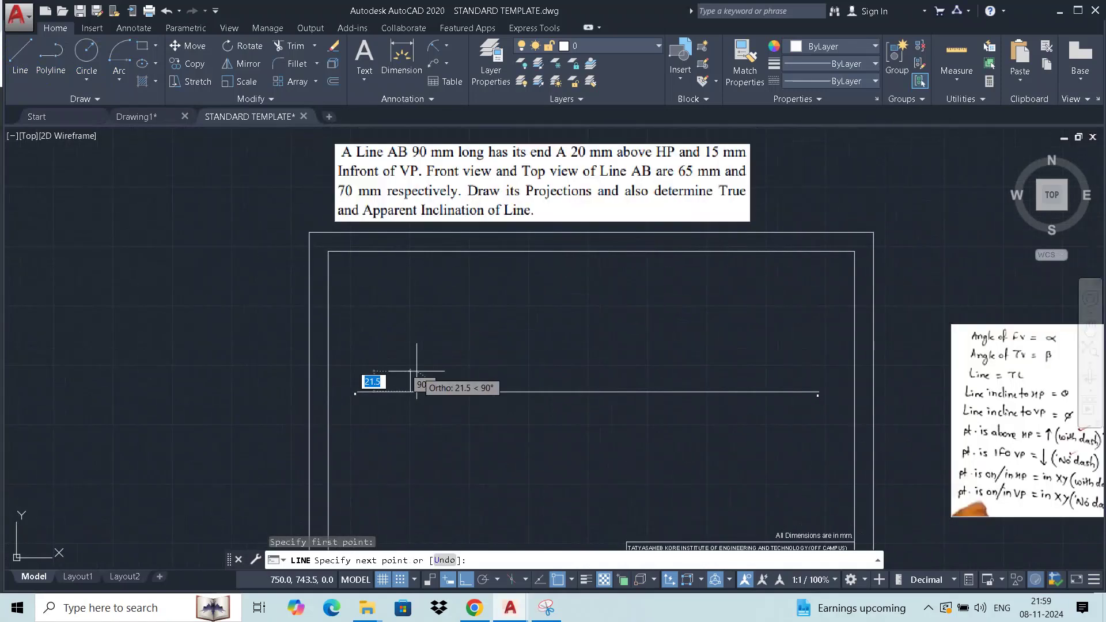
{"action": "type", "text": "20"}
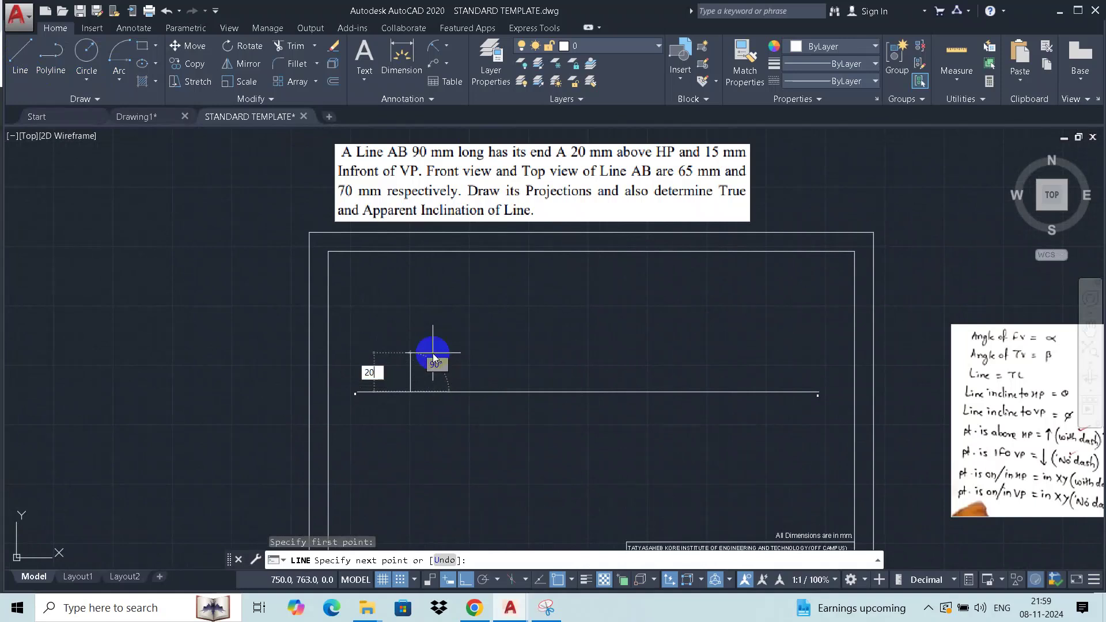
{"action": "key", "text": "Return"}
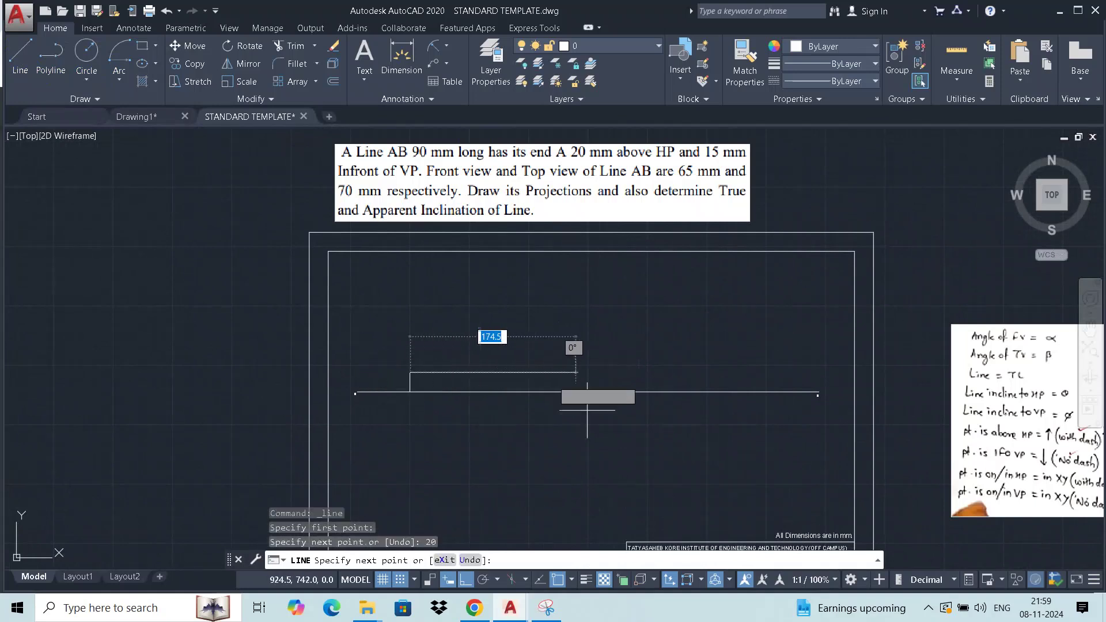
{"action": "key", "text": "Escape"}
{"action": "scroll", "coordinate": [408, 388], "scroll_direction": "up", "scroll_amount": 4}
{"action": "middle_click_drag", "start_coordinate": [408, 388], "coordinate": [504, 329]}
{"action": "scroll", "coordinate": [507, 328], "scroll_direction": "down", "scroll_amount": 2}
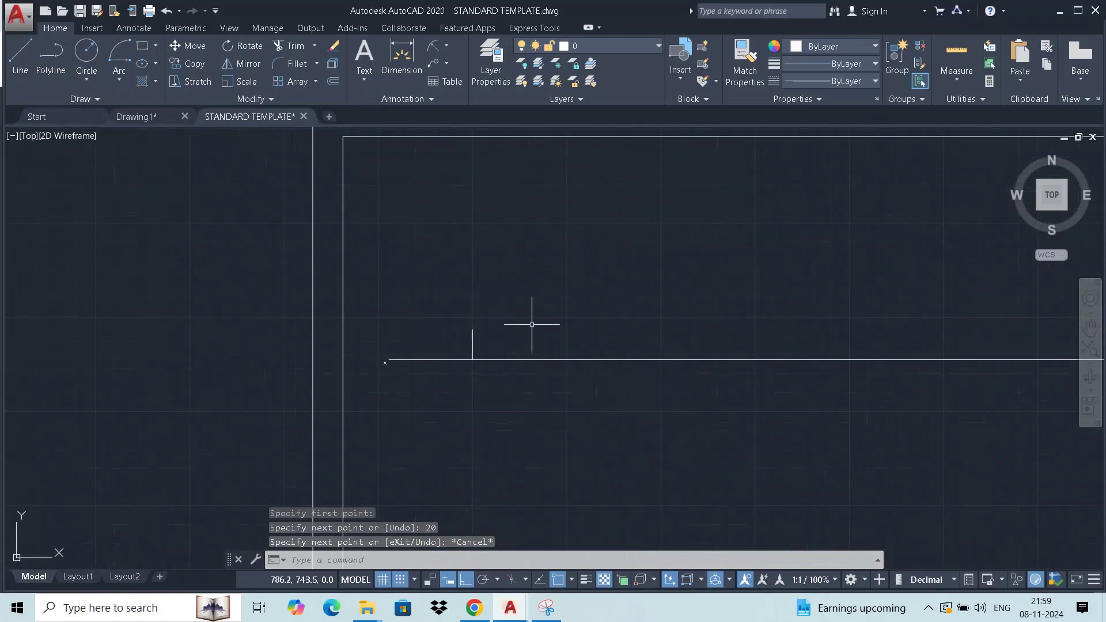
Draw a 15 mm line downward from the same point on XY to complete the projector.
{"action": "left_click", "coordinate": [20, 52]}
{"action": "scroll", "coordinate": [435, 349], "scroll_direction": "down", "scroll_amount": 2}
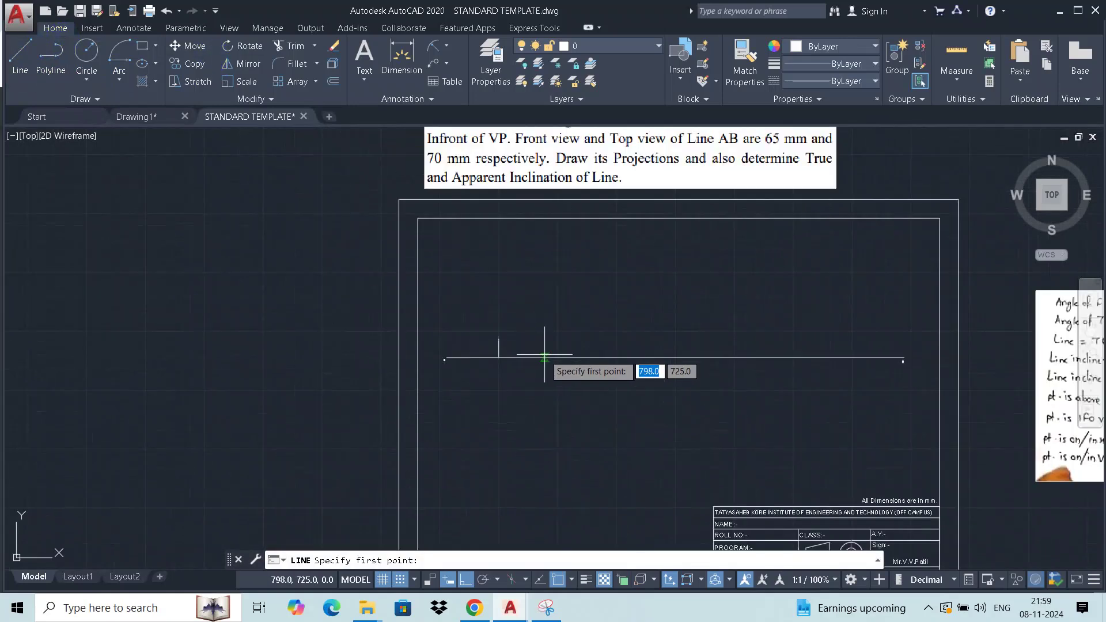
{"action": "scroll", "coordinate": [625, 264], "scroll_direction": "down", "scroll_amount": 1}
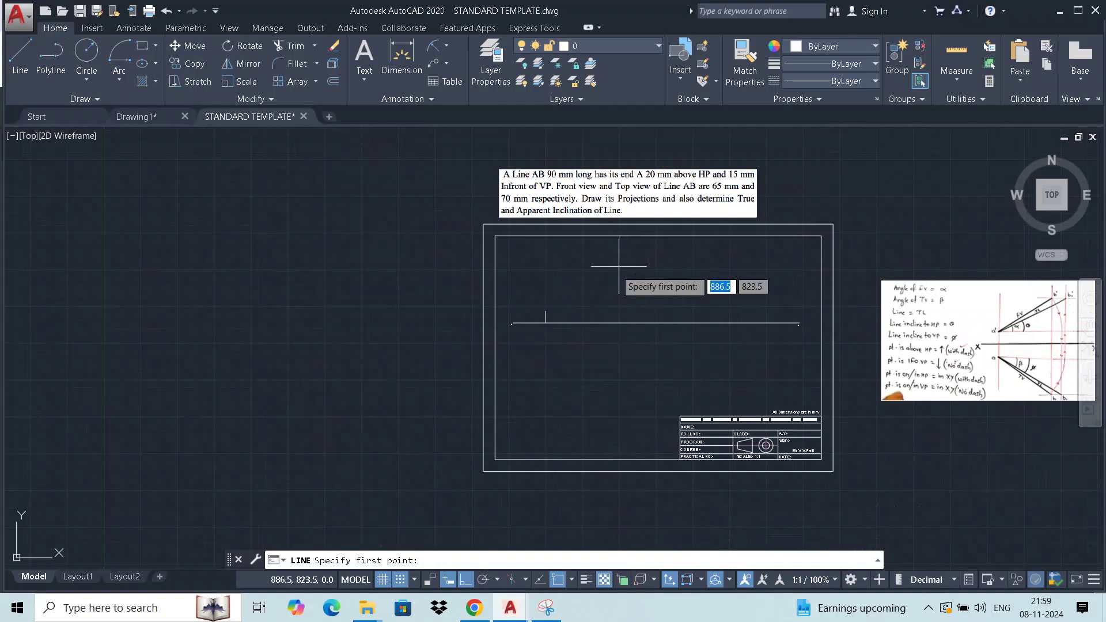
{"action": "scroll", "coordinate": [540, 316], "scroll_direction": "up", "scroll_amount": 3}
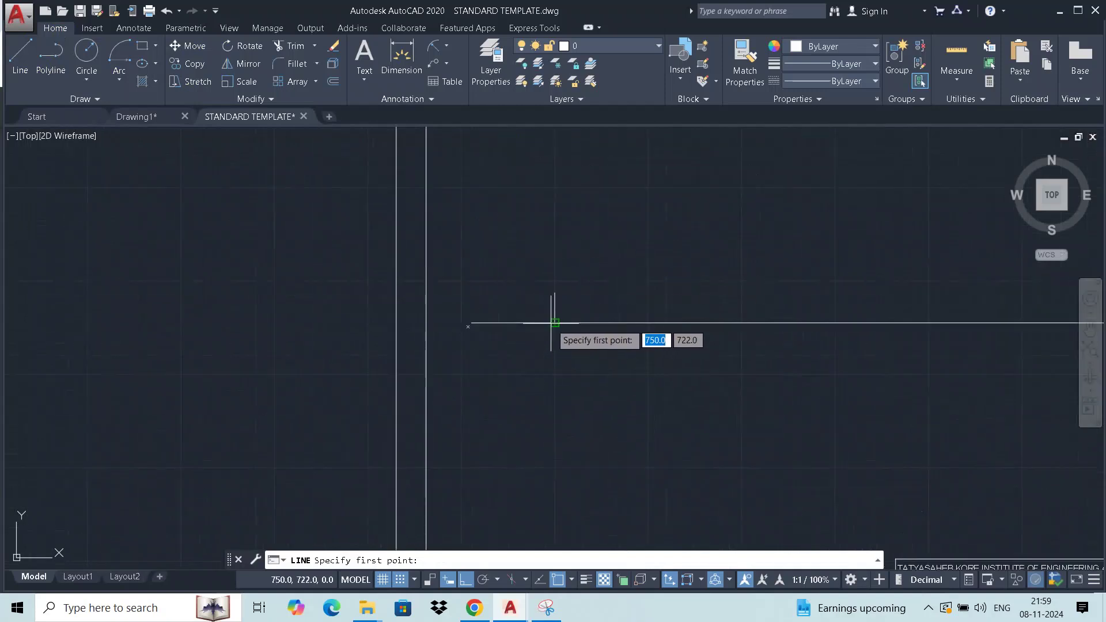
{"action": "left_click", "coordinate": [555, 358]}
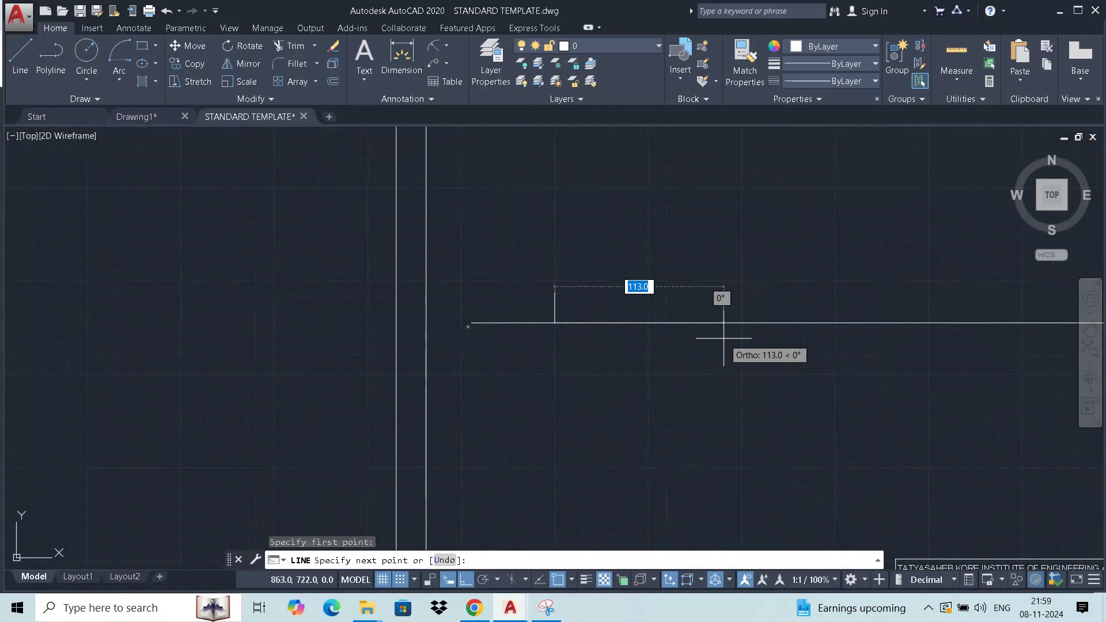
{"action": "type", "text": "15"}
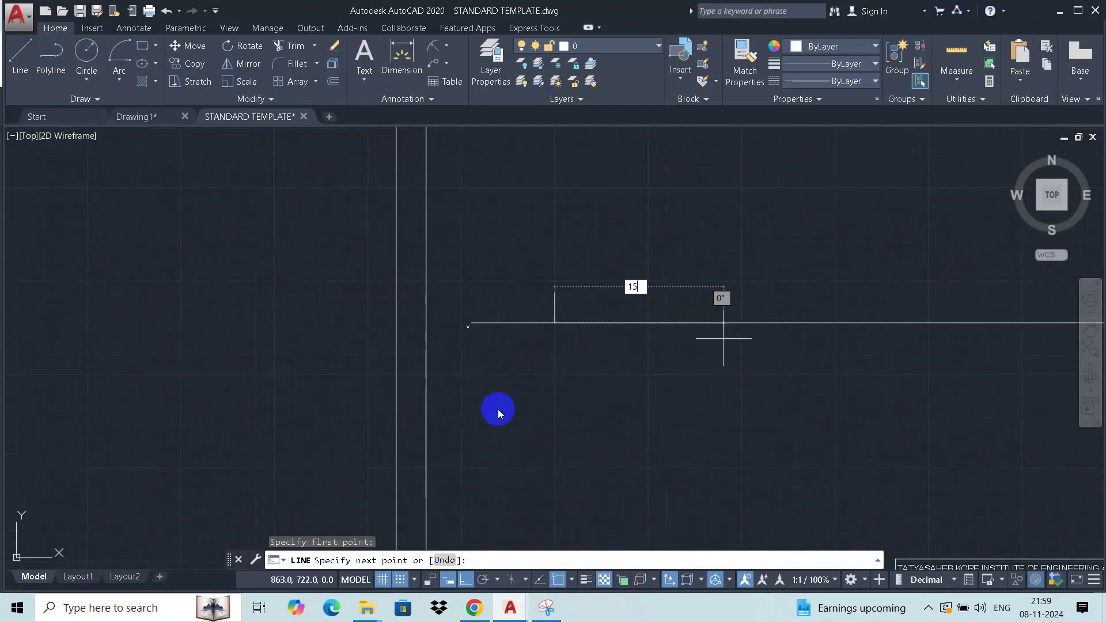
{"action": "key", "text": "Escape"}
{"action": "key", "text": "space"}
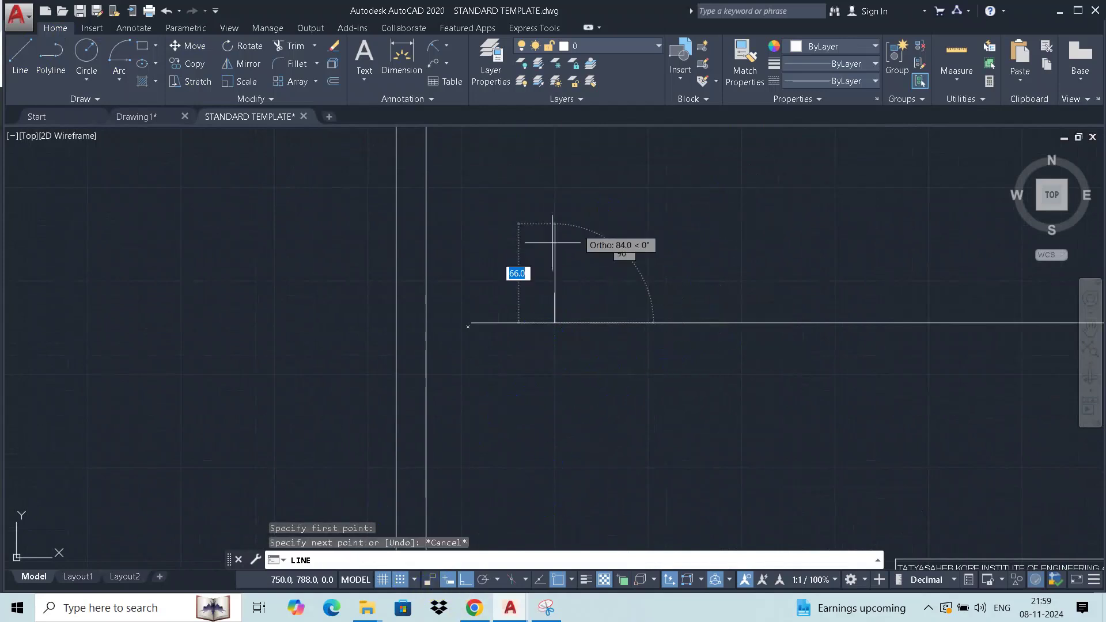
{"action": "key", "text": "Escape"}
{"action": "key", "text": "Escape"}
{"action": "right_click", "coordinate": [610, 254]}
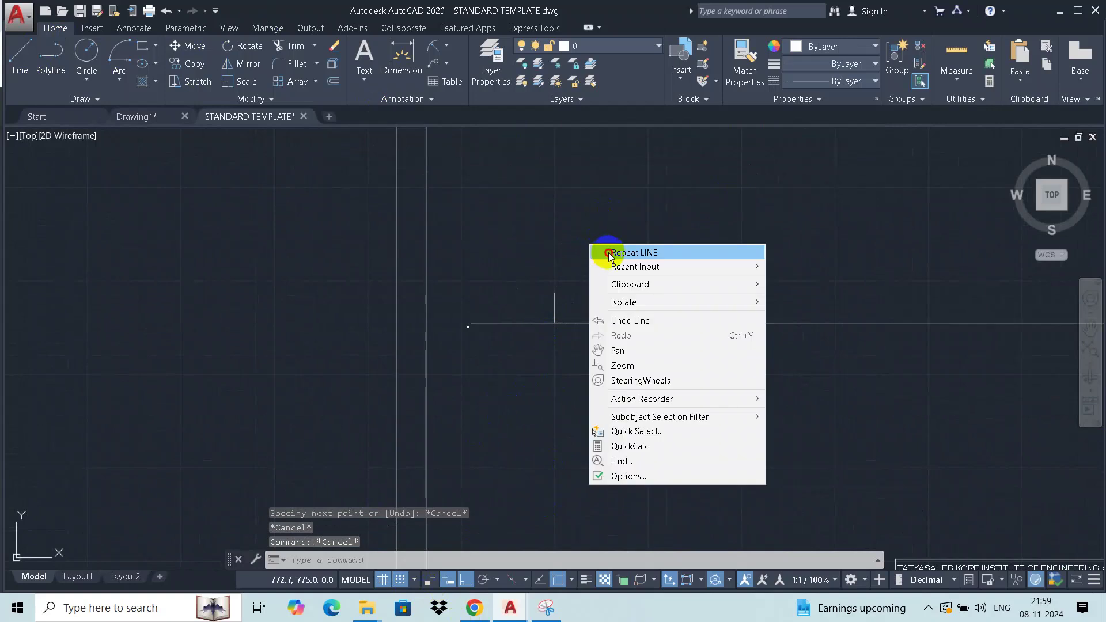
{"action": "left_click", "coordinate": [609, 254]}
{"action": "left_click", "coordinate": [555, 323]}
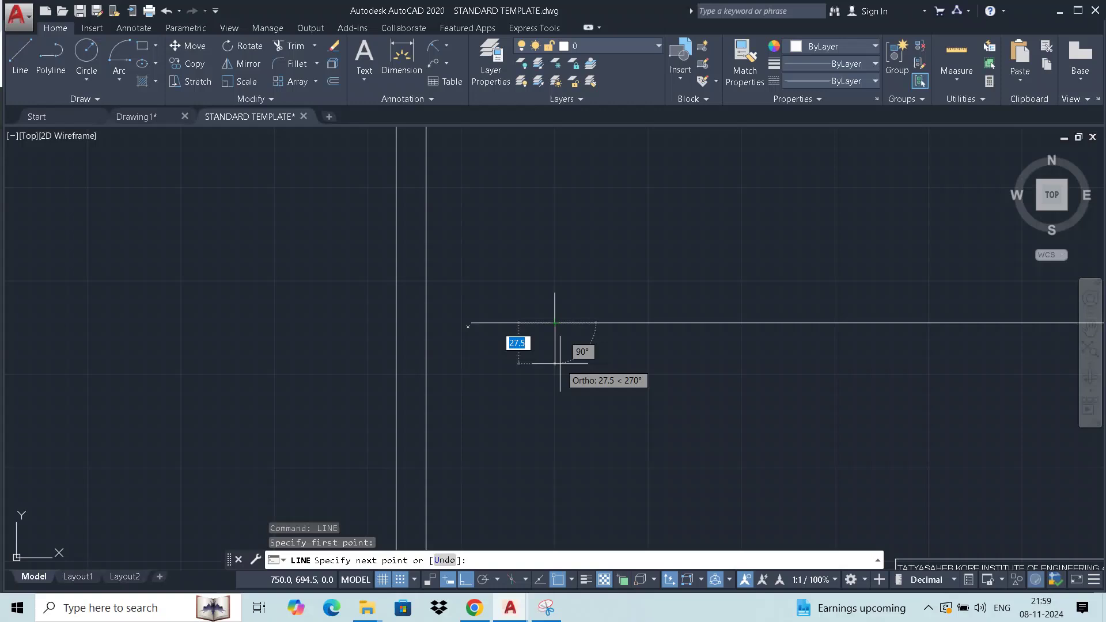
{"action": "type", "text": "15"}
{"action": "key", "text": "Return"}
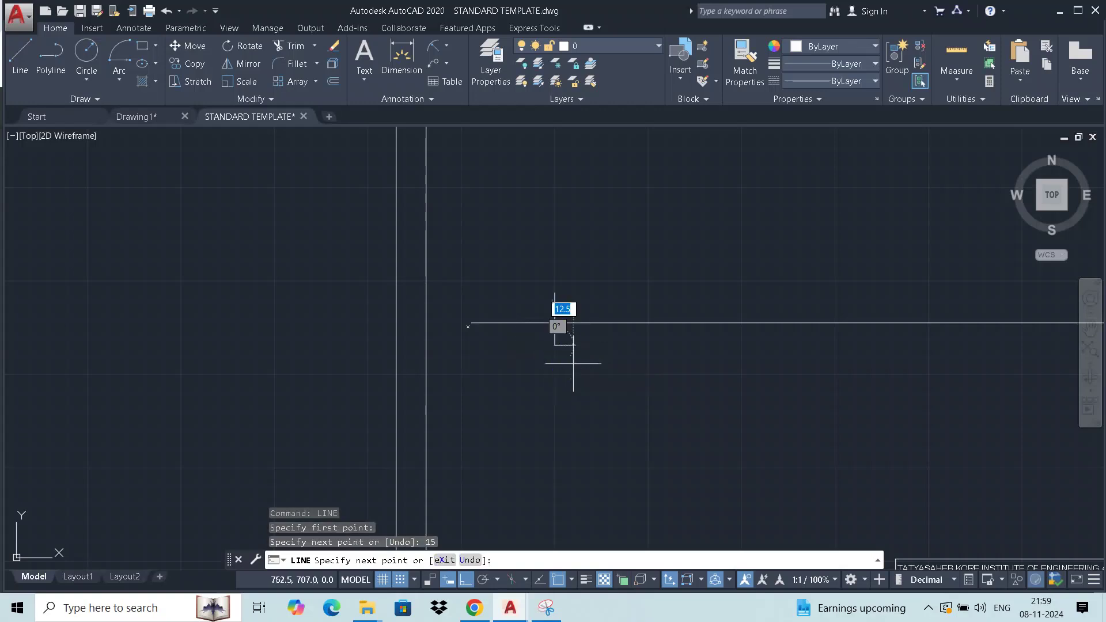
{"action": "key", "text": "Escape"}
{"action": "scroll", "coordinate": [605, 300], "scroll_direction": "up", "scroll_amount": 4}
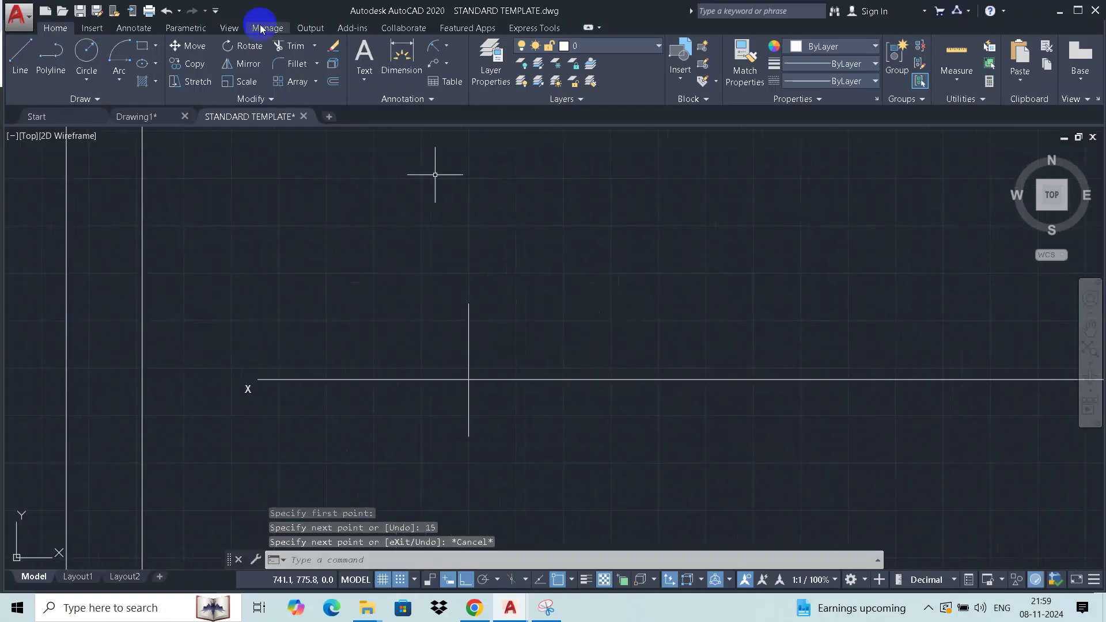
Add linear dimensions 20 and 15 to the projector's upper and lower parts.
{"action": "left_click", "coordinate": [447, 51]}
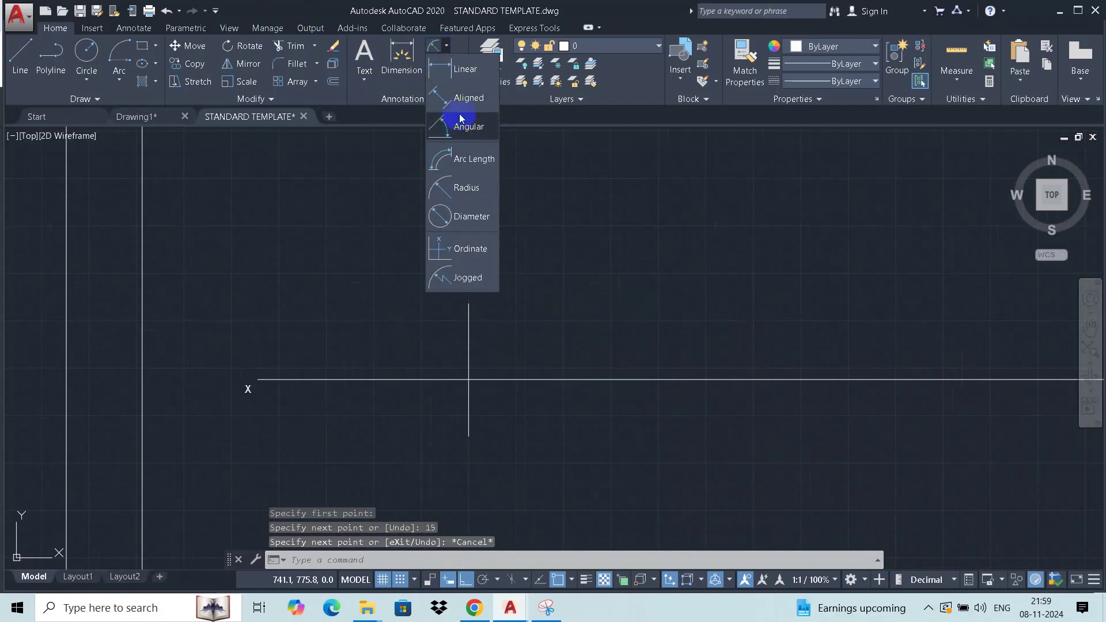
{"action": "left_click", "coordinate": [459, 71]}
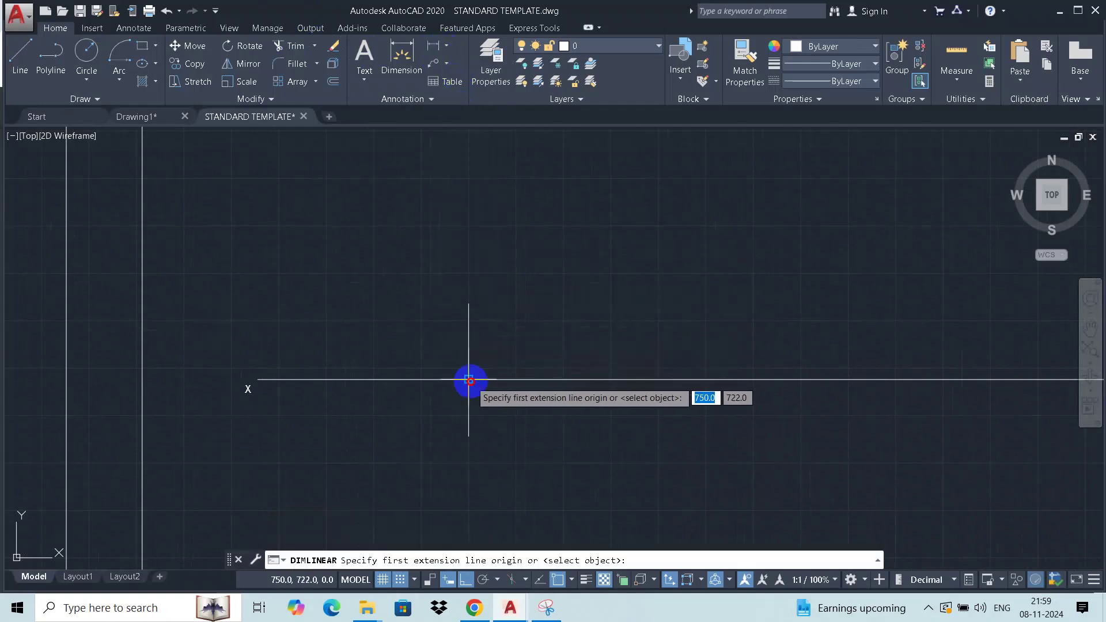
{"action": "left_click", "coordinate": [469, 379]}
{"action": "left_click", "coordinate": [468, 304]}
{"action": "left_click", "coordinate": [450, 344]}
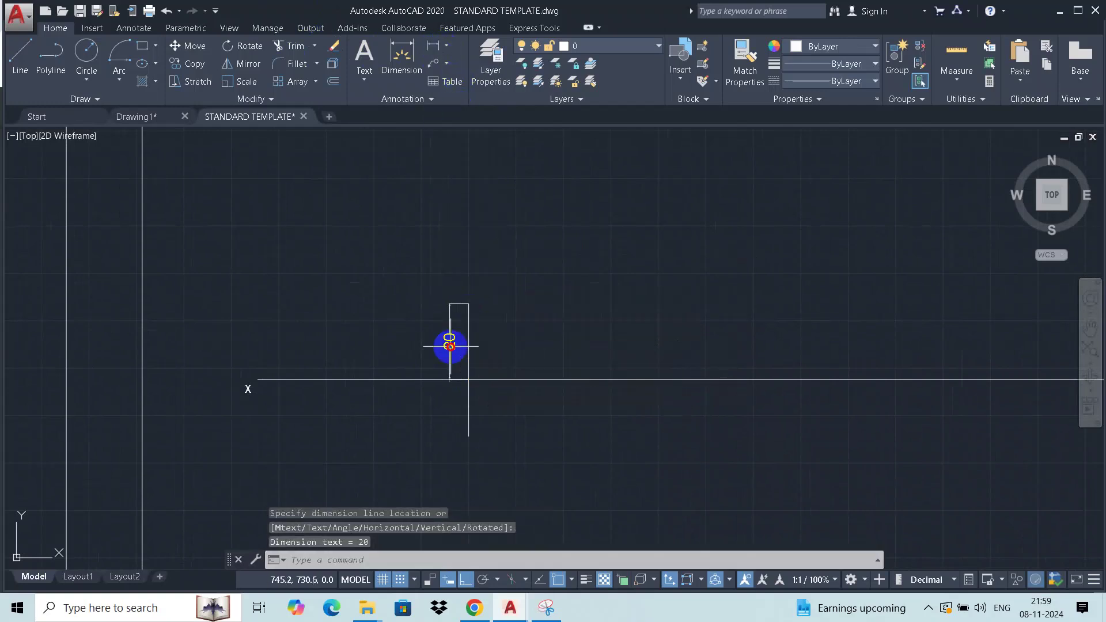
{"action": "right_click", "coordinate": [522, 287]}
{"action": "left_click", "coordinate": [529, 291]}
{"action": "left_click", "coordinate": [468, 379]}
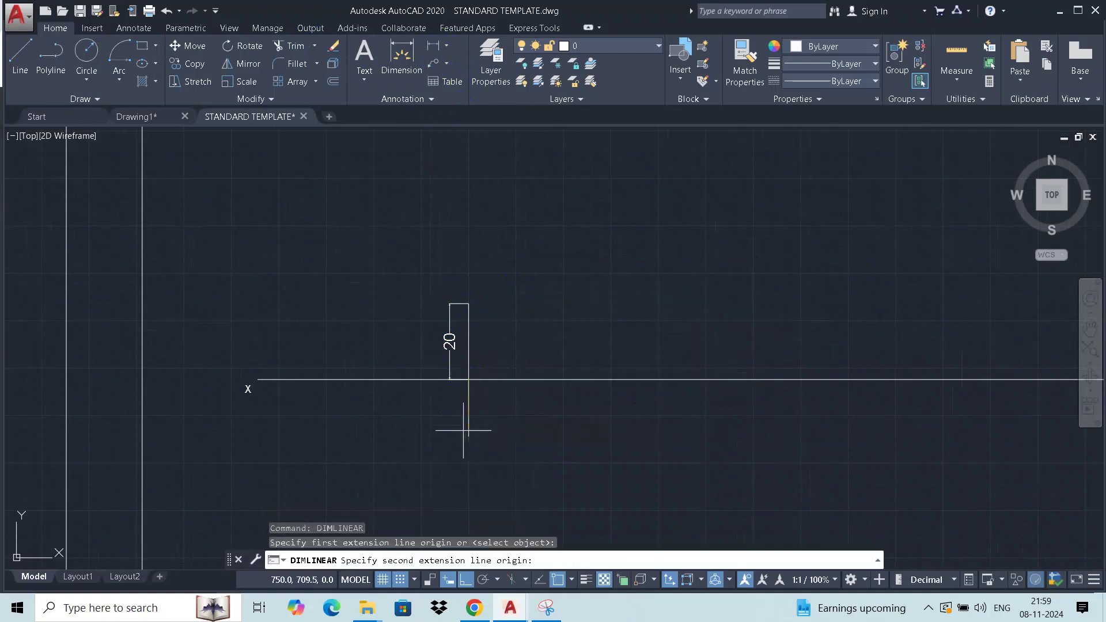
{"action": "left_click", "coordinate": [468, 437]}
{"action": "left_click", "coordinate": [451, 425]}
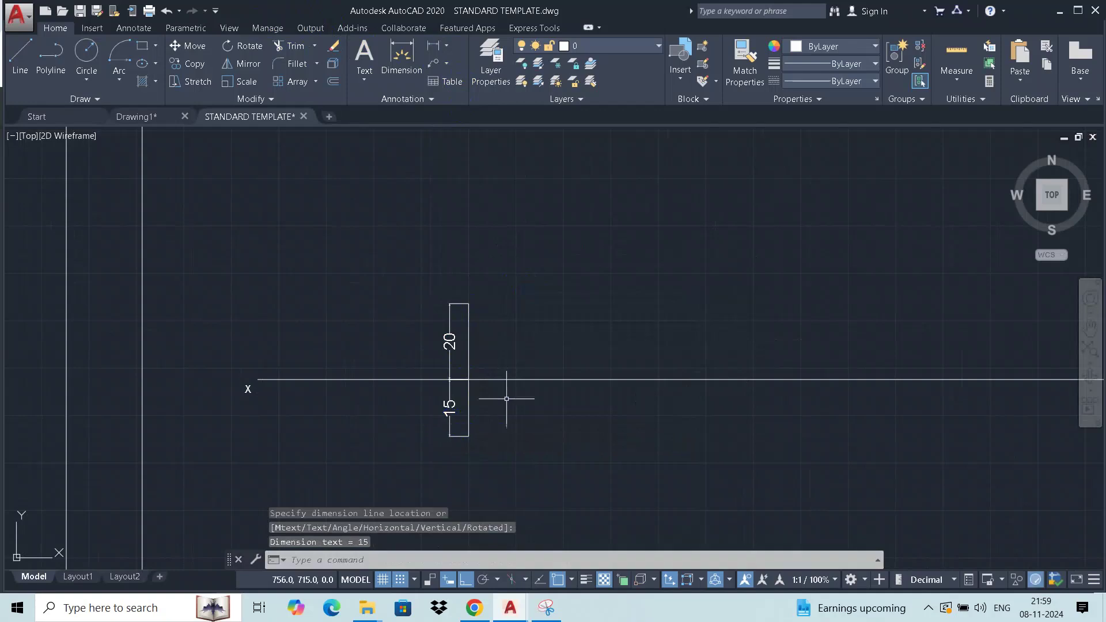
Write the multiline text label A' beside the projector's top end.
{"action": "left_click", "coordinate": [373, 52]}
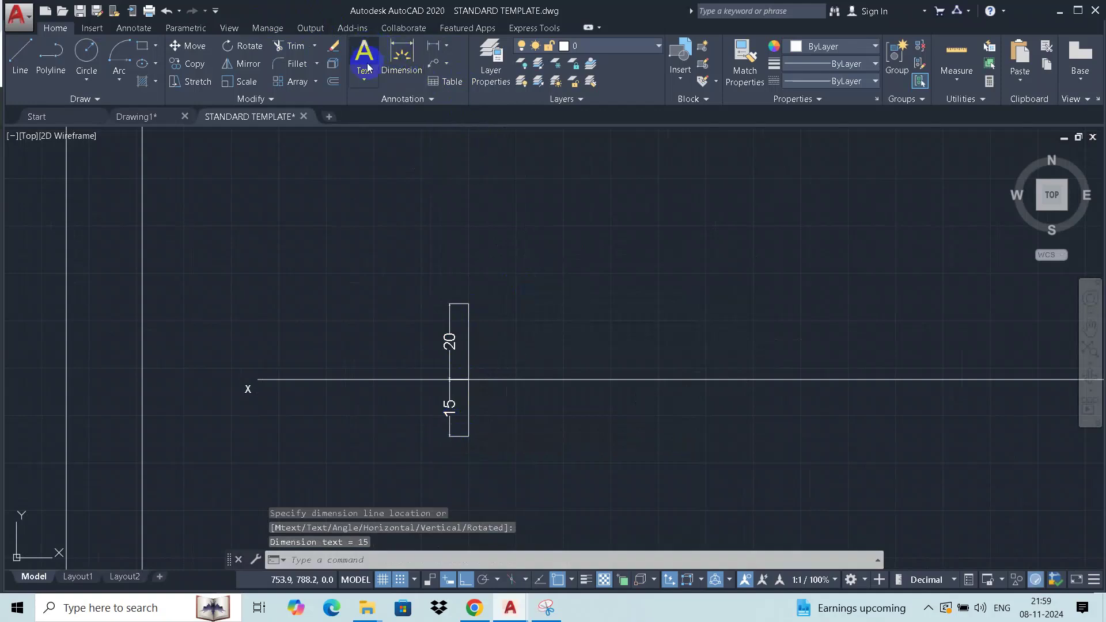
{"action": "left_click", "coordinate": [407, 301]}
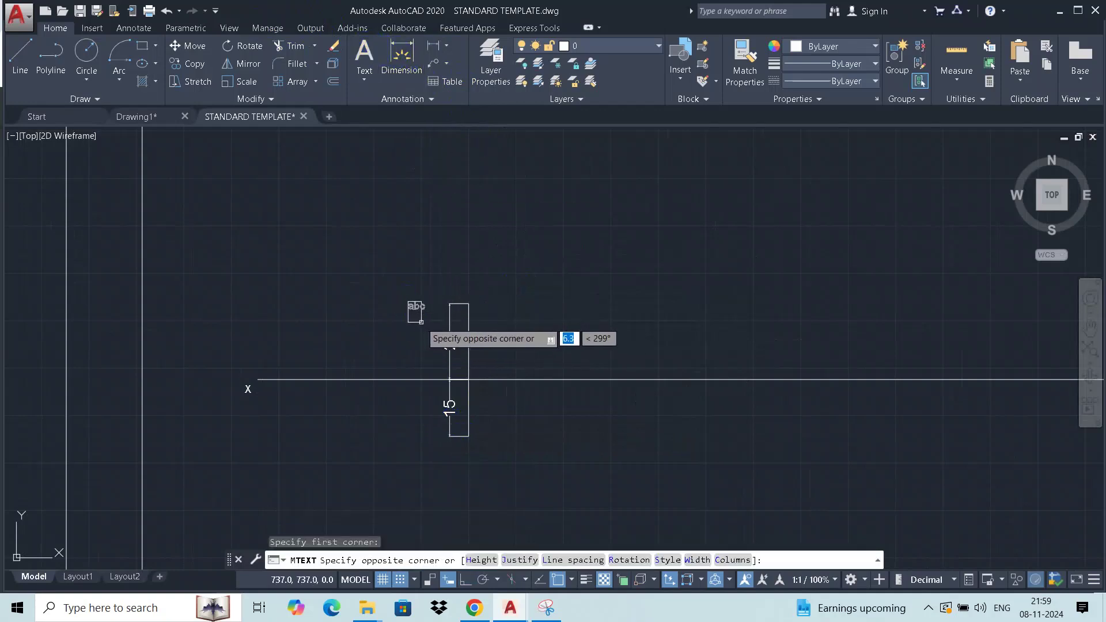
{"action": "left_click", "coordinate": [395, 328]}
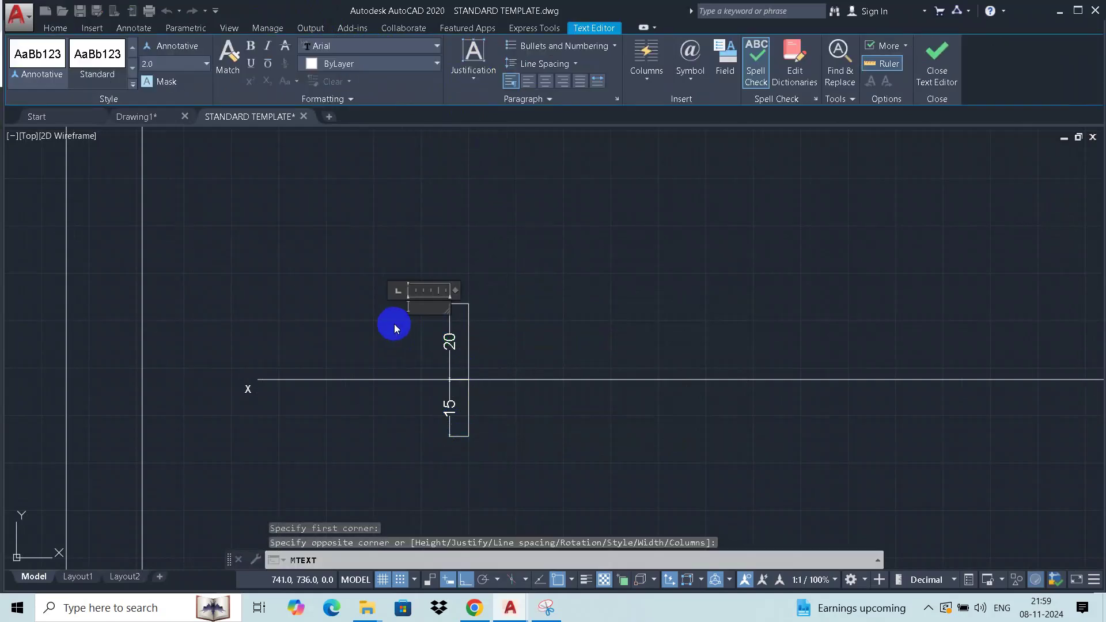
{"action": "type", "text": "A"}
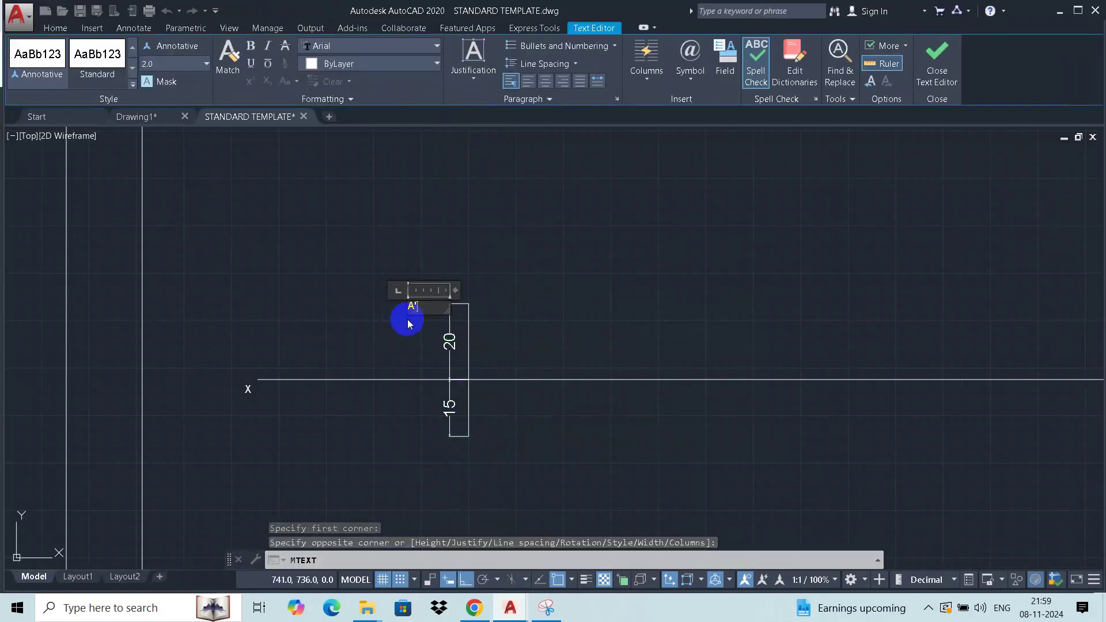
{"action": "type", "text": "'"}
{"action": "left_click", "coordinate": [541, 322]}
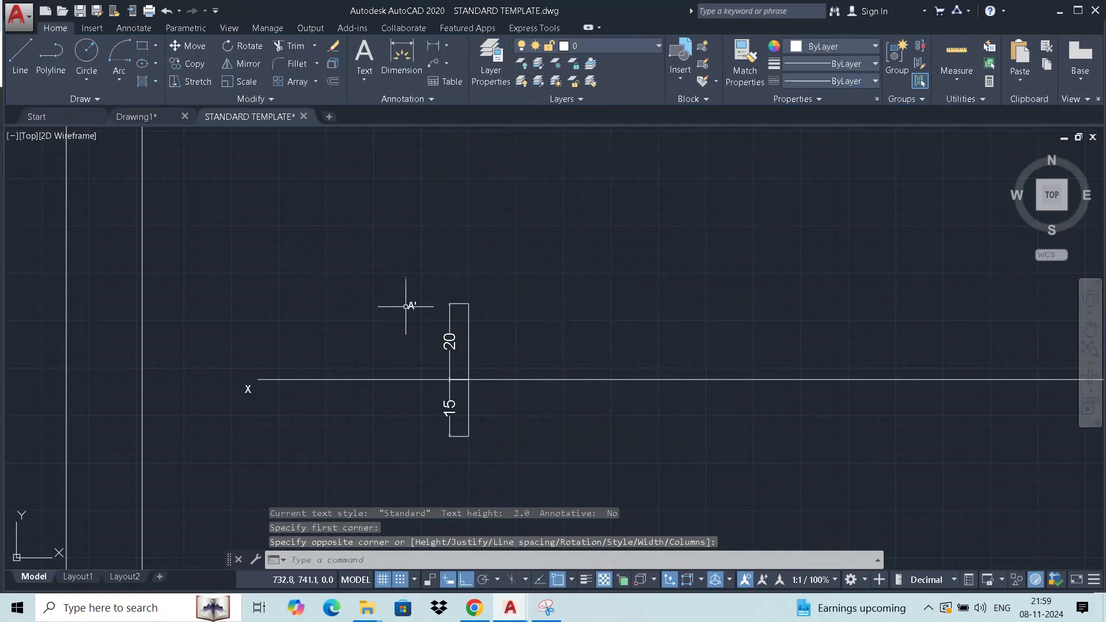
Paste a copy of the label, change it to A, and move it under the bottom end.
{"action": "key", "text": "ctrl+v"}
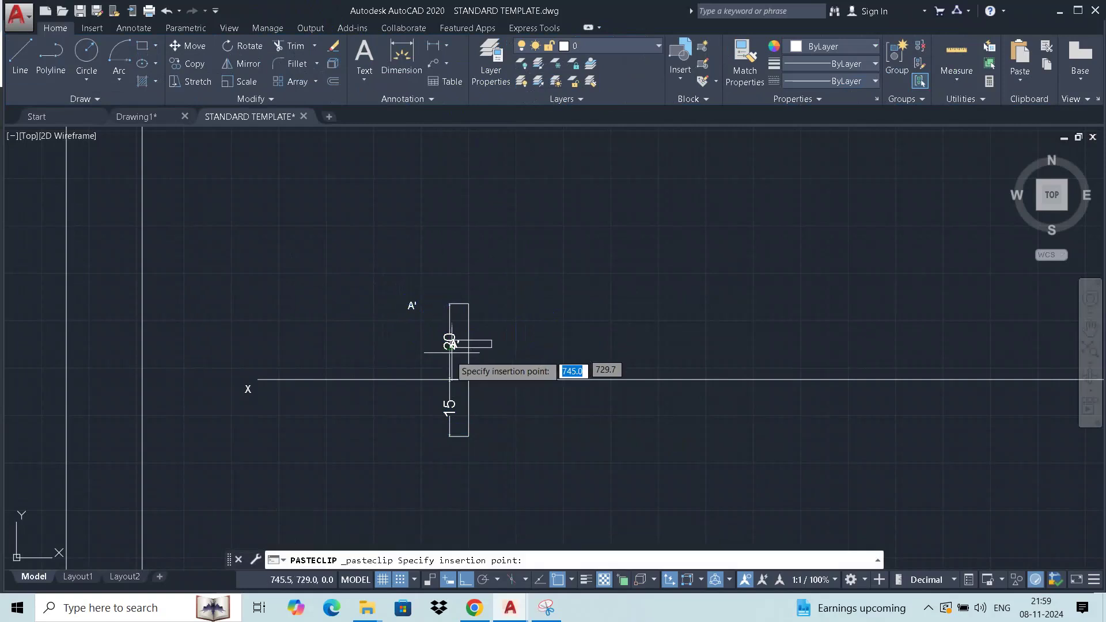
{"action": "left_click", "coordinate": [419, 448]}
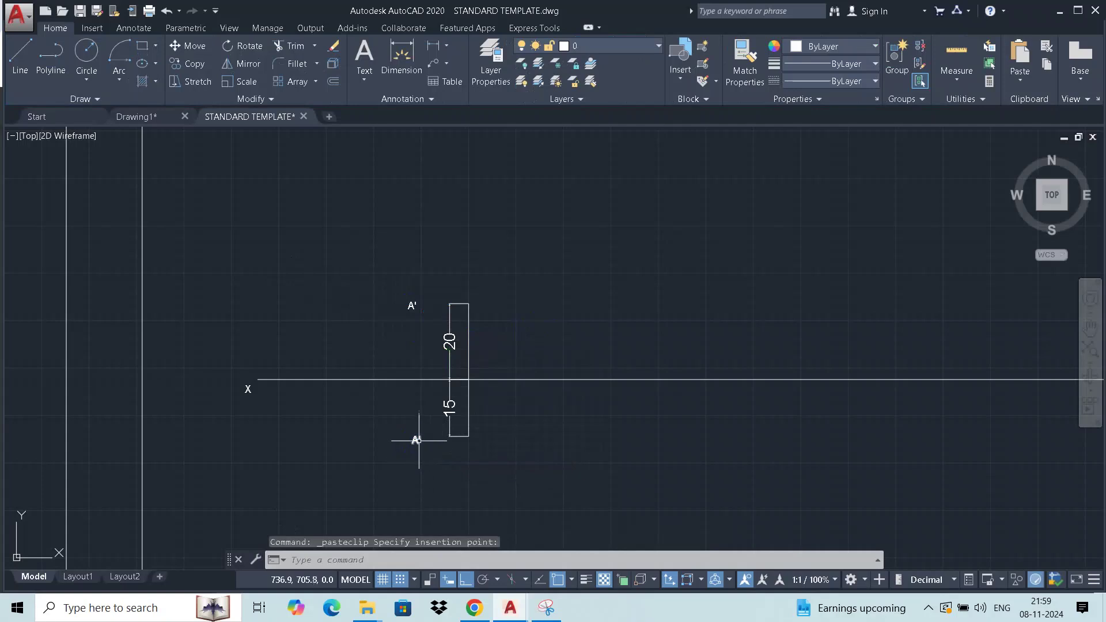
{"action": "double_click", "coordinate": [416, 440]}
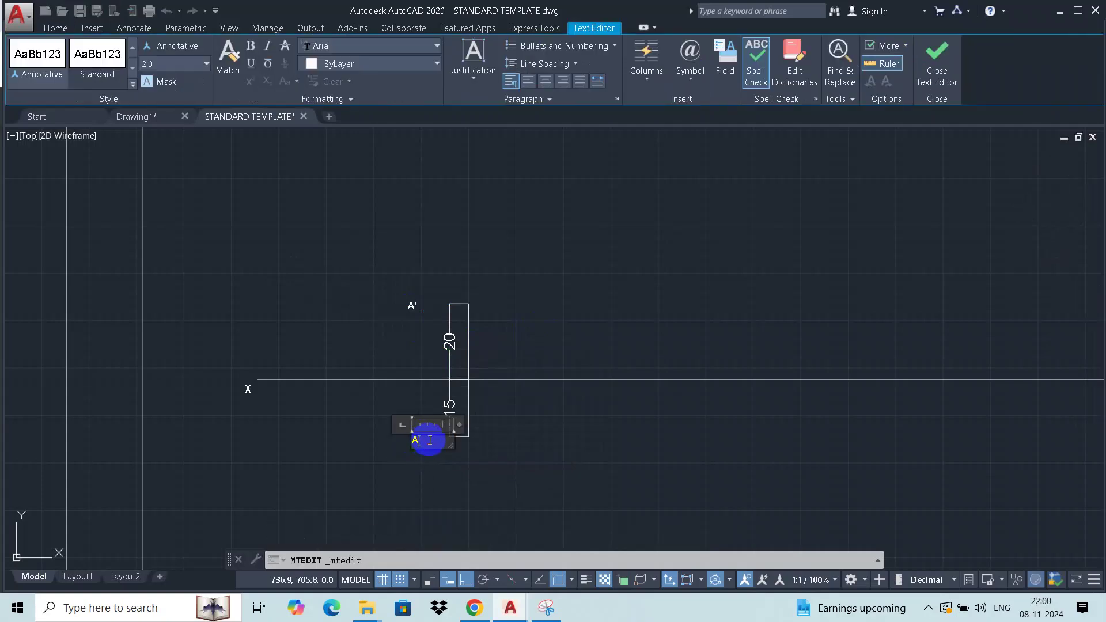
{"action": "left_click", "coordinate": [557, 362]}
{"action": "scroll", "coordinate": [411, 307], "scroll_direction": "down", "scroll_amount": 2}
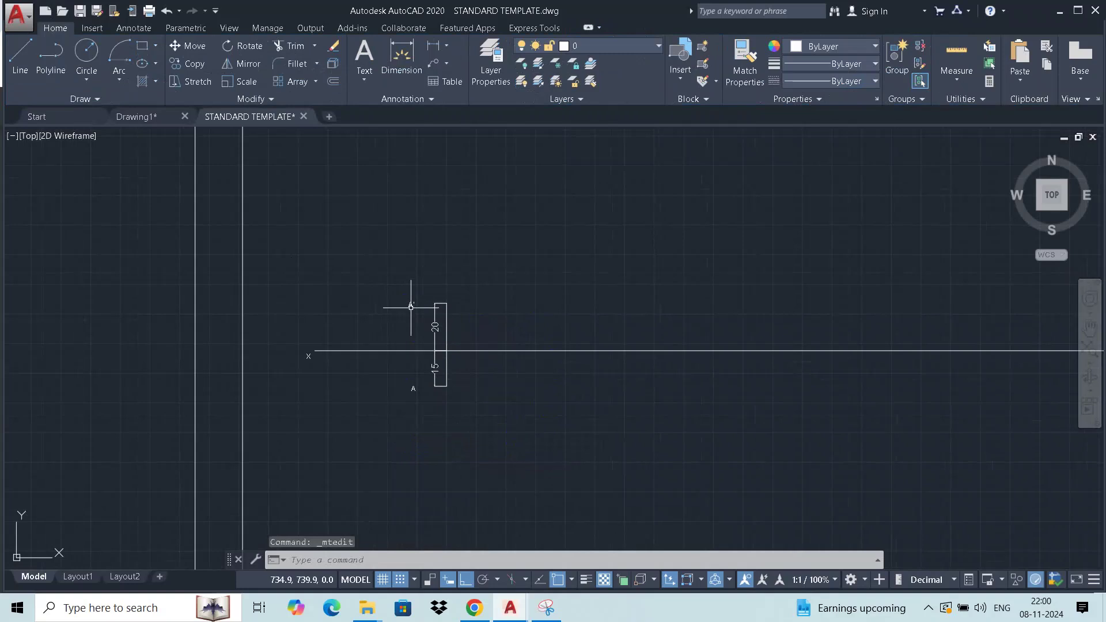
{"action": "scroll", "coordinate": [411, 307], "scroll_direction": "up", "scroll_amount": 2}
{"action": "left_click", "coordinate": [408, 302]}
{"action": "left_click_drag", "start_coordinate": [411, 304], "coordinate": [484, 291]}
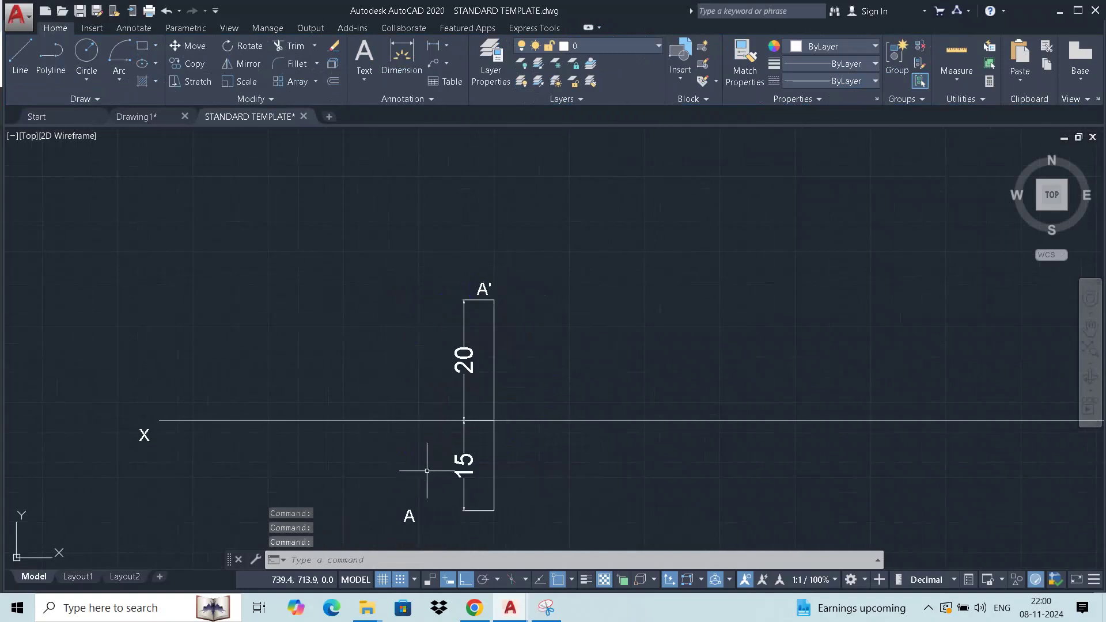
{"action": "left_click_drag", "start_coordinate": [412, 515], "coordinate": [494, 521]}
{"action": "left_click_drag", "start_coordinate": [409, 514], "coordinate": [484, 518]}
Draw a long horizontal line to the right from A'.
{"action": "scroll", "coordinate": [233, 214], "scroll_direction": "down", "scroll_amount": 2}
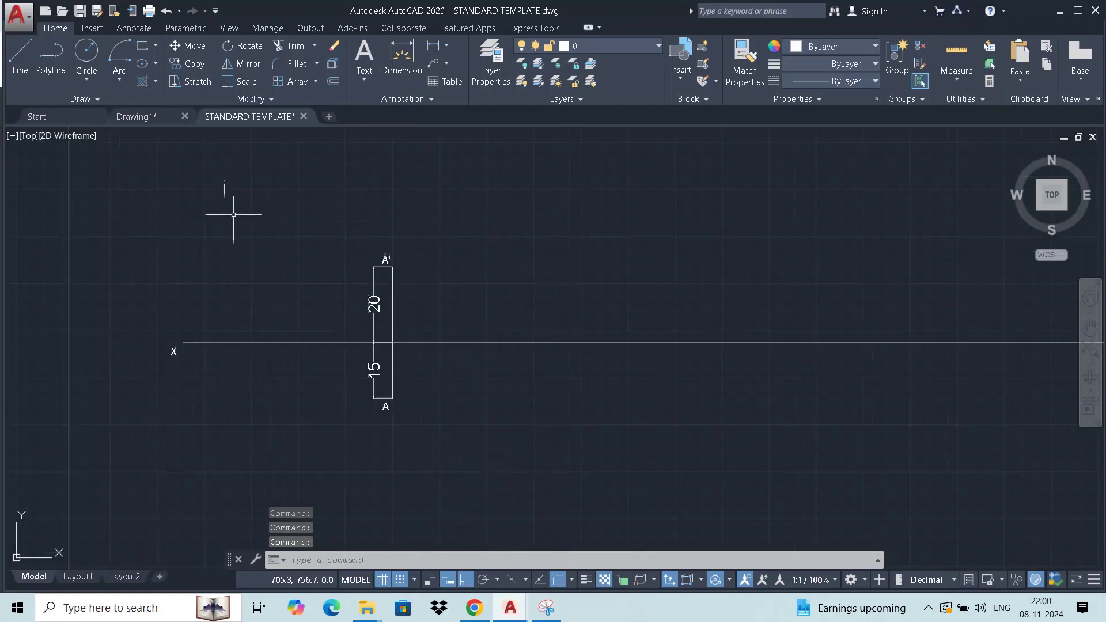
{"action": "scroll", "coordinate": [448, 299], "scroll_direction": "down", "scroll_amount": 3}
{"action": "scroll", "coordinate": [383, 271], "scroll_direction": "up", "scroll_amount": 1}
{"action": "scroll", "coordinate": [383, 272], "scroll_direction": "up", "scroll_amount": 2}
{"action": "middle_click_drag", "start_coordinate": [383, 271], "coordinate": [427, 320]}
{"action": "scroll", "coordinate": [427, 321], "scroll_direction": "down", "scroll_amount": 1}
{"action": "left_click", "coordinate": [19, 52]}
{"action": "scroll", "coordinate": [293, 330], "scroll_direction": "up", "scroll_amount": 1}
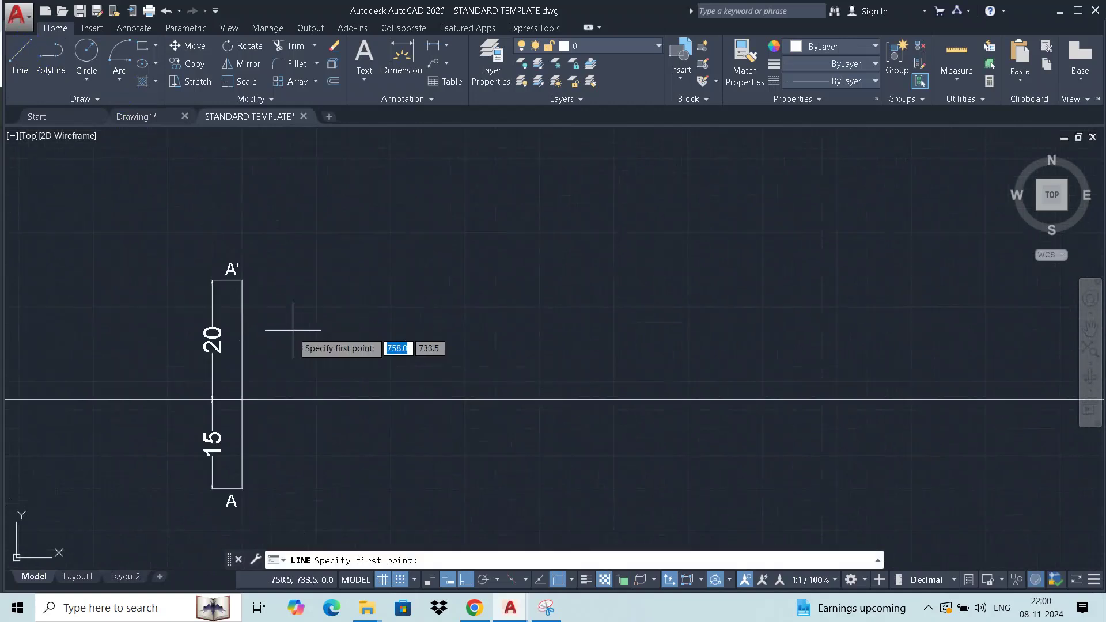
{"action": "left_click", "coordinate": [242, 280]}
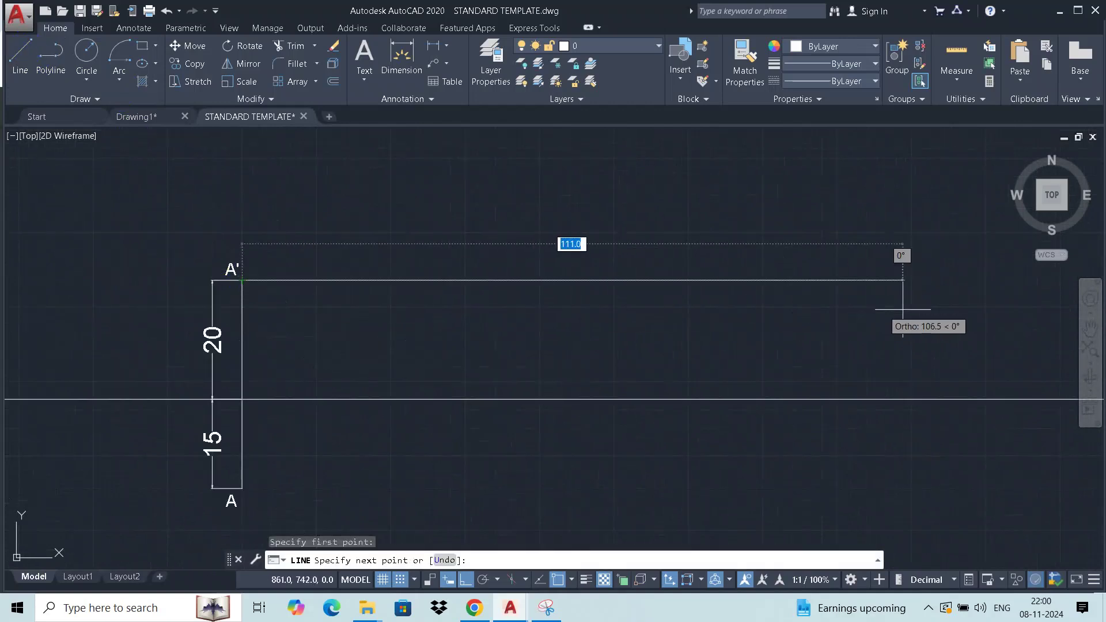
{"action": "left_click", "coordinate": [1036, 281]}
{"action": "key", "text": "Escape"}
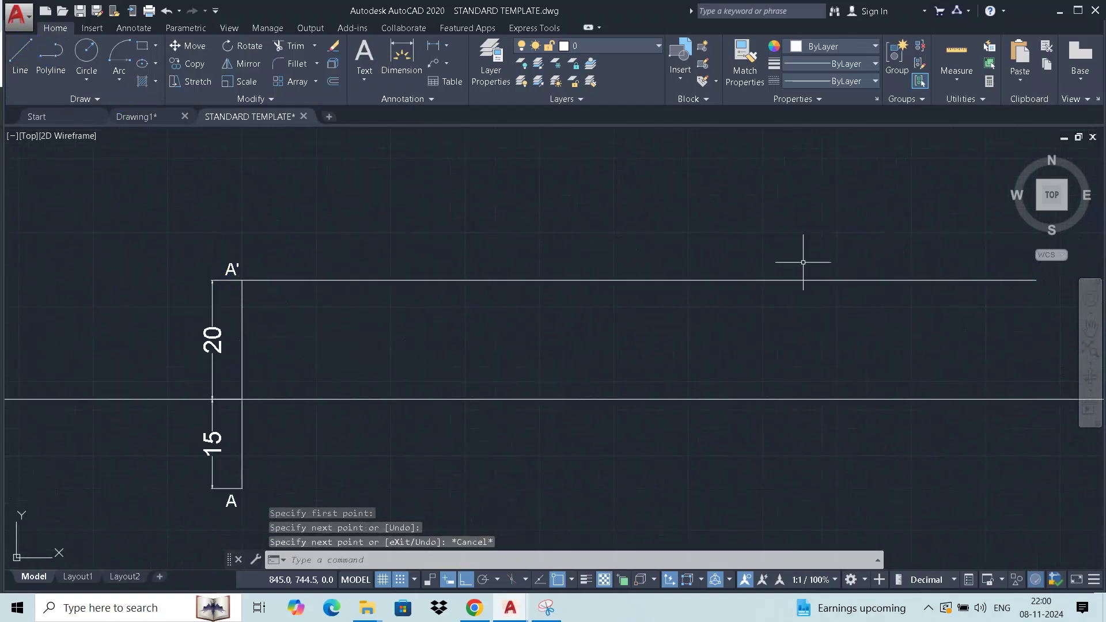
Draw a second long horizontal line to the right from A.
{"action": "right_click", "coordinate": [755, 232]}
{"action": "left_click", "coordinate": [772, 242]}
{"action": "middle_click_drag", "start_coordinate": [601, 321], "coordinate": [646, 223]}
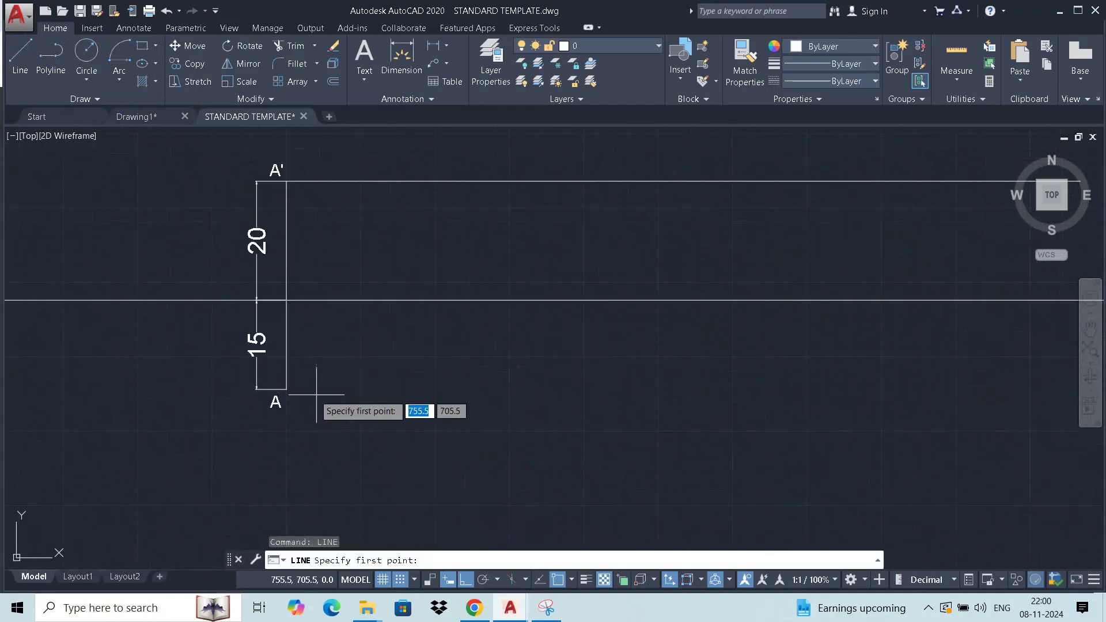
{"action": "left_click", "coordinate": [286, 389]}
{"action": "scroll", "coordinate": [844, 383], "scroll_direction": "down", "scroll_amount": 2}
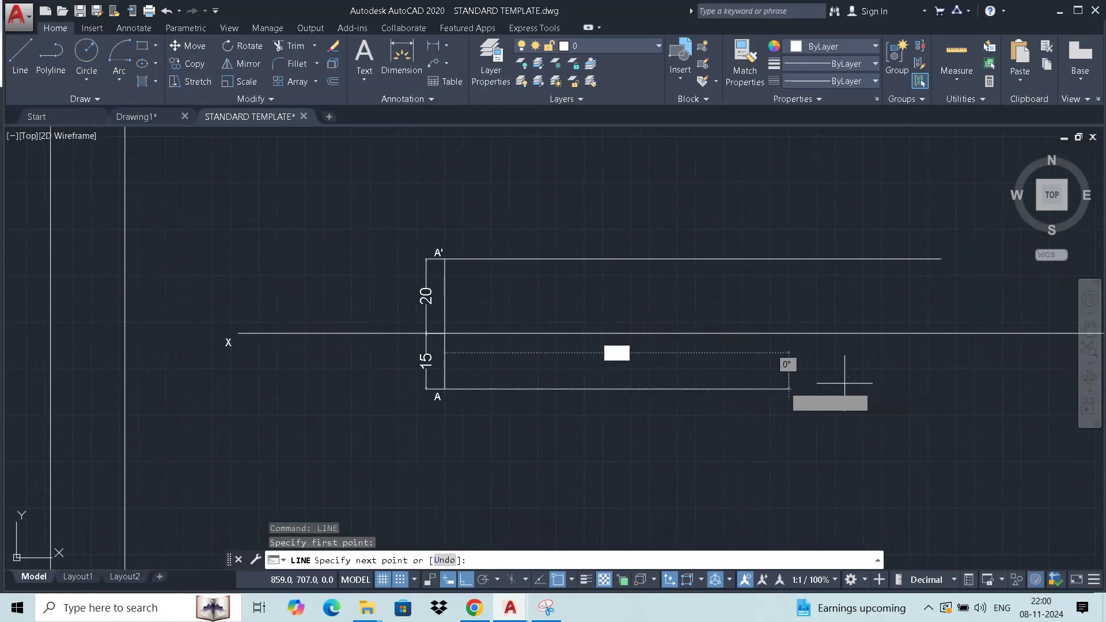
{"action": "left_click", "coordinate": [947, 389]}
{"action": "key", "text": "Escape"}
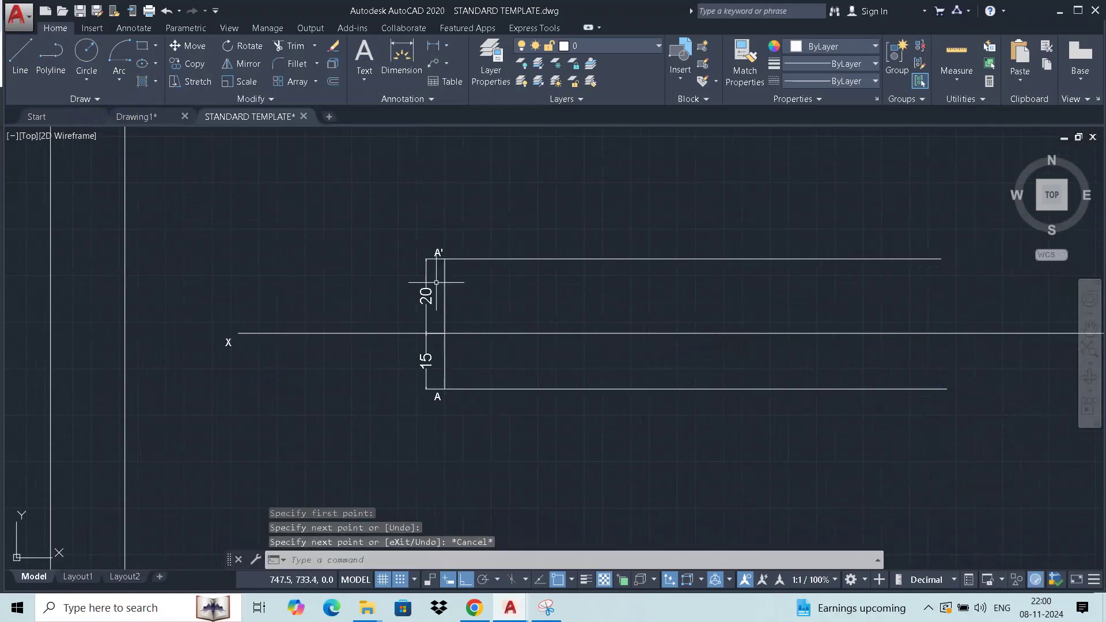
Copy the A label above the XY line's right end and change it to VP.
{"action": "left_click", "coordinate": [437, 395]}
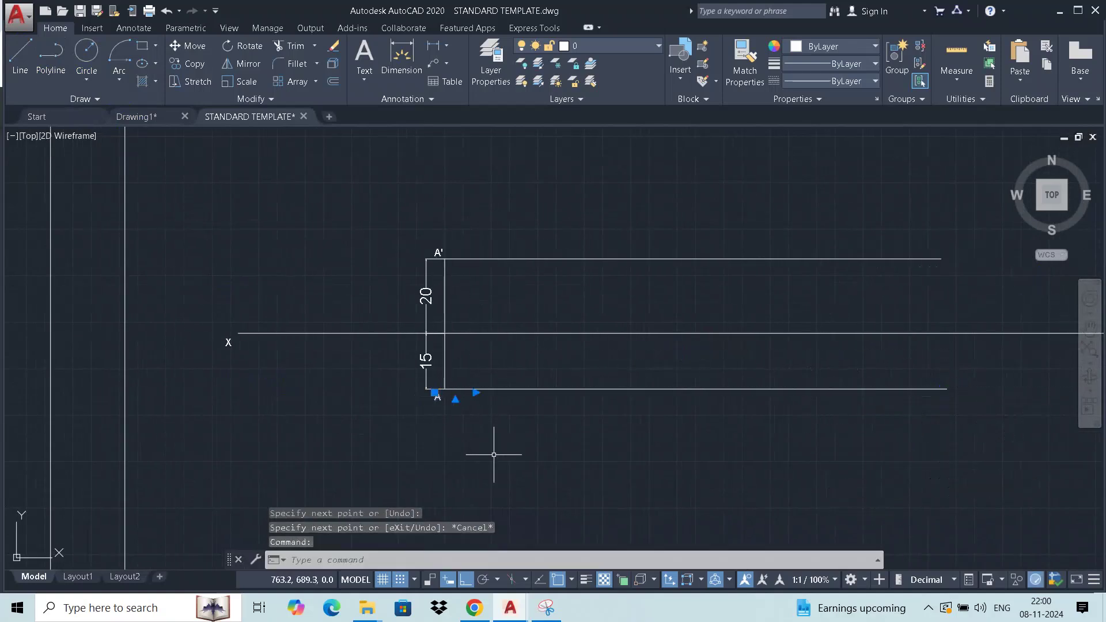
{"action": "key", "text": "ctrl+c"}
{"action": "key", "text": "ctrl+v"}
{"action": "middle_click_drag", "start_coordinate": [593, 418], "coordinate": [311, 416]}
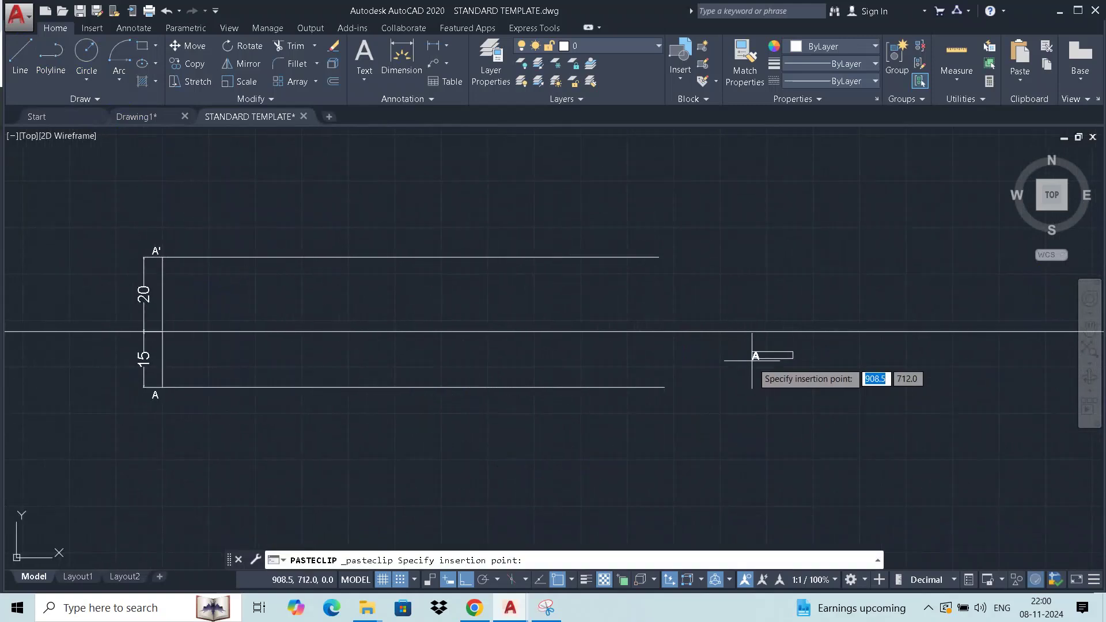
{"action": "left_click", "coordinate": [858, 319]}
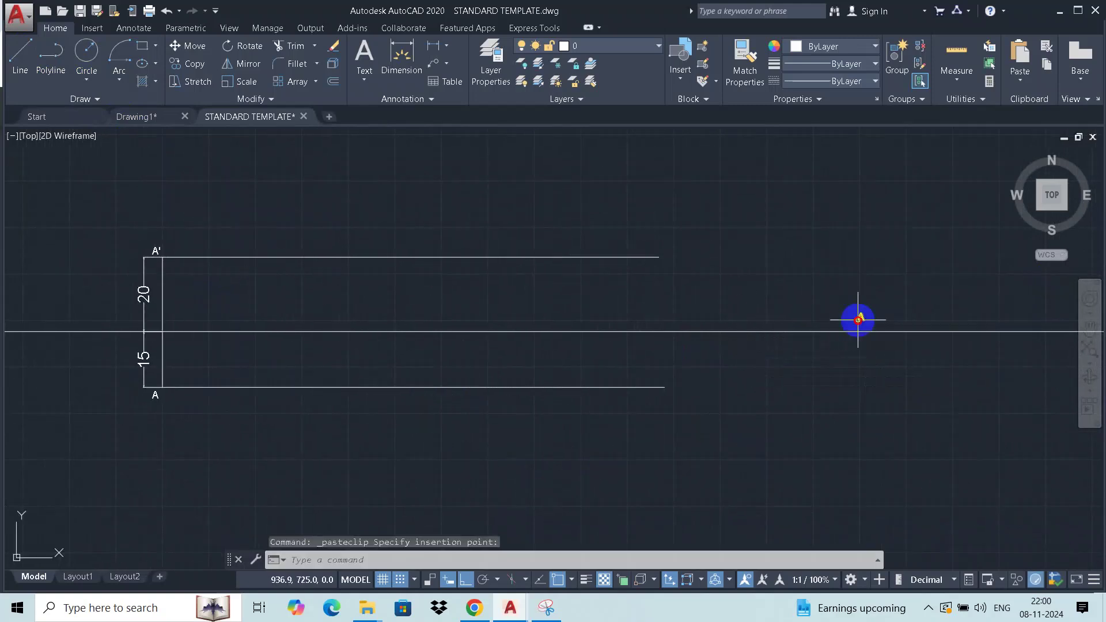
{"action": "double_click", "coordinate": [861, 318]}
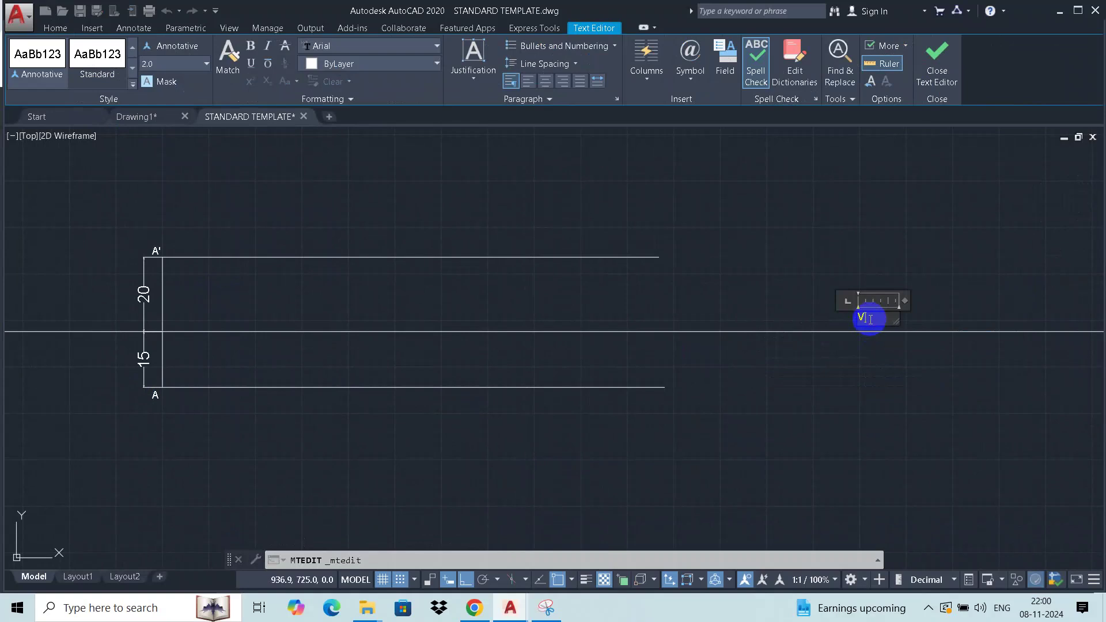
{"action": "left_click", "coordinate": [899, 306]}
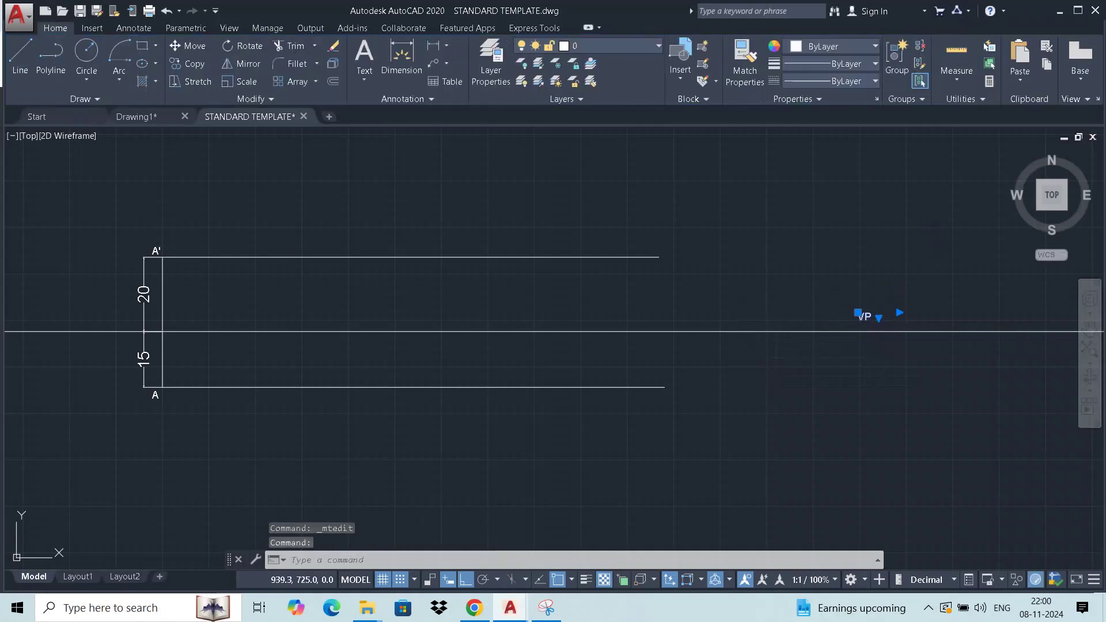
Paste a copy of VP below the XY line and change it to HP.
{"action": "key", "text": "ctrl+c"}
{"action": "key", "text": "ctrl+v"}
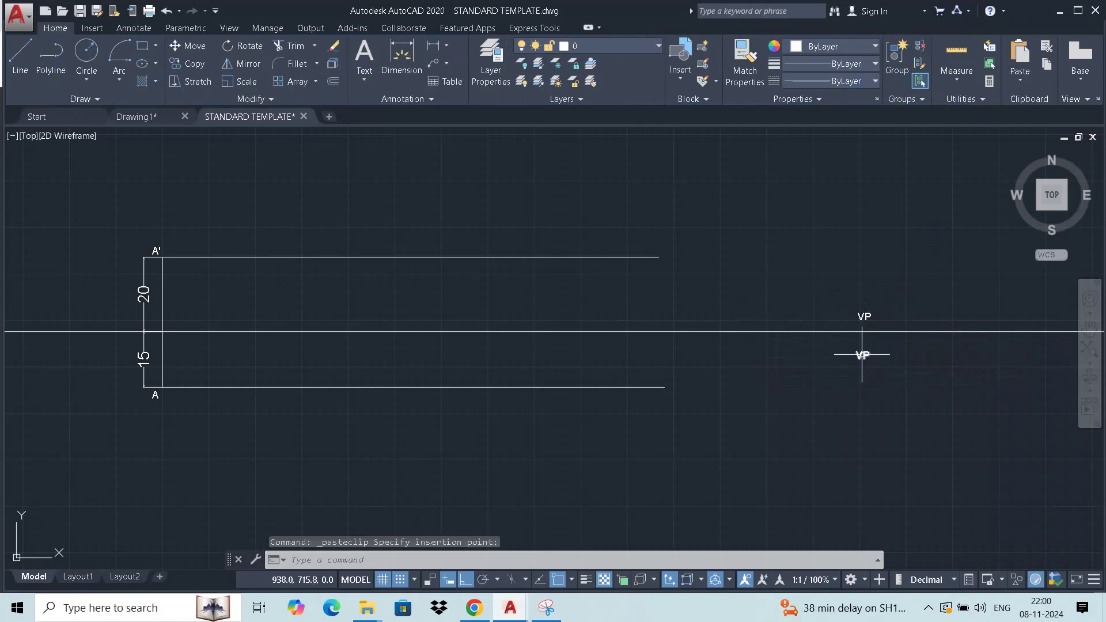
{"action": "left_click", "coordinate": [862, 355]}
{"action": "double_click", "coordinate": [863, 355]}
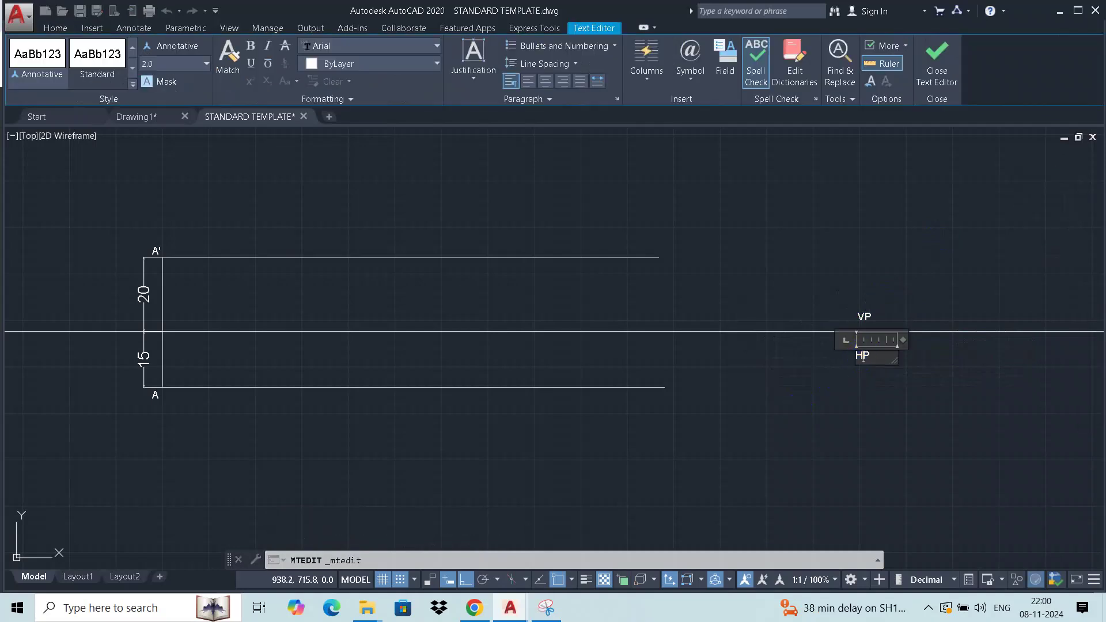
{"action": "left_click", "coordinate": [758, 378]}
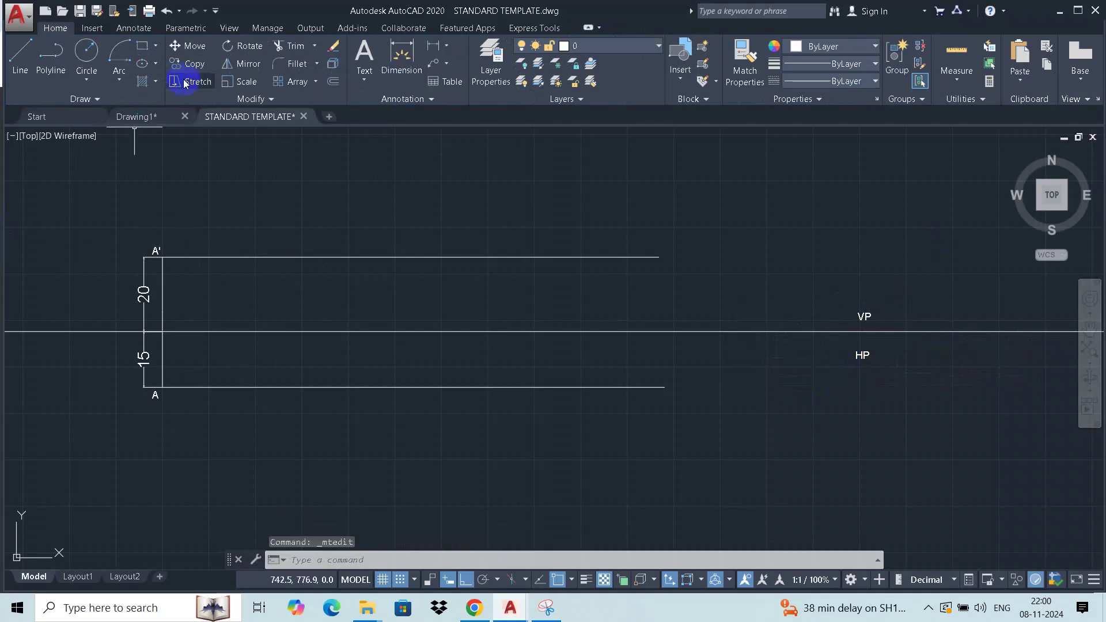
Write the multiline text 'Locus of Point A'' at the end of the A' line.
{"action": "left_click", "coordinate": [364, 53]}
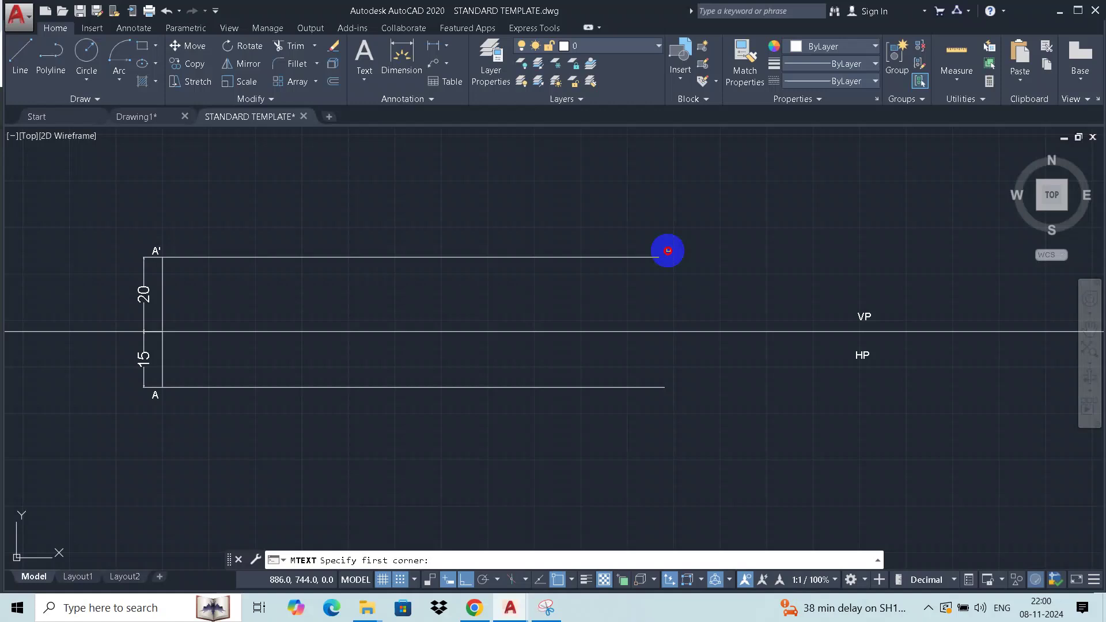
{"action": "left_click", "coordinate": [667, 250]}
{"action": "left_click", "coordinate": [774, 262]}
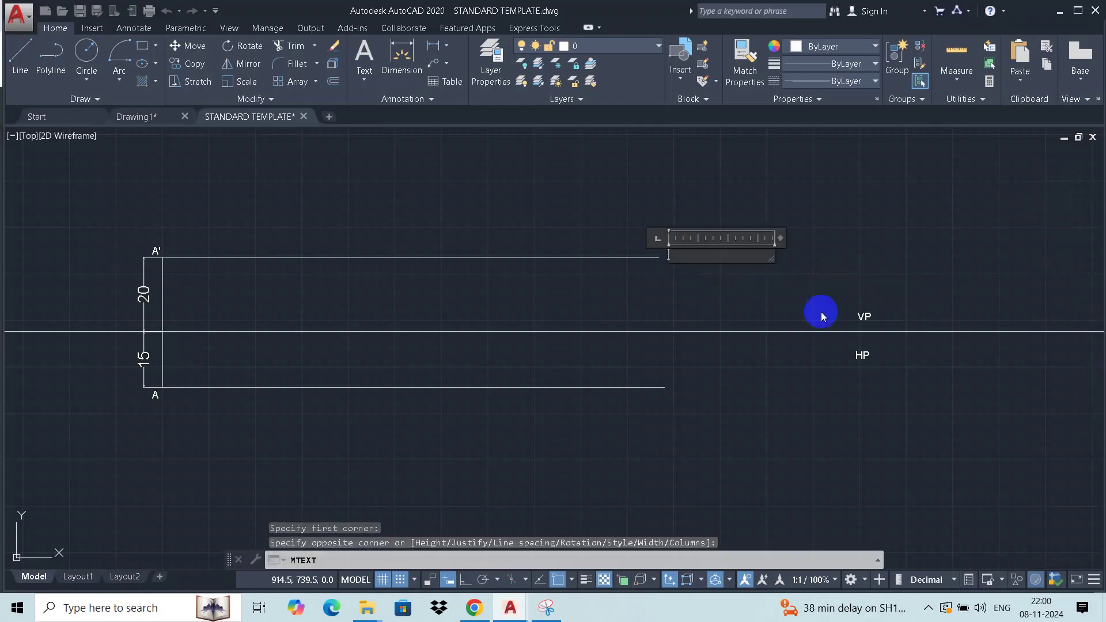
{"action": "type", "text": "Locu"}
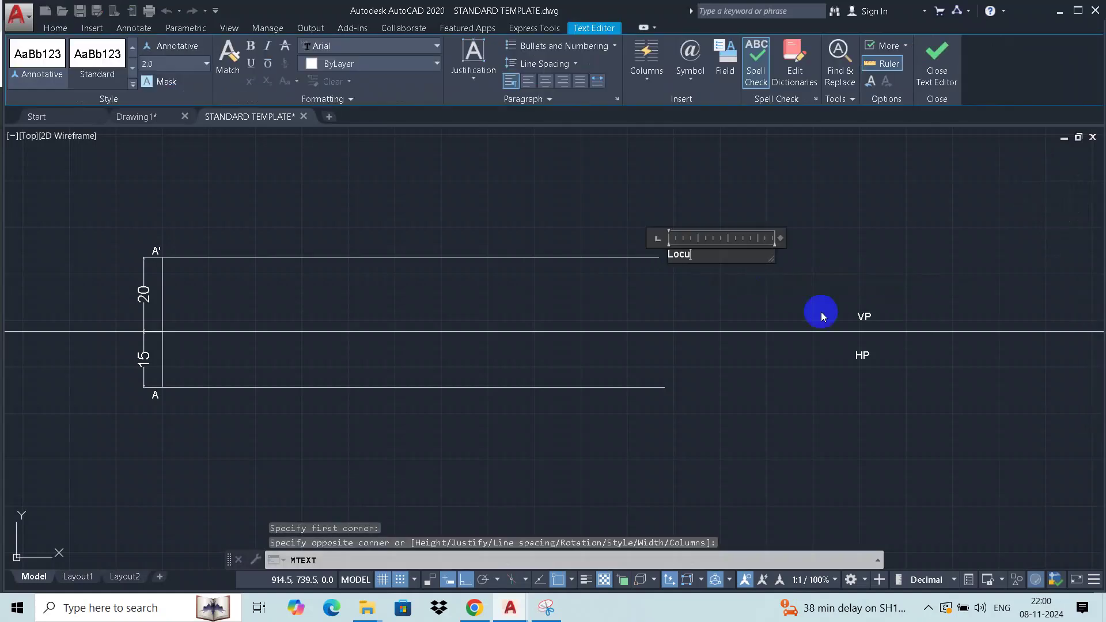
{"action": "type", "text": "s of "}
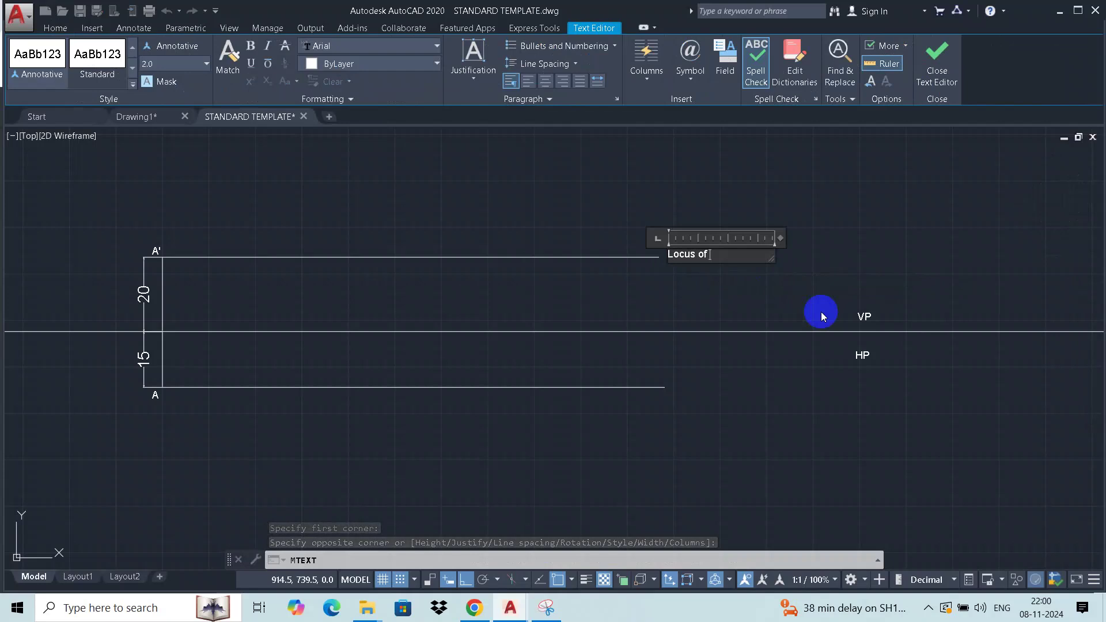
{"action": "type", "text": "Point "}
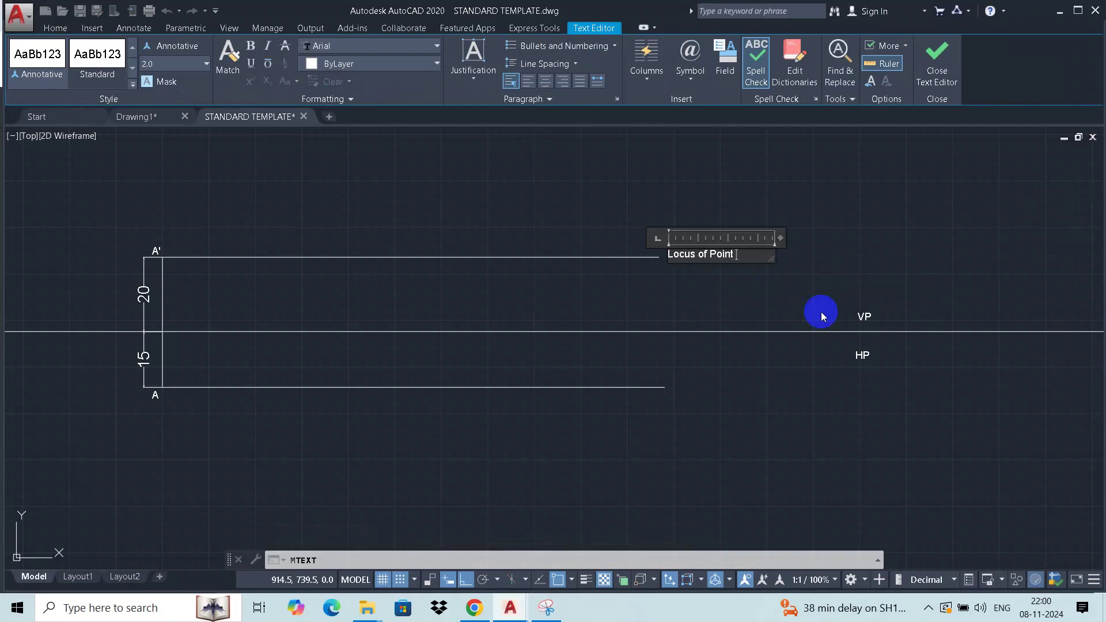
{"action": "type", "text": "A'"}
{"action": "left_click", "coordinate": [834, 205]}
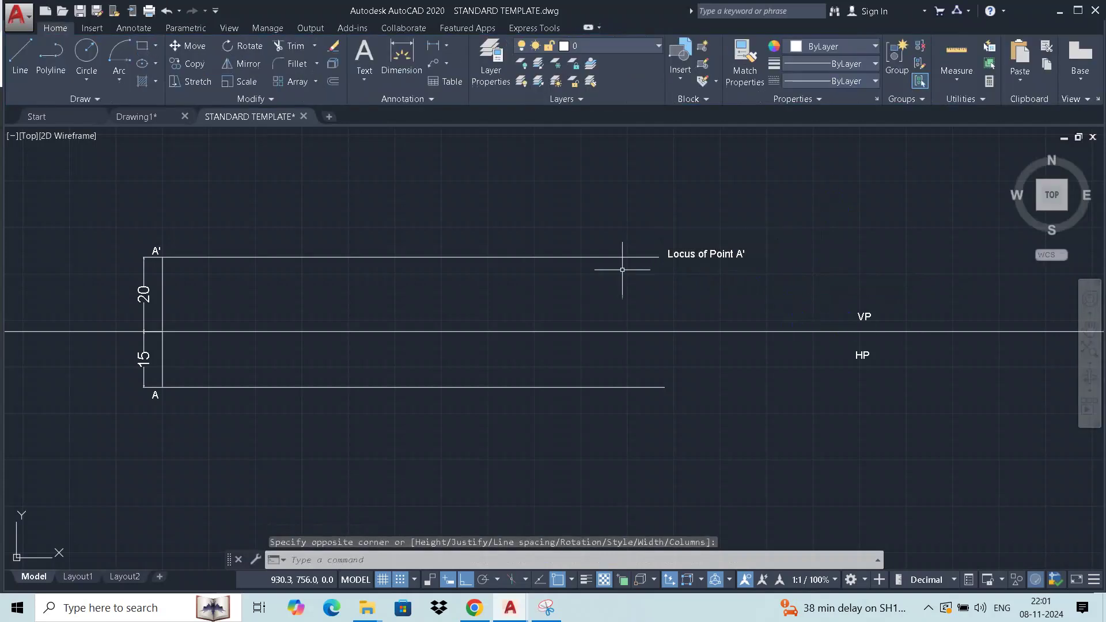
Copy that label to the end of the A line and edit it to 'Locus of Point A'.
{"action": "left_click", "coordinate": [700, 254]}
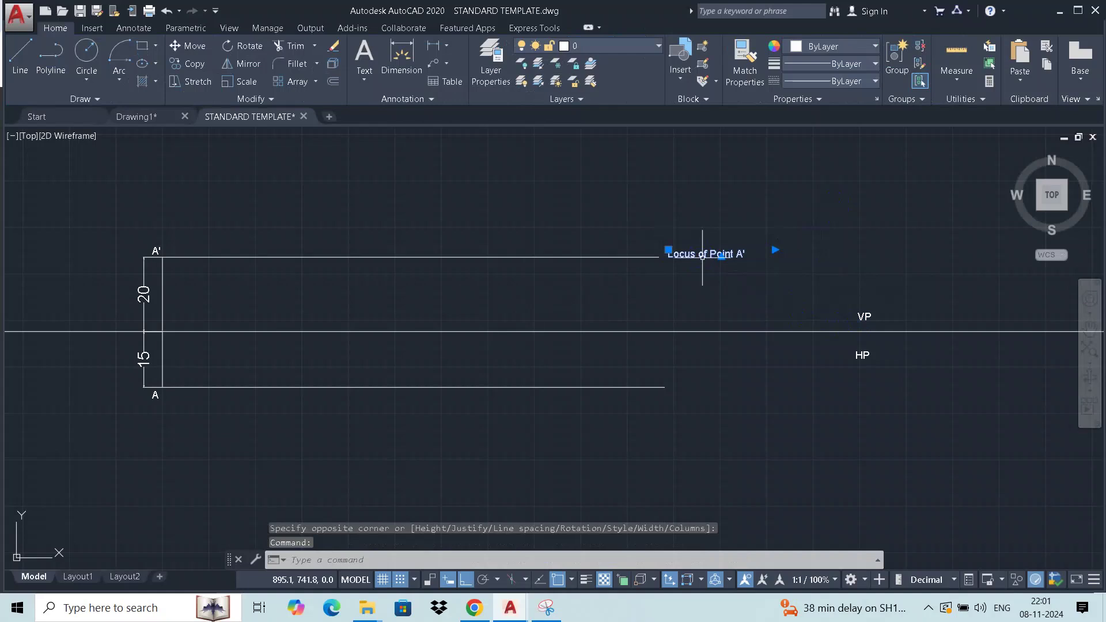
{"action": "key", "text": "ctrl+c"}
{"action": "key", "text": "ctrl+v"}
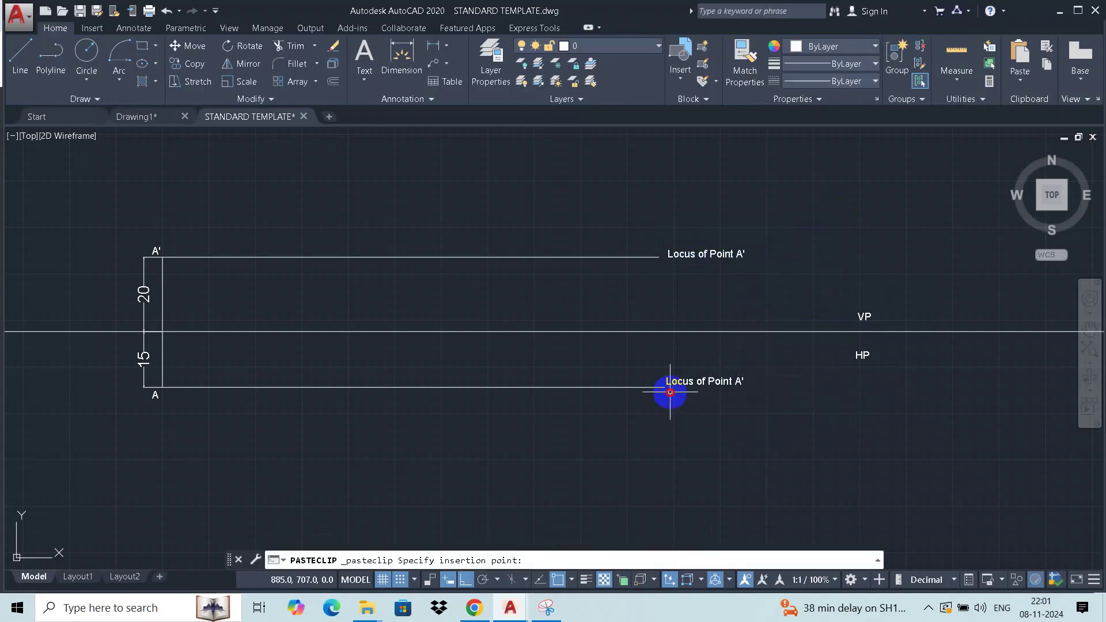
{"action": "left_click", "coordinate": [670, 392]}
{"action": "left_click", "coordinate": [688, 383]}
{"action": "double_click", "coordinate": [754, 382]}
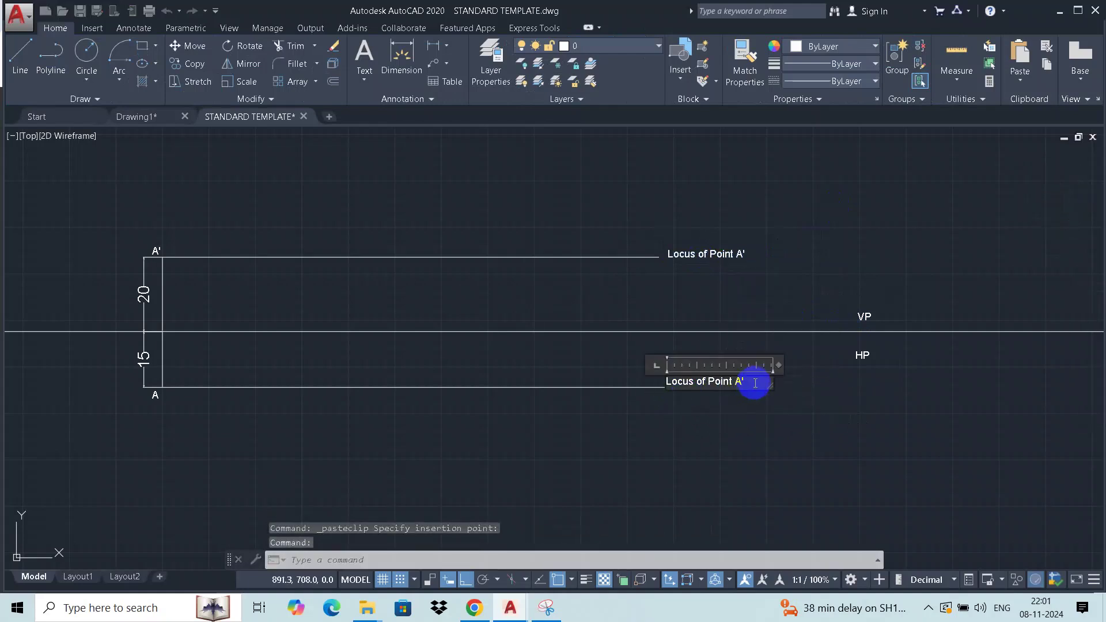
{"action": "left_click", "coordinate": [788, 241]}
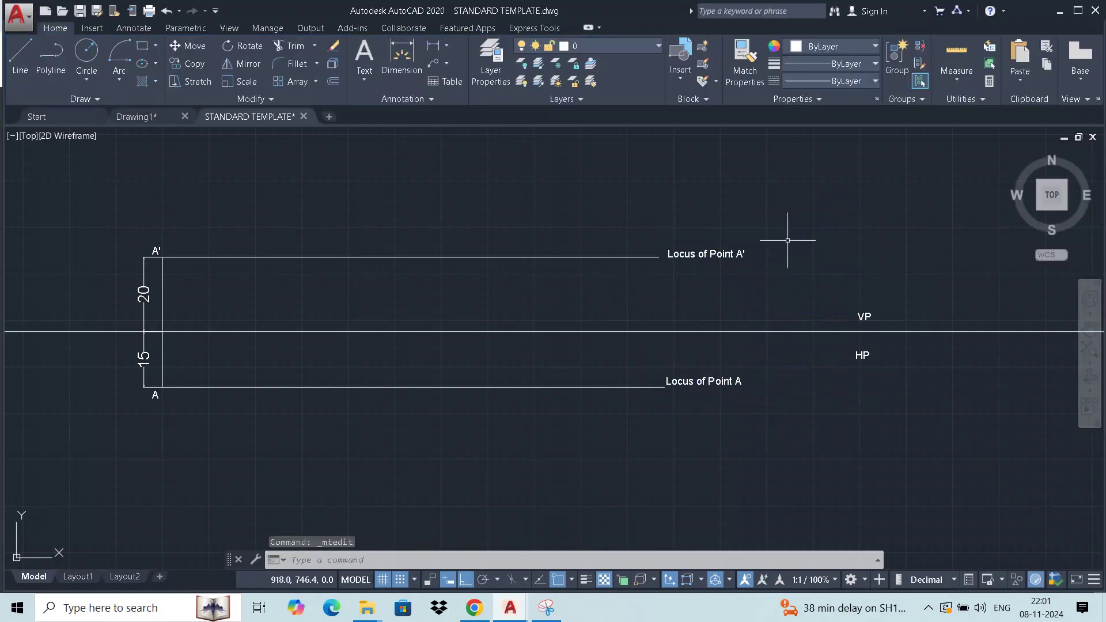
{"action": "left_click", "coordinate": [733, 381]}
Drag the Locus of Point A label slightly down-right to align with its line's end.
{"action": "mouse_move", "coordinate": [725, 379]}
{"action": "left_mouse_down"}
{"action": "mouse_move", "coordinate": [743, 390]}
{"action": "mouse_move", "coordinate": [716, 378]}
{"action": "mouse_move", "coordinate": [723, 385]}
{"action": "left_mouse_up"}
{"action": "left_click", "coordinate": [729, 421]}
{"action": "scroll", "coordinate": [715, 429], "scroll_direction": "down", "scroll_amount": 5}
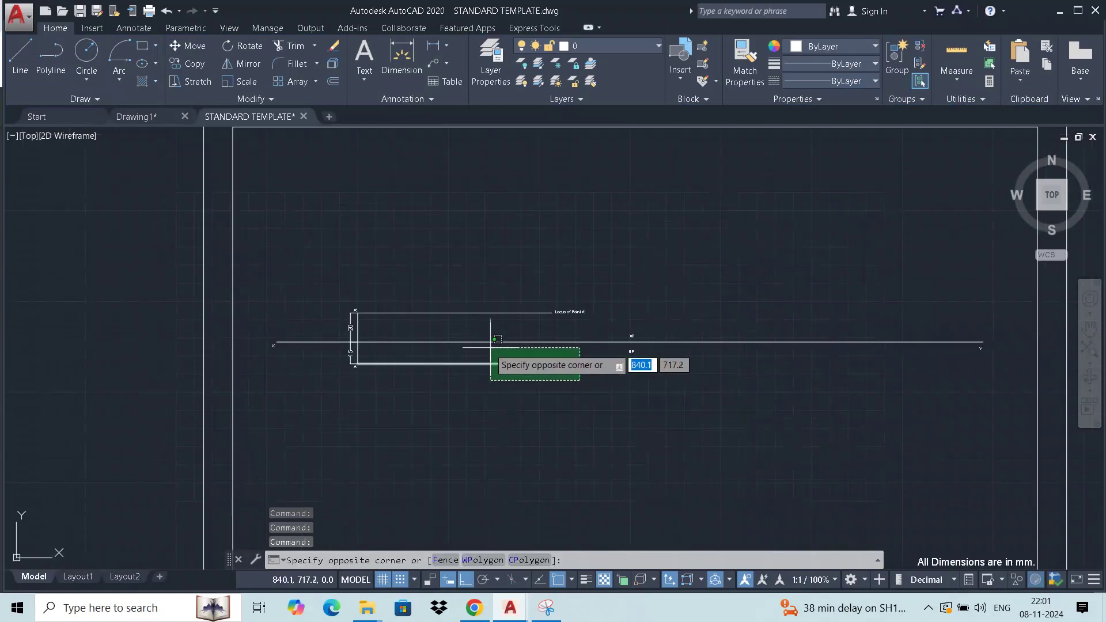
{"action": "key", "text": "Escape"}
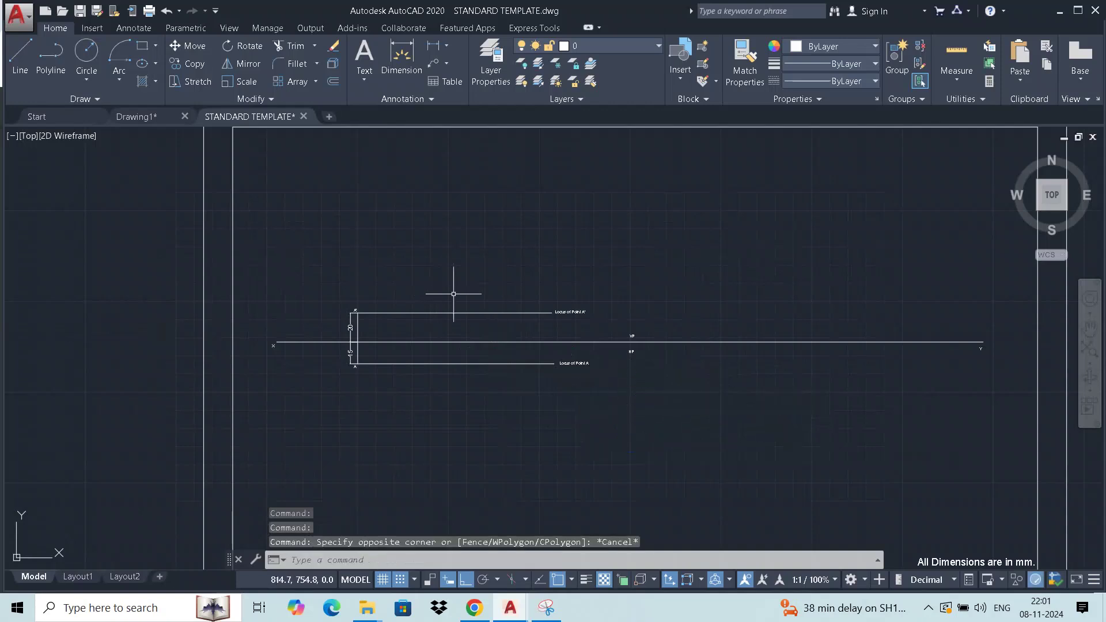
Pan and zoom around the sheet to review the problem statement and the drawing.
{"action": "mouse_move", "coordinate": [459, 291]}
{"action": "middle_mouse_down"}
{"action": "mouse_move", "coordinate": [482, 308]}
{"action": "mouse_move", "coordinate": [484, 359]}
{"action": "middle_mouse_up"}
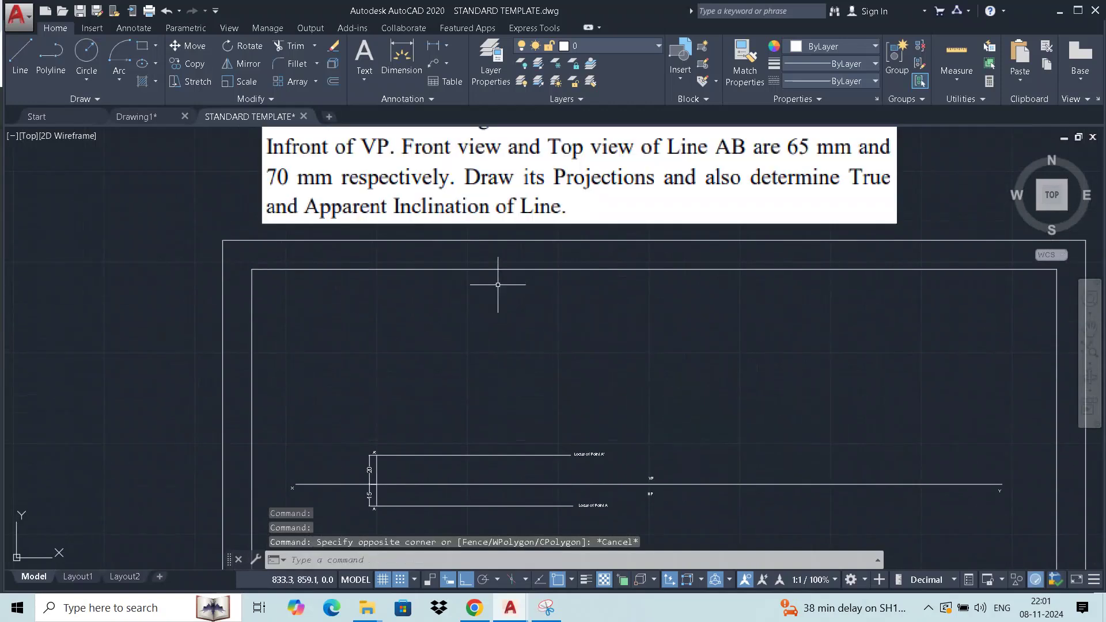
{"action": "scroll", "coordinate": [498, 284], "scroll_direction": "down", "scroll_amount": 2}
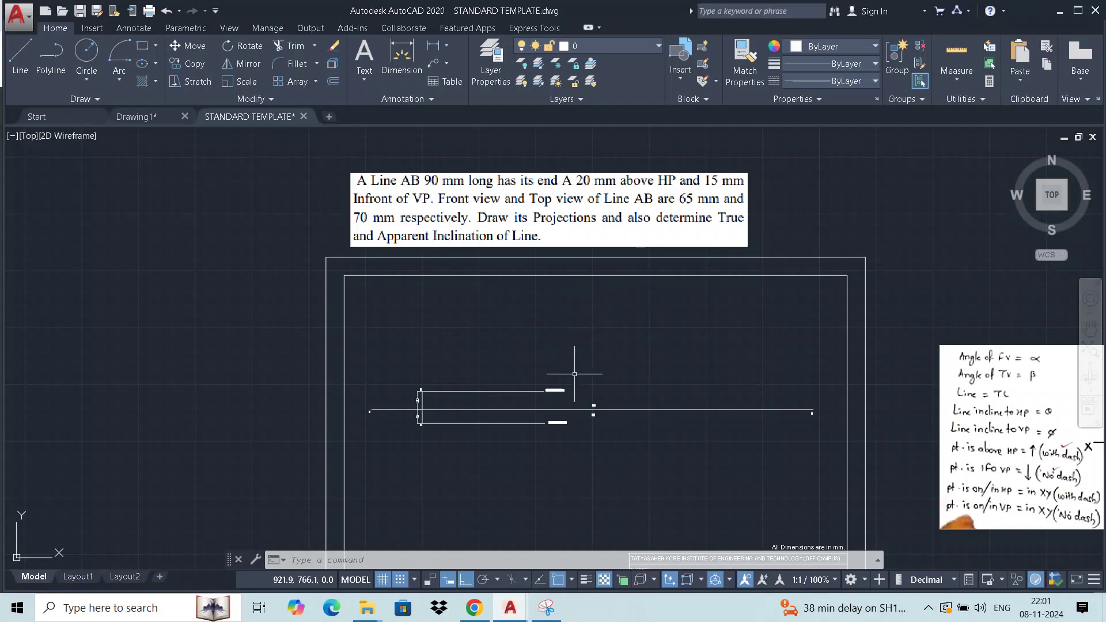
{"action": "scroll", "coordinate": [414, 390], "scroll_direction": "up", "scroll_amount": 2}
{"action": "middle_click_drag", "start_coordinate": [477, 340], "coordinate": [477, 397]}
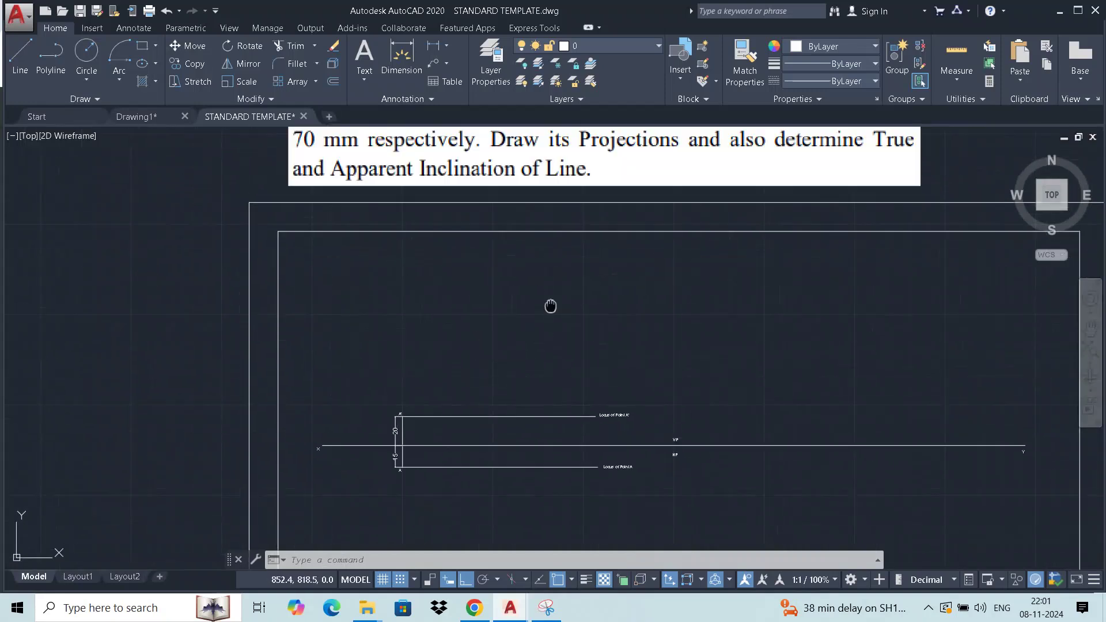
{"action": "middle_click_drag", "start_coordinate": [550, 306], "coordinate": [556, 340]}
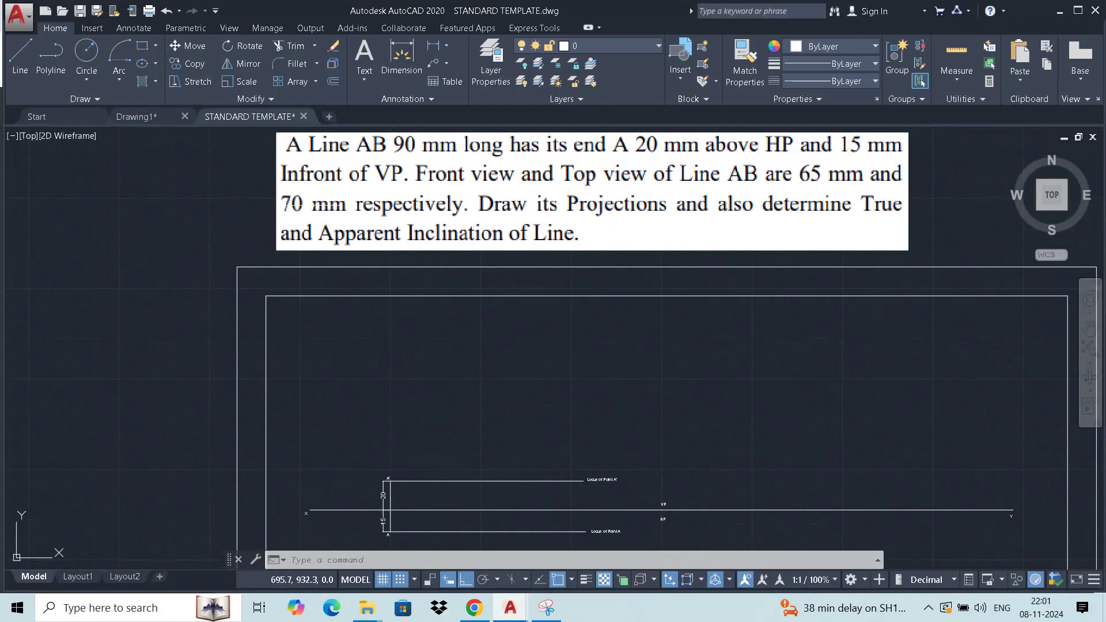
{"action": "scroll", "coordinate": [519, 276], "scroll_direction": "down", "scroll_amount": 4}
{"action": "scroll", "coordinate": [563, 353], "scroll_direction": "up", "scroll_amount": 6}
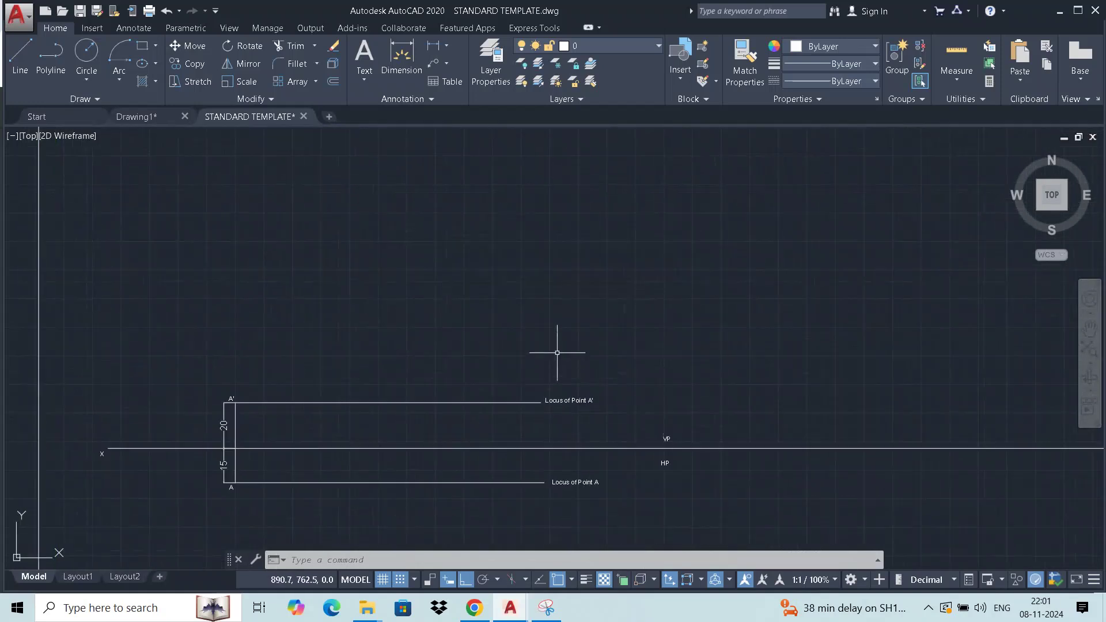
{"action": "middle_click_drag", "start_coordinate": [563, 353], "coordinate": [600, 306]}
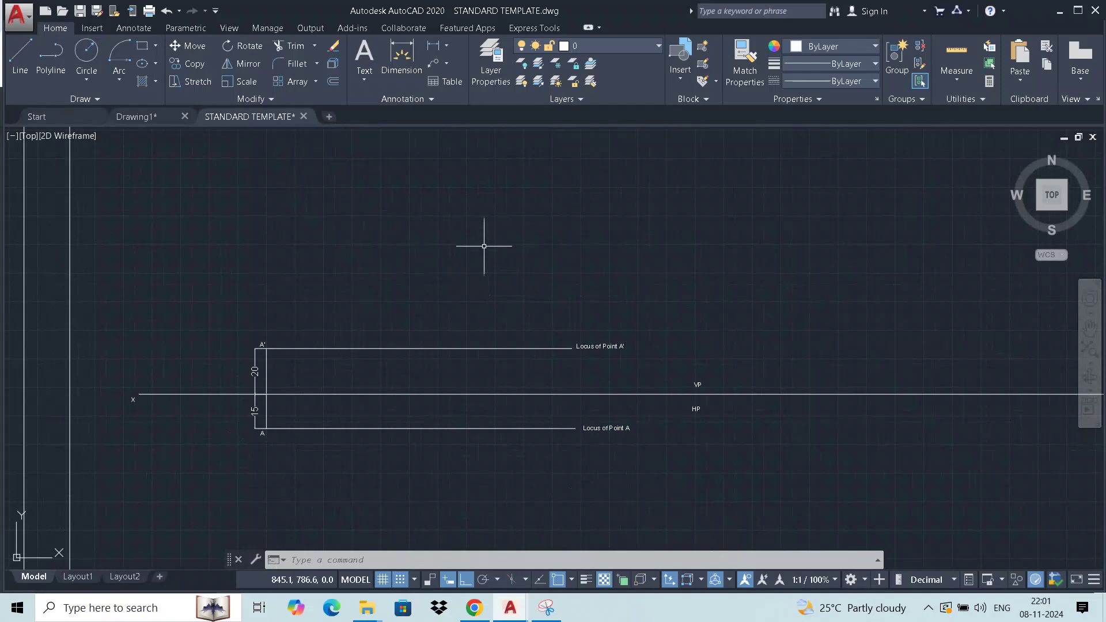
{"action": "scroll", "coordinate": [488, 276], "scroll_direction": "down", "scroll_amount": 3}
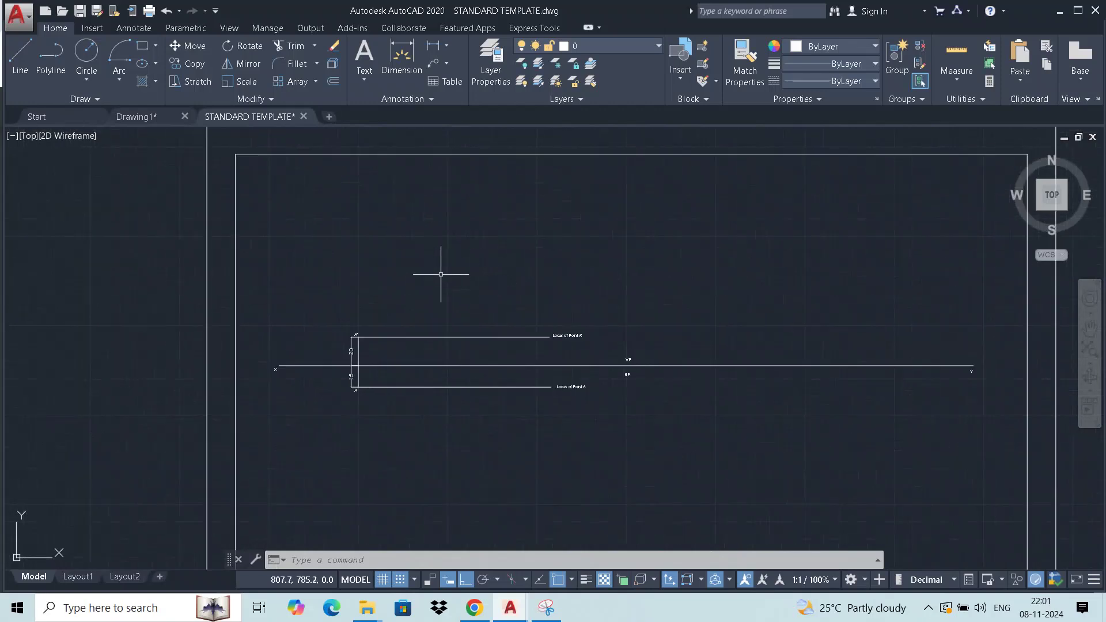
{"action": "middle_click_drag", "start_coordinate": [441, 275], "coordinate": [451, 298]}
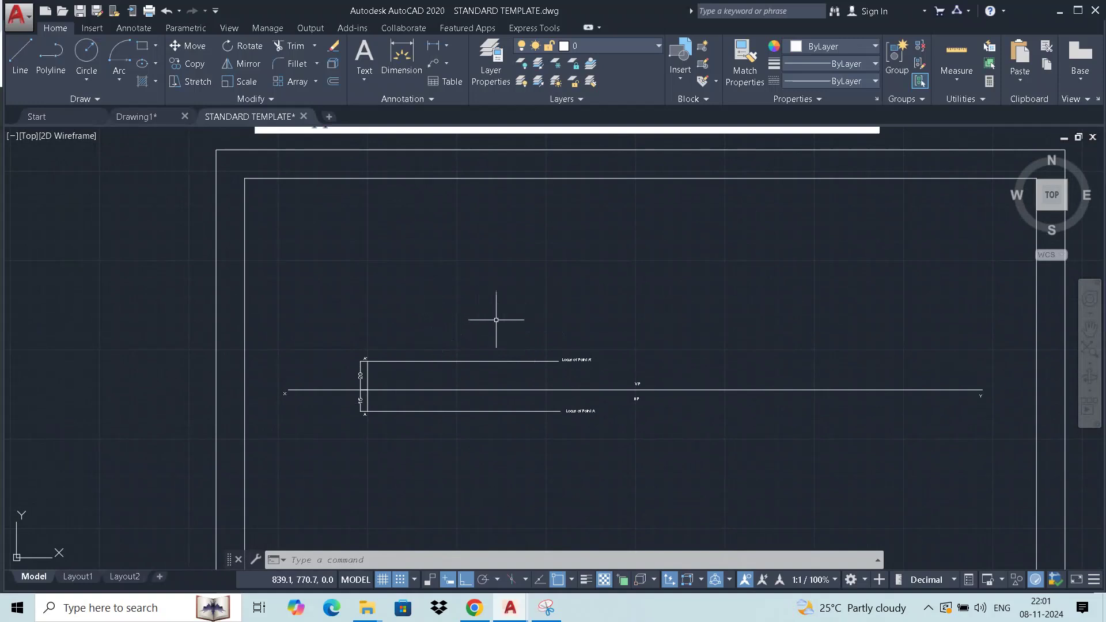
{"action": "middle_click_drag", "start_coordinate": [496, 319], "coordinate": [480, 348]}
{"action": "scroll", "coordinate": [481, 314], "scroll_direction": "down", "scroll_amount": 2}
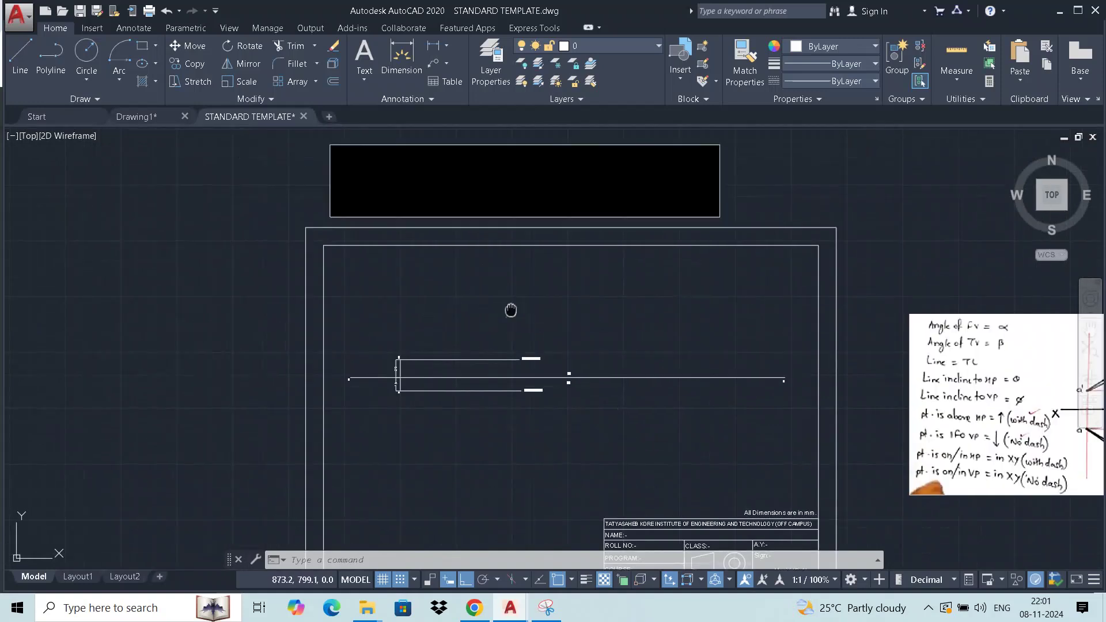
{"action": "middle_click_drag", "start_coordinate": [520, 299], "coordinate": [523, 313]}
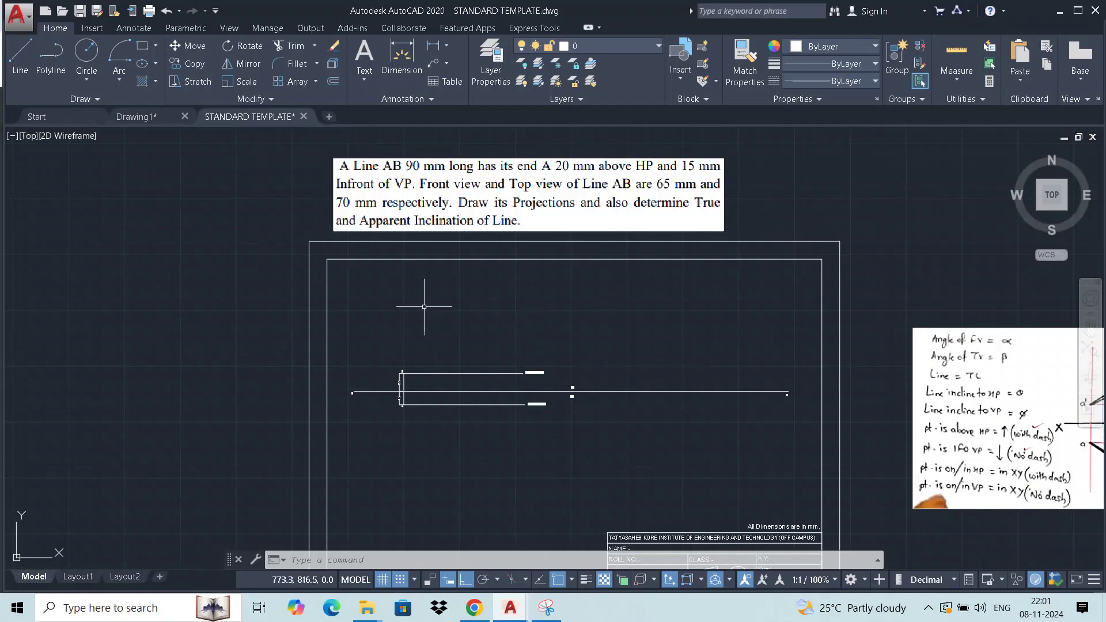
{"action": "scroll", "coordinate": [427, 372], "scroll_direction": "up", "scroll_amount": 7}
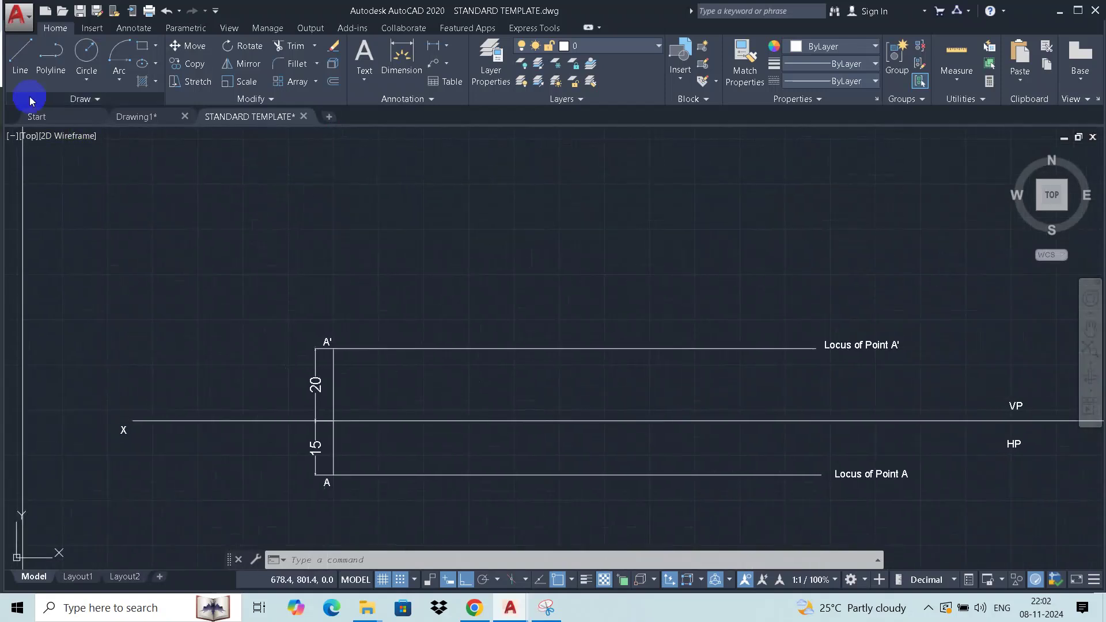
Draw a quarter arc of radius 65 centred at A', from the locus line to directly above A'.
{"action": "left_click", "coordinate": [119, 80]}
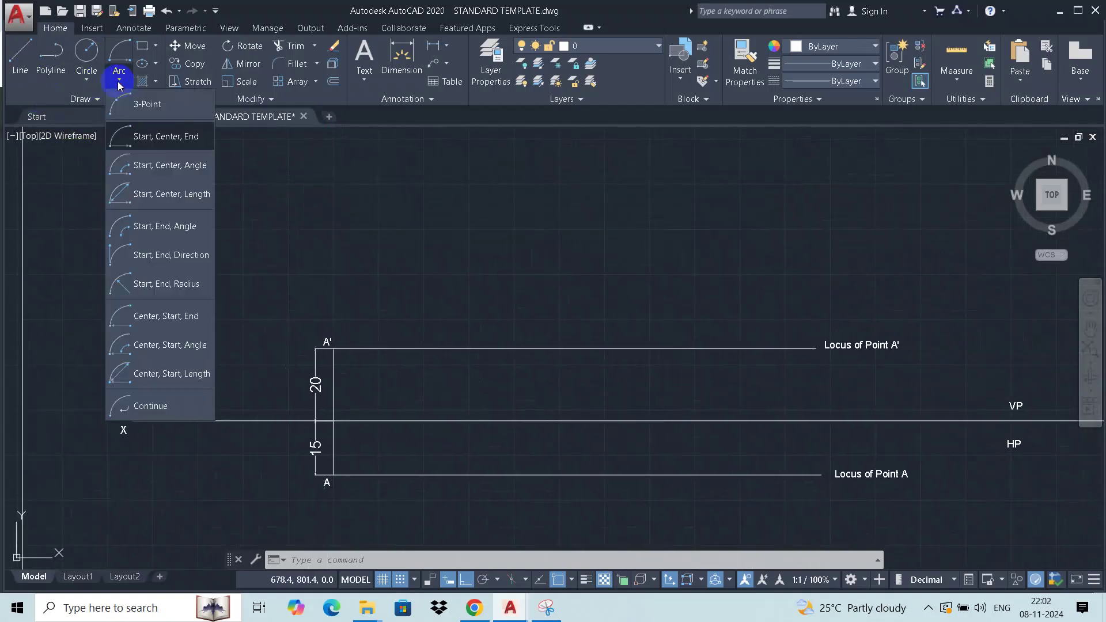
{"action": "left_click", "coordinate": [149, 143]}
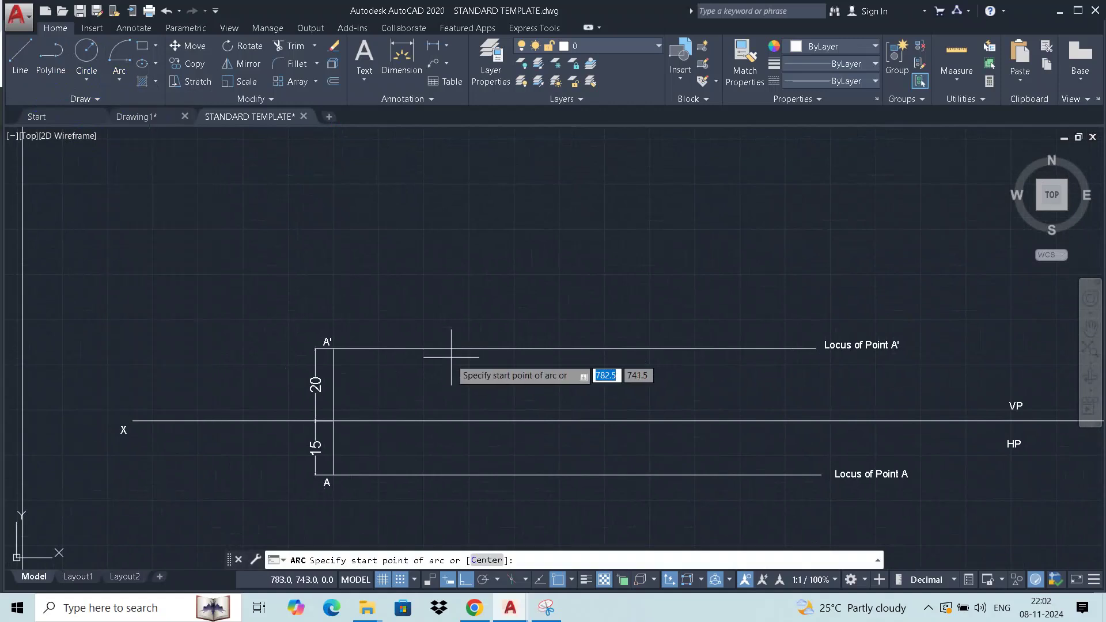
{"action": "left_click", "coordinate": [482, 562]}
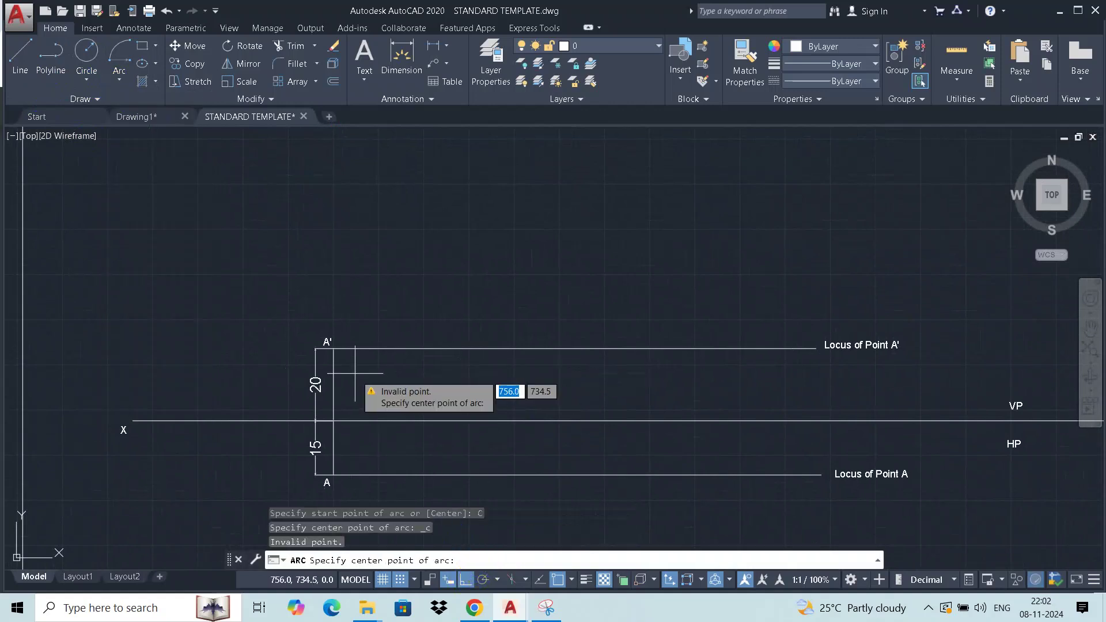
{"action": "left_click", "coordinate": [333, 348]}
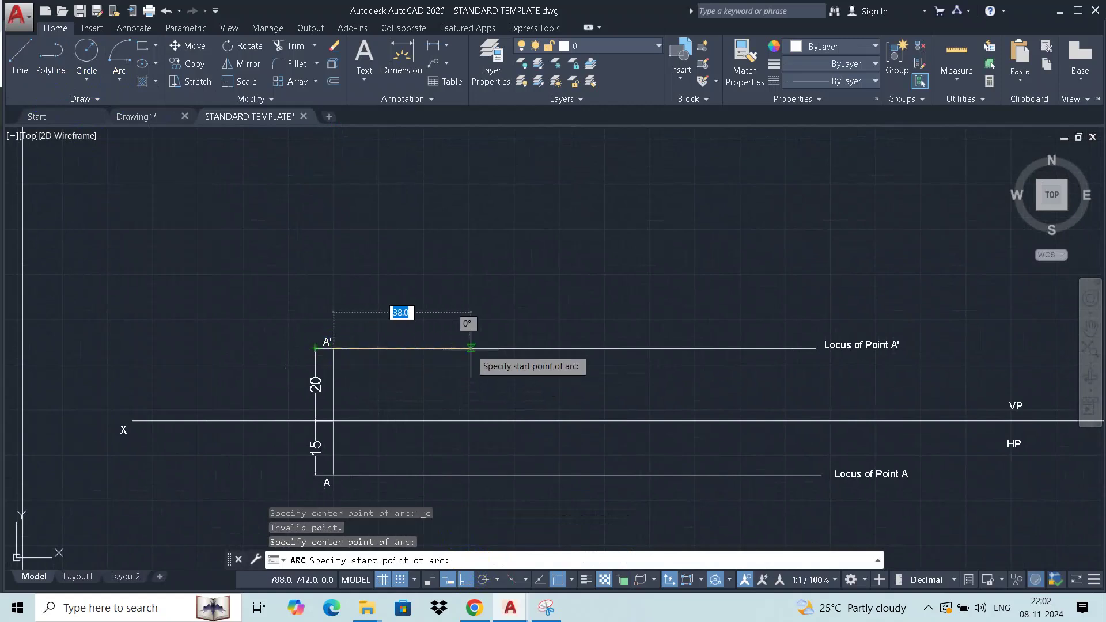
{"action": "type", "text": "65"}
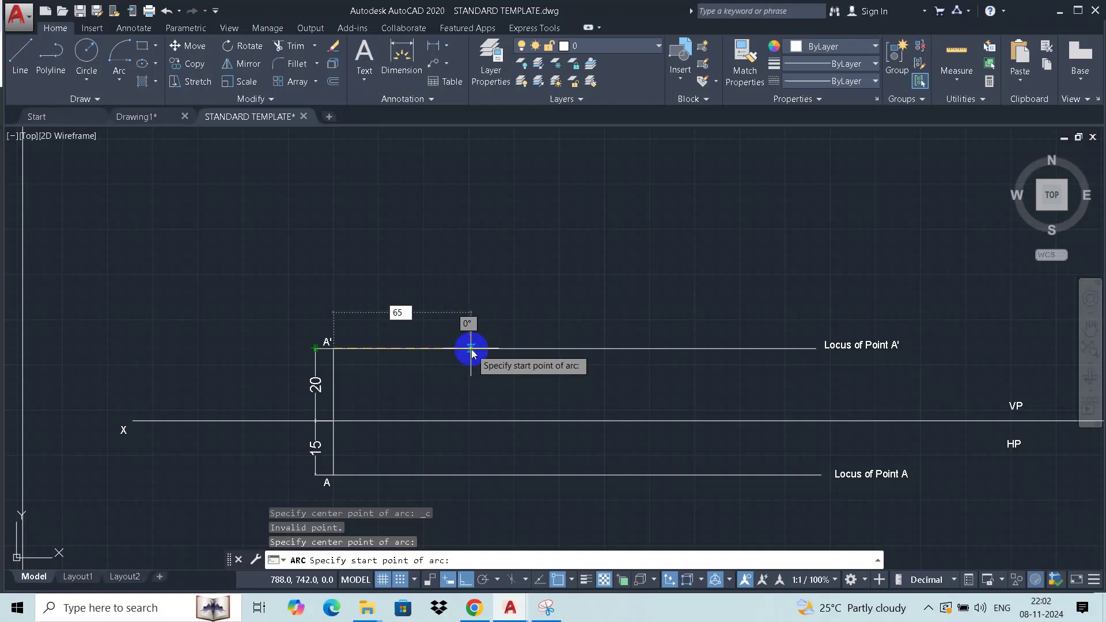
{"action": "key", "text": "Return"}
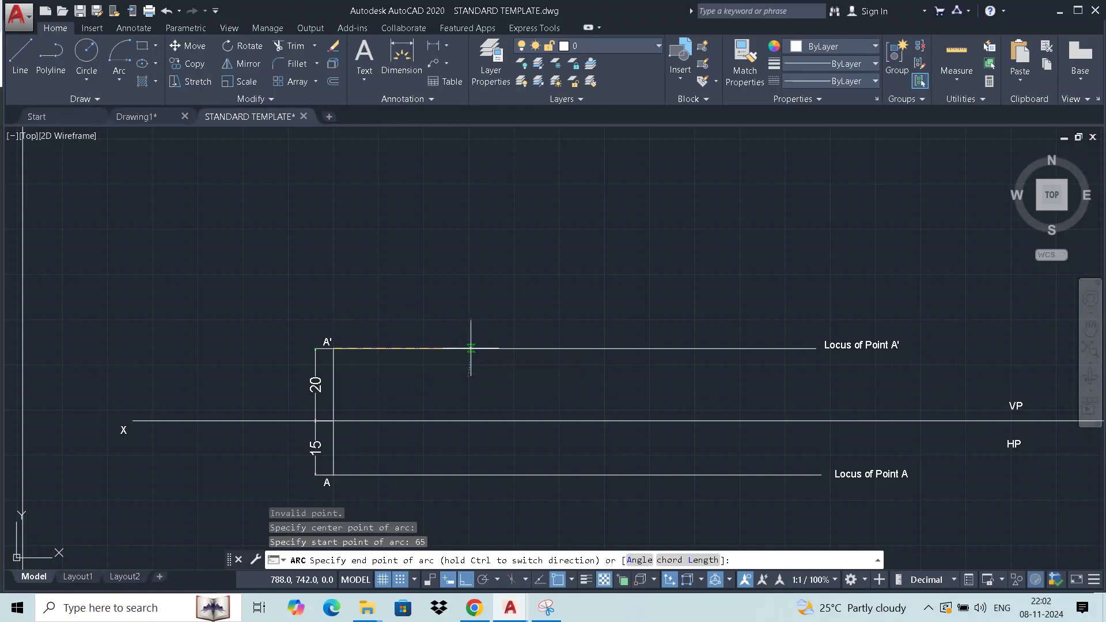
{"action": "scroll", "coordinate": [353, 311], "scroll_direction": "down", "scroll_amount": 2}
{"action": "left_click", "coordinate": [346, 193]}
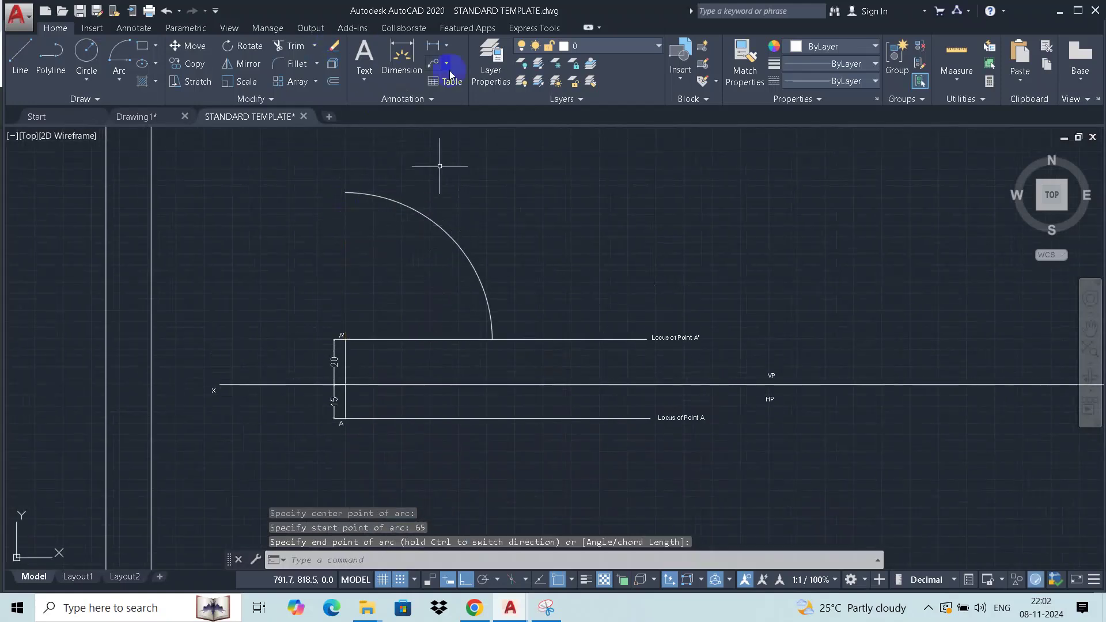
Add an R65 radius dimension to the new arc.
{"action": "left_click", "coordinate": [453, 48]}
{"action": "left_click", "coordinate": [470, 185]}
{"action": "left_click", "coordinate": [458, 247]}
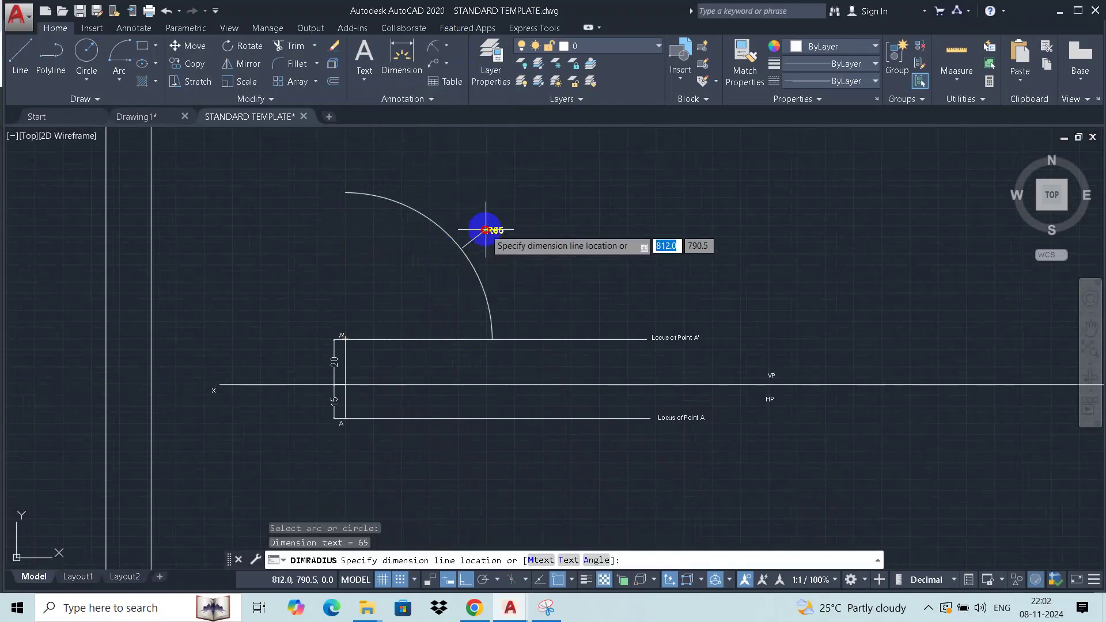
{"action": "left_click", "coordinate": [484, 230]}
{"action": "scroll", "coordinate": [598, 394], "scroll_direction": "down", "scroll_amount": 3}
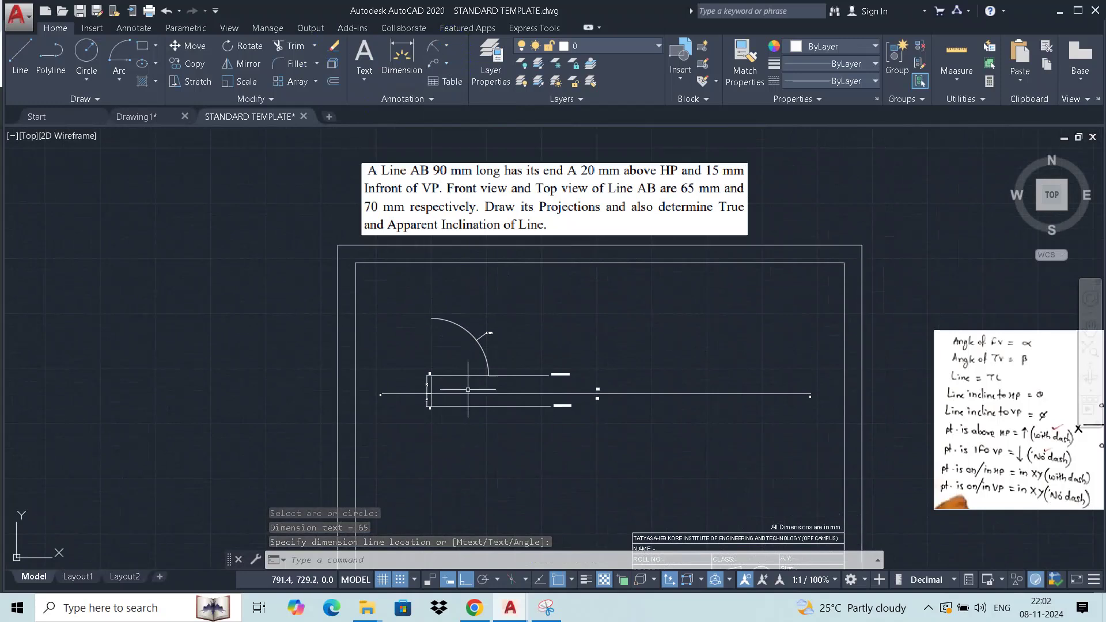
{"action": "middle_click_drag", "start_coordinate": [467, 416], "coordinate": [469, 322]}
{"action": "scroll", "coordinate": [469, 321], "scroll_direction": "up", "scroll_amount": 4}
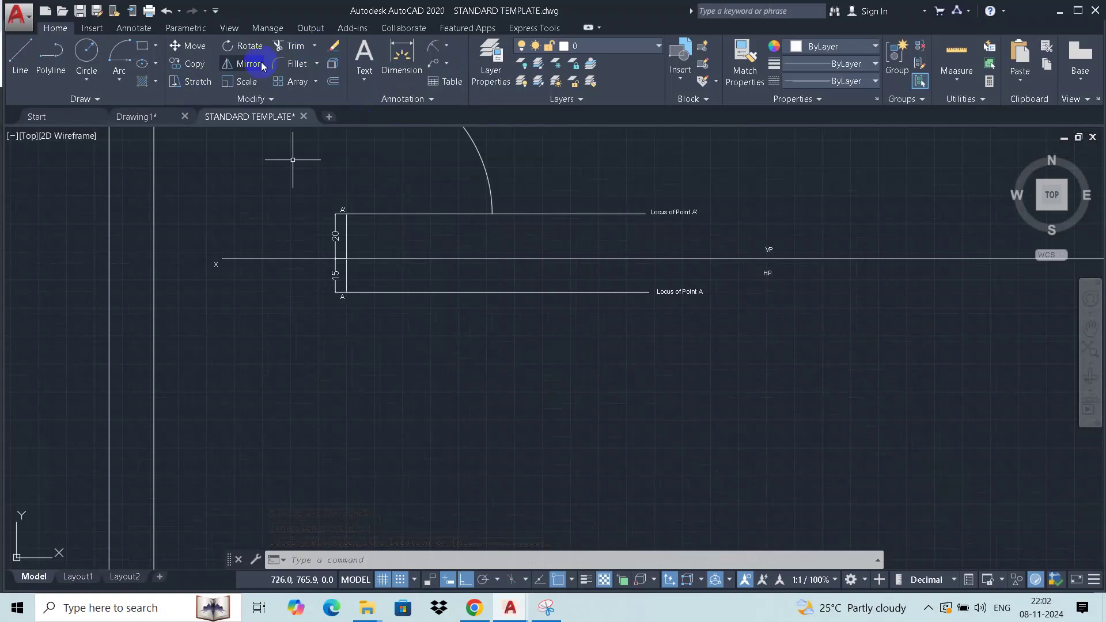
Draw a 70-radius arc centred at A, curving down from the A locus line.
{"action": "left_click", "coordinate": [128, 86]}
{"action": "left_click", "coordinate": [153, 165]}
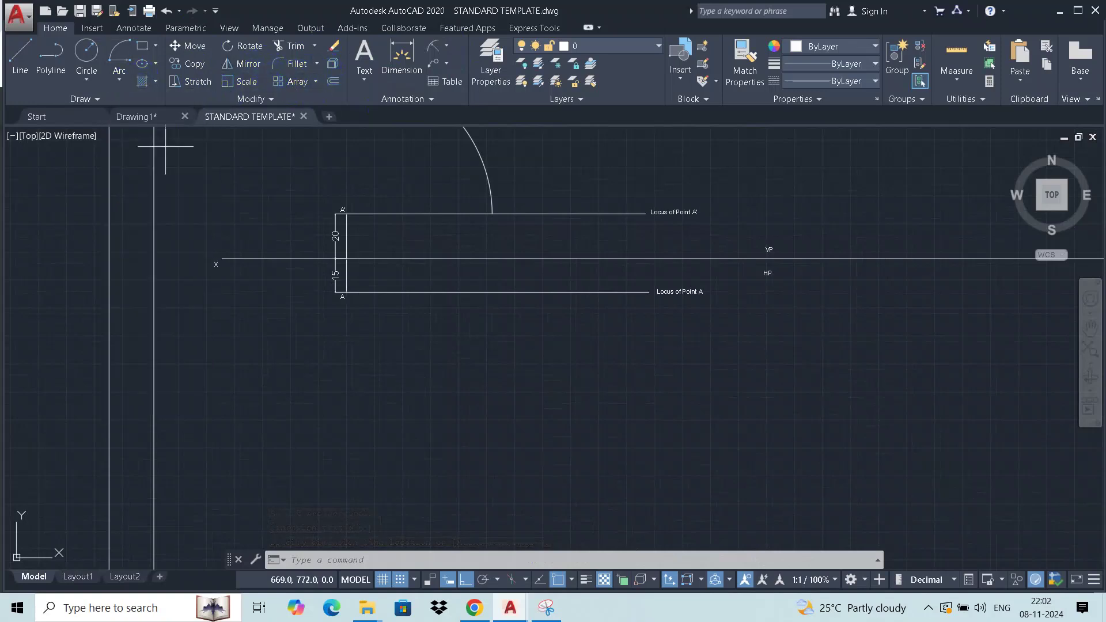
{"action": "right_click", "coordinate": [433, 378]}
{"action": "left_click", "coordinate": [413, 365]}
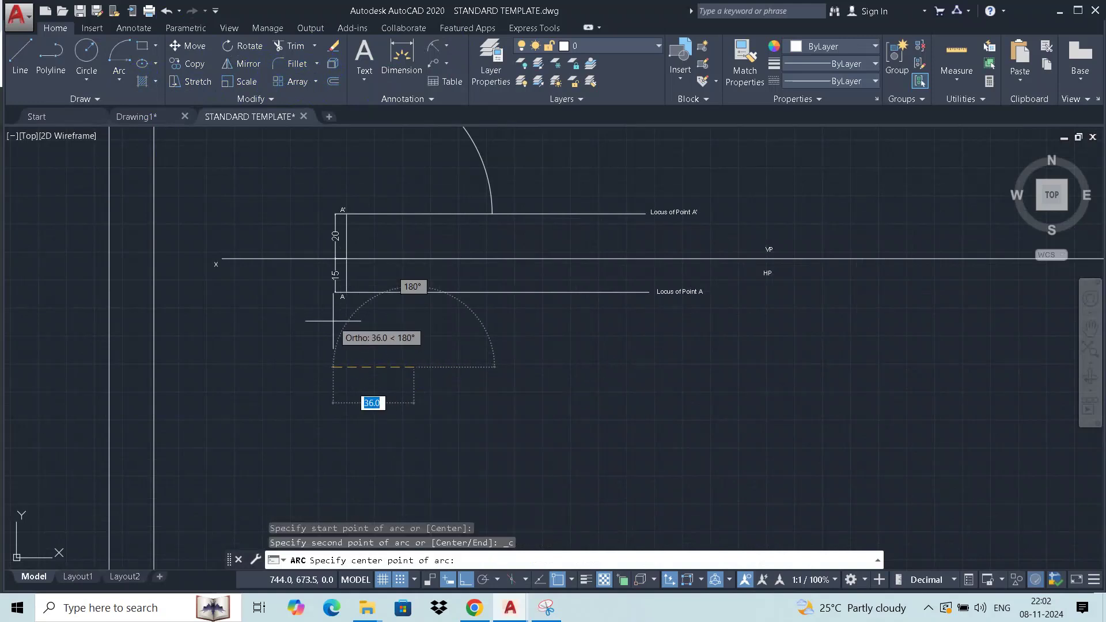
{"action": "key", "text": "Escape"}
{"action": "right_click", "coordinate": [388, 358]}
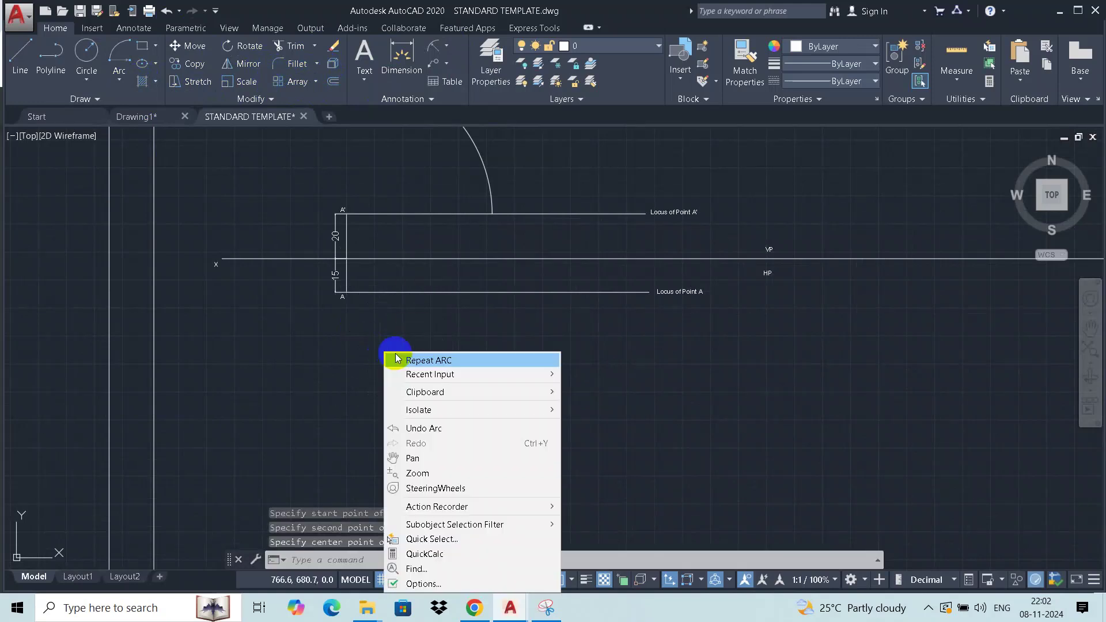
{"action": "left_click", "coordinate": [429, 360]}
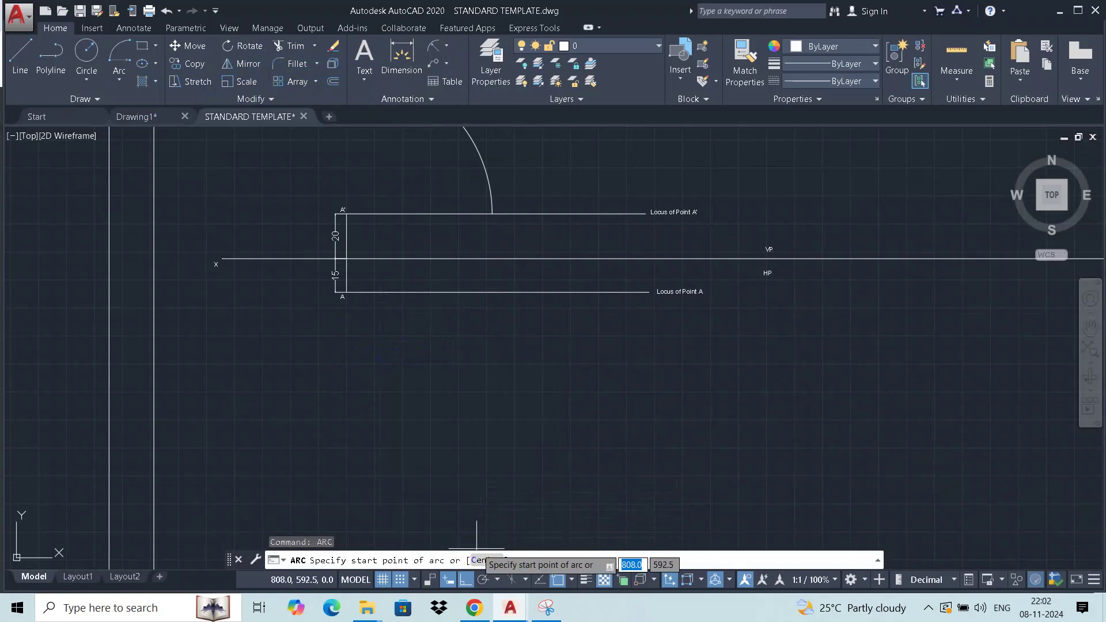
{"action": "left_click", "coordinate": [481, 560]}
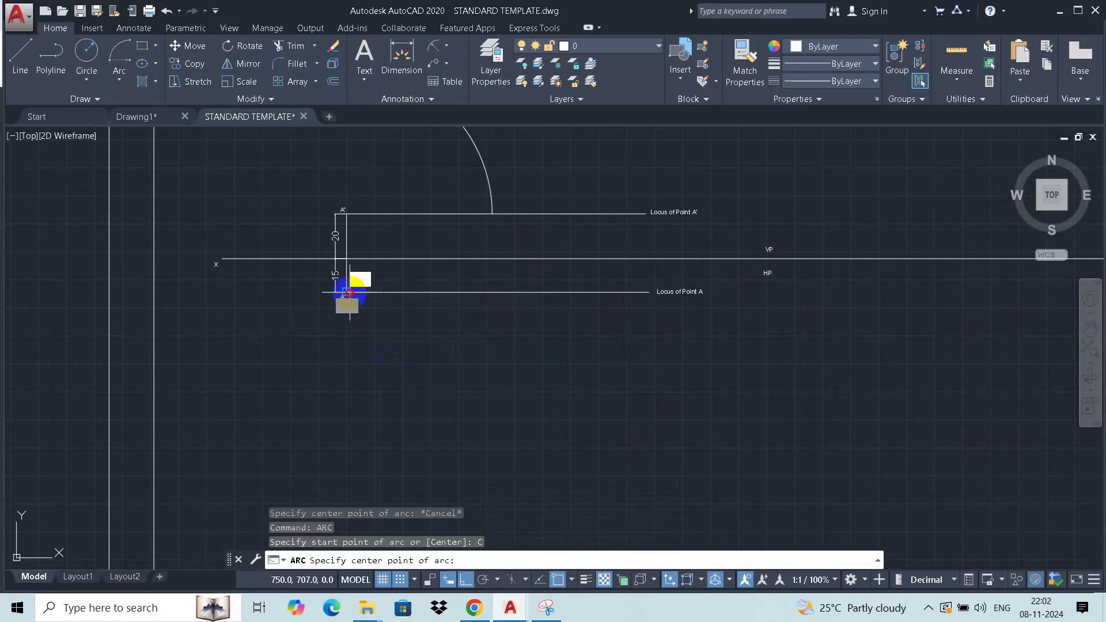
{"action": "left_click", "coordinate": [348, 293]}
{"action": "type", "text": "70"}
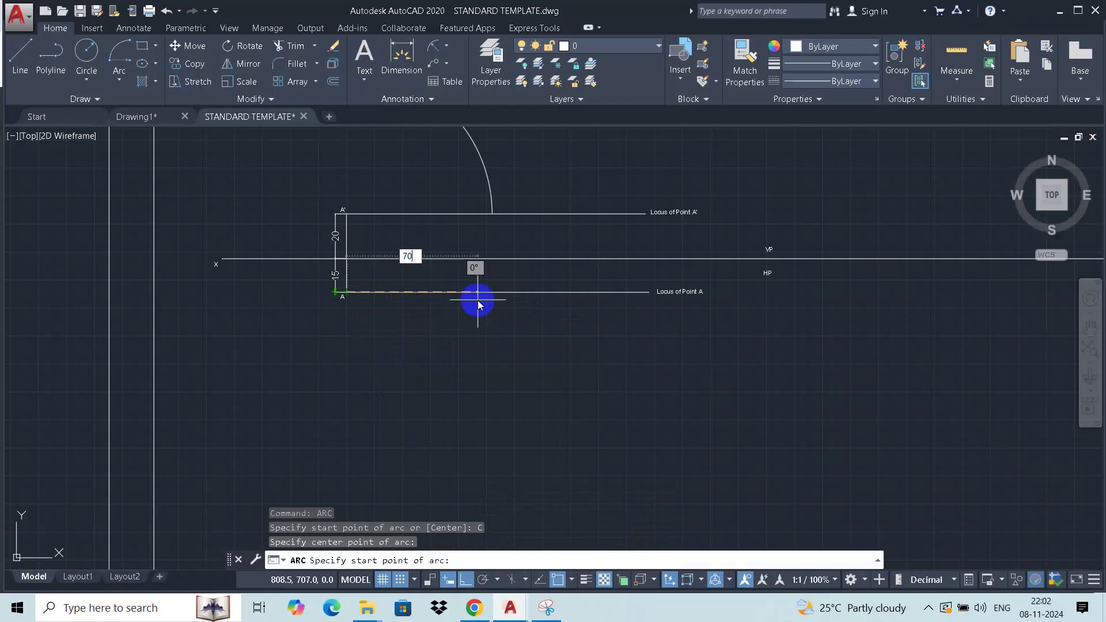
{"action": "key", "text": "Return"}
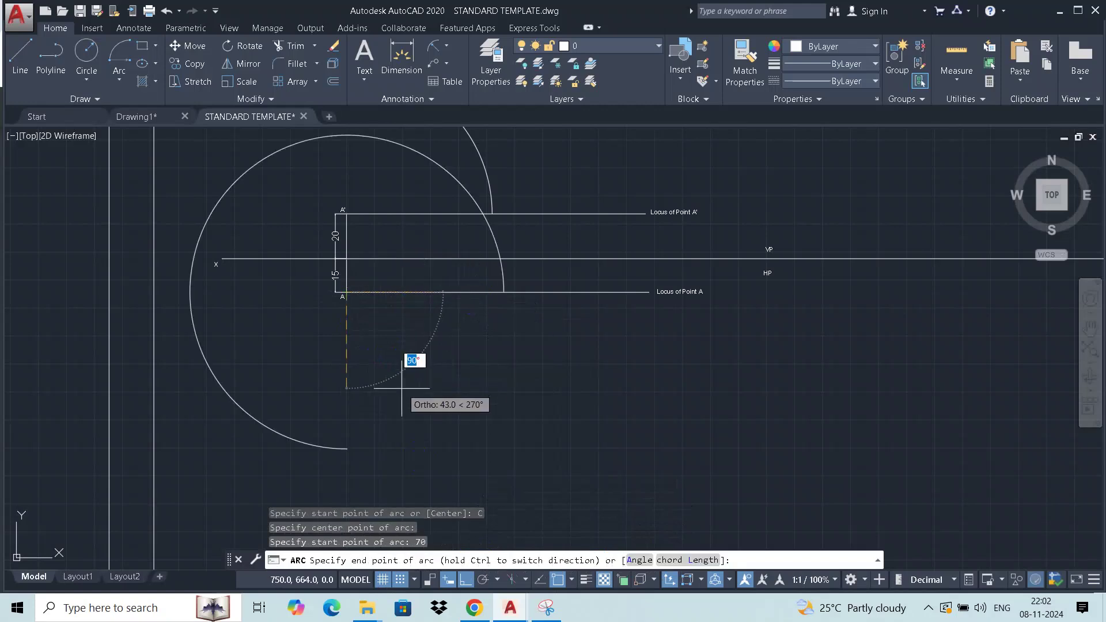
{"action": "key", "text": "Return"}
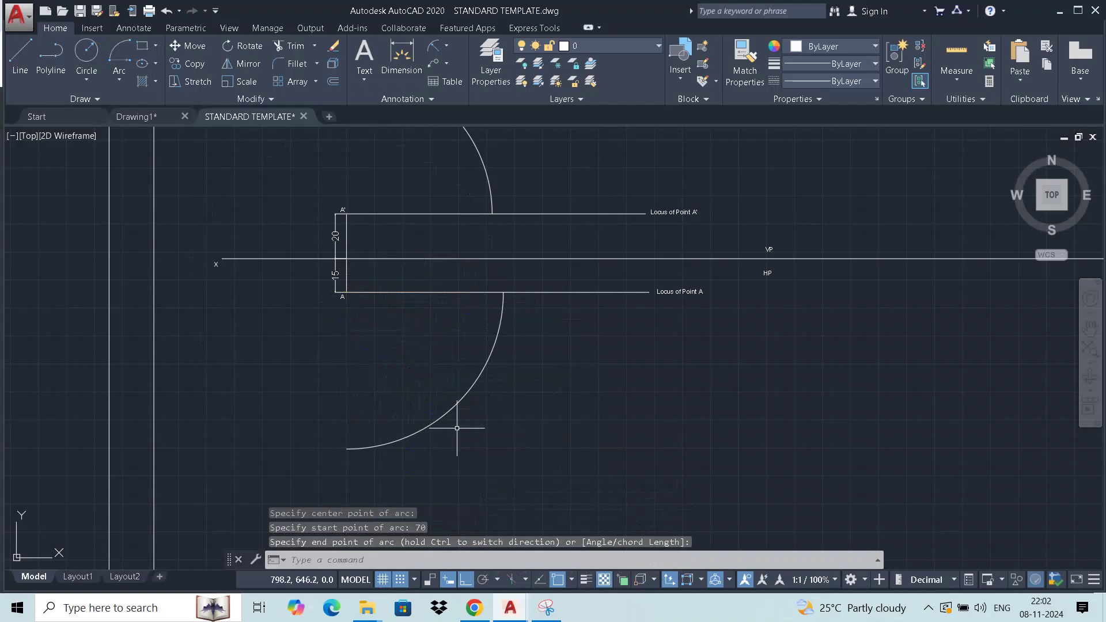
{"action": "scroll", "coordinate": [490, 329], "scroll_direction": "down", "scroll_amount": 3}
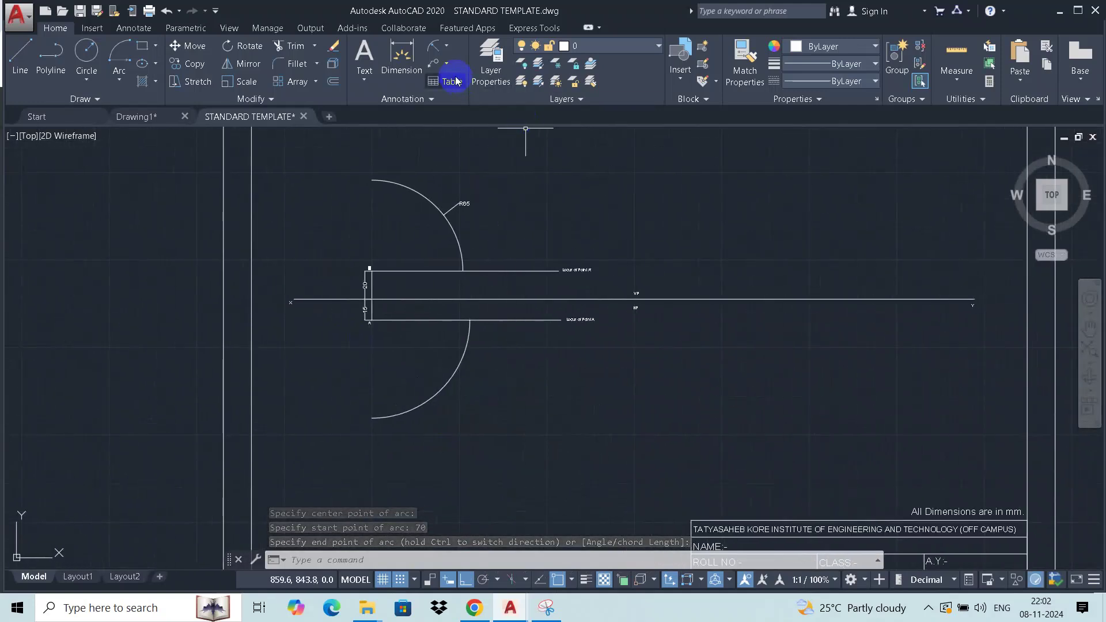
Add an R70 radius dimension to the lower arc.
{"action": "left_click", "coordinate": [437, 46]}
{"action": "left_click", "coordinate": [457, 368]}
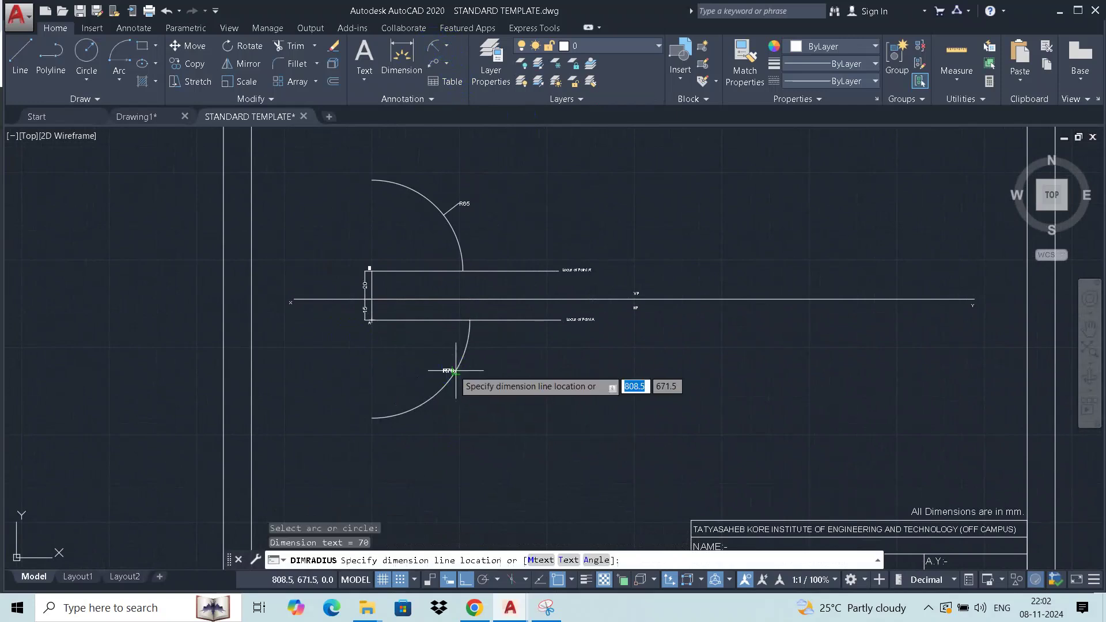
{"action": "left_click", "coordinate": [462, 392]}
{"action": "middle_click_drag", "start_coordinate": [566, 378], "coordinate": [548, 387]}
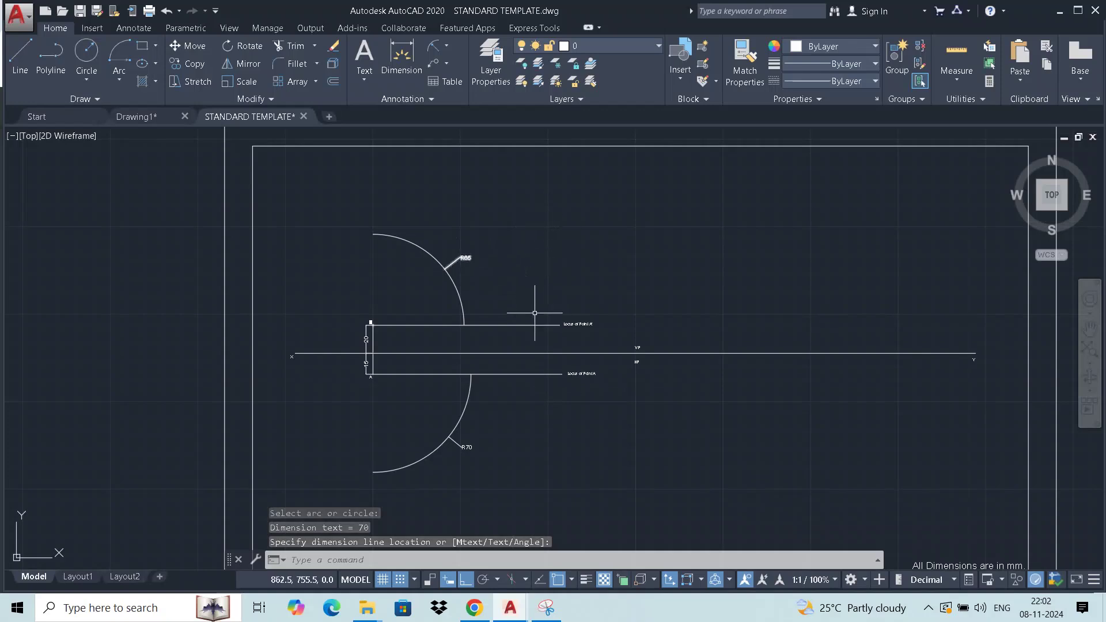
{"action": "middle_click_drag", "start_coordinate": [534, 313], "coordinate": [567, 284]}
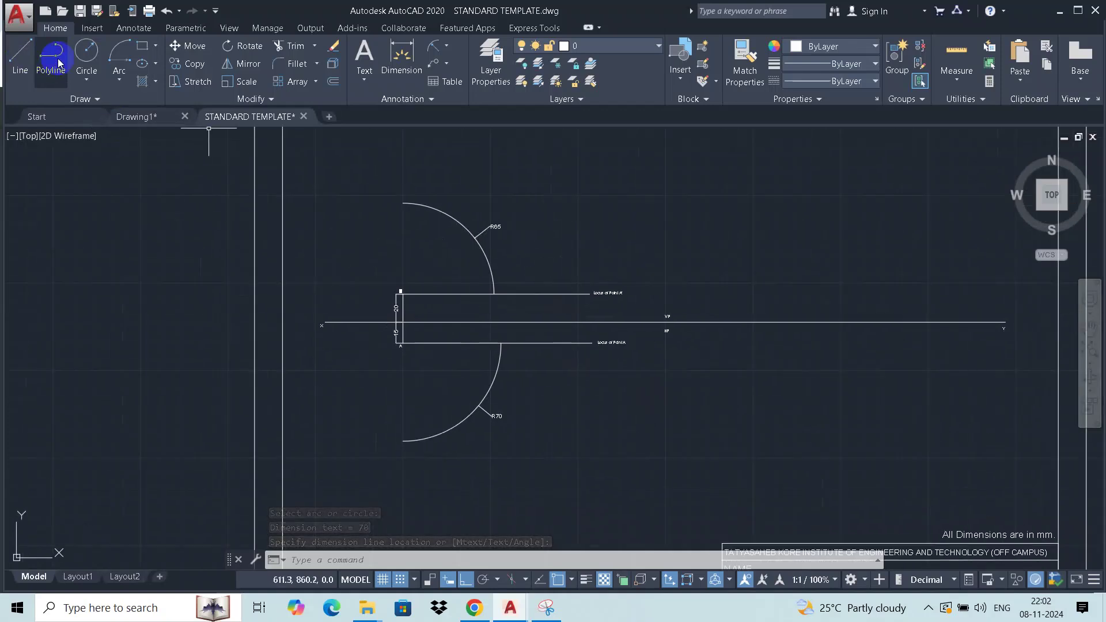
Draw a vertical line downward from the upper arc's end point.
{"action": "left_click", "coordinate": [20, 55]}
{"action": "left_click", "coordinate": [494, 321]}
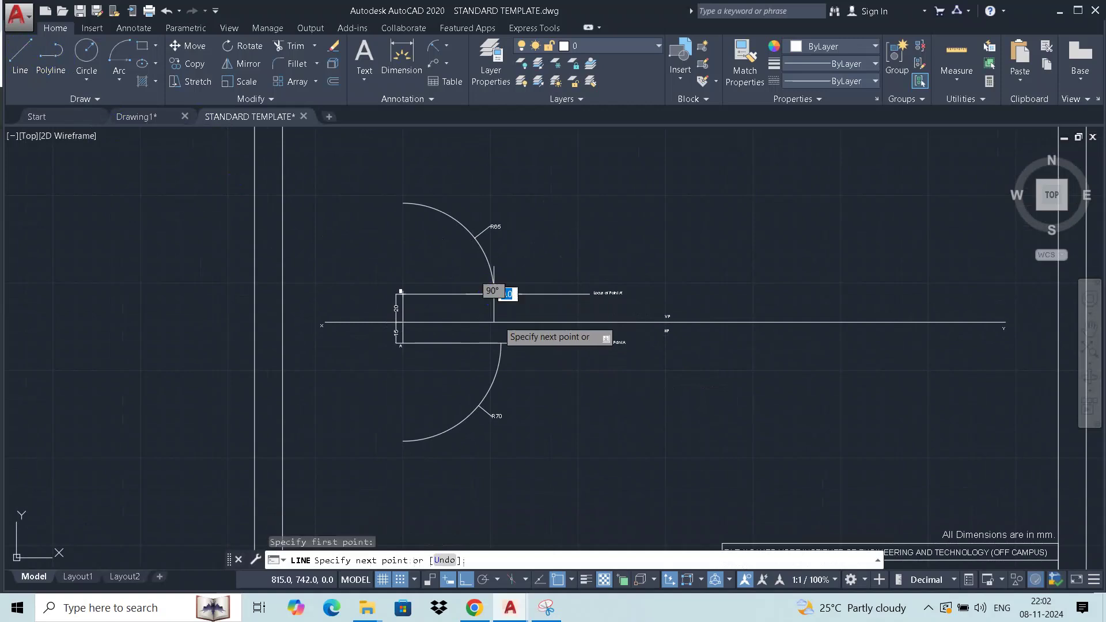
{"action": "left_click", "coordinate": [492, 458]}
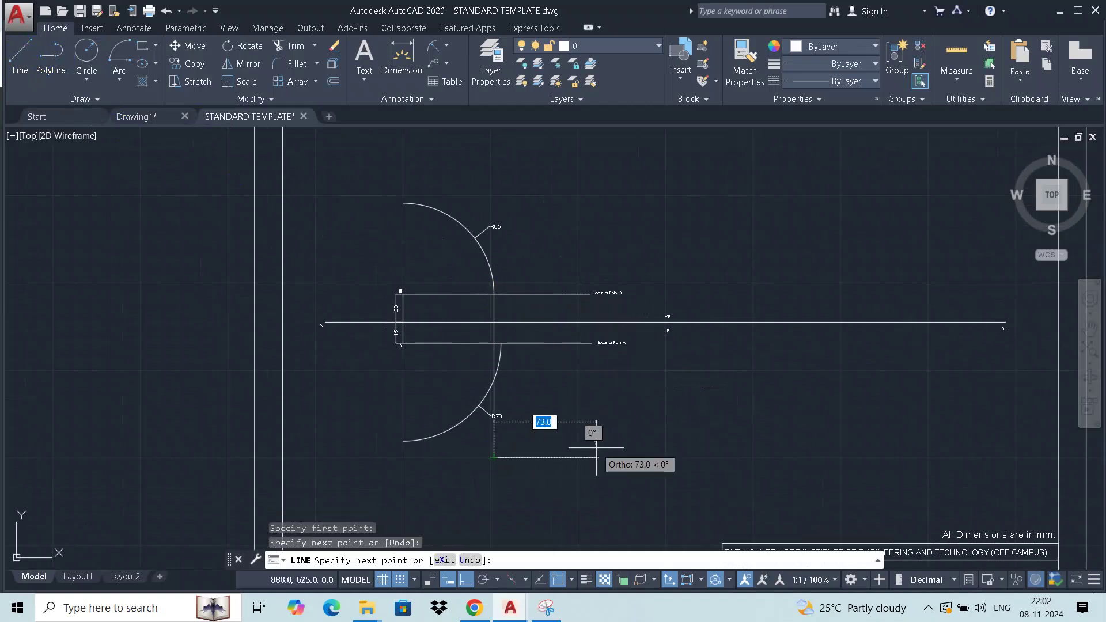
{"action": "key", "text": "Escape"}
{"action": "right_click", "coordinate": [654, 242]}
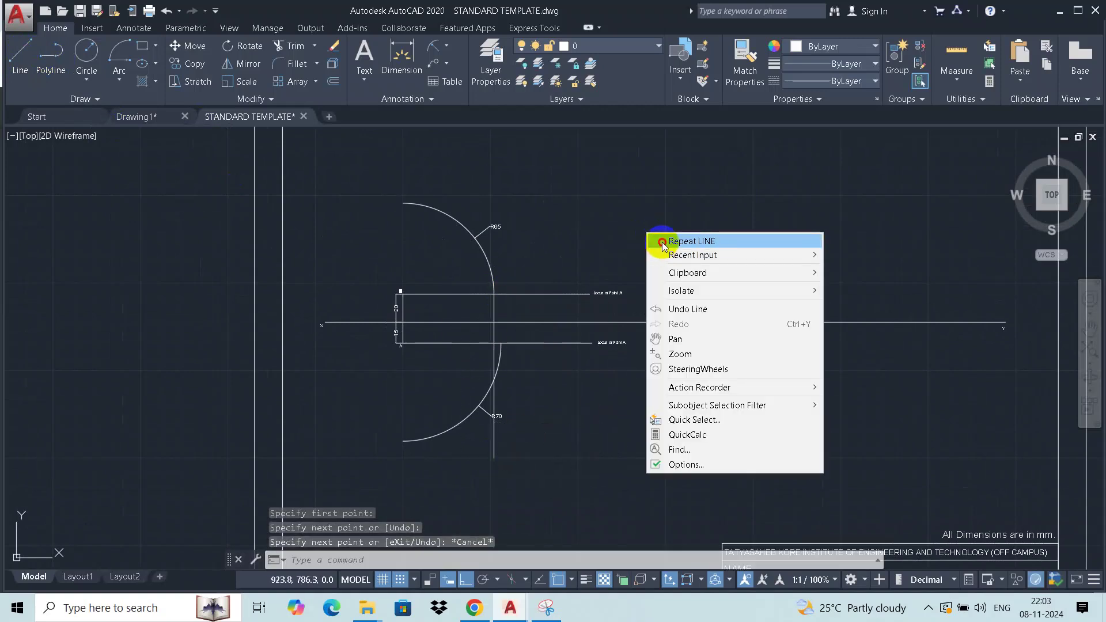
{"action": "left_click", "coordinate": [654, 241]}
{"action": "left_click", "coordinate": [500, 344]}
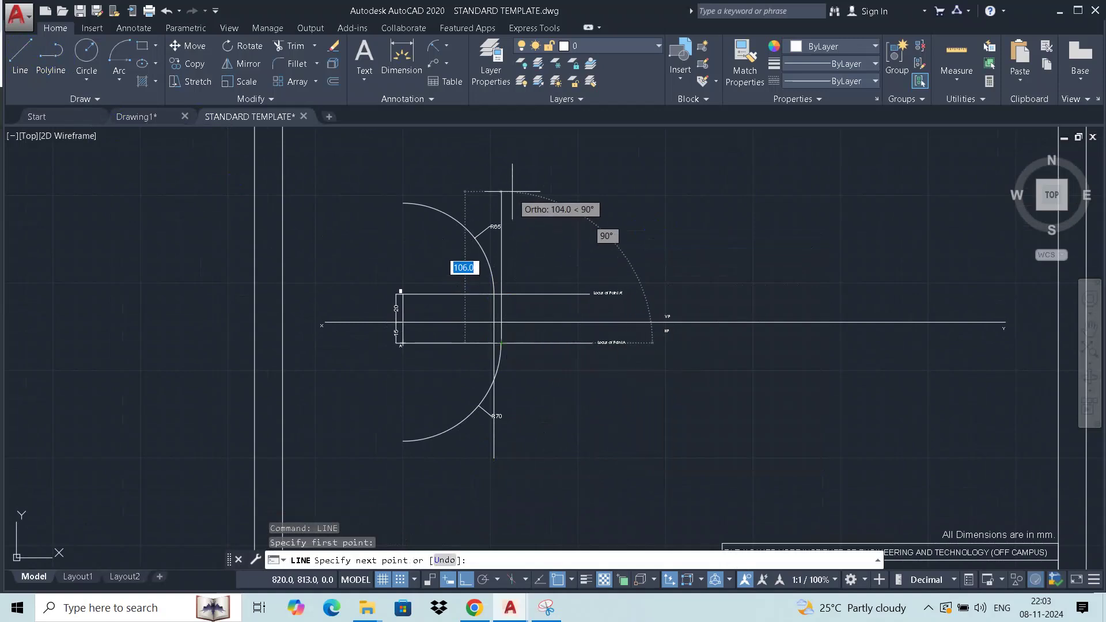
{"action": "scroll", "coordinate": [508, 199], "scroll_direction": "up", "scroll_amount": 2}
{"action": "key", "text": "Escape"}
Draw a vertical line from near the lower arc up past the upper arc.
{"action": "right_click", "coordinate": [536, 167]}
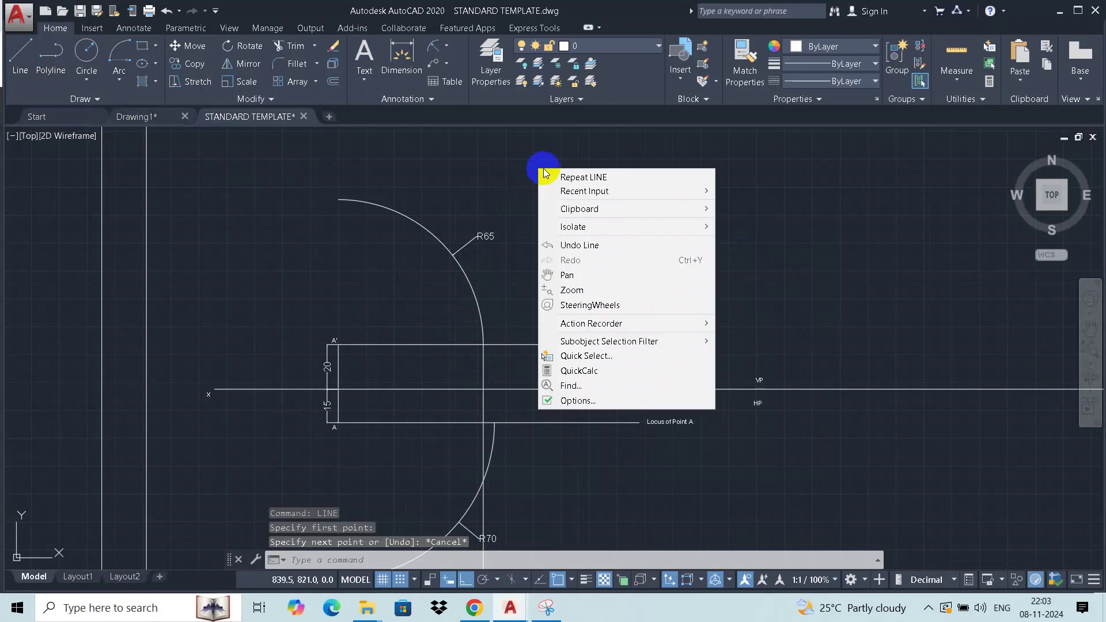
{"action": "left_click", "coordinate": [546, 176]}
{"action": "left_click", "coordinate": [495, 429]}
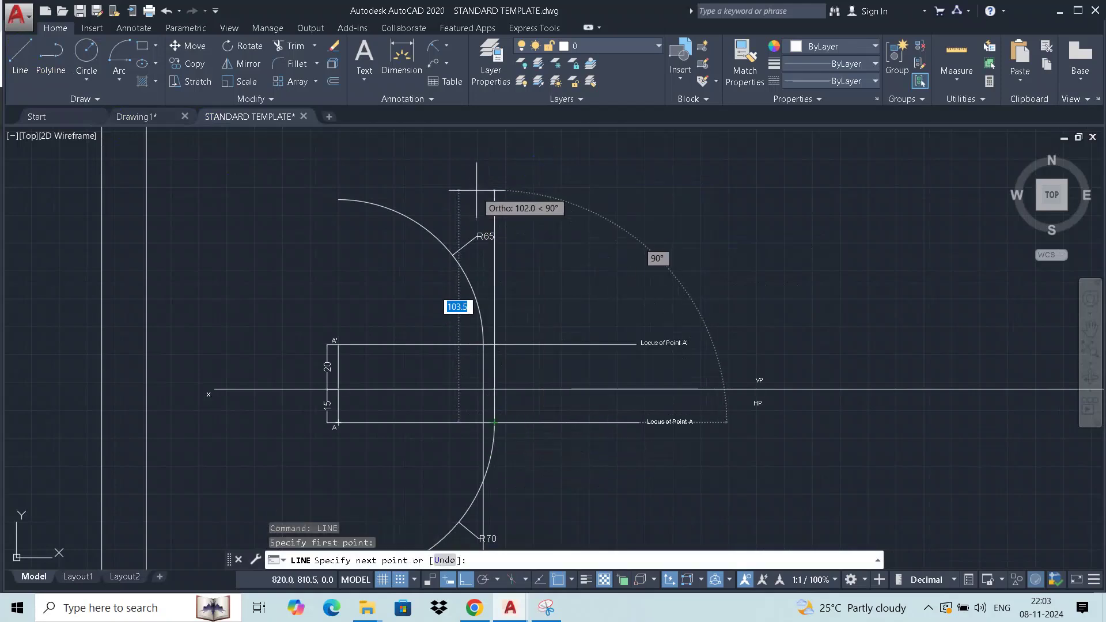
{"action": "left_click", "coordinate": [495, 176]}
{"action": "key", "text": "Escape"}
{"action": "scroll", "coordinate": [605, 311], "scroll_direction": "down", "scroll_amount": 3}
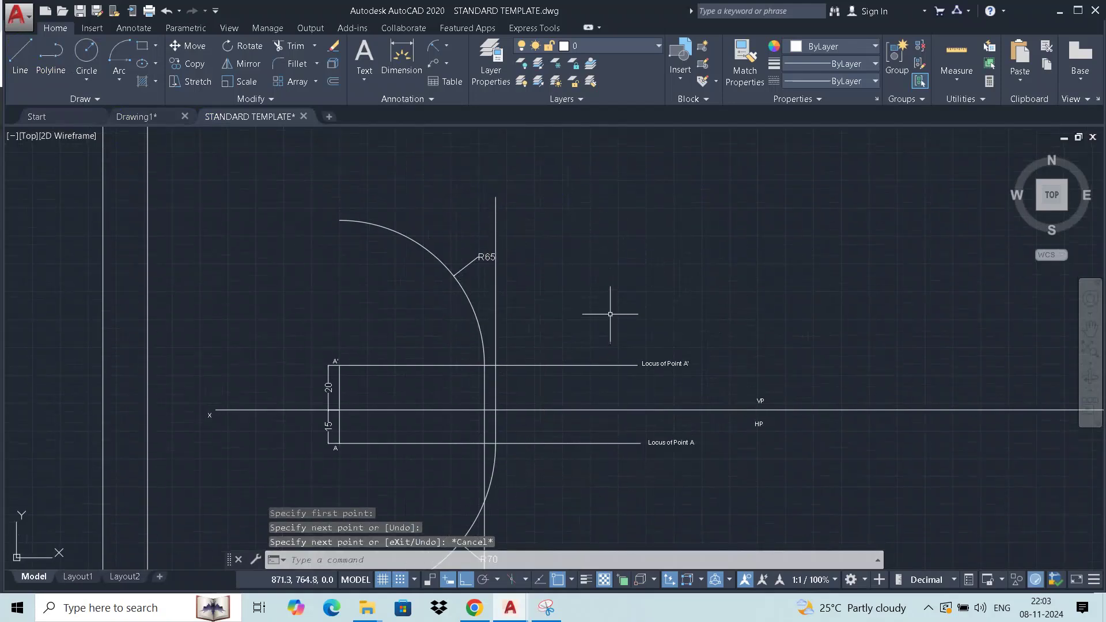
{"action": "scroll", "coordinate": [547, 368], "scroll_direction": "down", "scroll_amount": 2}
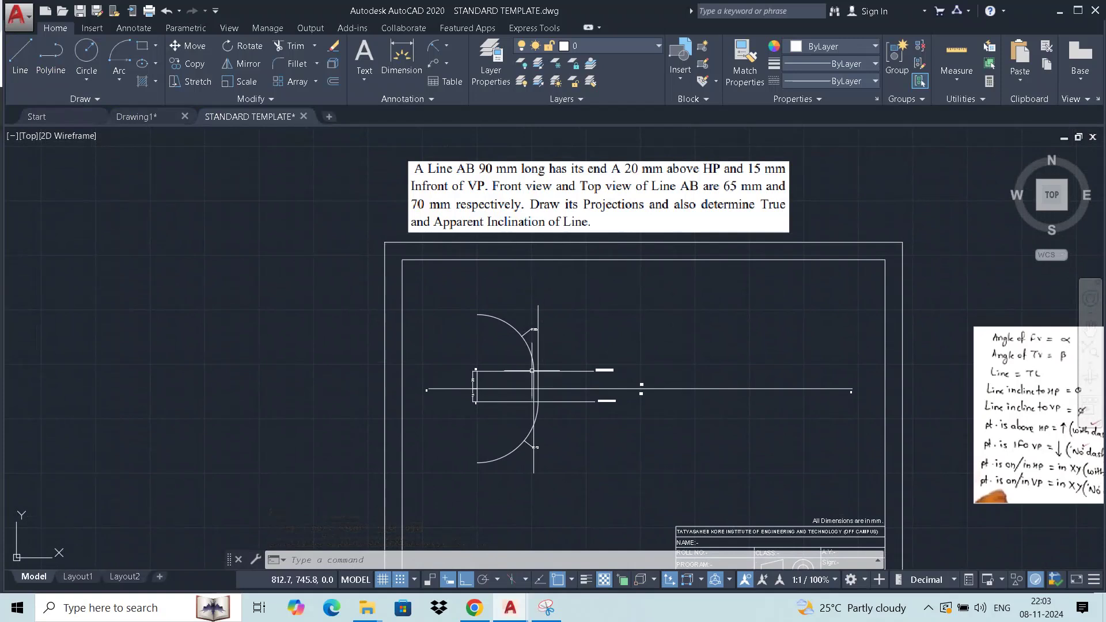
Draw a 90 mm radius arc centred on A' using Center, Start, End.
{"action": "scroll", "coordinate": [544, 367], "scroll_direction": "up", "scroll_amount": 5}
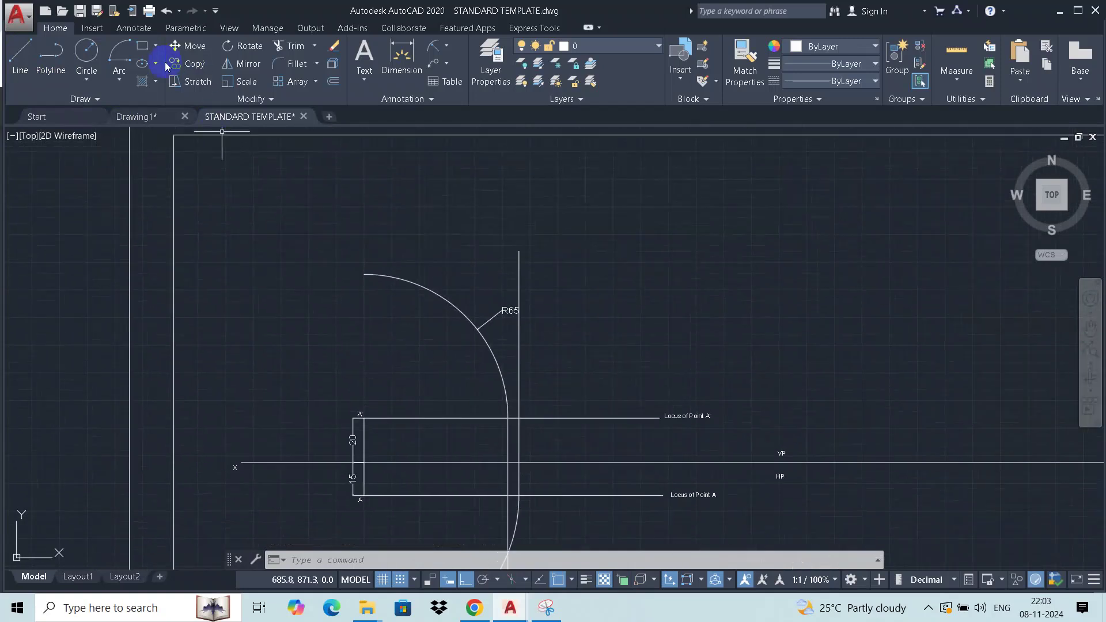
{"action": "left_click", "coordinate": [123, 77]}
{"action": "left_click", "coordinate": [132, 137]}
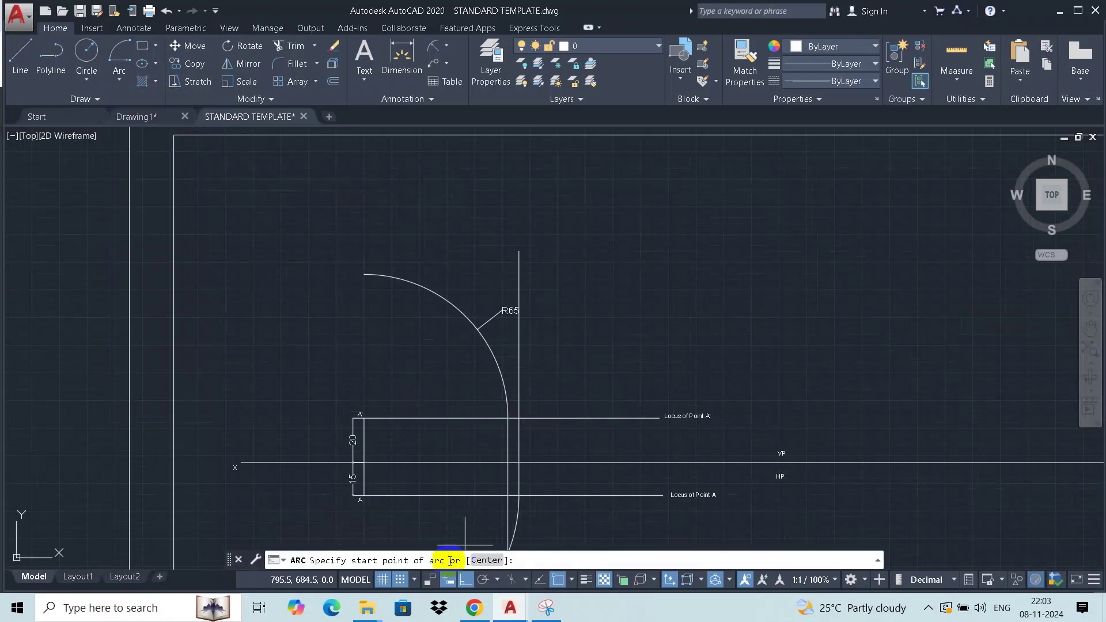
{"action": "left_click", "coordinate": [473, 556]}
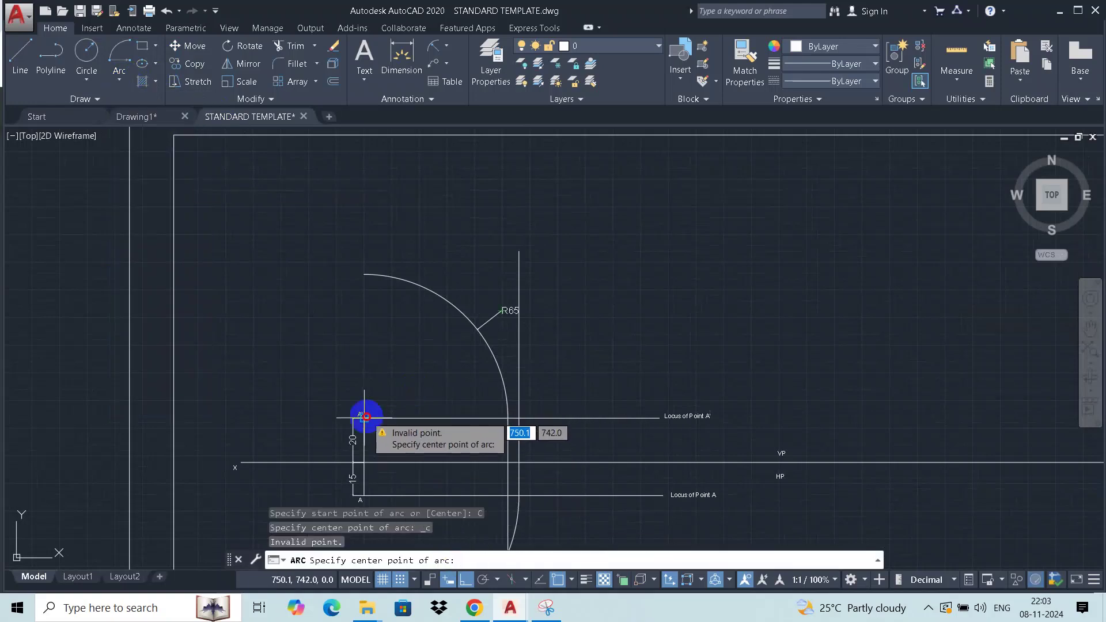
{"action": "left_click", "coordinate": [364, 418]}
{"action": "type", "text": "9"}
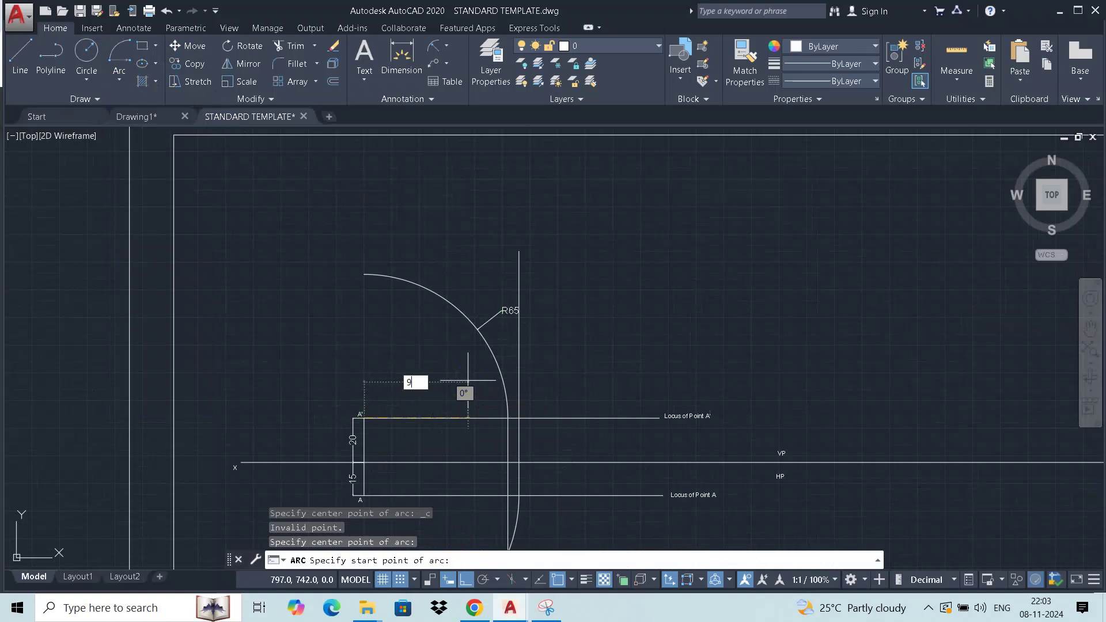
{"action": "type", "text": "0"}
{"action": "key", "text": "Return"}
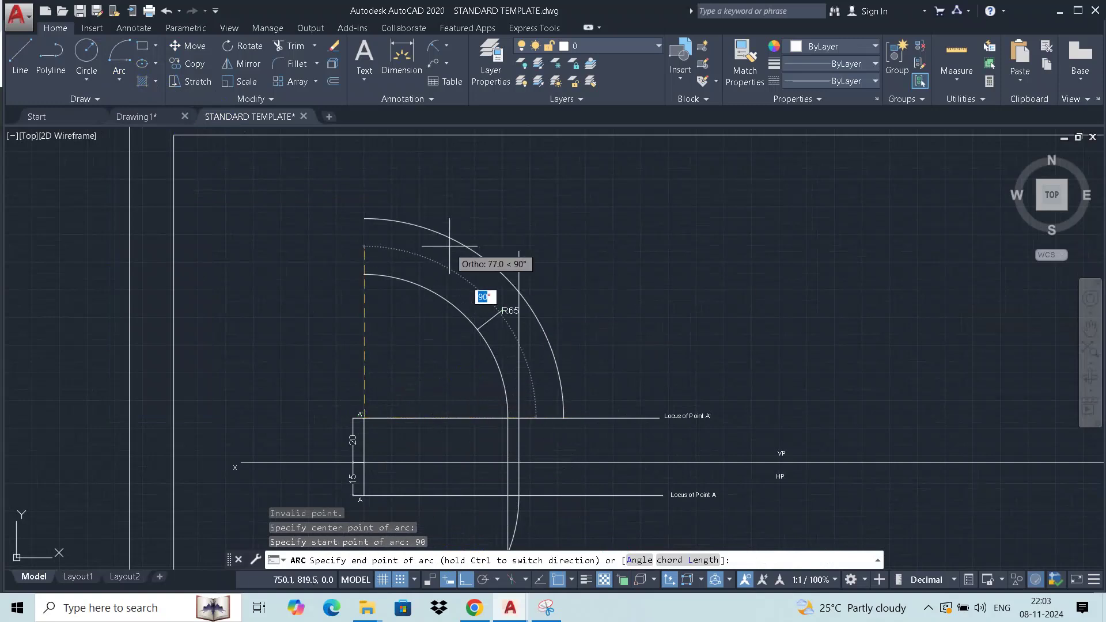
{"action": "key", "text": "Escape"}
Draw a second 90 mm radius arc centred on A, ending below the XY line.
{"action": "right_click", "coordinate": [657, 245]}
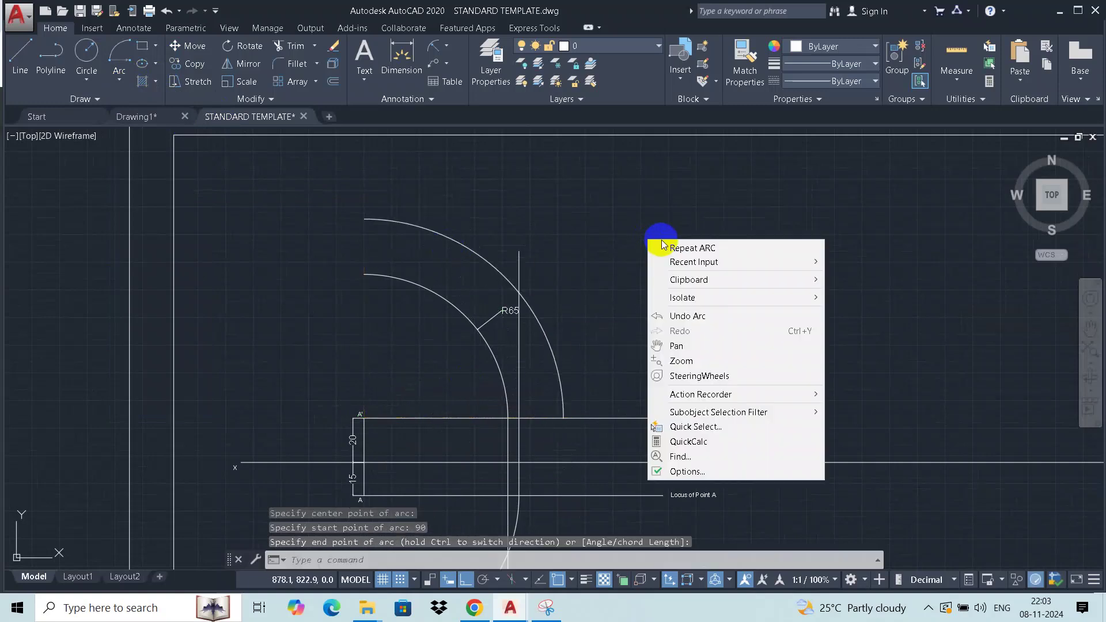
{"action": "left_click", "coordinate": [685, 248]}
{"action": "scroll", "coordinate": [642, 260], "scroll_direction": "down", "scroll_amount": 3}
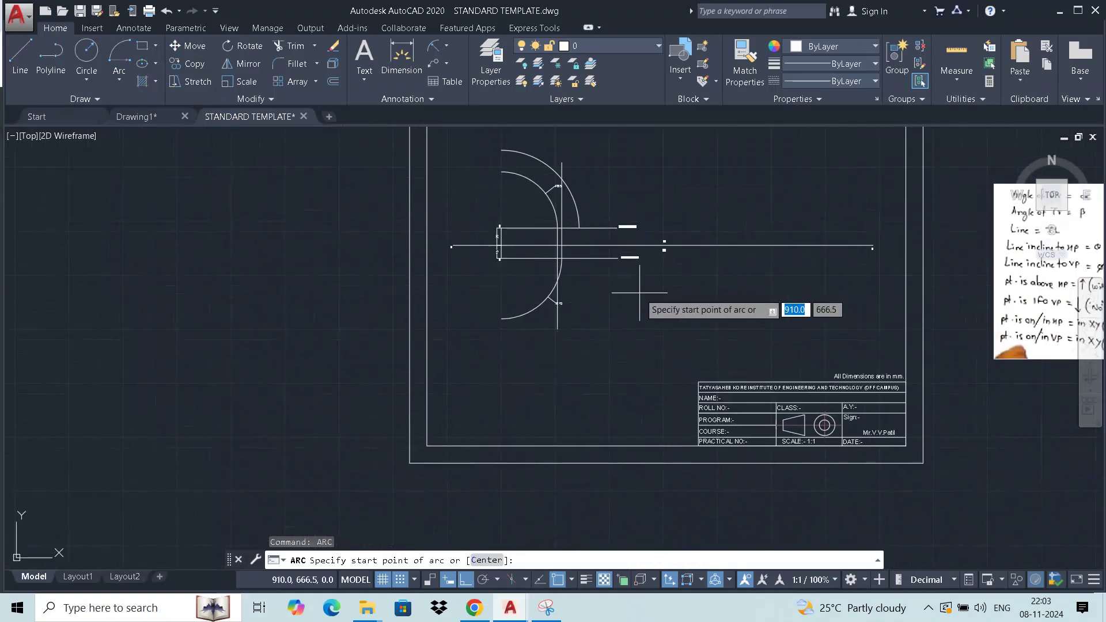
{"action": "left_click", "coordinate": [465, 583]}
{"action": "left_click", "coordinate": [467, 563]}
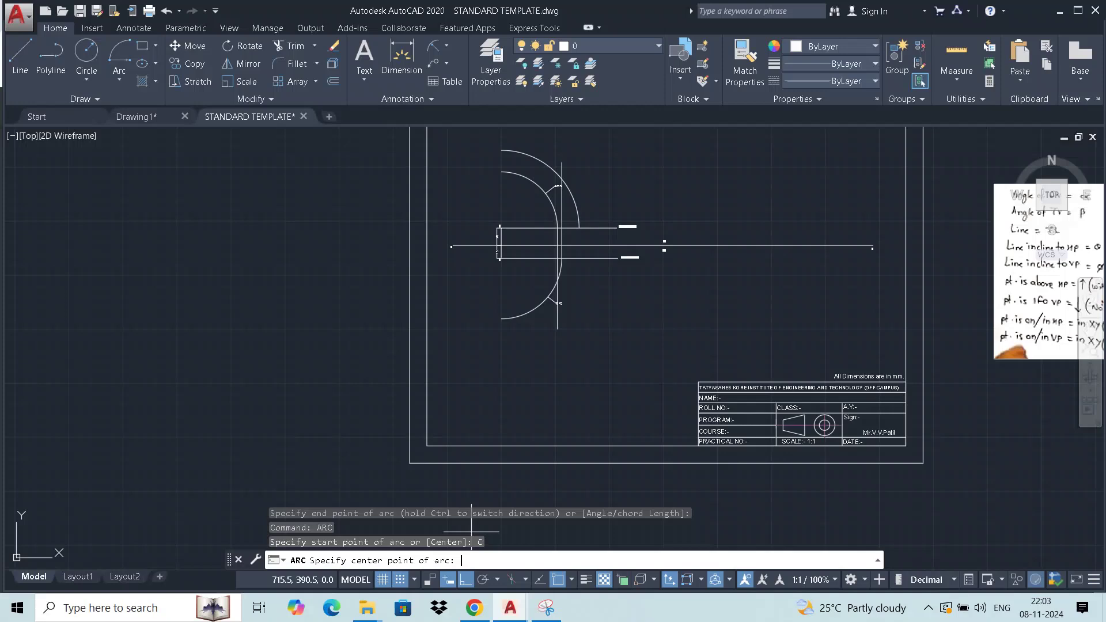
{"action": "scroll", "coordinate": [496, 329], "scroll_direction": "up", "scroll_amount": 4}
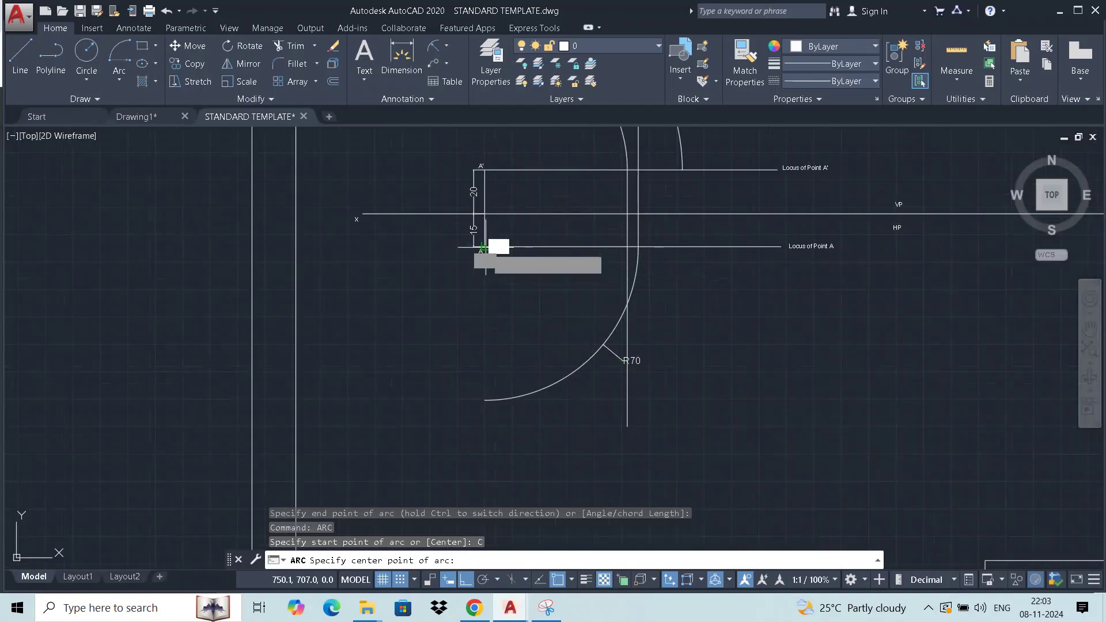
{"action": "left_click", "coordinate": [487, 248]}
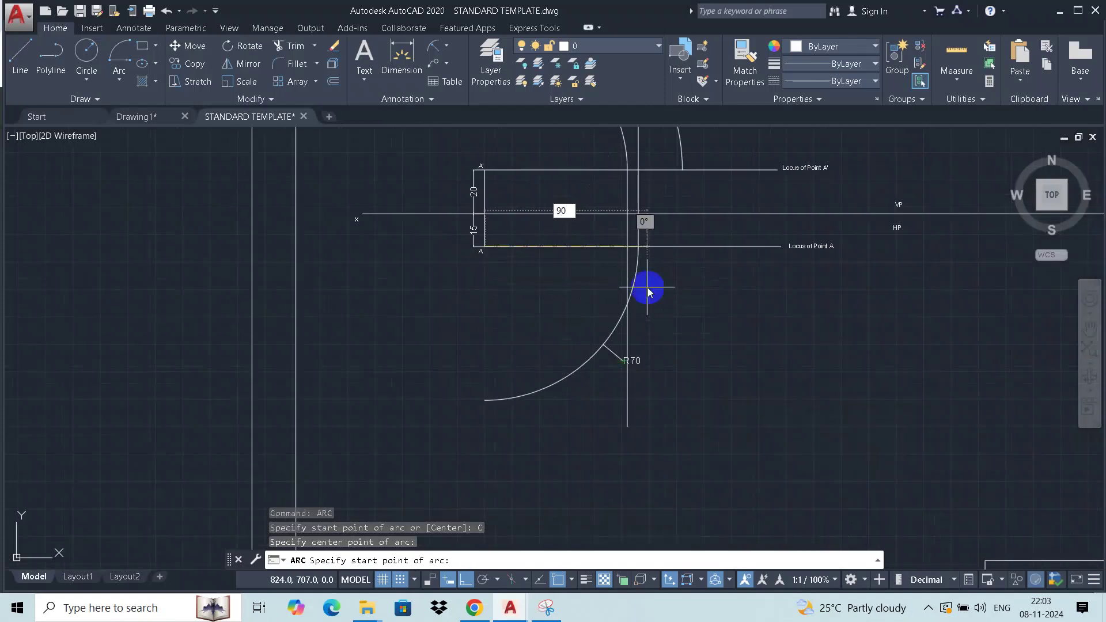
{"action": "type", "text": "90"}
{"action": "right_click", "coordinate": [648, 291]}
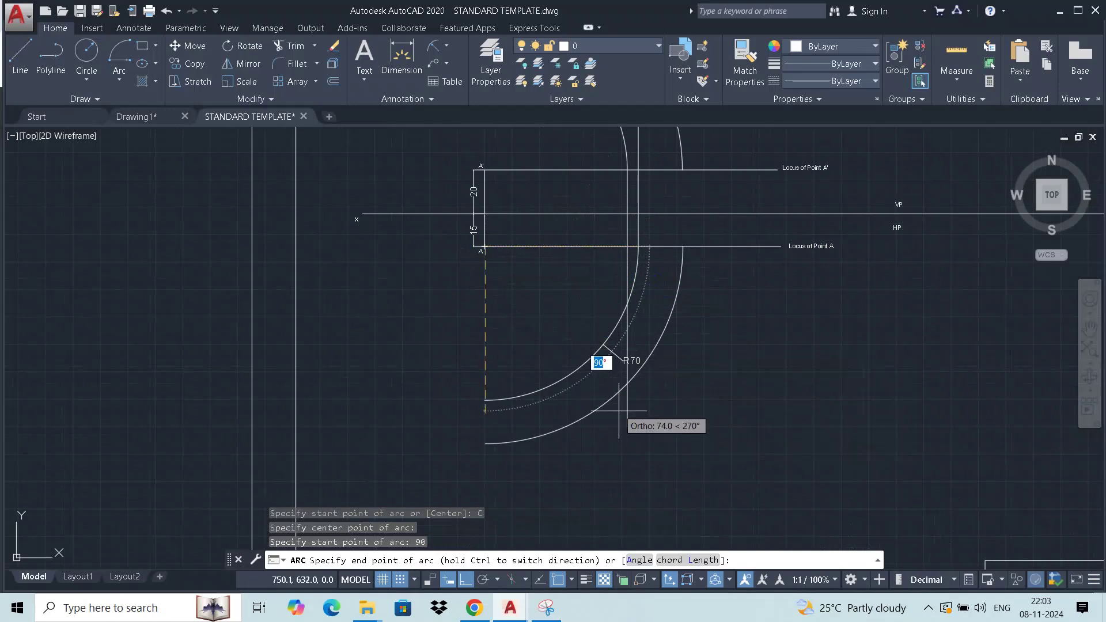
{"action": "left_click", "coordinate": [600, 363]}
{"action": "middle_click_drag", "start_coordinate": [695, 341], "coordinate": [636, 429]}
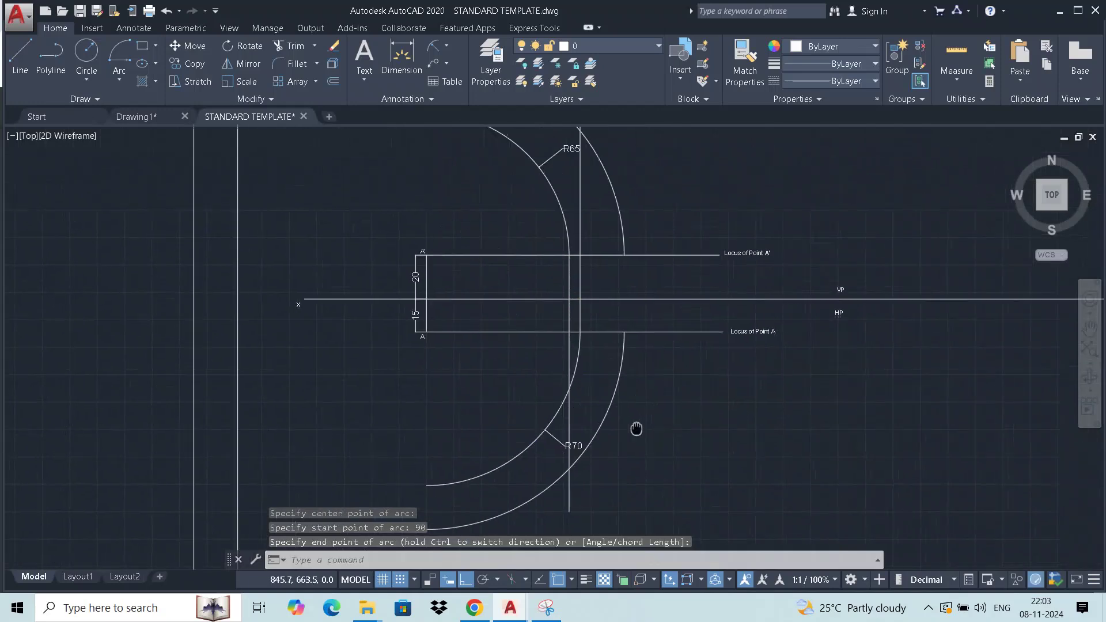
{"action": "middle_click_drag", "start_coordinate": [584, 221], "coordinate": [584, 331]}
Dimension the outer upper and lower arcs as R90.
{"action": "left_click", "coordinate": [433, 47]}
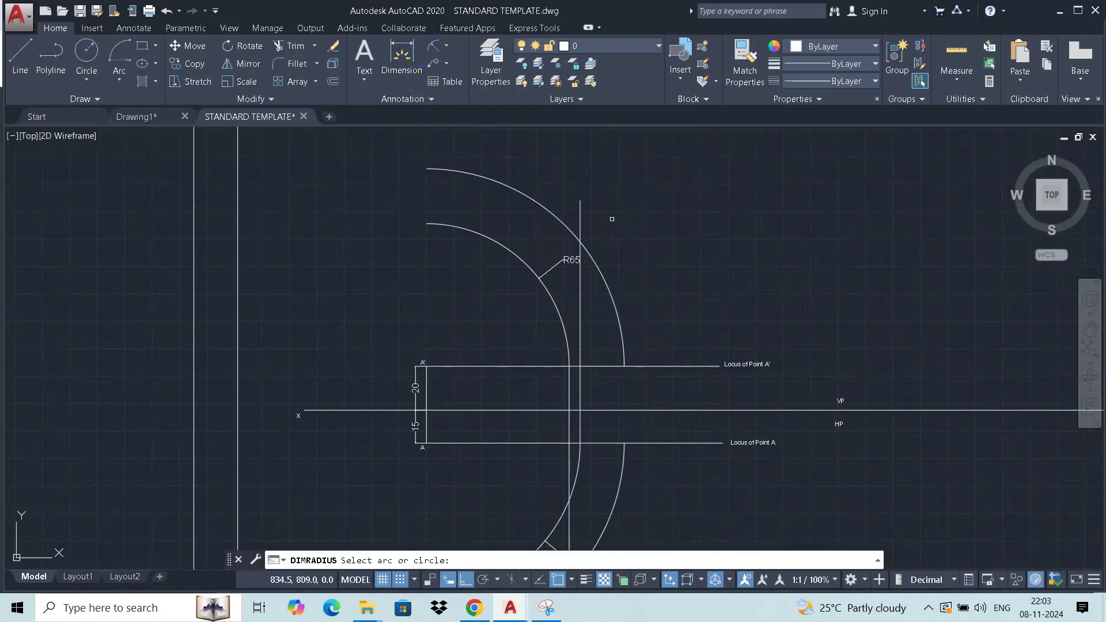
{"action": "left_click", "coordinate": [620, 314]}
{"action": "left_click", "coordinate": [641, 303]}
{"action": "right_click", "coordinate": [708, 283]}
{"action": "left_click", "coordinate": [732, 289]}
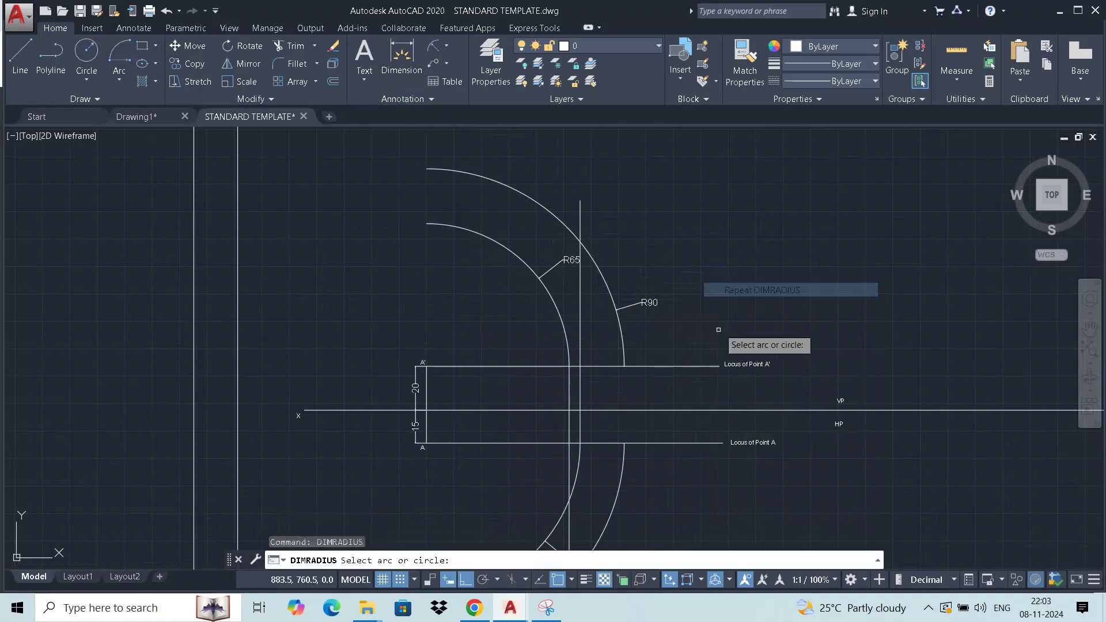
{"action": "middle_click_drag", "start_coordinate": [663, 382], "coordinate": [663, 260]}
{"action": "left_click", "coordinate": [620, 381]}
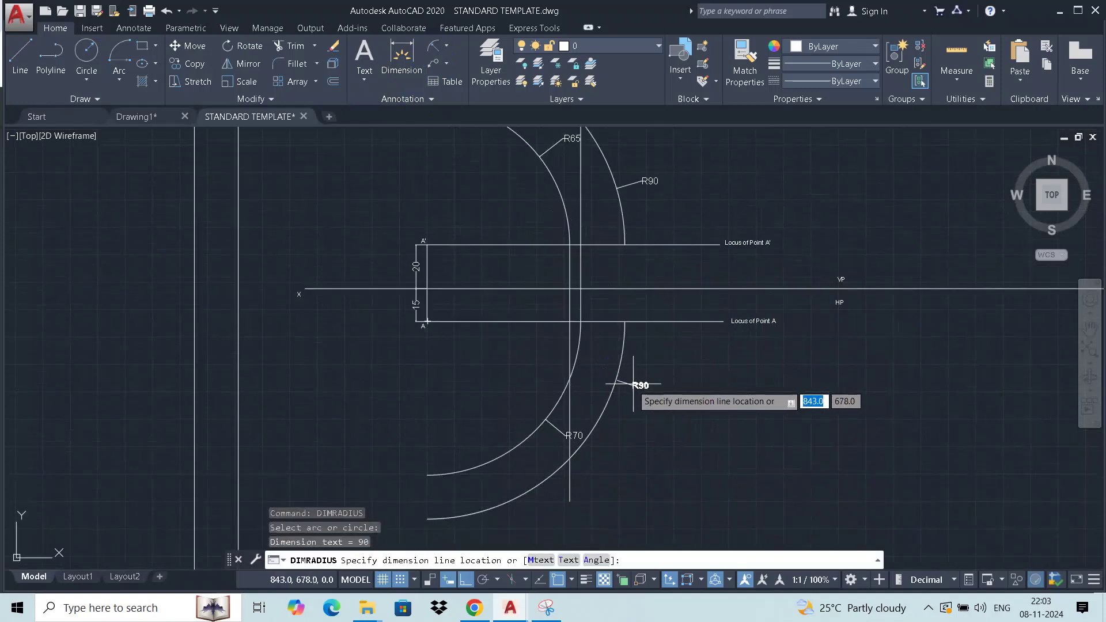
{"action": "scroll", "coordinate": [689, 379], "scroll_direction": "down", "scroll_amount": 3}
{"action": "scroll", "coordinate": [690, 378], "scroll_direction": "up", "scroll_amount": 4}
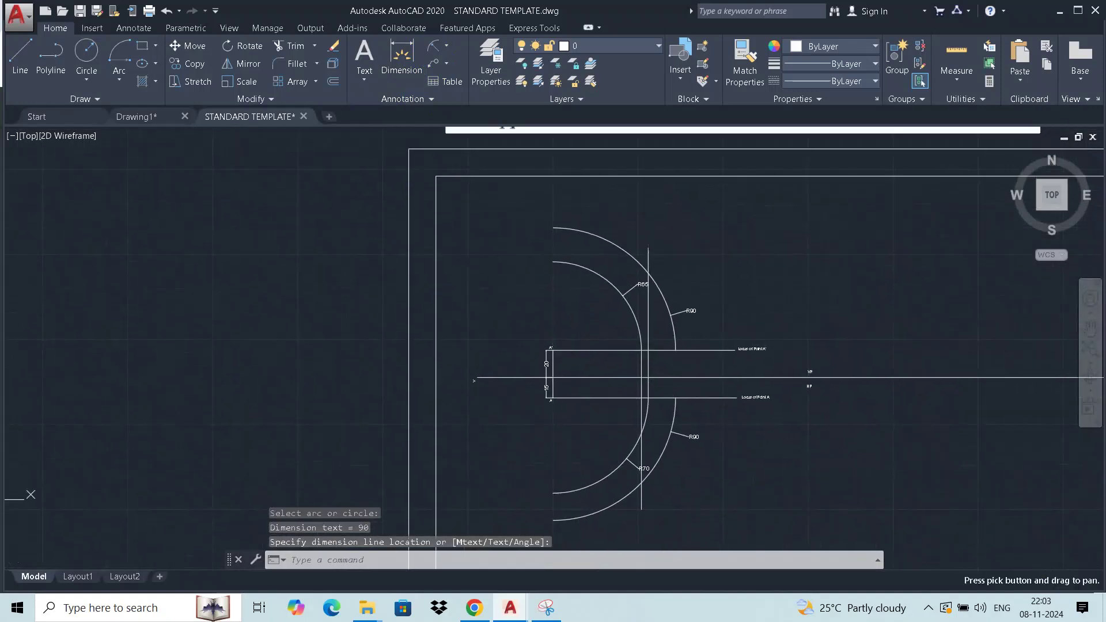
{"action": "middle_click_drag", "start_coordinate": [697, 331], "coordinate": [630, 356]}
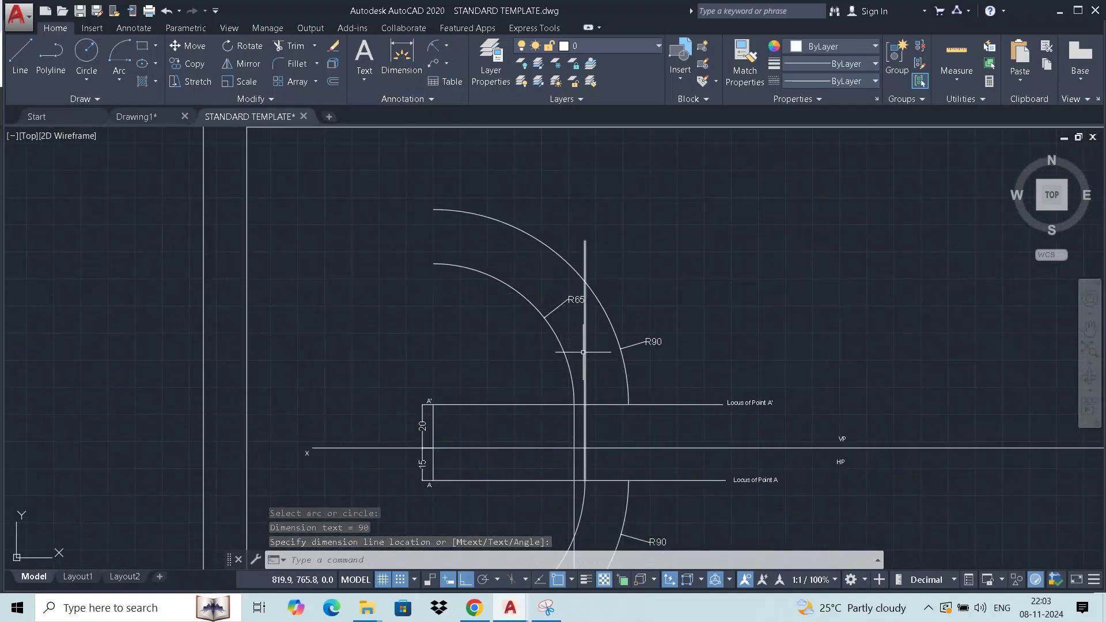
{"action": "scroll", "coordinate": [571, 314], "scroll_direction": "up", "scroll_amount": 2}
Draw a line from A' to where the vertical line meets the outer R90 arc.
{"action": "key", "text": "l"}
{"action": "key", "text": "Return"}
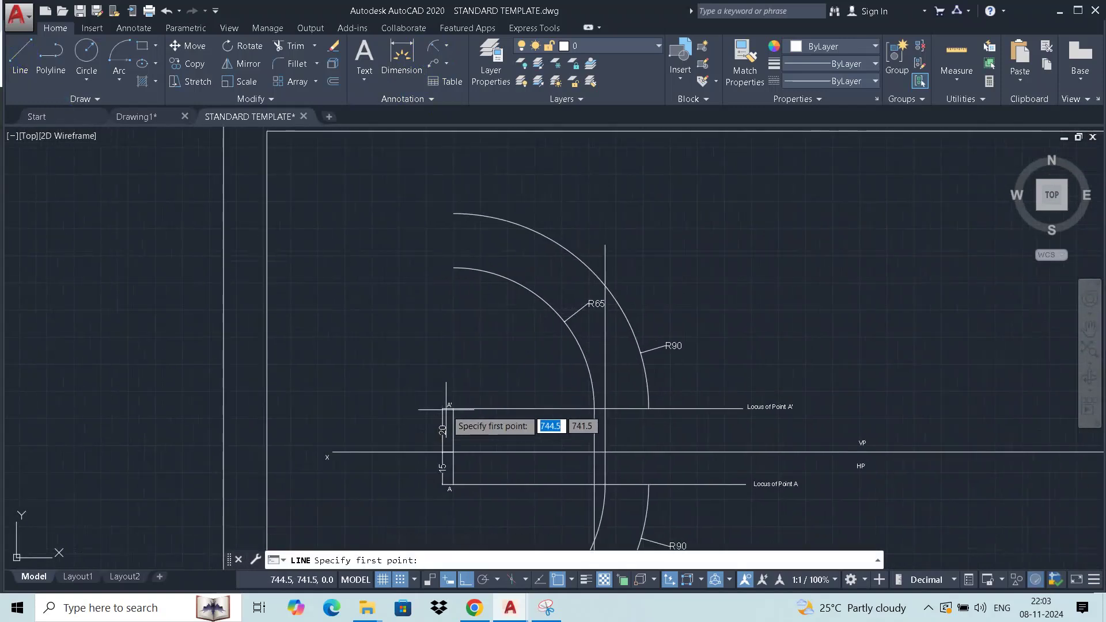
{"action": "left_click", "coordinate": [452, 409]}
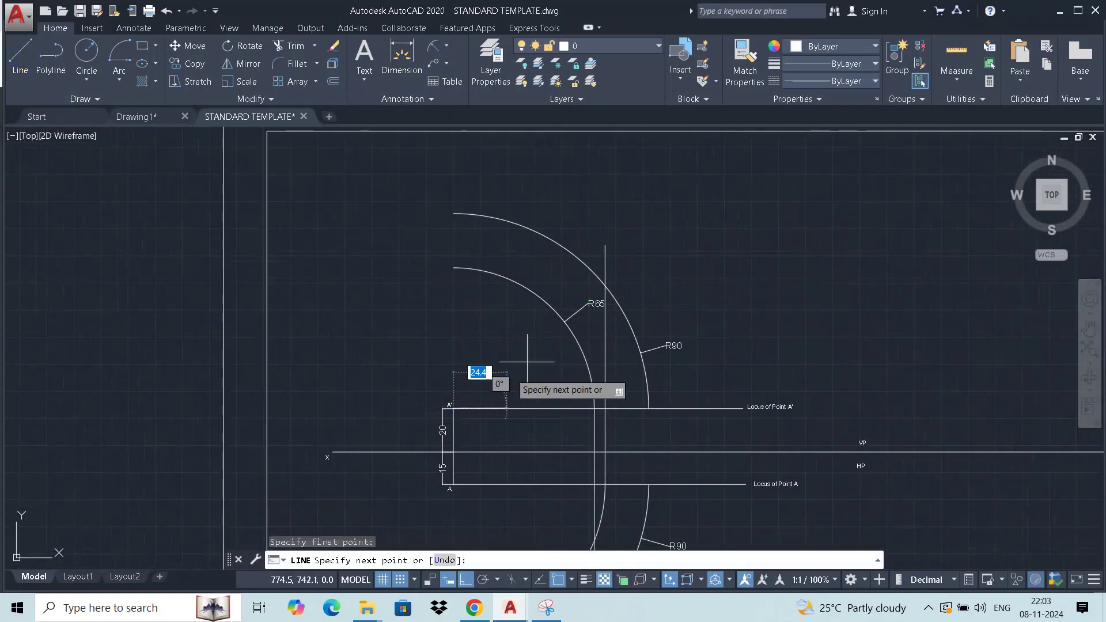
{"action": "left_click", "coordinate": [605, 286]}
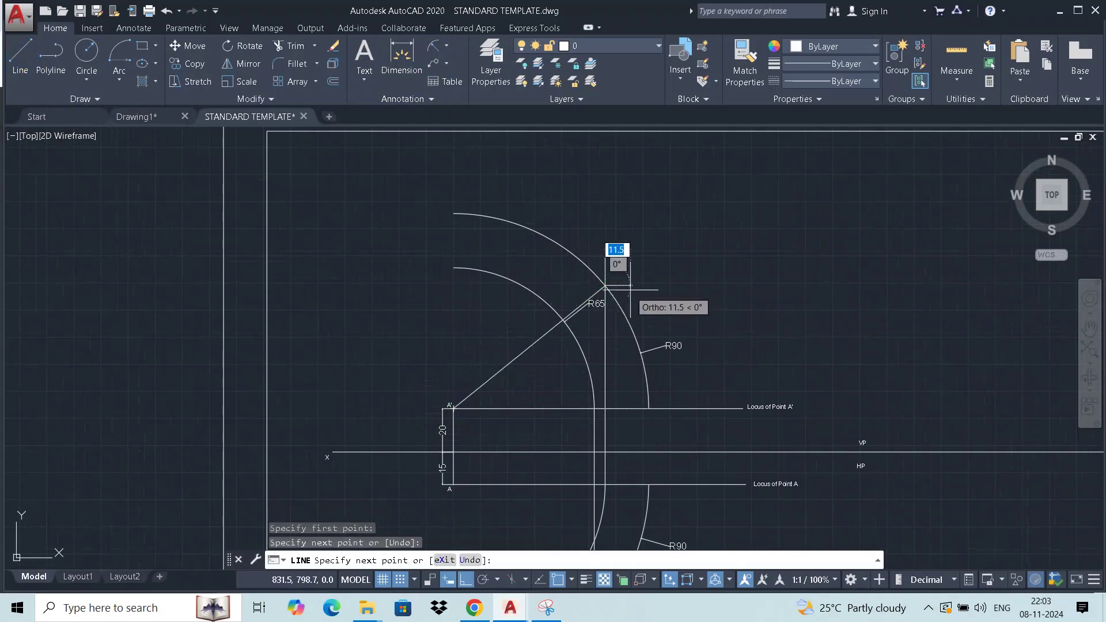
{"action": "key", "text": "Escape"}
Move the R65 radius label down beside the vertical line.
{"action": "scroll", "coordinate": [602, 314], "scroll_direction": "up", "scroll_amount": 4}
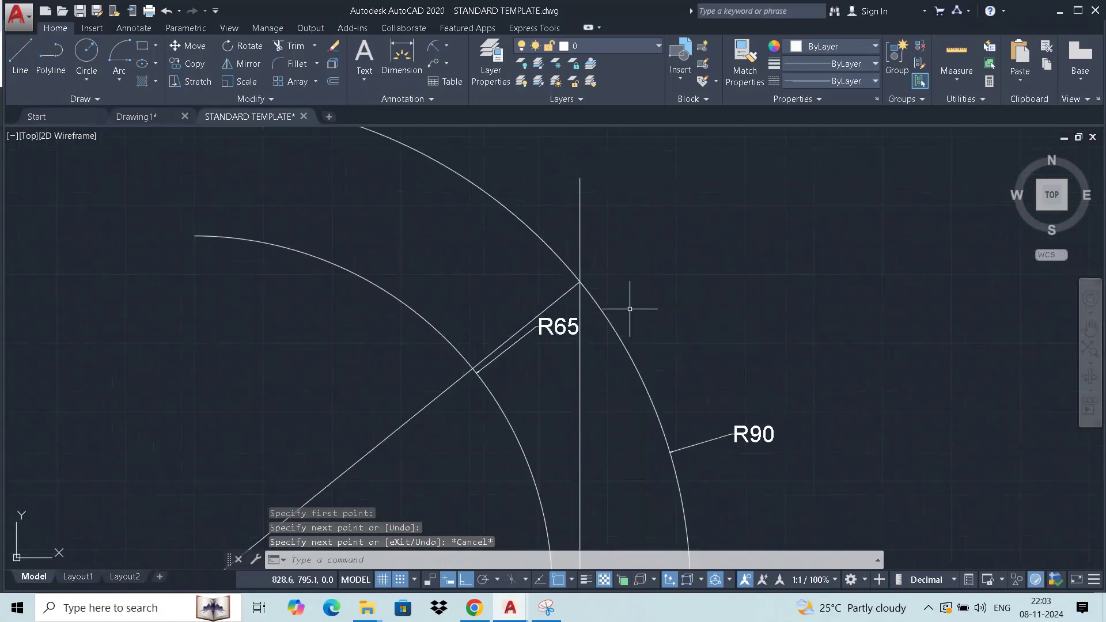
{"action": "left_click", "coordinate": [569, 325]}
{"action": "left_click", "coordinate": [564, 329]}
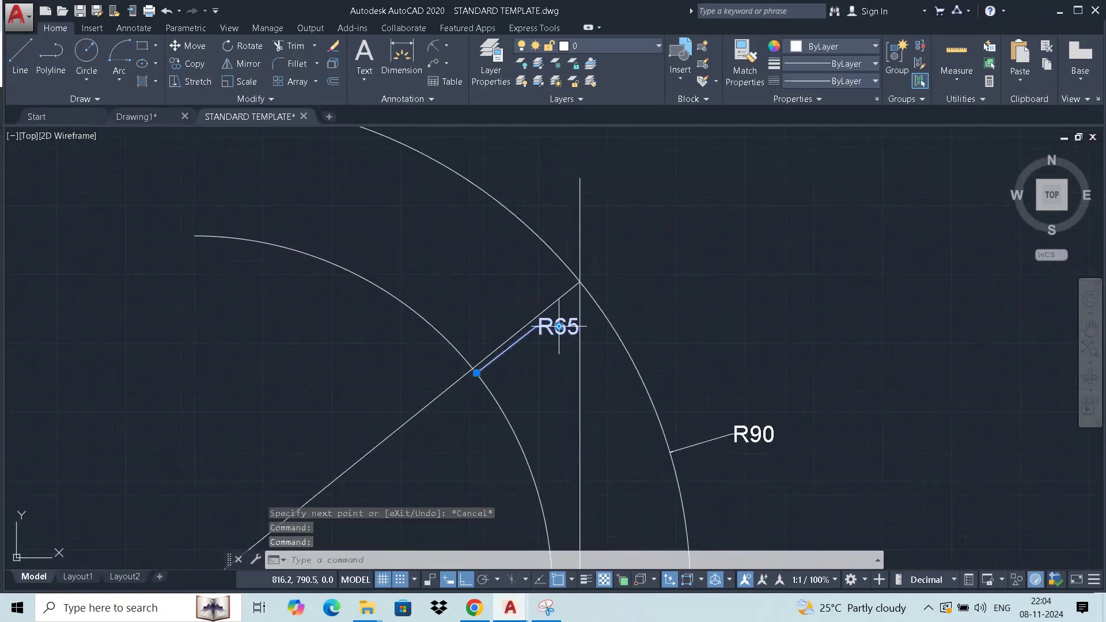
{"action": "left_click", "coordinate": [582, 371]}
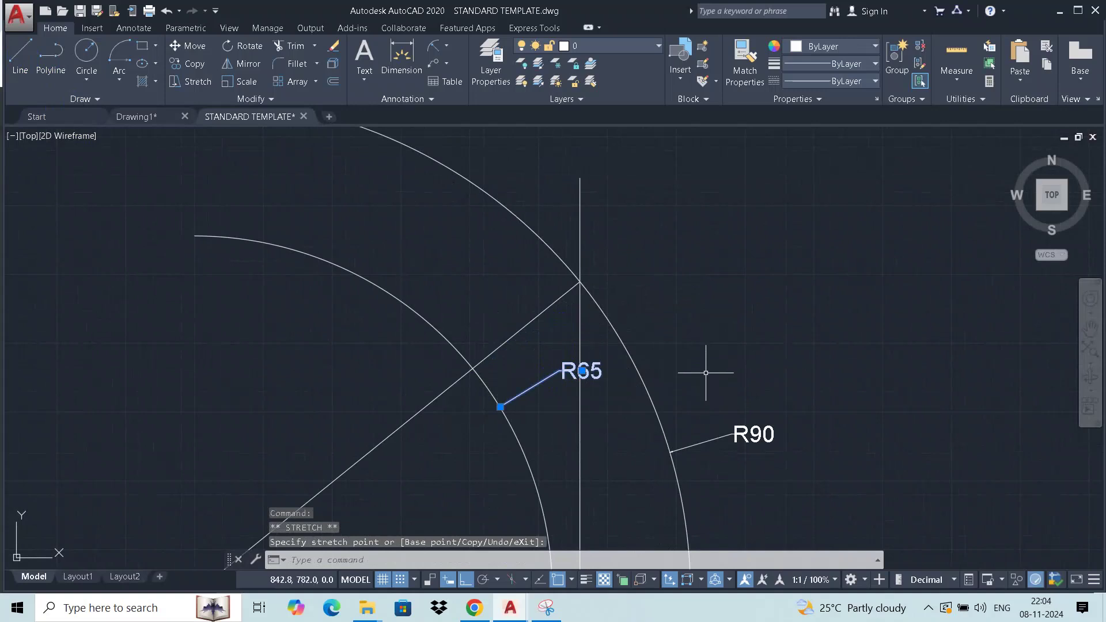
{"action": "scroll", "coordinate": [561, 279], "scroll_direction": "down", "scroll_amount": 2}
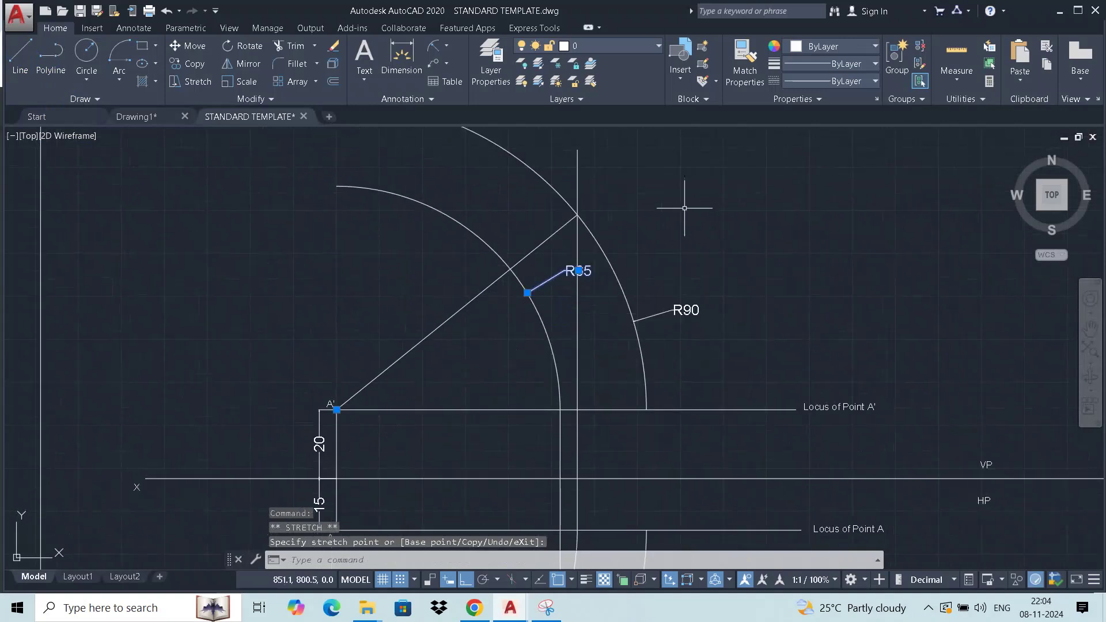
{"action": "left_click", "coordinate": [446, 45]}
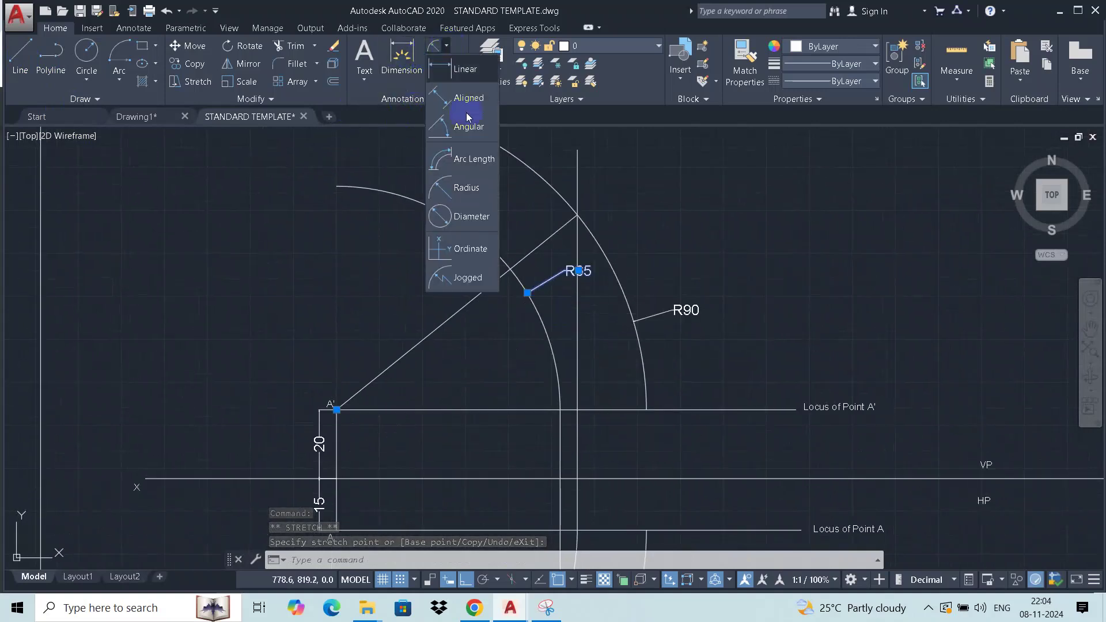
Add an aligned dimension reading 90 from A' to the R90 arc intersection.
{"action": "left_click", "coordinate": [466, 99]}
{"action": "left_click", "coordinate": [337, 410]}
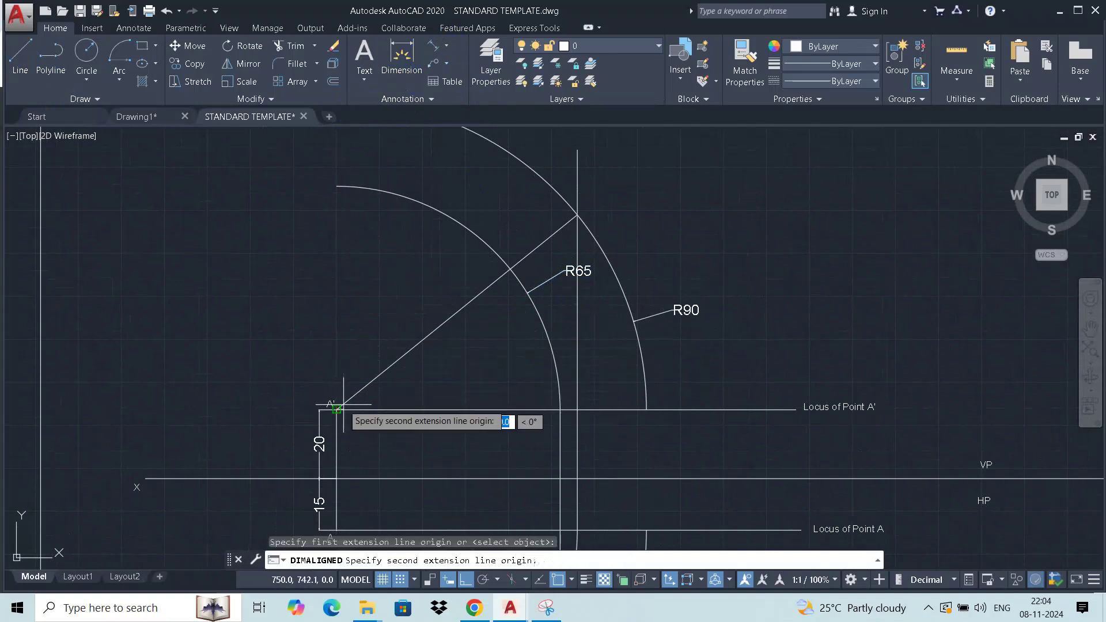
{"action": "left_click", "coordinate": [577, 215]}
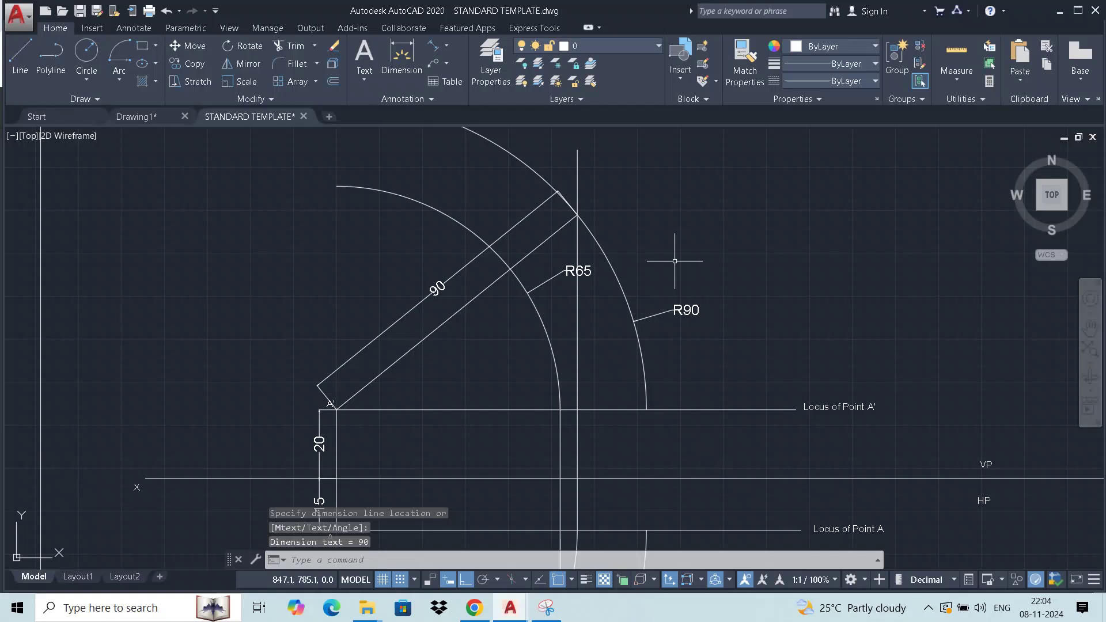
{"action": "key", "text": "Escape"}
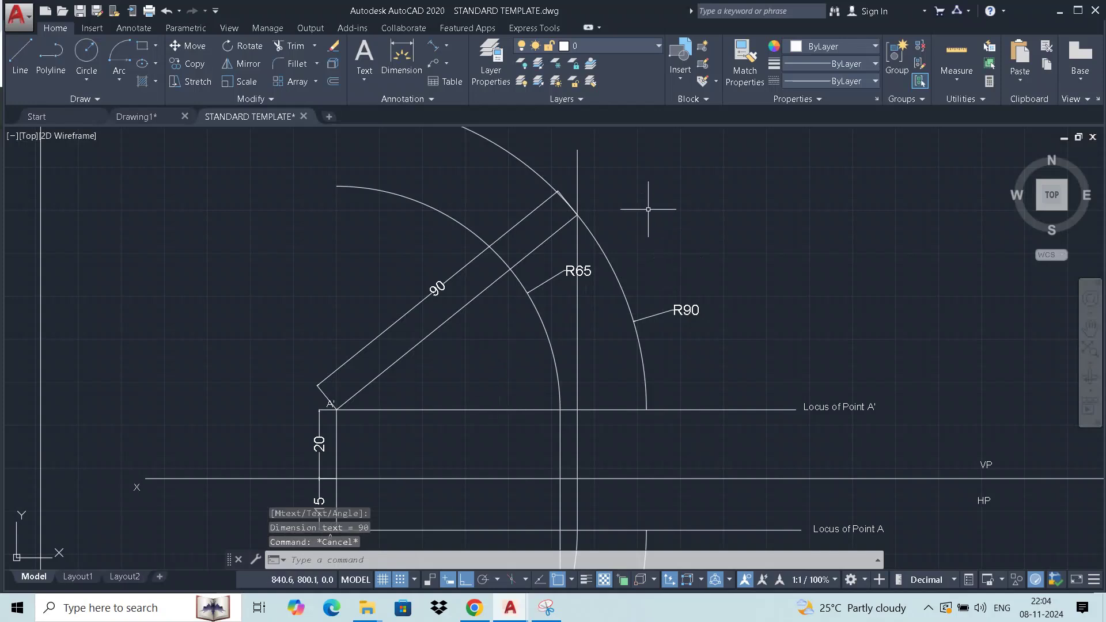
Copy the A' label and paste a duplicate with Ctrl+C/Ctrl+V.
{"action": "middle_click_drag", "start_coordinate": [648, 209], "coordinate": [629, 260]}
{"action": "scroll", "coordinate": [304, 455], "scroll_direction": "up", "scroll_amount": 2}
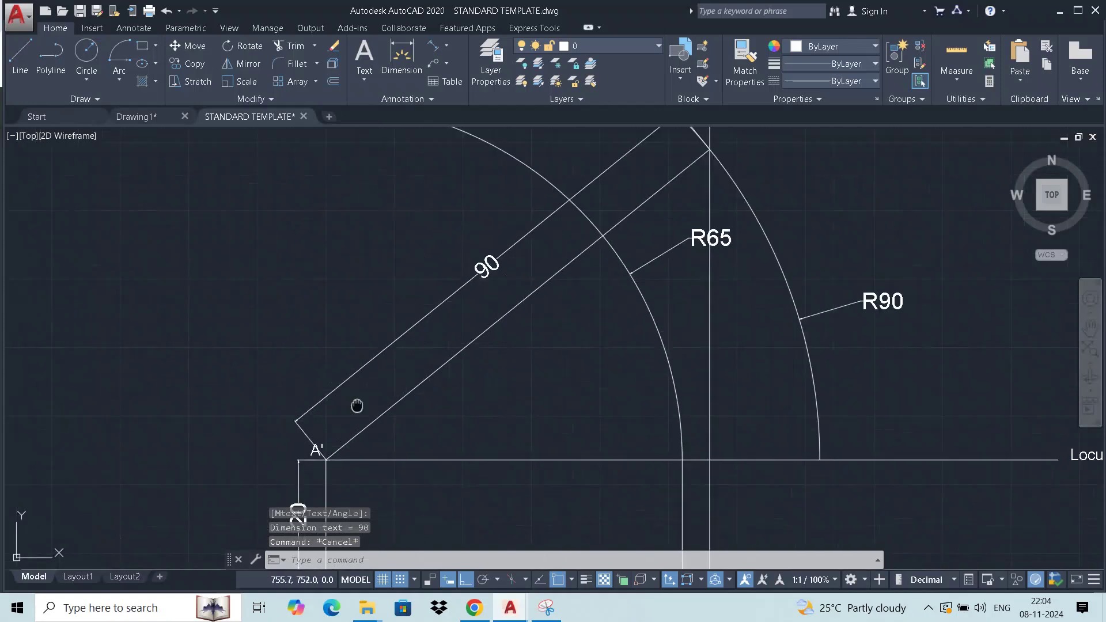
{"action": "left_click", "coordinate": [330, 426]}
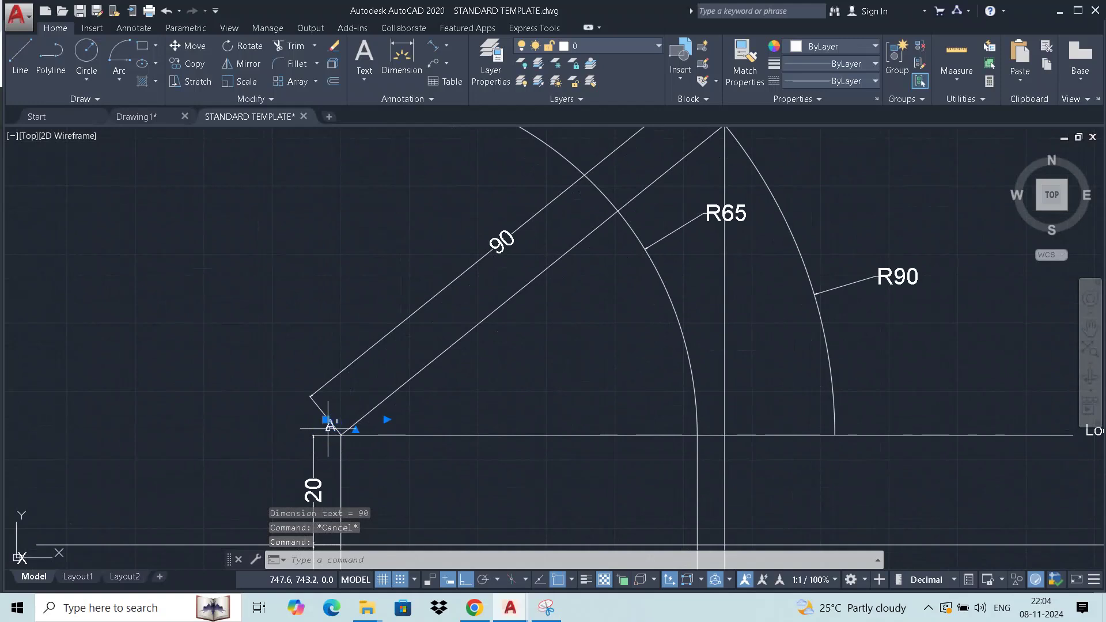
{"action": "key", "text": "ctrl+c"}
{"action": "key", "text": "ctrl+v"}
{"action": "scroll", "coordinate": [375, 395], "scroll_direction": "down", "scroll_amount": 4}
Place the copied label at the upper arc intersection, retype it as B1', and lift it above the point.
{"action": "scroll", "coordinate": [548, 316], "scroll_direction": "up", "scroll_amount": 2}
{"action": "left_click", "coordinate": [488, 311]}
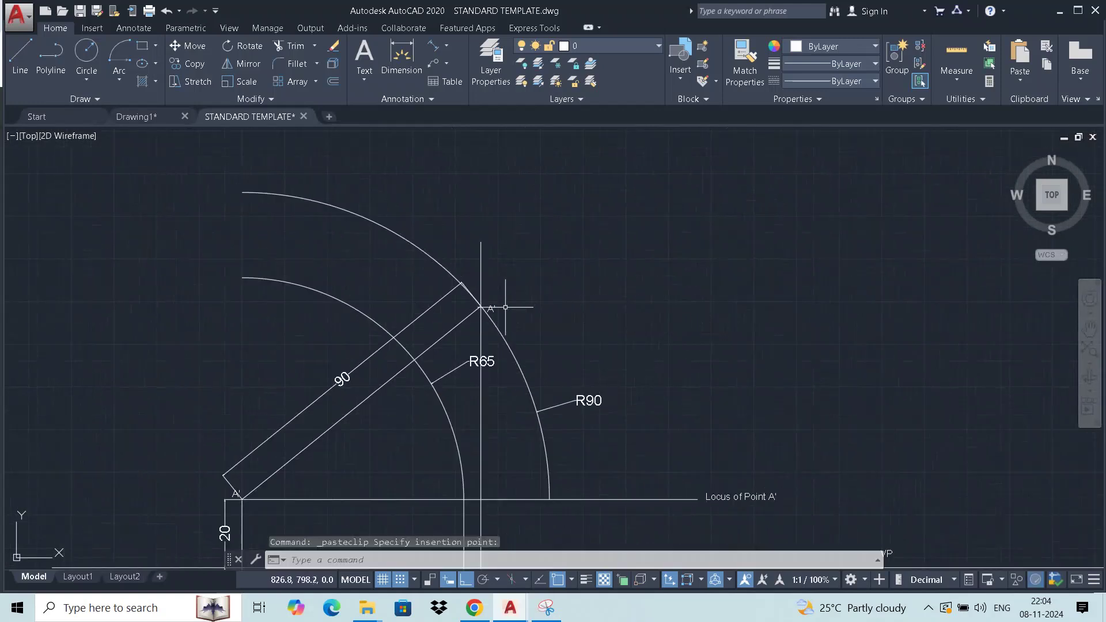
{"action": "double_click", "coordinate": [512, 311]}
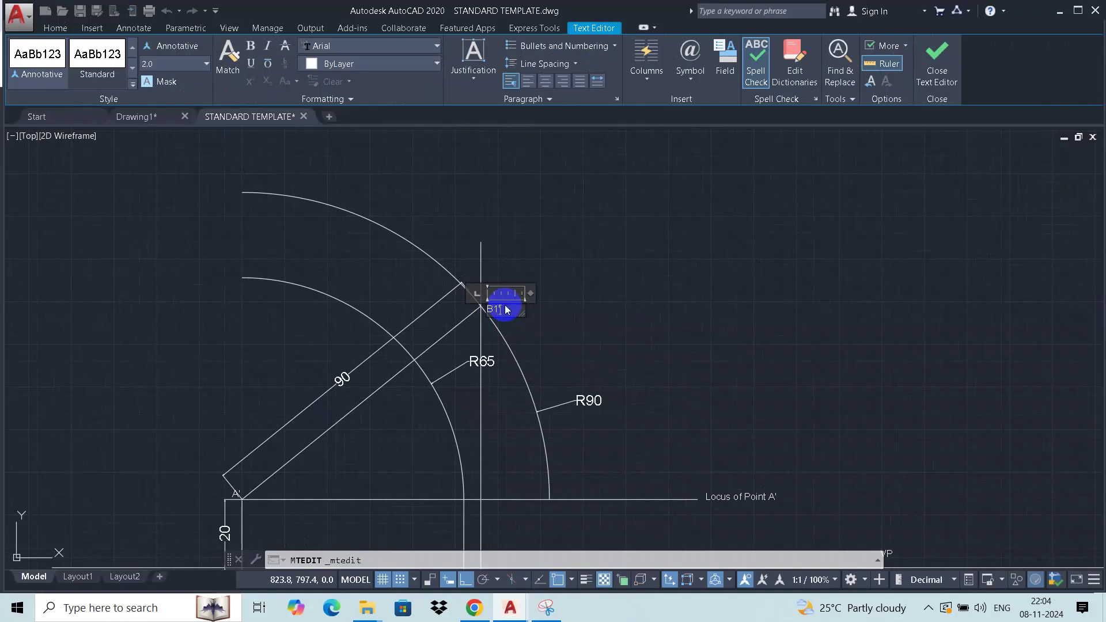
{"action": "left_click", "coordinate": [470, 312]}
{"action": "left_click", "coordinate": [490, 311]}
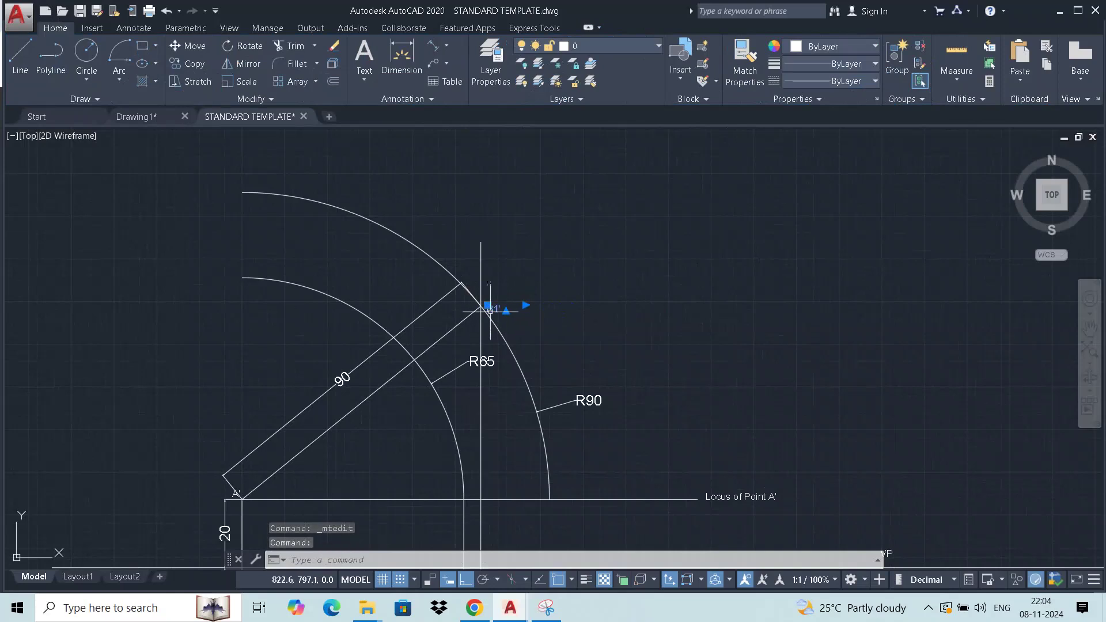
{"action": "left_click", "coordinate": [494, 311]}
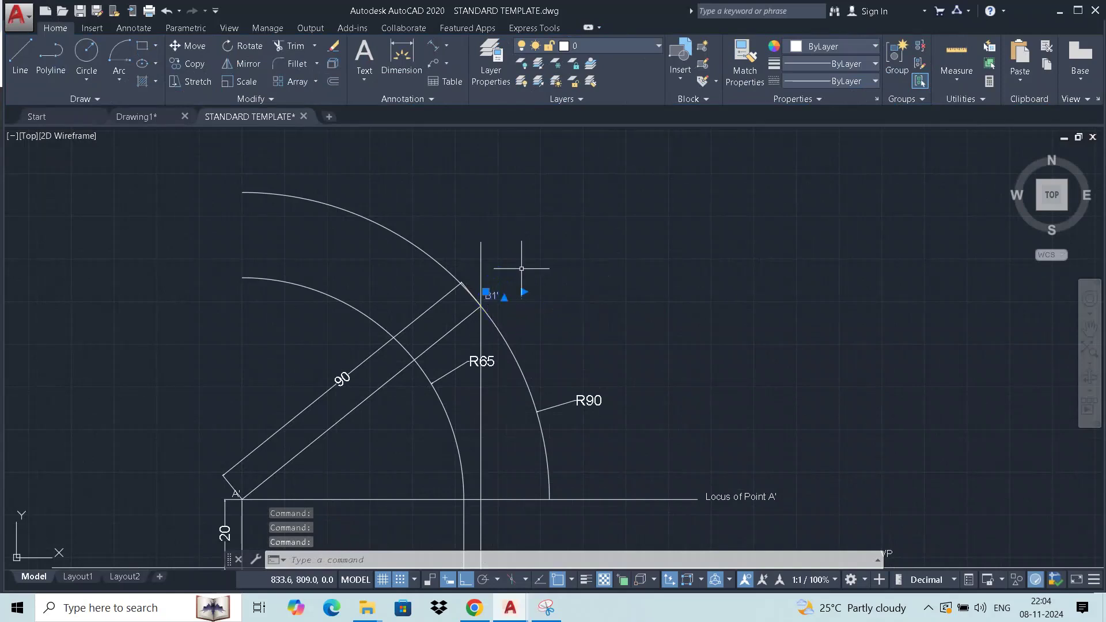
Draw a horizontal line right from B1', then stretch its left end past the arcs.
{"action": "left_click", "coordinate": [22, 50]}
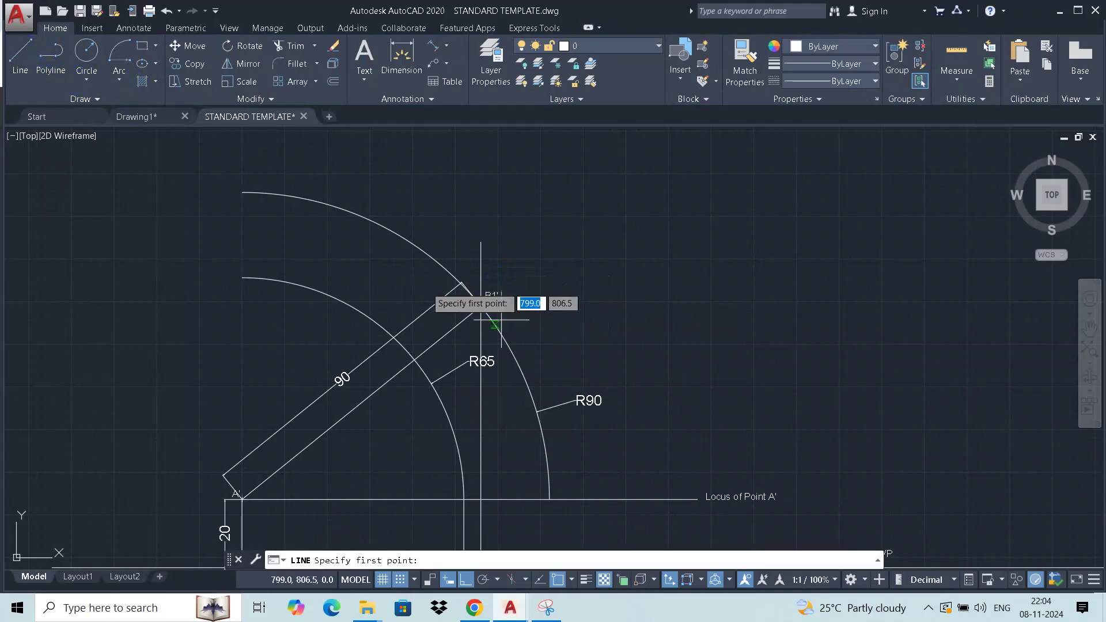
{"action": "left_click", "coordinate": [482, 306]}
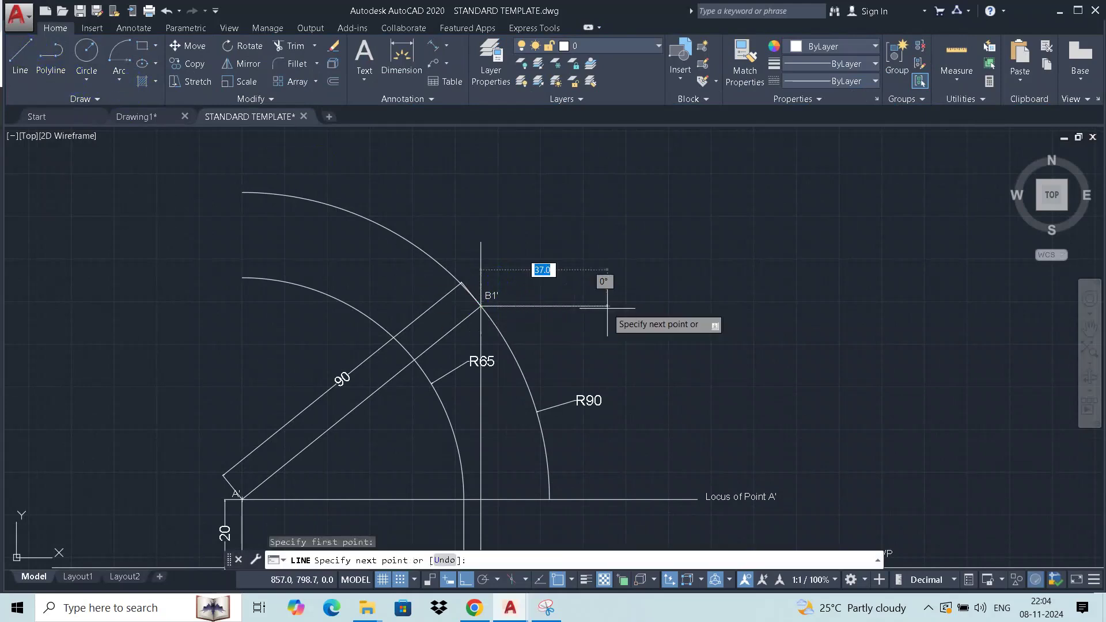
{"action": "left_click", "coordinate": [757, 306]}
{"action": "key", "text": "Escape"}
{"action": "left_click", "coordinate": [641, 307]}
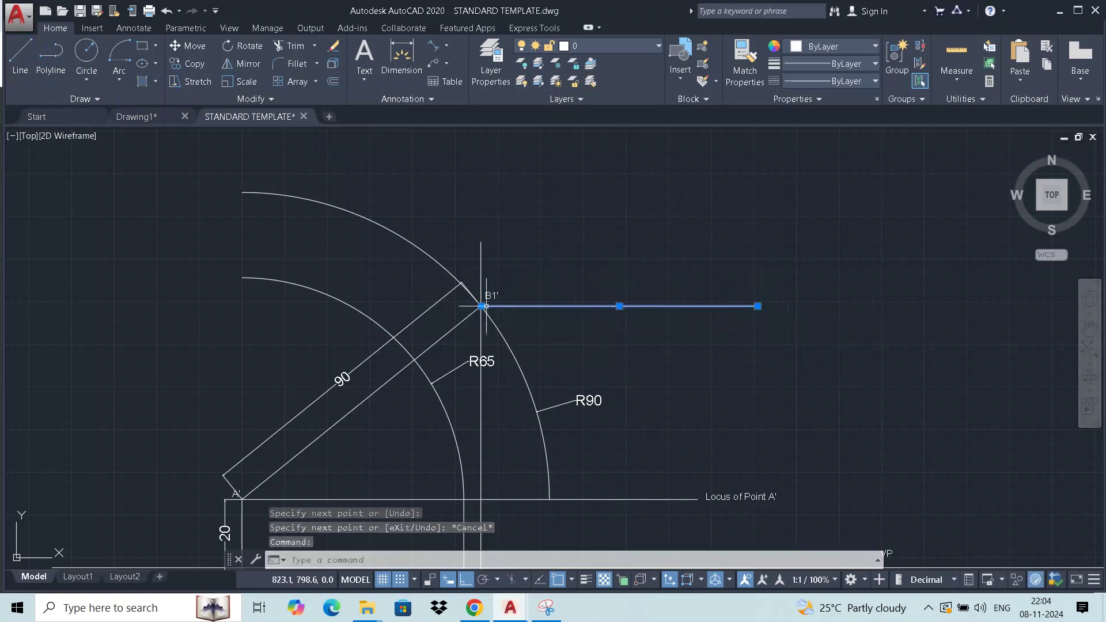
{"action": "left_click", "coordinate": [482, 306]}
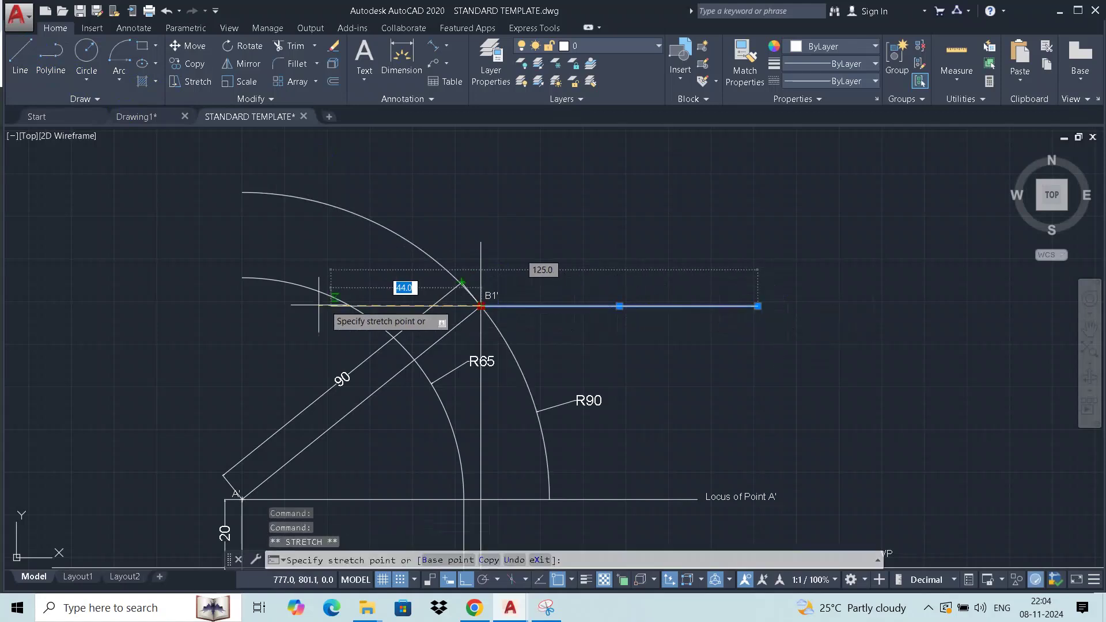
{"action": "key", "text": "Escape"}
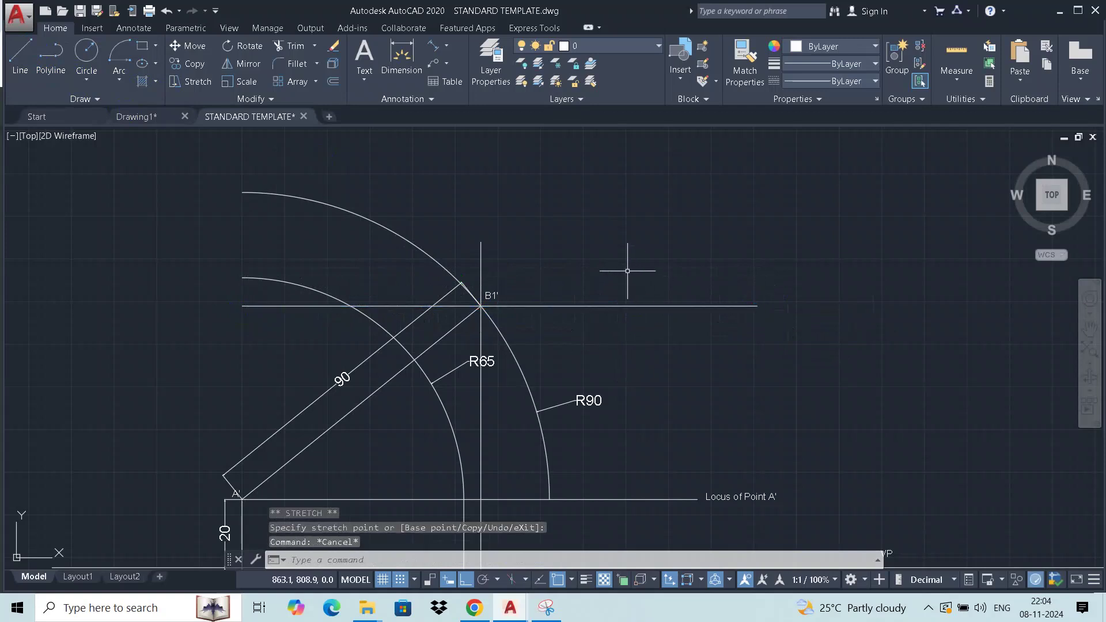
{"action": "scroll", "coordinate": [606, 389], "scroll_direction": "down", "scroll_amount": 3}
{"action": "scroll", "coordinate": [582, 297], "scroll_direction": "up", "scroll_amount": 1}
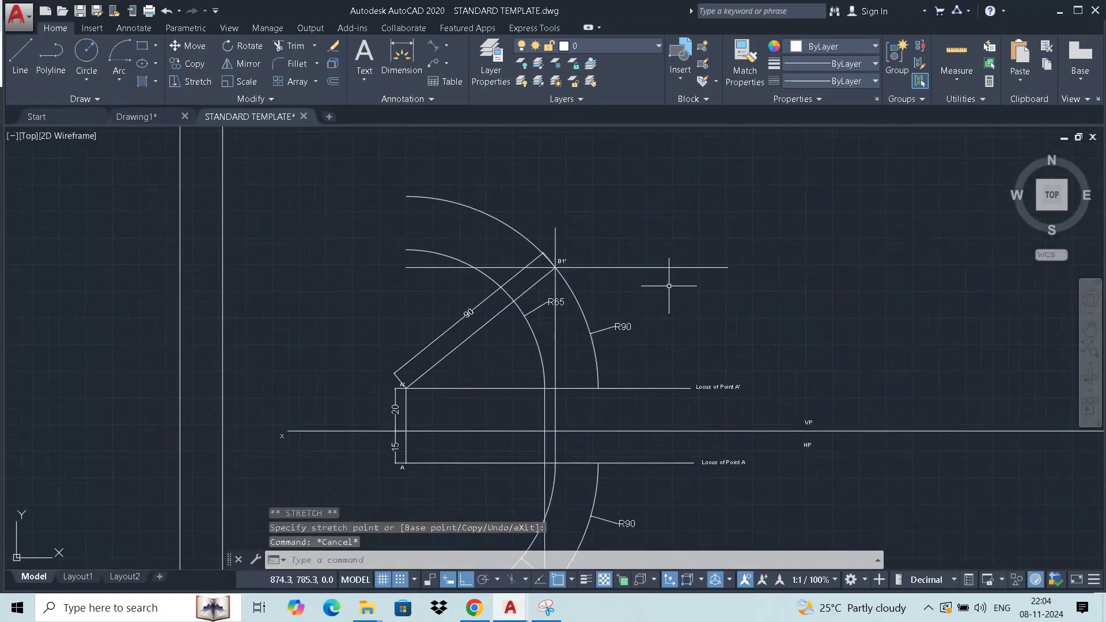
Trim the R90 arc portion above the horizontal line through B1'.
{"action": "left_click", "coordinate": [304, 56]}
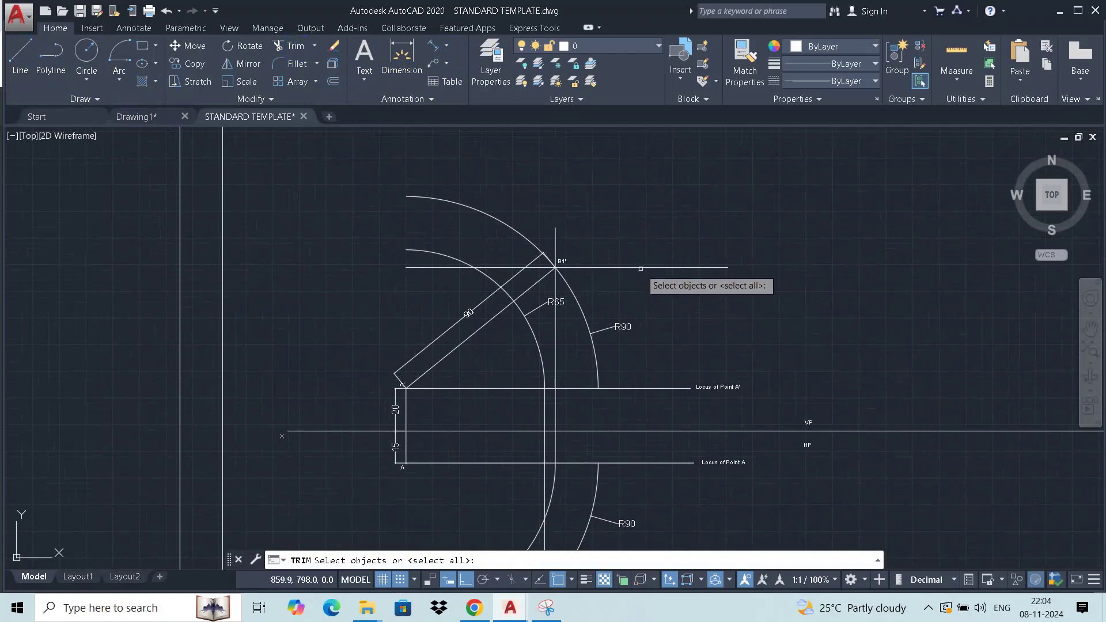
{"action": "left_click", "coordinate": [654, 269]}
{"action": "key", "text": "Return"}
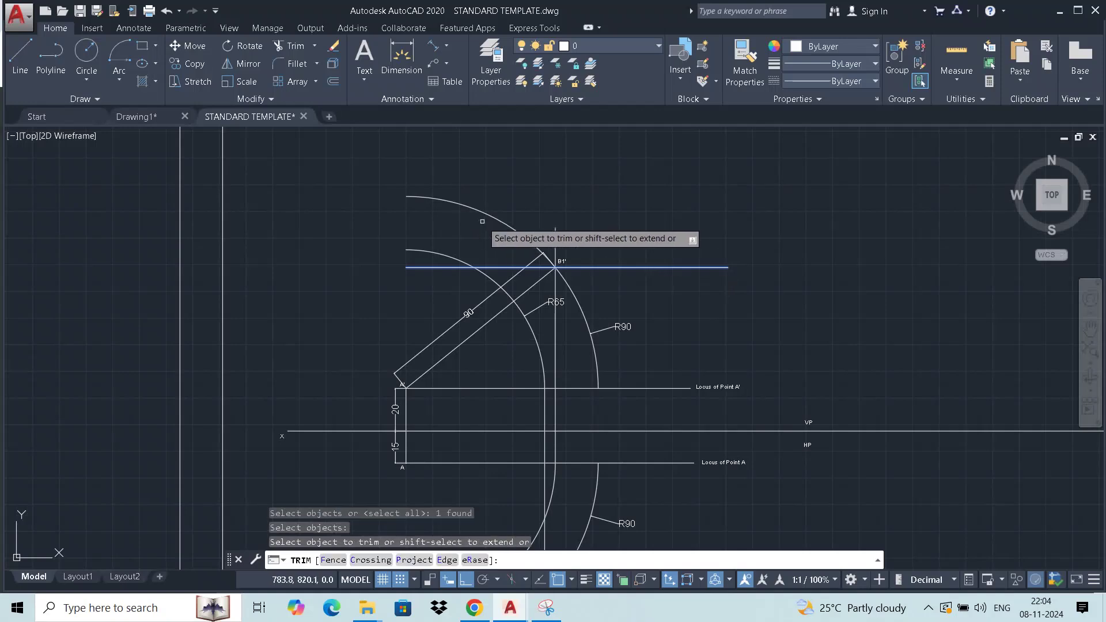
{"action": "left_click", "coordinate": [490, 217]}
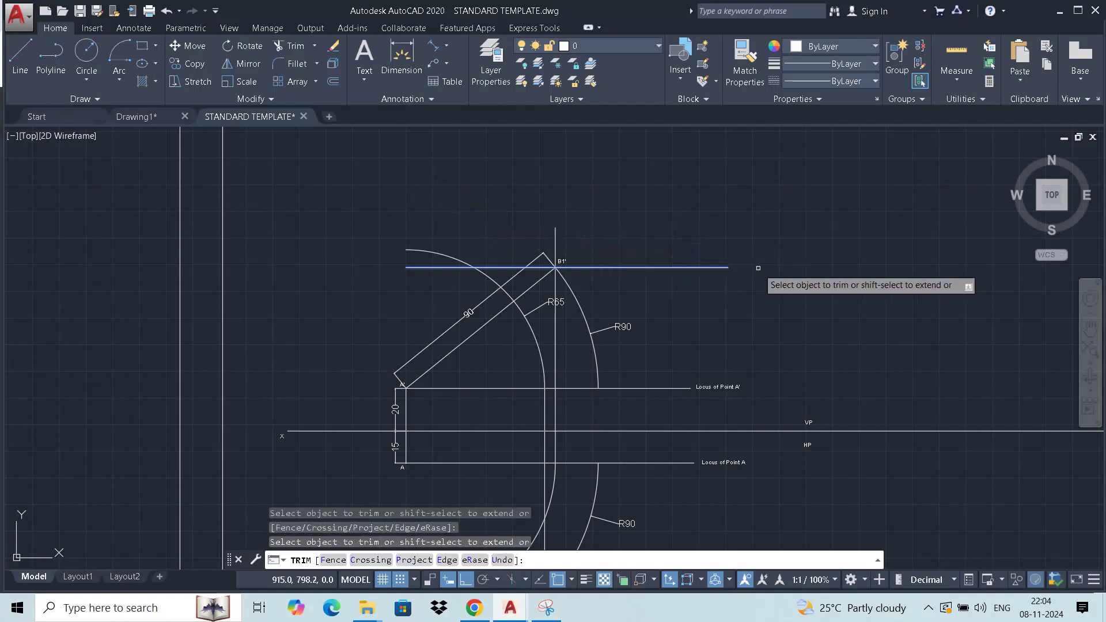
{"action": "key", "text": "Escape"}
{"action": "right_click", "coordinate": [629, 202]}
{"action": "left_click", "coordinate": [639, 210]}
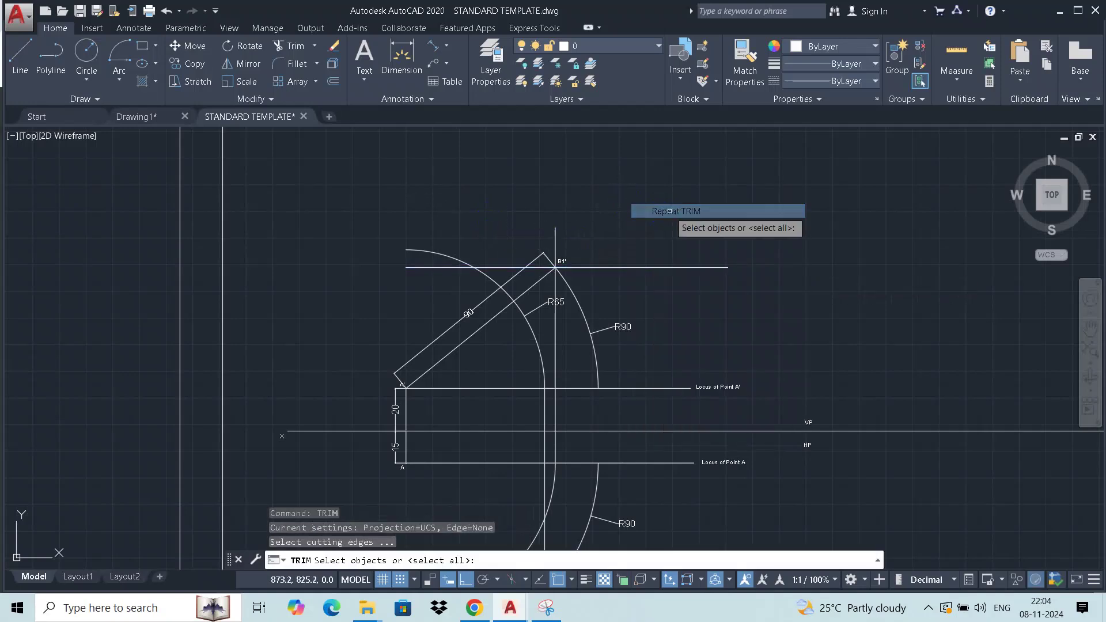
{"action": "left_click", "coordinate": [629, 265]}
{"action": "key", "text": "Return"}
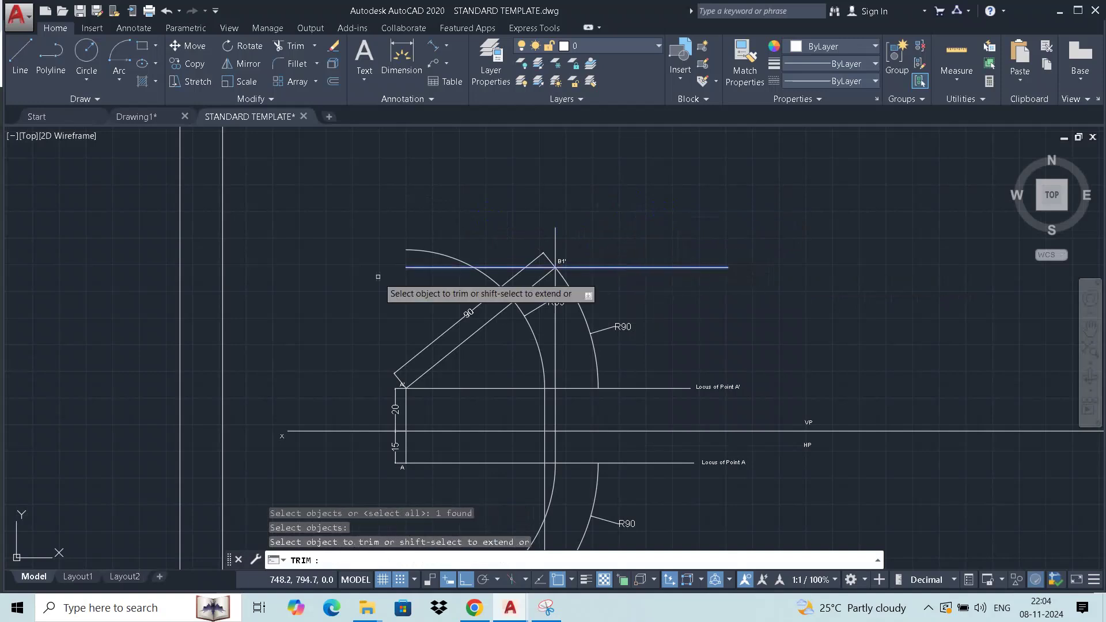
{"action": "key", "text": "Escape"}
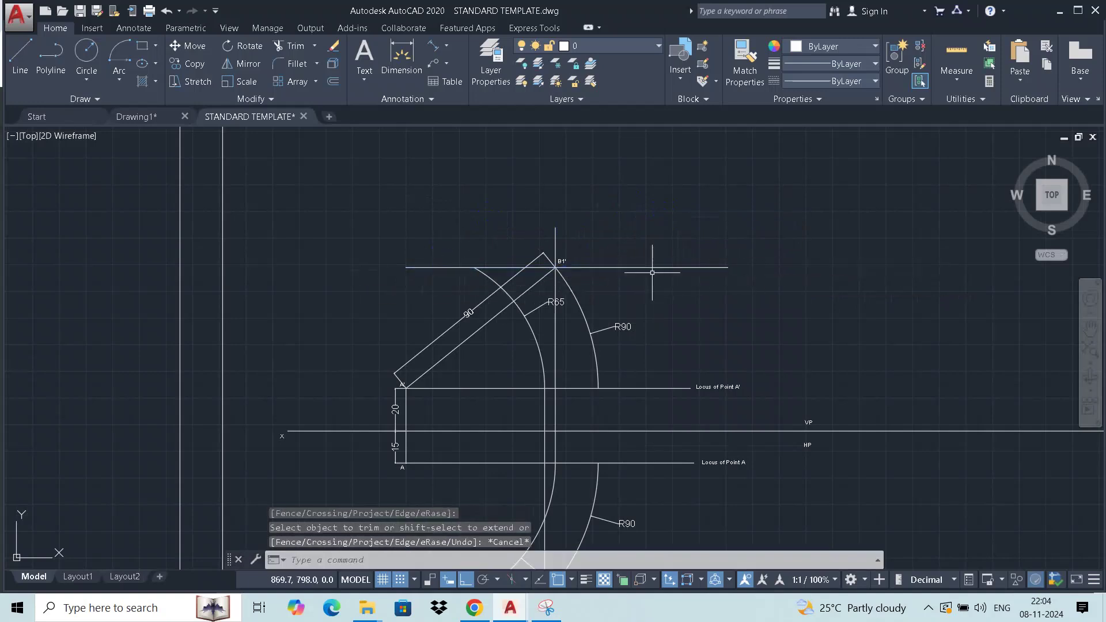
{"action": "scroll", "coordinate": [569, 345], "scroll_direction": "down", "scroll_amount": 3}
Drag the R70 radius dimension lower along its arc, clear of the vertical line and R90 arc.
{"action": "key", "text": "Escape"}
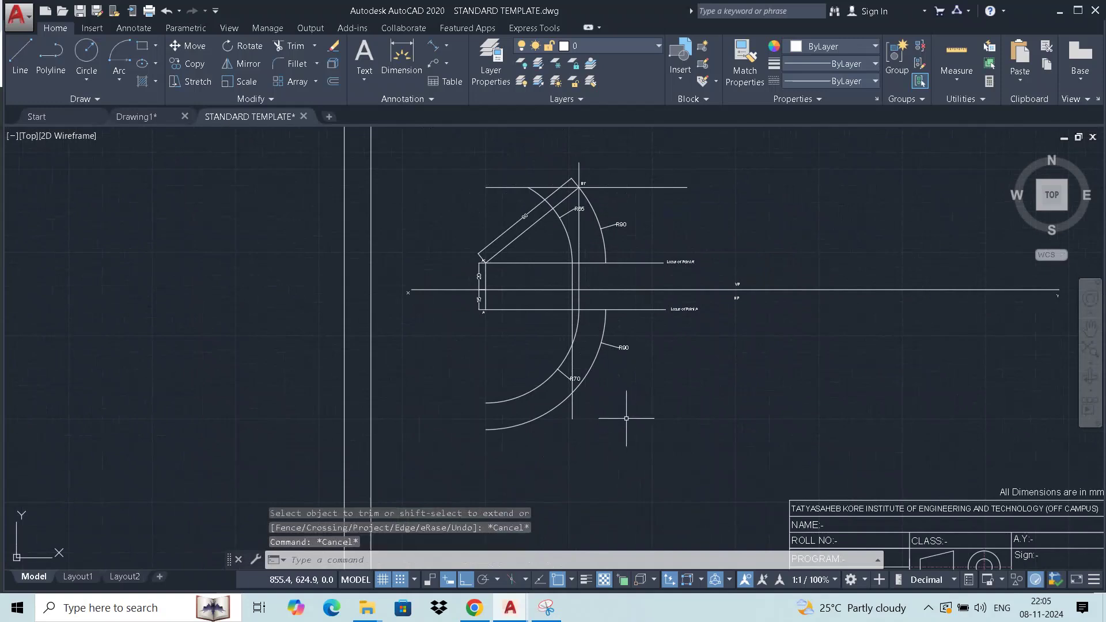
{"action": "scroll", "coordinate": [570, 386], "scroll_direction": "up", "scroll_amount": 2}
{"action": "left_click", "coordinate": [580, 371]}
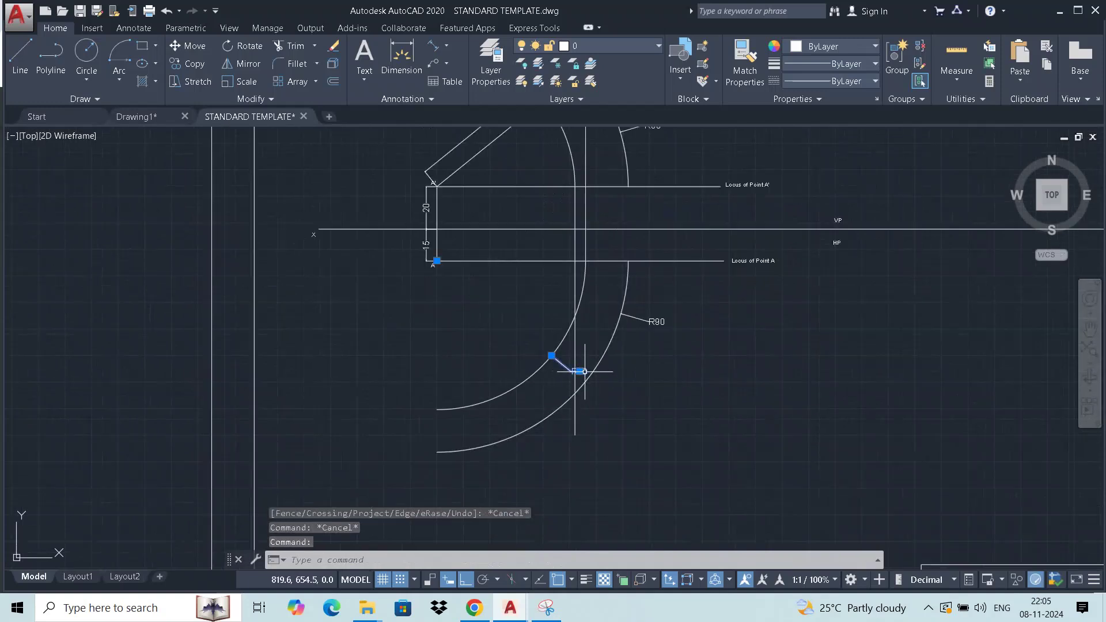
{"action": "scroll", "coordinate": [554, 384], "scroll_direction": "up", "scroll_amount": 3}
{"action": "left_click_drag", "start_coordinate": [599, 360], "coordinate": [507, 410]}
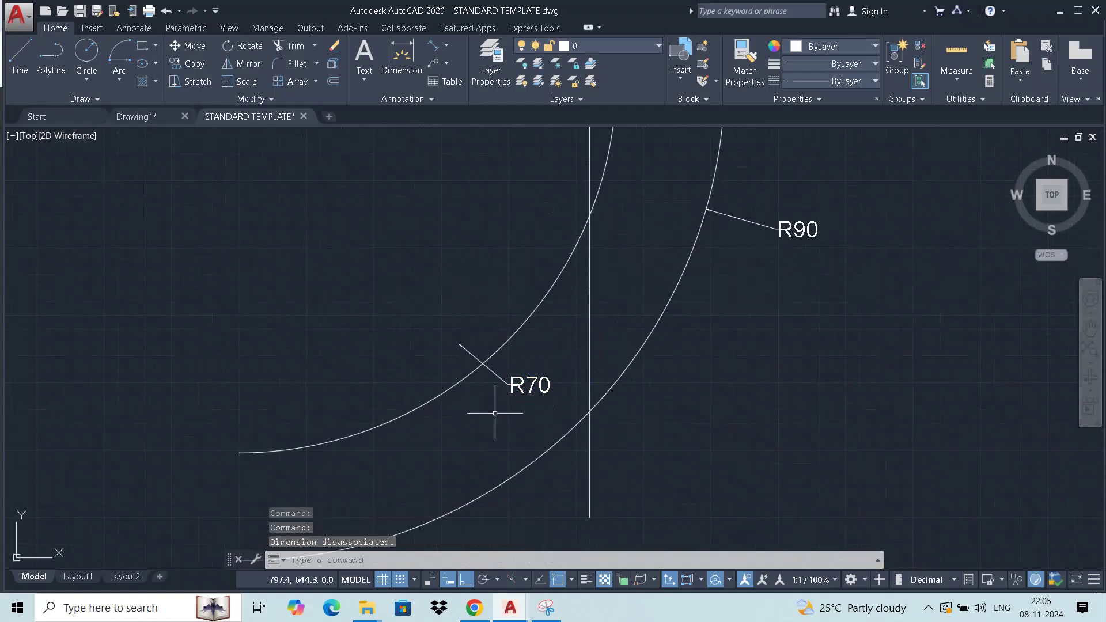
{"action": "left_click", "coordinate": [425, 476]}
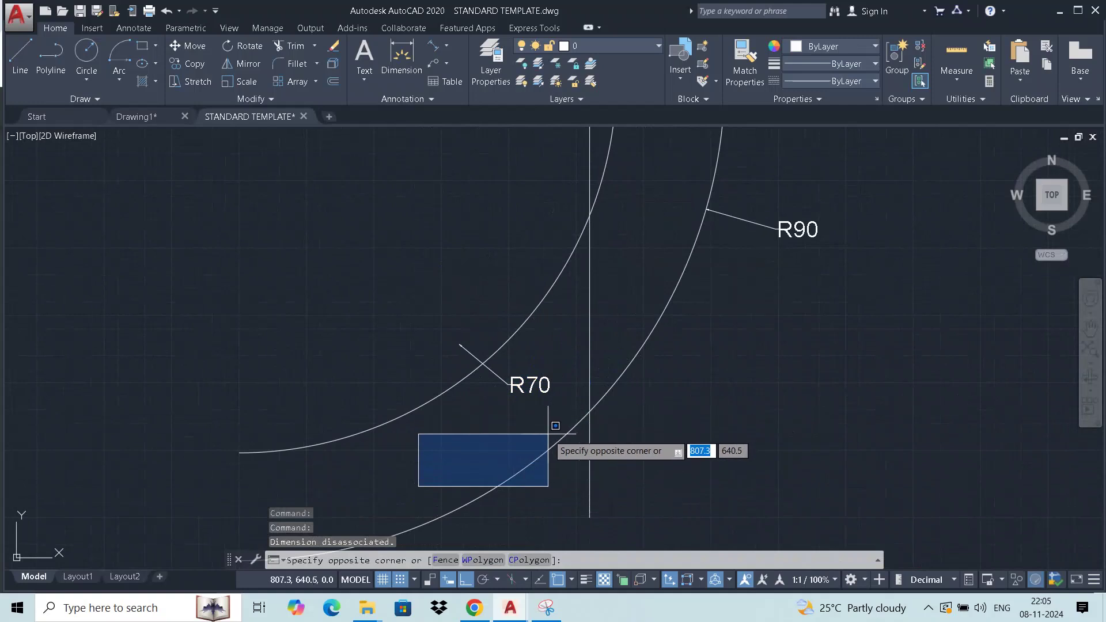
{"action": "key", "text": "Escape"}
{"action": "left_click", "coordinate": [530, 396]}
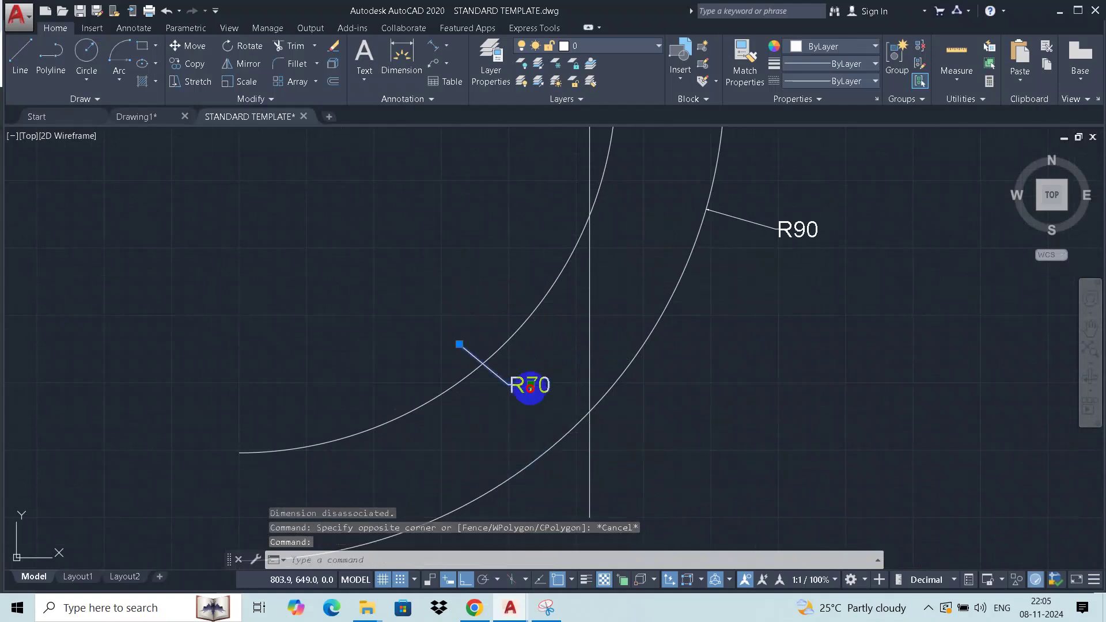
{"action": "left_click_drag", "start_coordinate": [530, 386], "coordinate": [530, 425]}
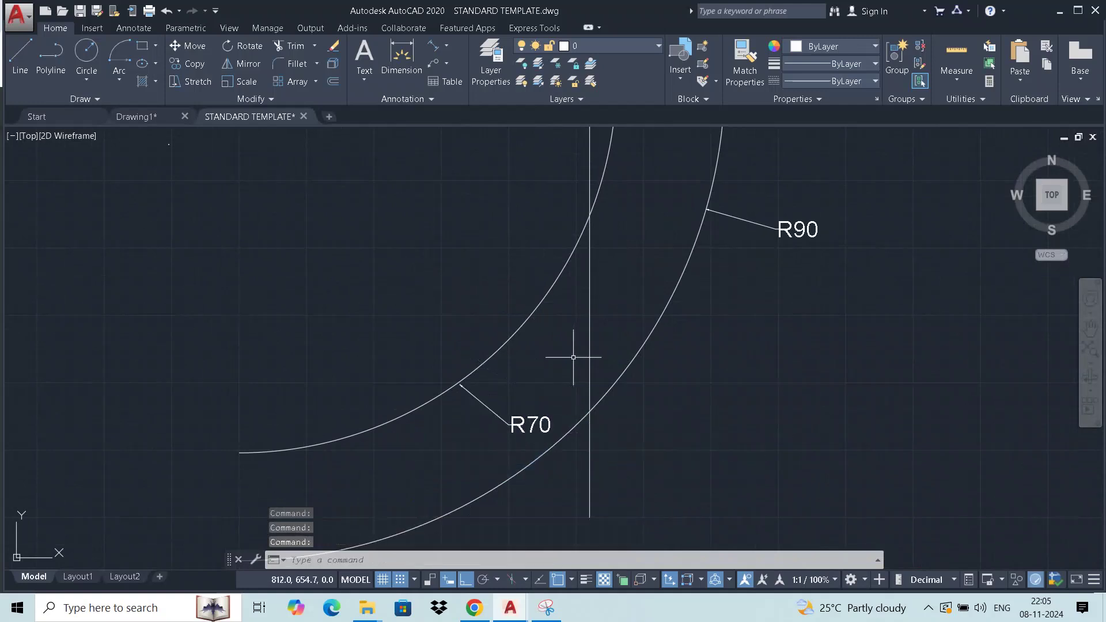
{"action": "scroll", "coordinate": [572, 352], "scroll_direction": "down", "scroll_amount": 2}
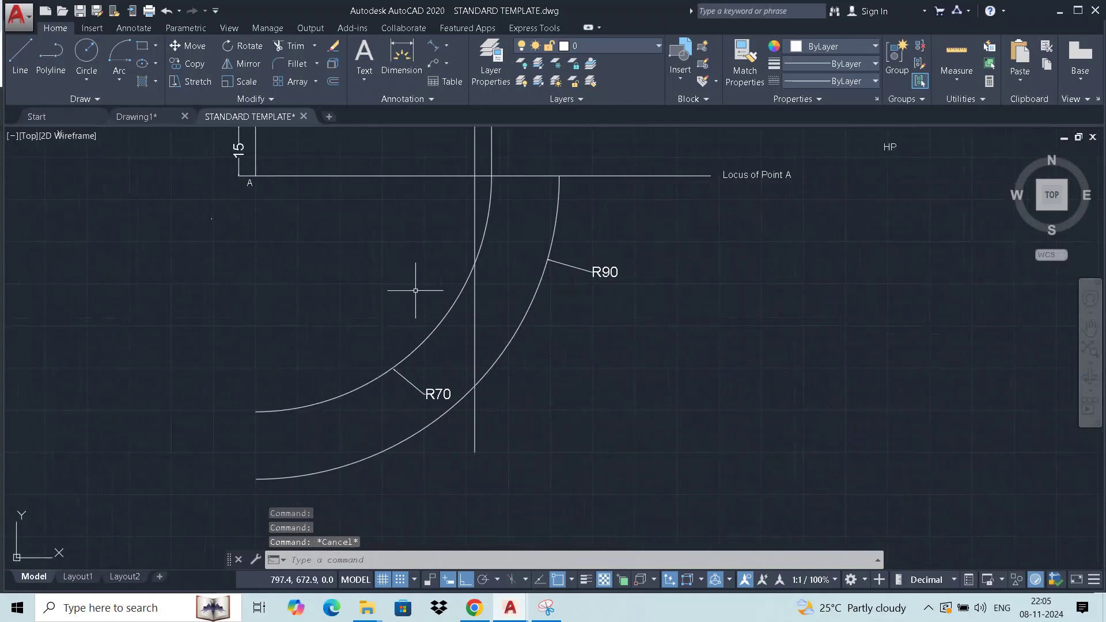
{"action": "middle_click_drag", "start_coordinate": [348, 263], "coordinate": [367, 302]}
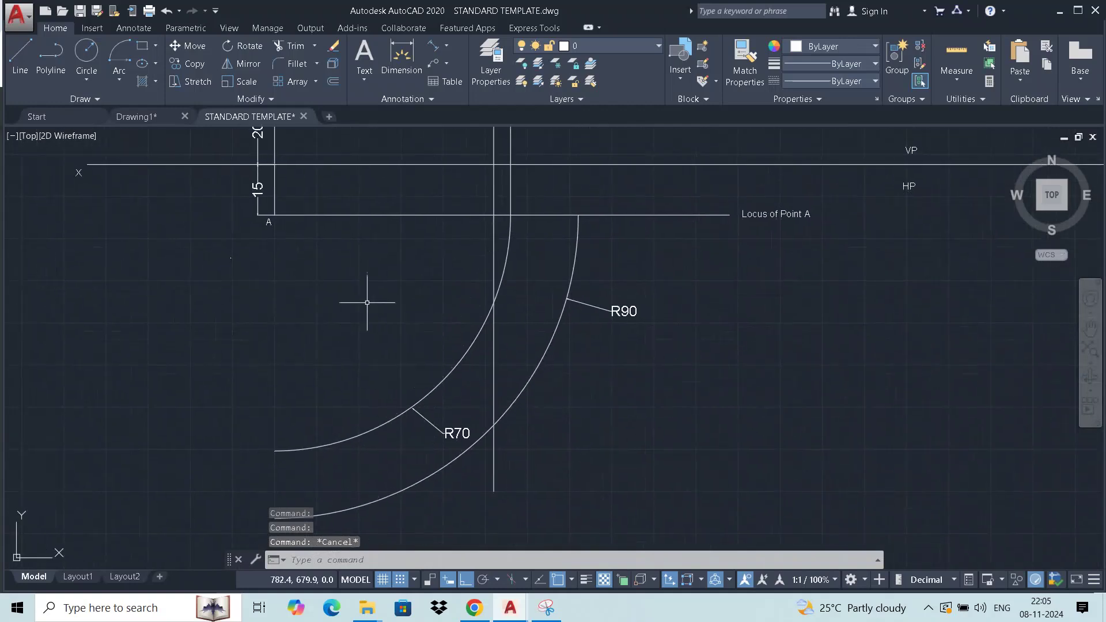
Draw a line from A to where the lower R90 arc meets the vertical projector.
{"action": "left_click", "coordinate": [22, 53]}
{"action": "left_click", "coordinate": [274, 214]}
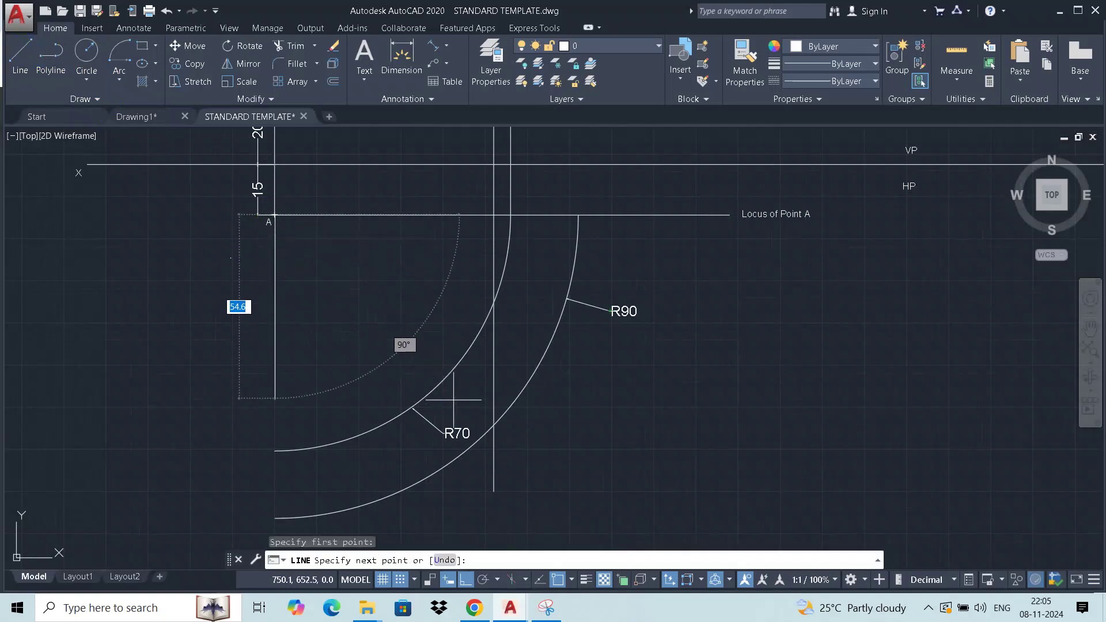
{"action": "left_click", "coordinate": [494, 426]}
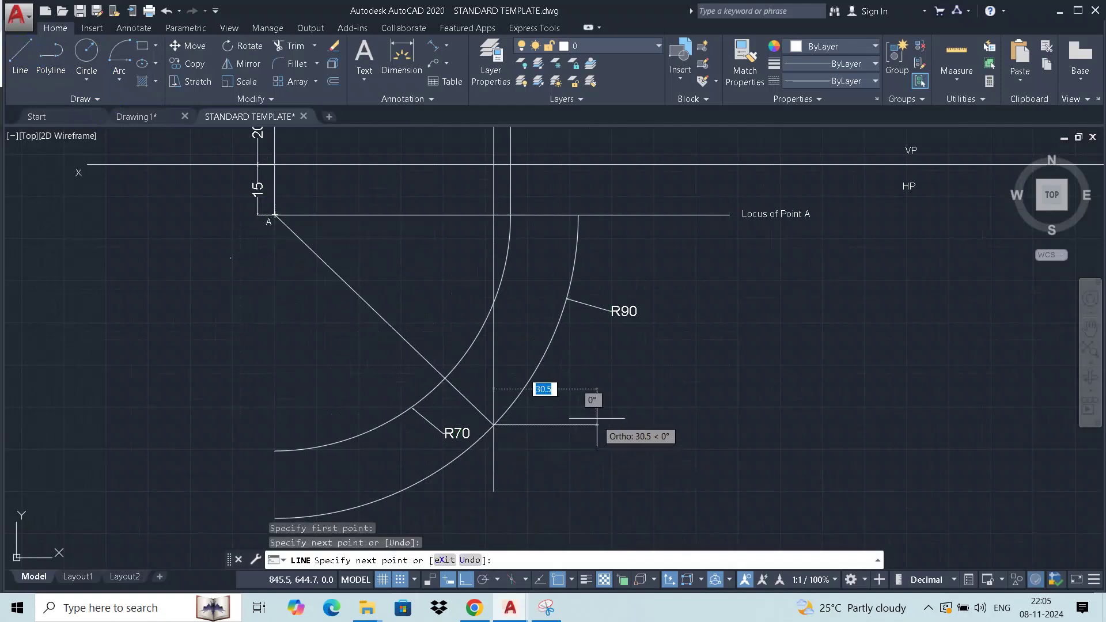
{"action": "key", "text": "Escape"}
Run a horizontal line through that intersection, extending its left end past the arcs.
{"action": "left_click", "coordinate": [22, 53]}
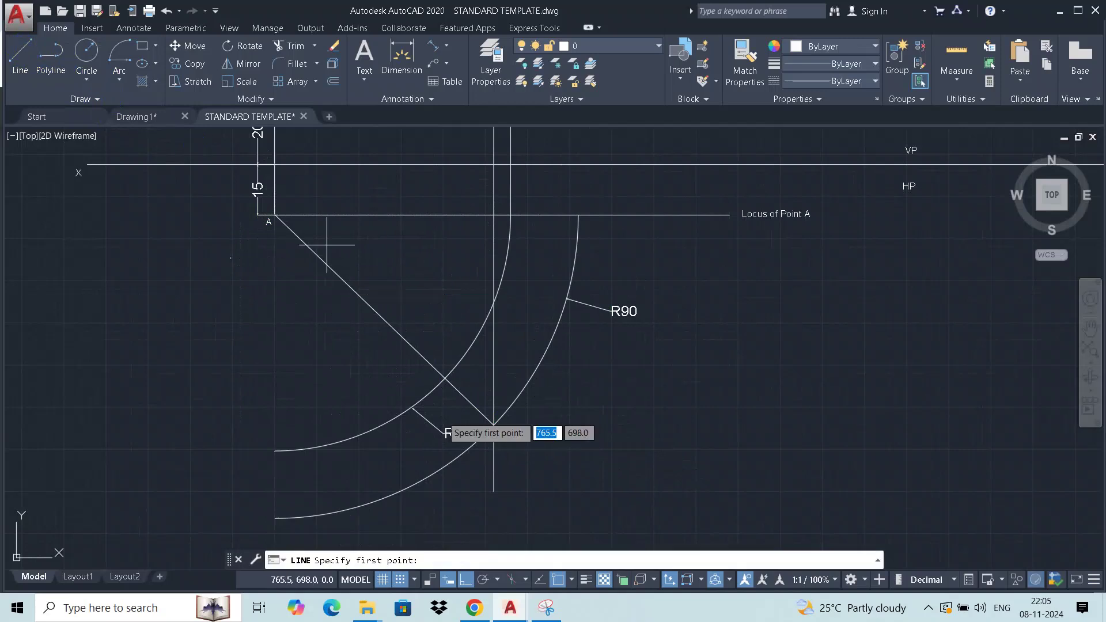
{"action": "left_click", "coordinate": [494, 426]}
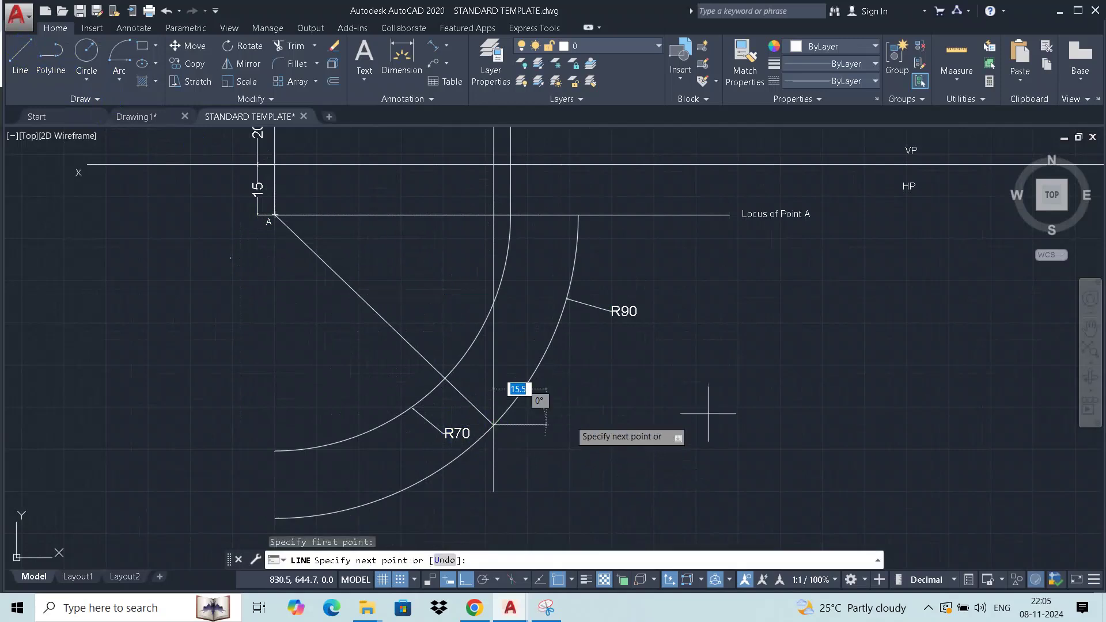
{"action": "left_click", "coordinate": [859, 404]}
{"action": "key", "text": "Escape"}
{"action": "left_click", "coordinate": [613, 427]}
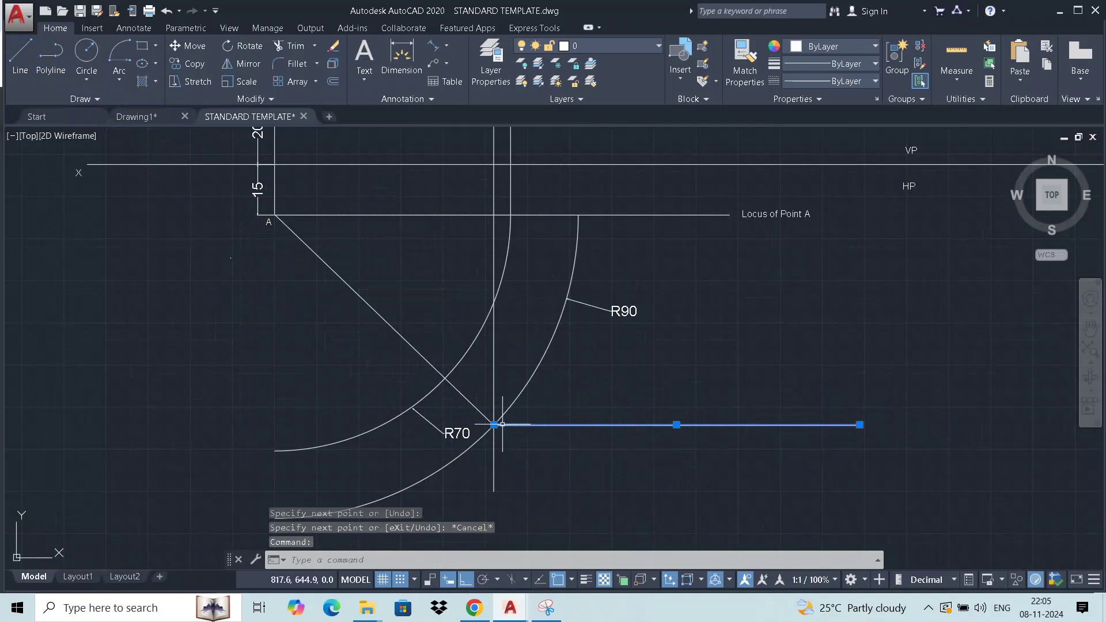
{"action": "left_click", "coordinate": [185, 398]}
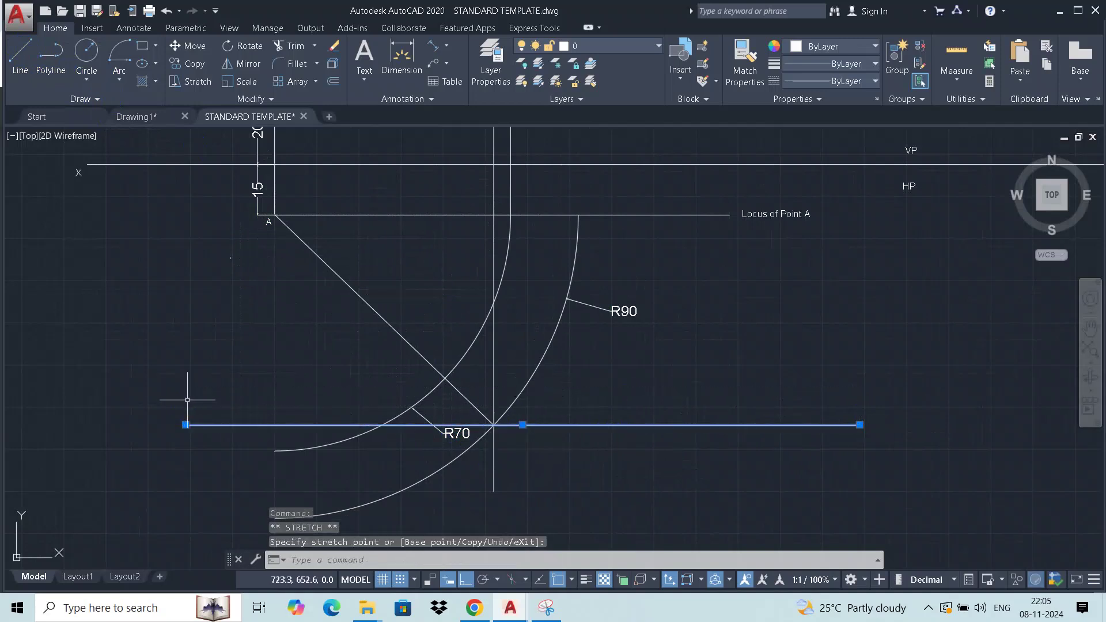
{"action": "key", "text": "Escape"}
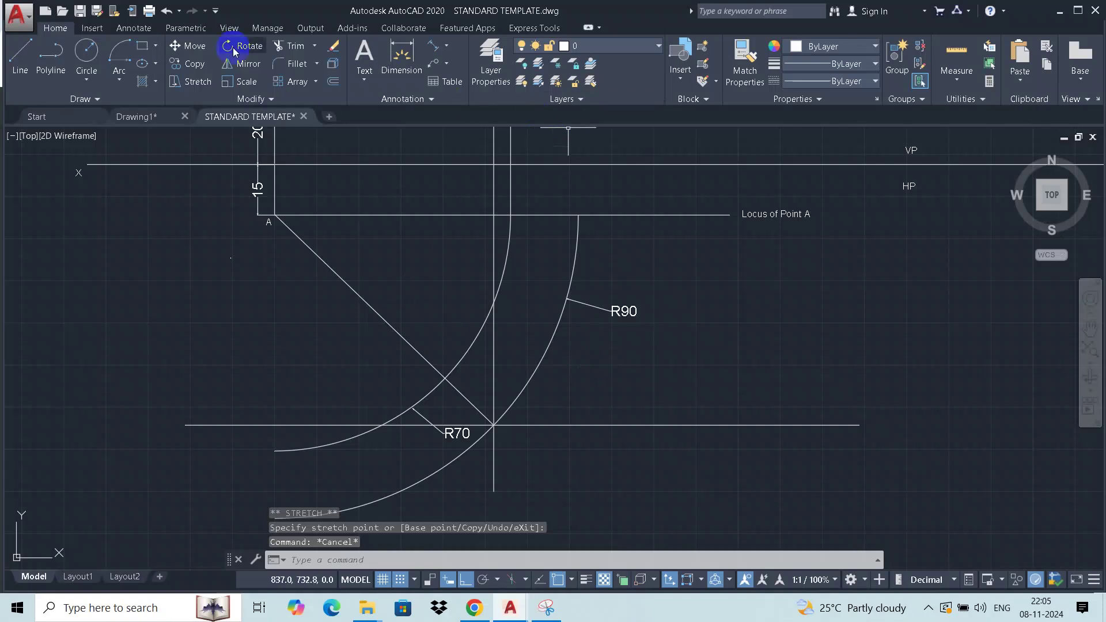
Trim the R70 and R90 arcs off below the horizontal cutting line.
{"action": "left_click", "coordinate": [291, 49]}
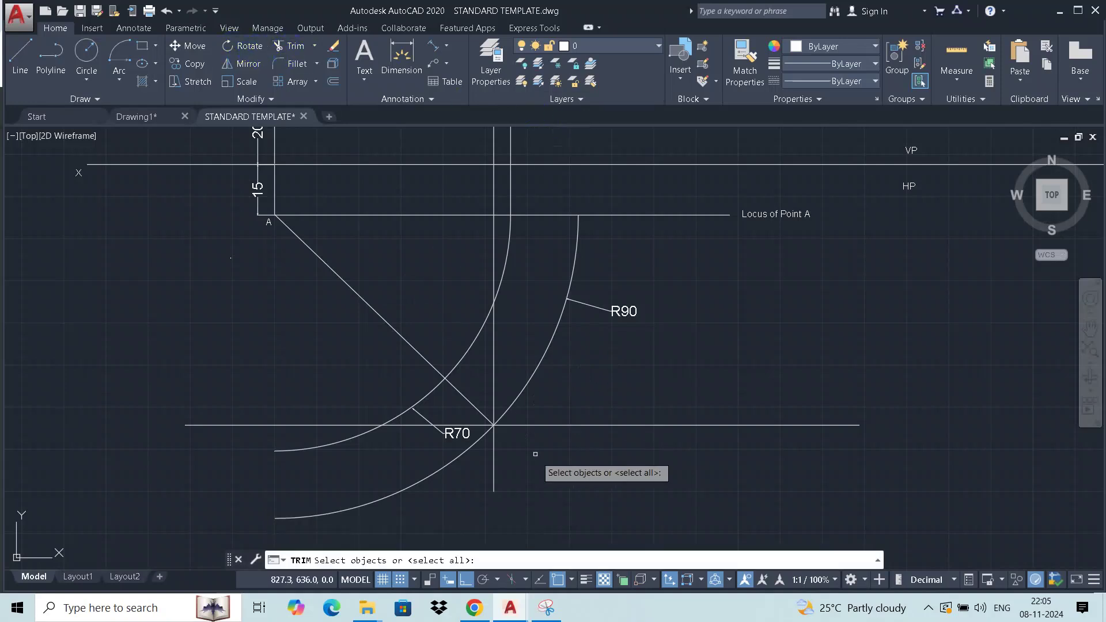
{"action": "left_click", "coordinate": [571, 416]}
{"action": "left_click", "coordinate": [498, 427]}
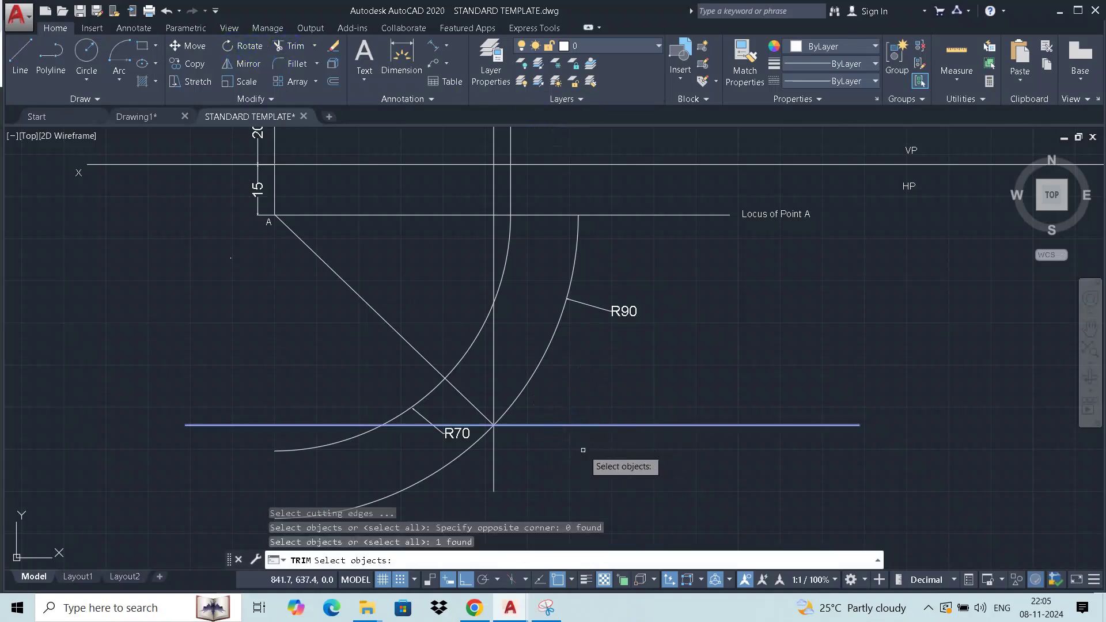
{"action": "key", "text": "Return"}
{"action": "left_click", "coordinate": [372, 431]}
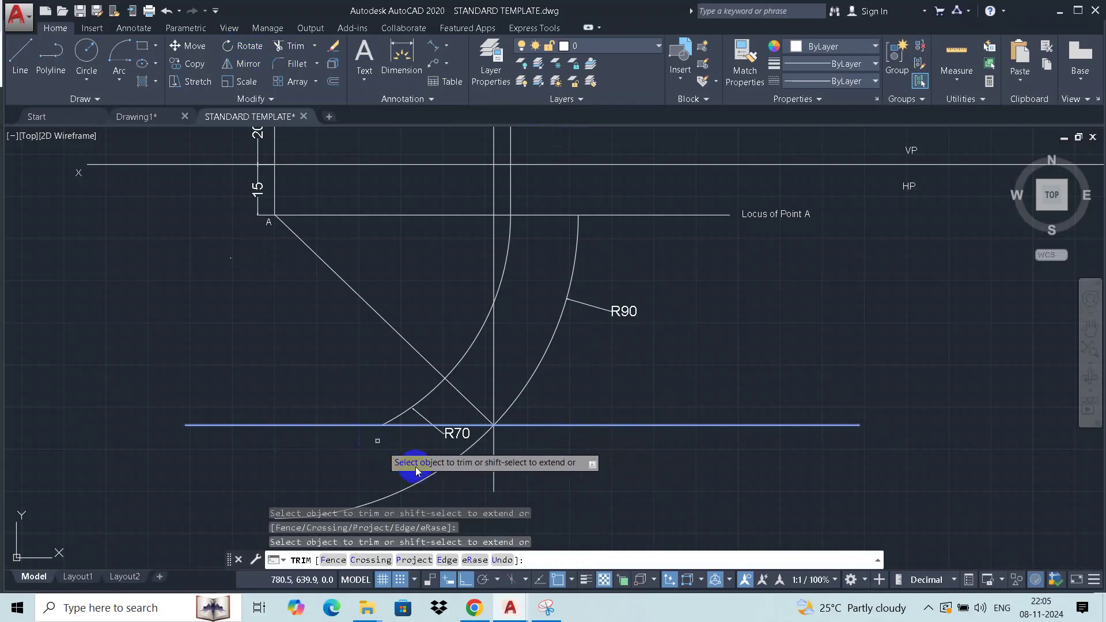
{"action": "left_click", "coordinate": [438, 470]}
{"action": "left_click", "coordinate": [634, 510]}
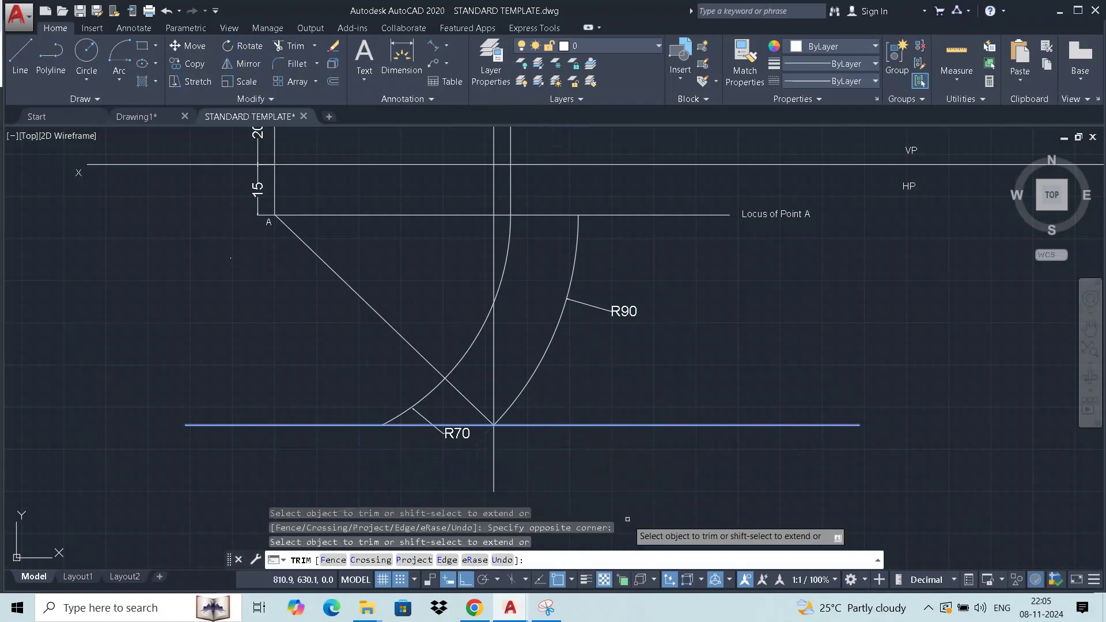
{"action": "key", "text": "Escape"}
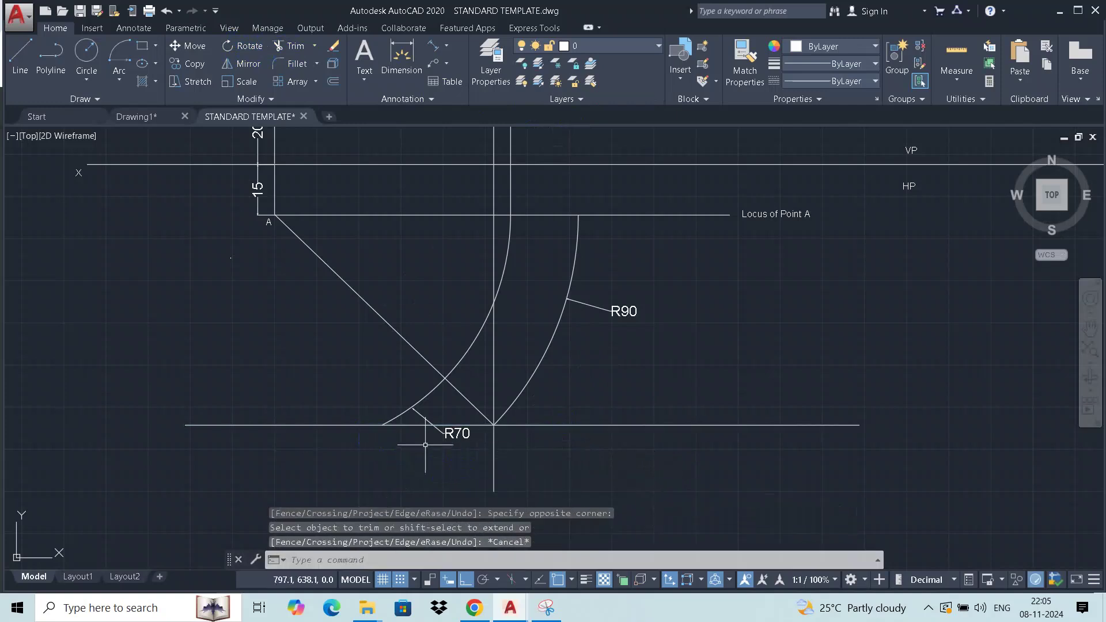
Erase the R70 radius dimension.
{"action": "left_click", "coordinate": [463, 429]}
{"action": "left_click", "coordinate": [458, 431]}
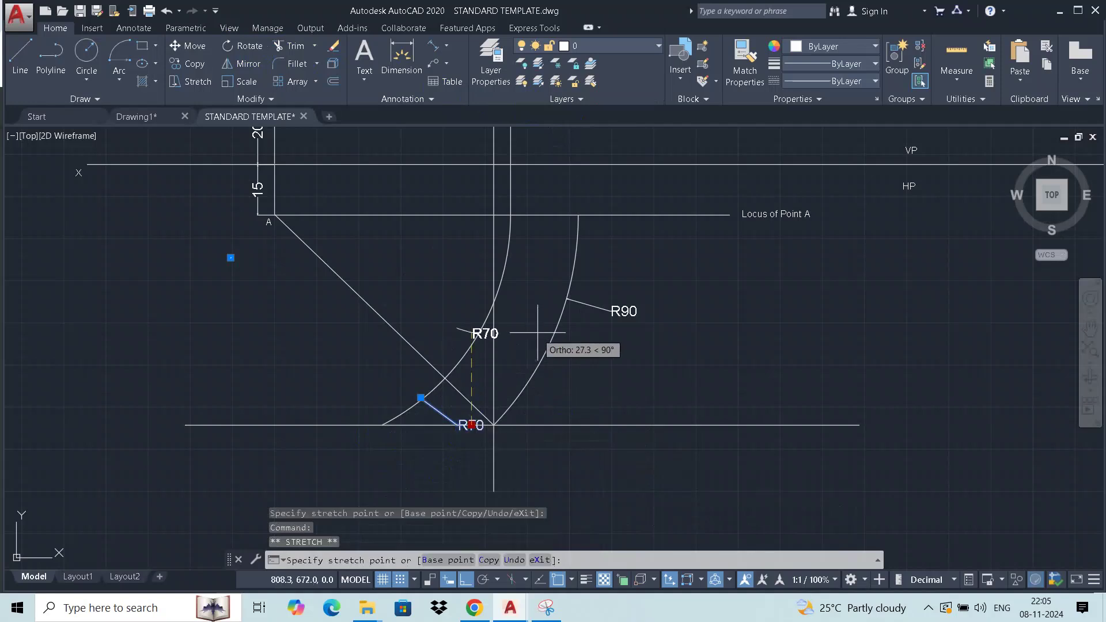
{"action": "left_click", "coordinate": [530, 377]}
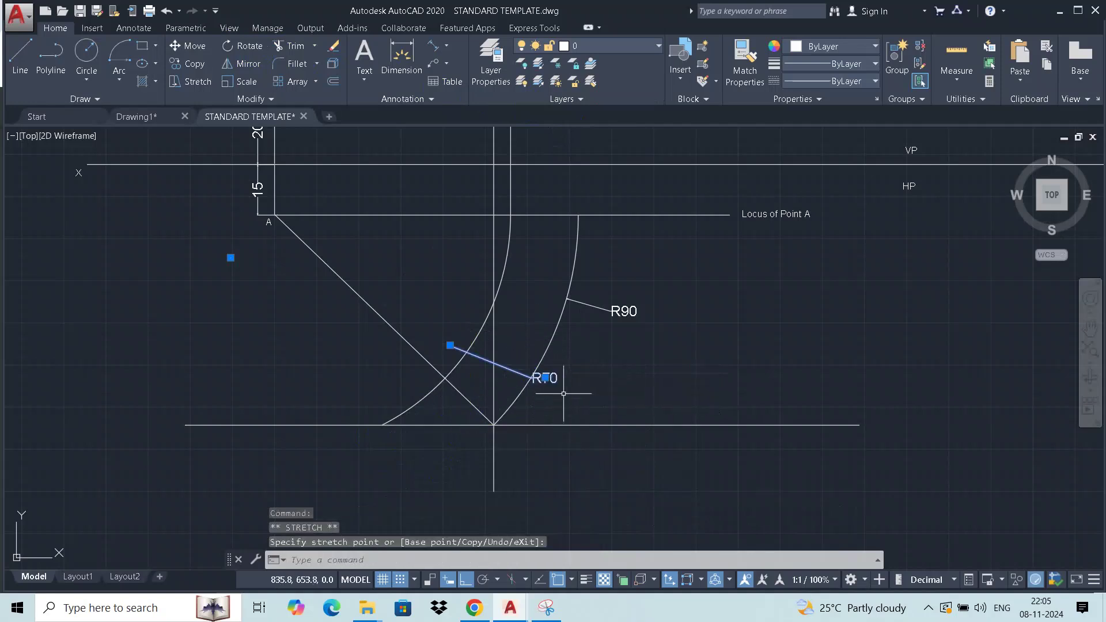
{"action": "key", "text": "Escape"}
{"action": "left_click", "coordinate": [550, 380]}
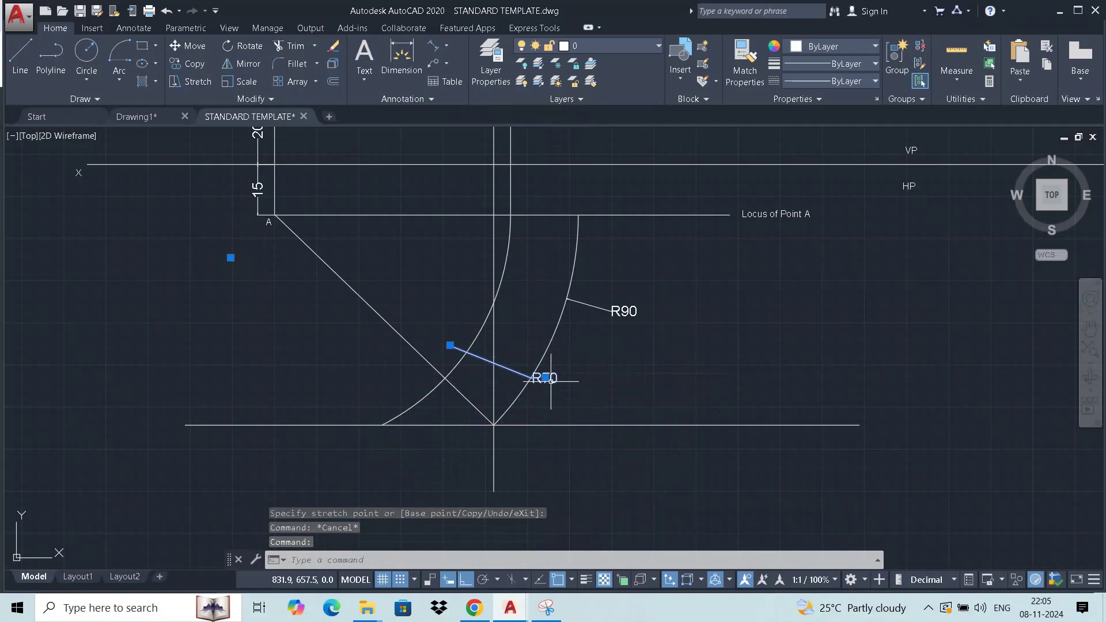
{"action": "key", "text": "Delete"}
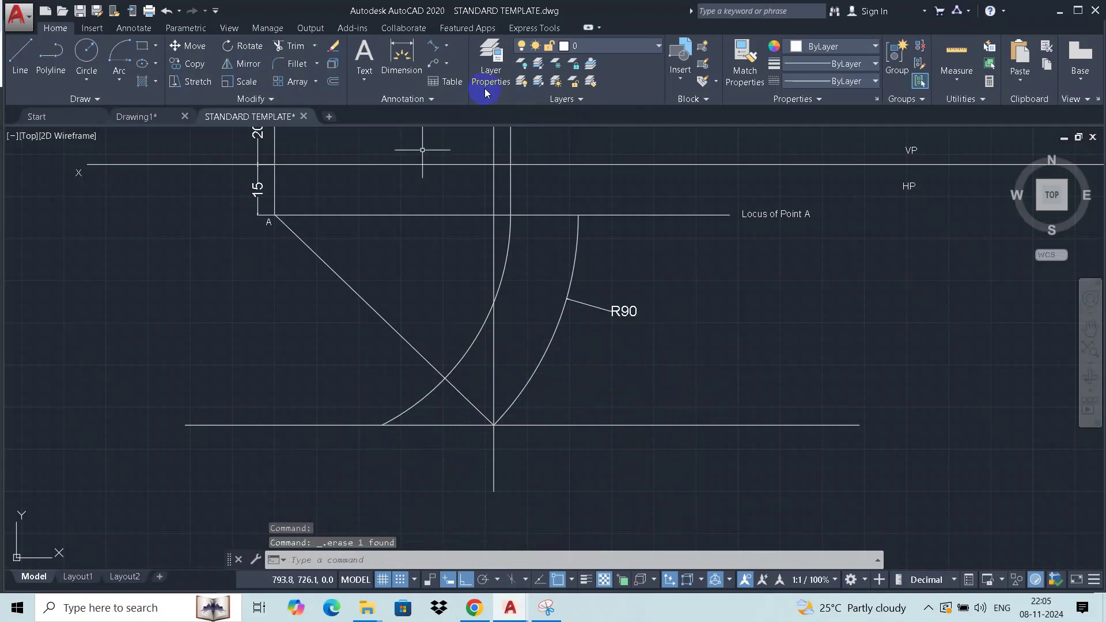
Add an R70 radius dimension on the upper part of the inner arc.
{"action": "left_click", "coordinate": [448, 51]}
{"action": "left_click", "coordinate": [465, 178]}
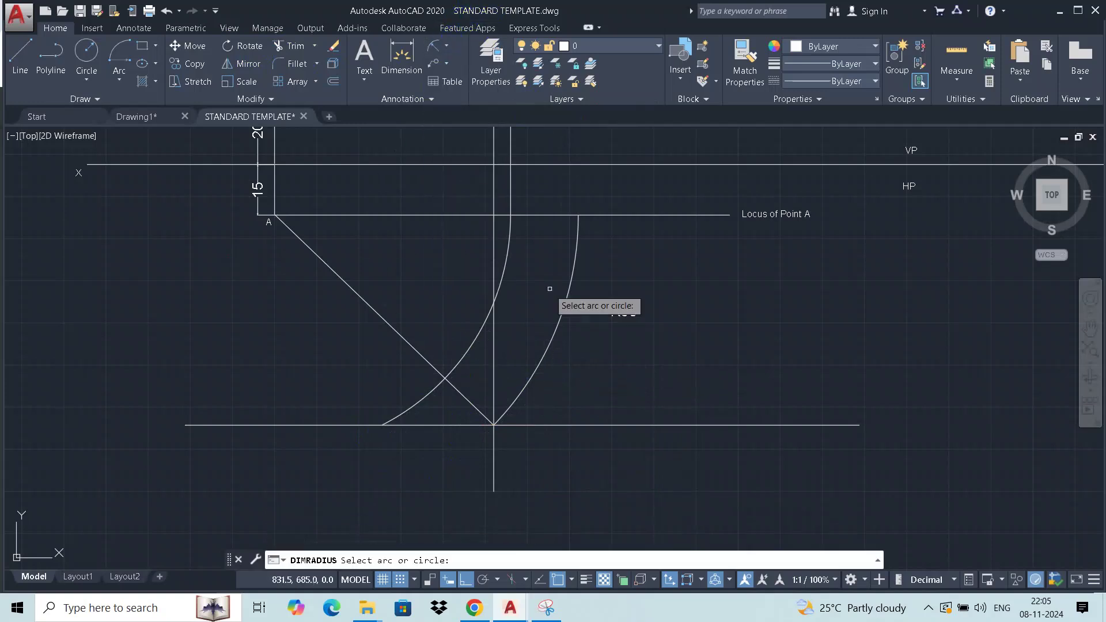
{"action": "left_click", "coordinate": [509, 271]}
{"action": "left_click", "coordinate": [524, 275]}
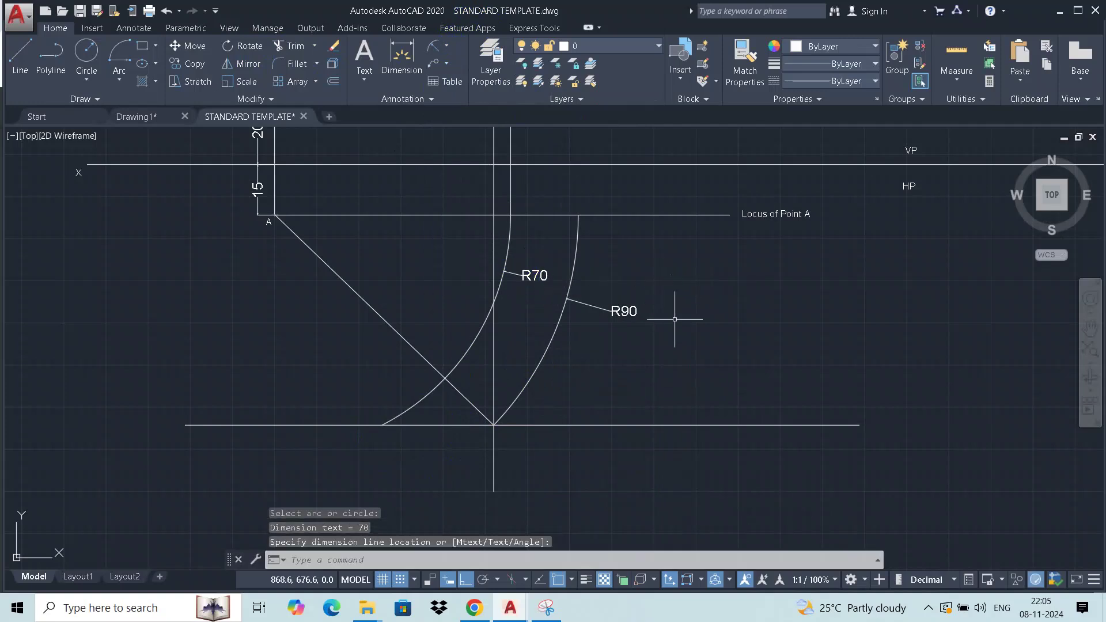
Shift the R65 radius label further left along its arc.
{"action": "scroll", "coordinate": [440, 415], "scroll_direction": "down", "scroll_amount": 3}
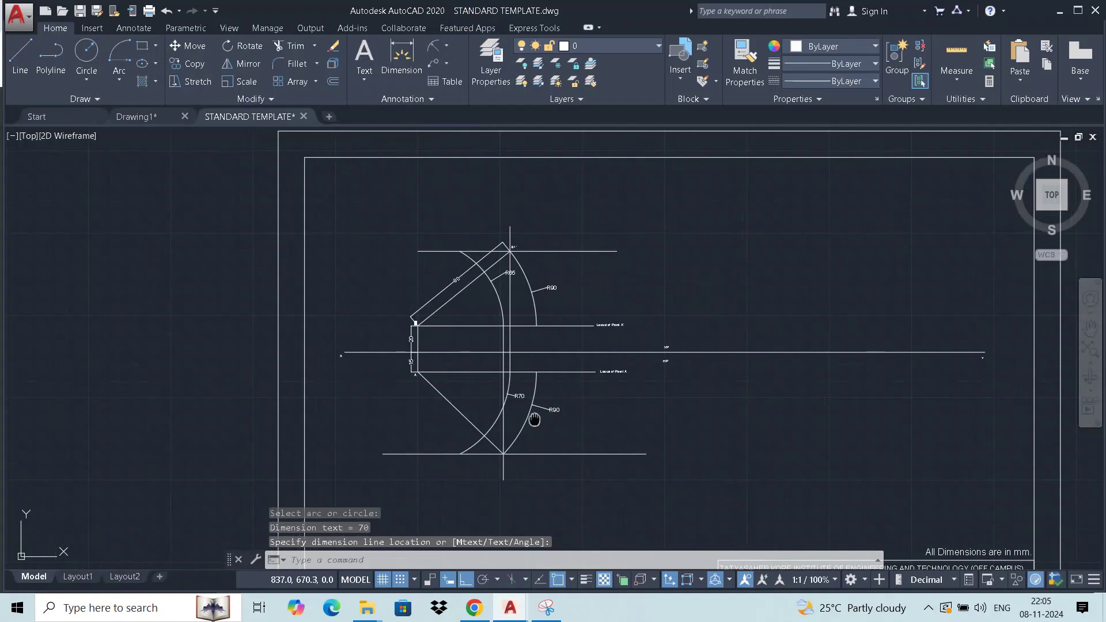
{"action": "scroll", "coordinate": [576, 172], "scroll_direction": "down", "scroll_amount": 1}
{"action": "scroll", "coordinate": [576, 171], "scroll_direction": "up", "scroll_amount": 5}
{"action": "left_click", "coordinate": [609, 347]}
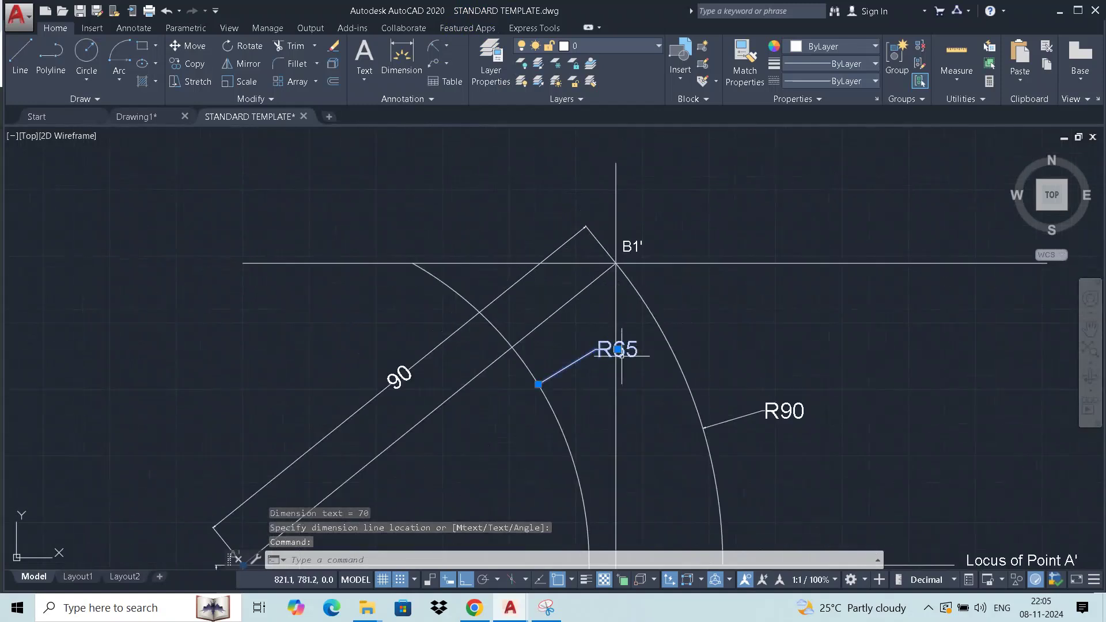
{"action": "left_click", "coordinate": [620, 350]}
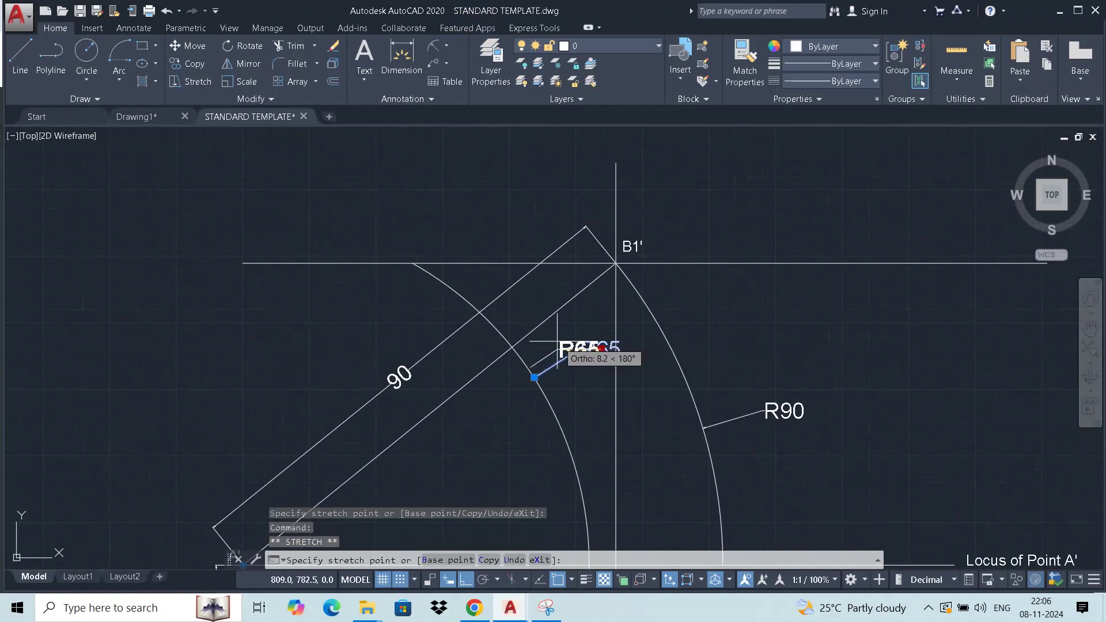
{"action": "left_click", "coordinate": [579, 349]}
{"action": "key", "text": "Escape"}
{"action": "scroll", "coordinate": [576, 392], "scroll_direction": "down", "scroll_amount": 5}
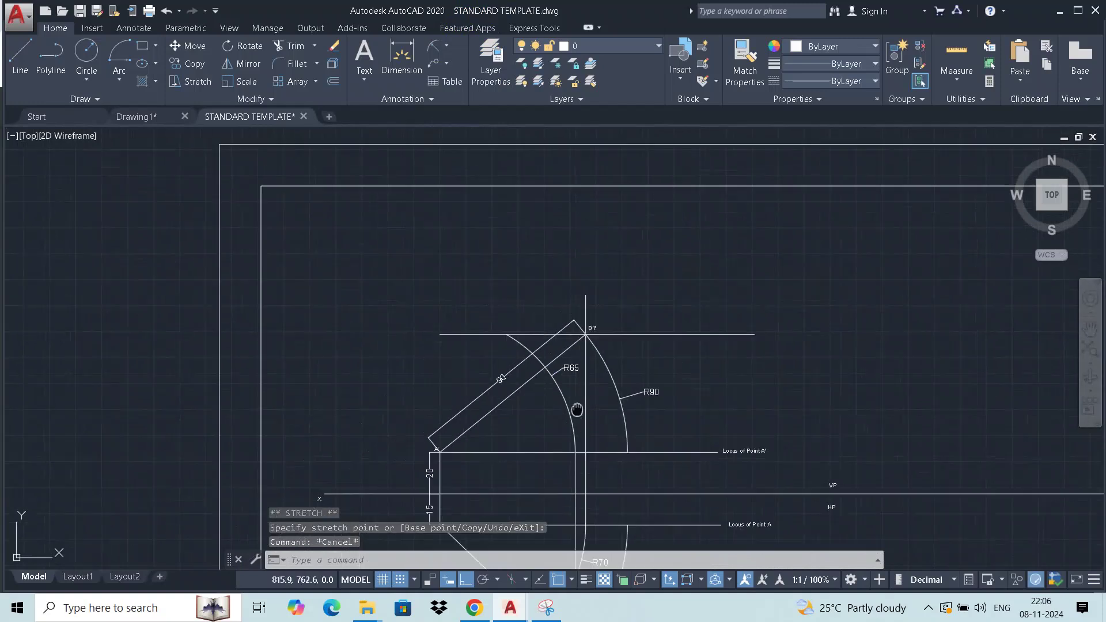
{"action": "middle_click_drag", "start_coordinate": [619, 482], "coordinate": [639, 381]}
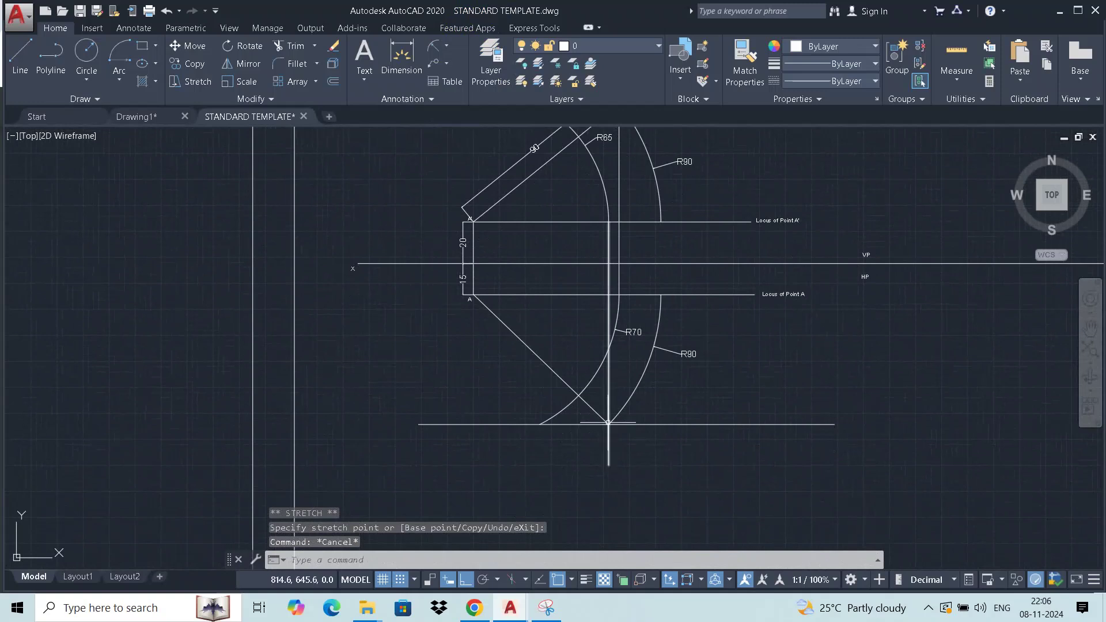
{"action": "left_click", "coordinate": [182, 52]}
{"action": "left_click", "coordinate": [447, 45]}
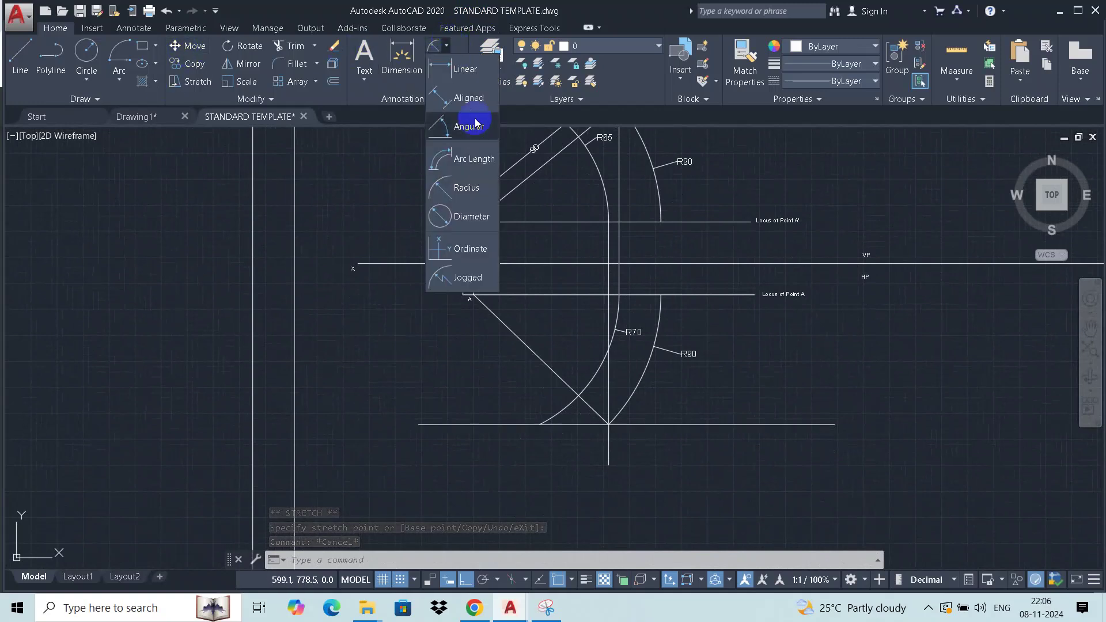
{"action": "left_click", "coordinate": [472, 131]}
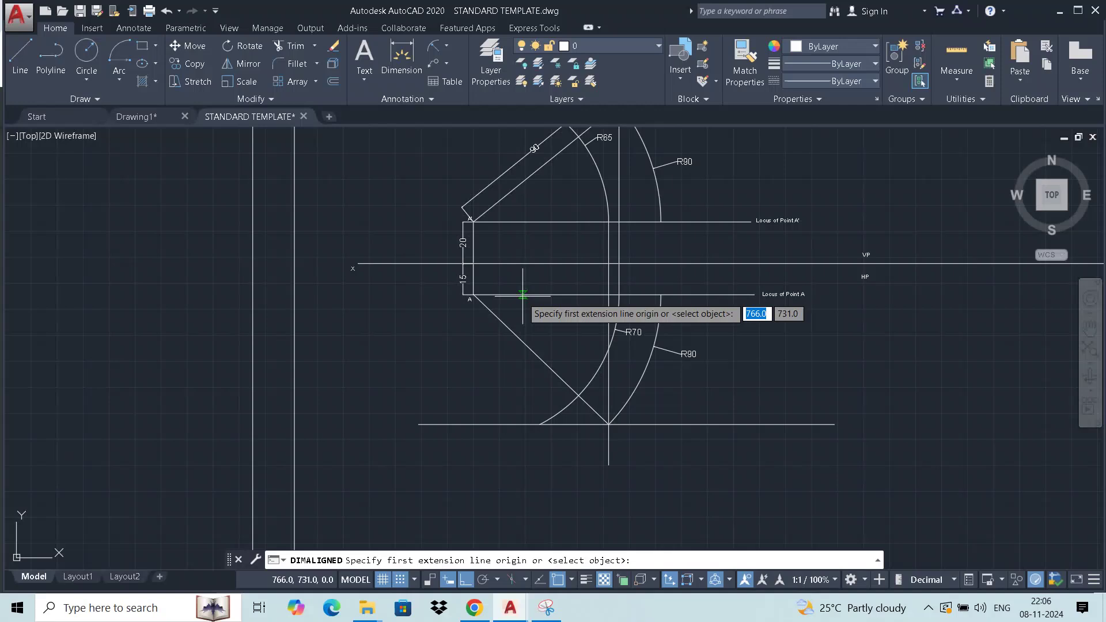
{"action": "left_click", "coordinate": [471, 295]}
{"action": "left_click", "coordinate": [608, 419]}
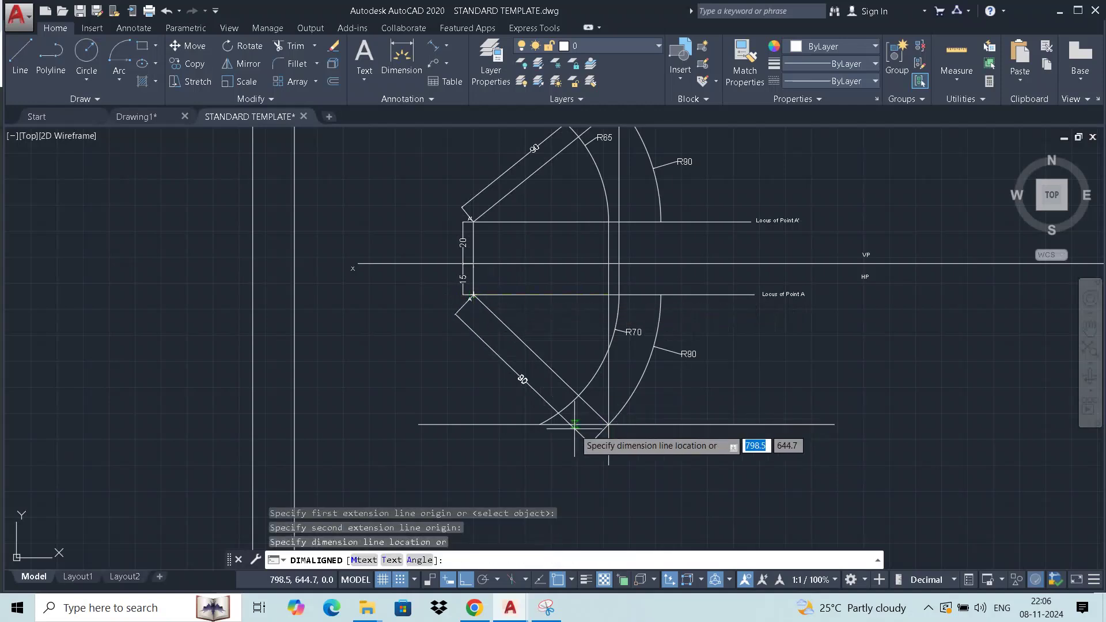
{"action": "left_click", "coordinate": [514, 452]}
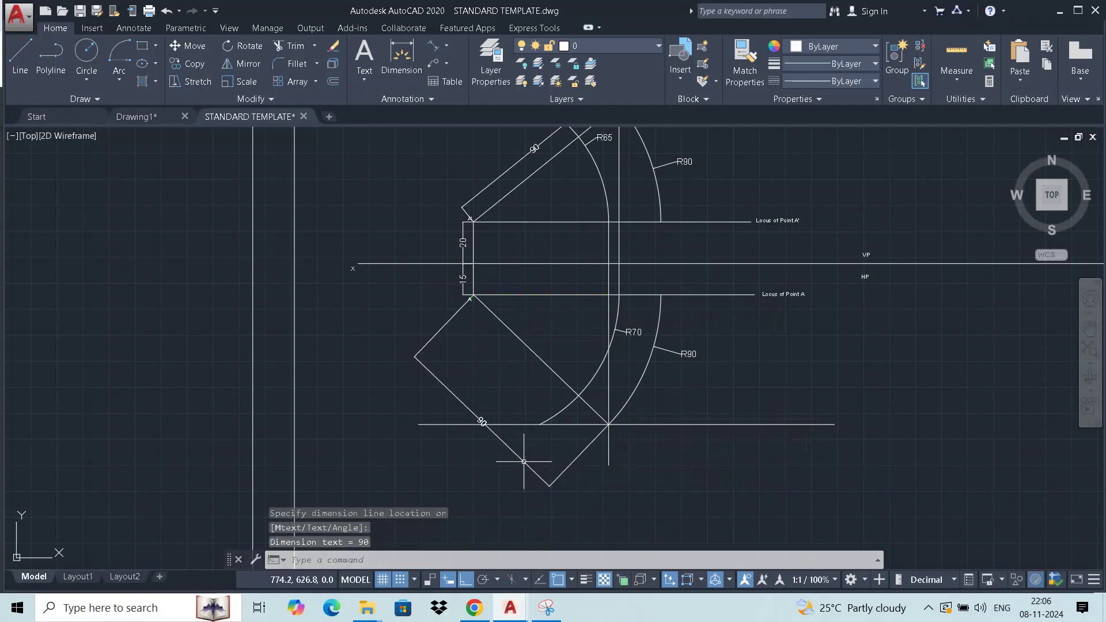
{"action": "middle_click_drag", "start_coordinate": [531, 149], "coordinate": [542, 269]}
{"action": "left_click", "coordinate": [542, 269]}
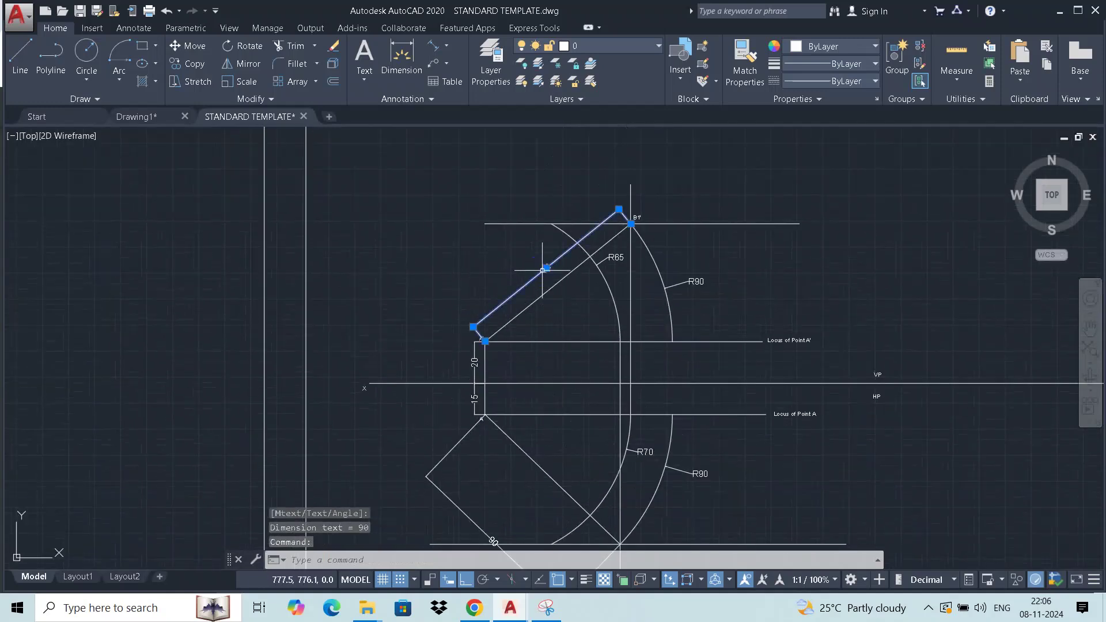
{"action": "left_click", "coordinate": [542, 269]}
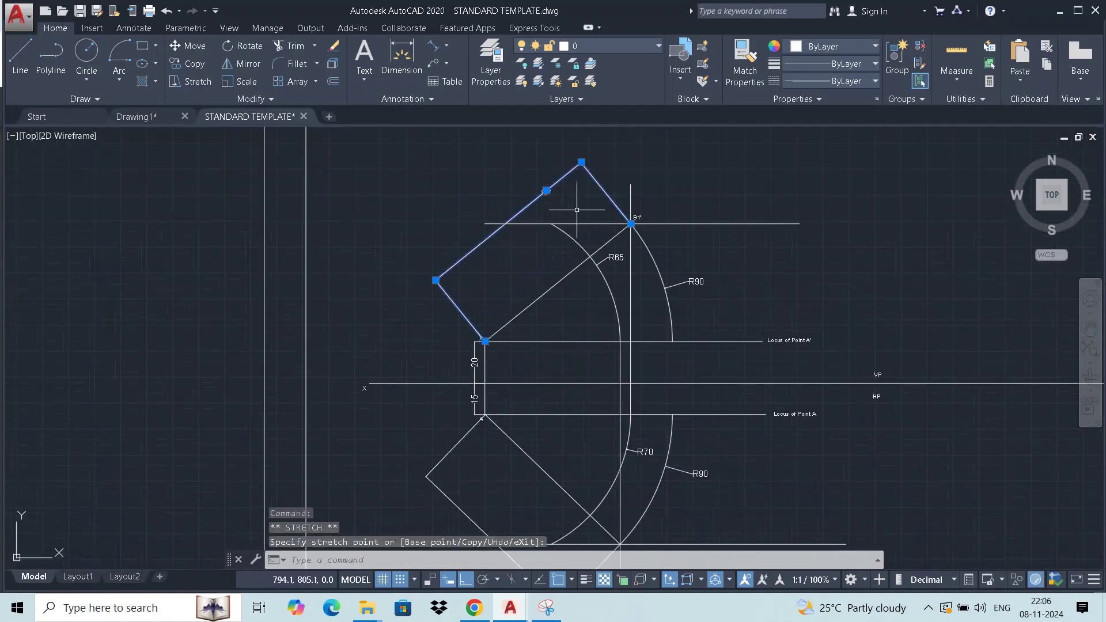
{"action": "left_click", "coordinate": [529, 204]}
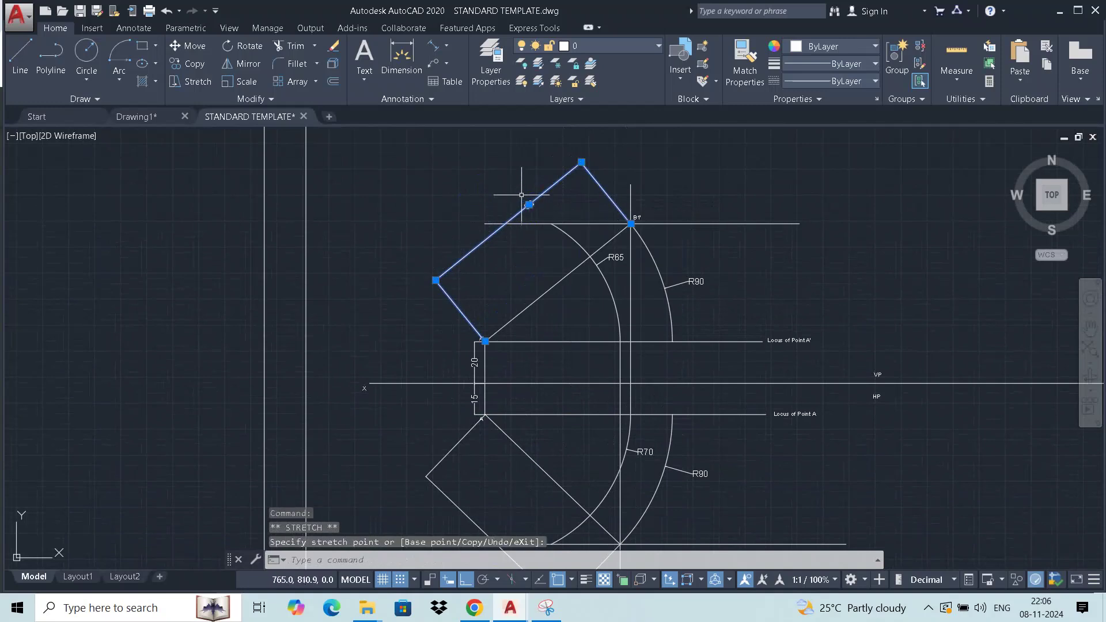
{"action": "key", "text": "Escape"}
{"action": "scroll", "coordinate": [536, 195], "scroll_direction": "down", "scroll_amount": 5}
{"action": "scroll", "coordinate": [523, 227], "scroll_direction": "up", "scroll_amount": 5}
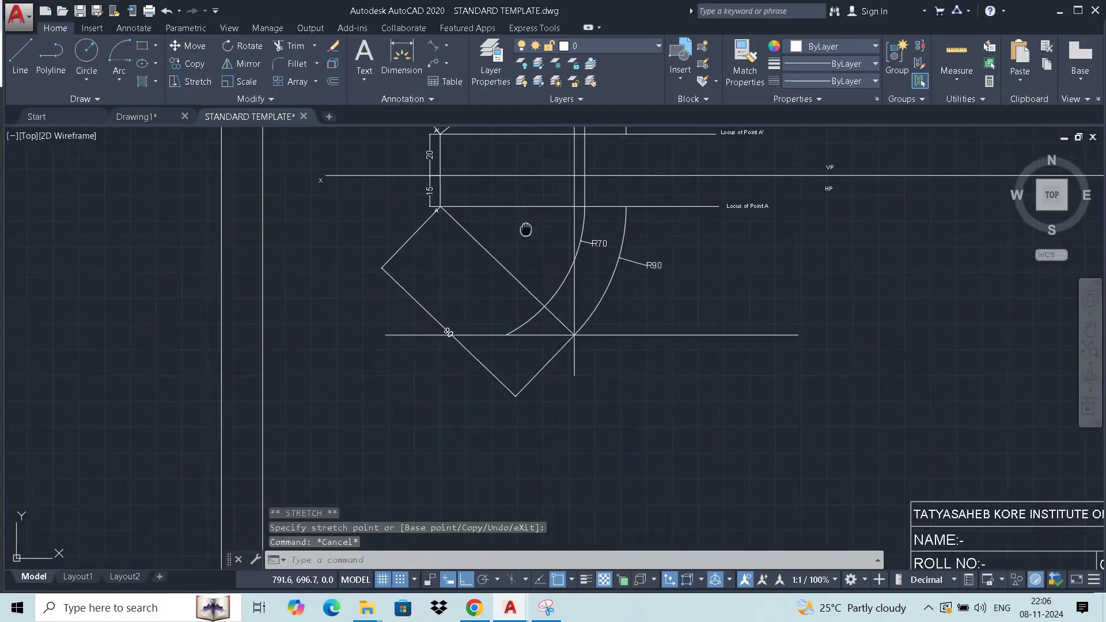
Draw a line from A' to where the R65 arc meets the upper horizontal.
{"action": "left_click", "coordinate": [17, 45]}
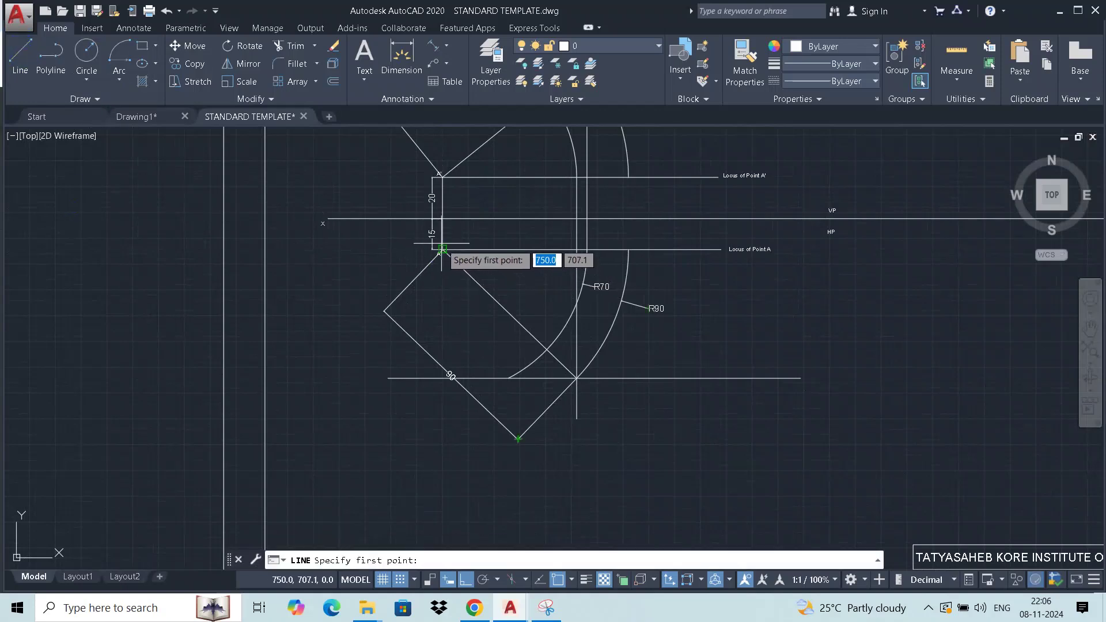
{"action": "key", "text": "Escape"}
{"action": "middle_click_drag", "start_coordinate": [538, 281], "coordinate": [497, 450]}
{"action": "right_click", "coordinate": [627, 175]}
{"action": "left_click", "coordinate": [649, 182]}
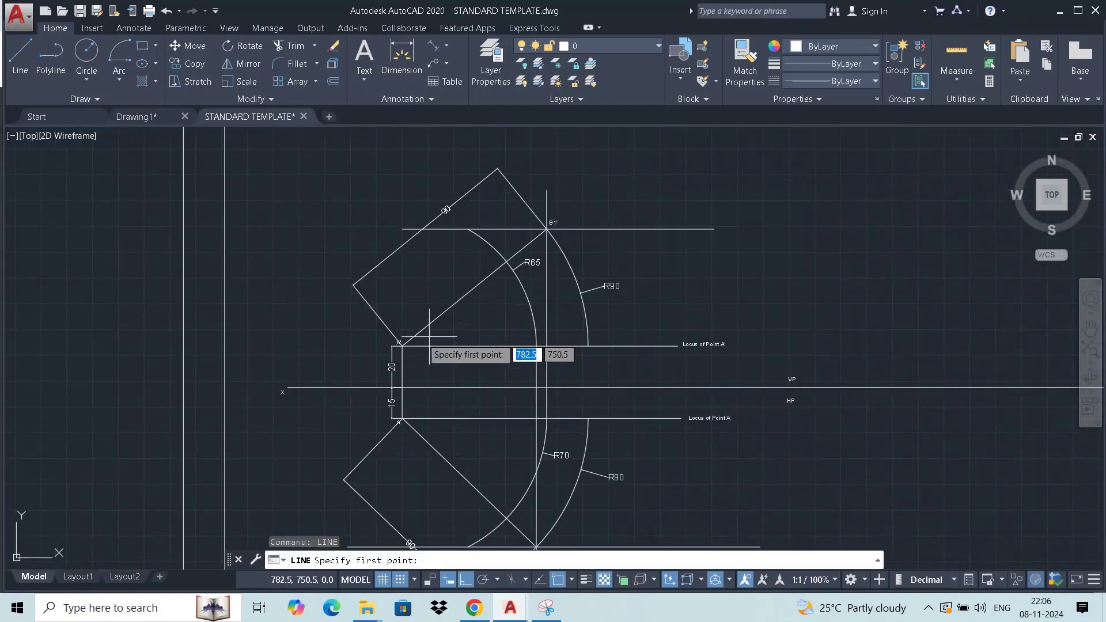
{"action": "left_click", "coordinate": [401, 349]}
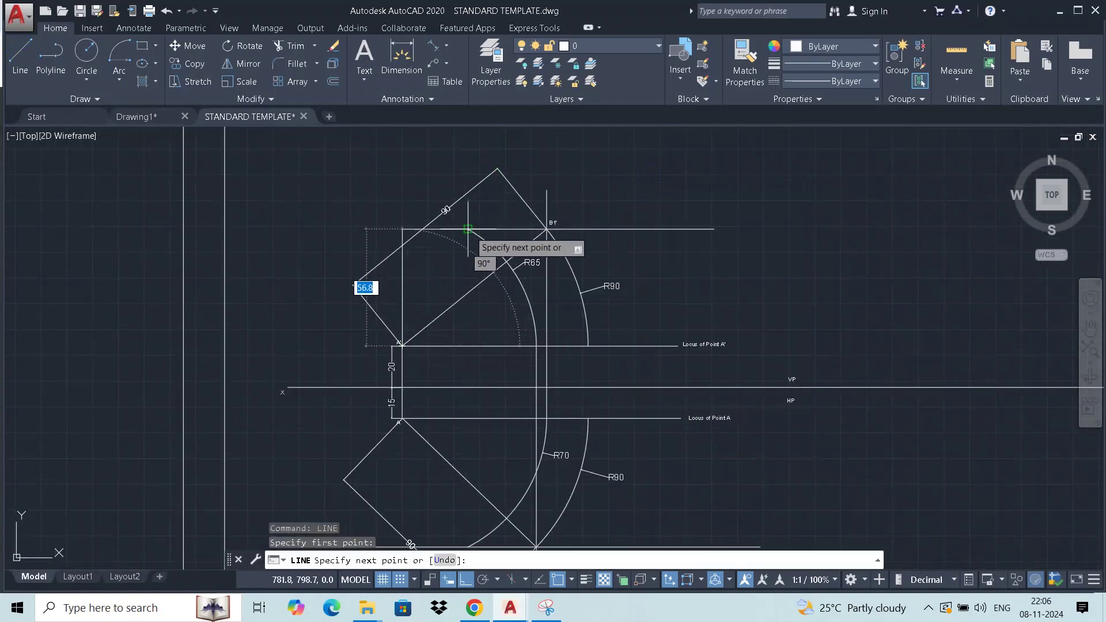
{"action": "left_click", "coordinate": [468, 229]}
{"action": "key", "text": "Return"}
Draw a line from A to where the R70 arc meets the lower horizontal.
{"action": "right_click", "coordinate": [721, 178]}
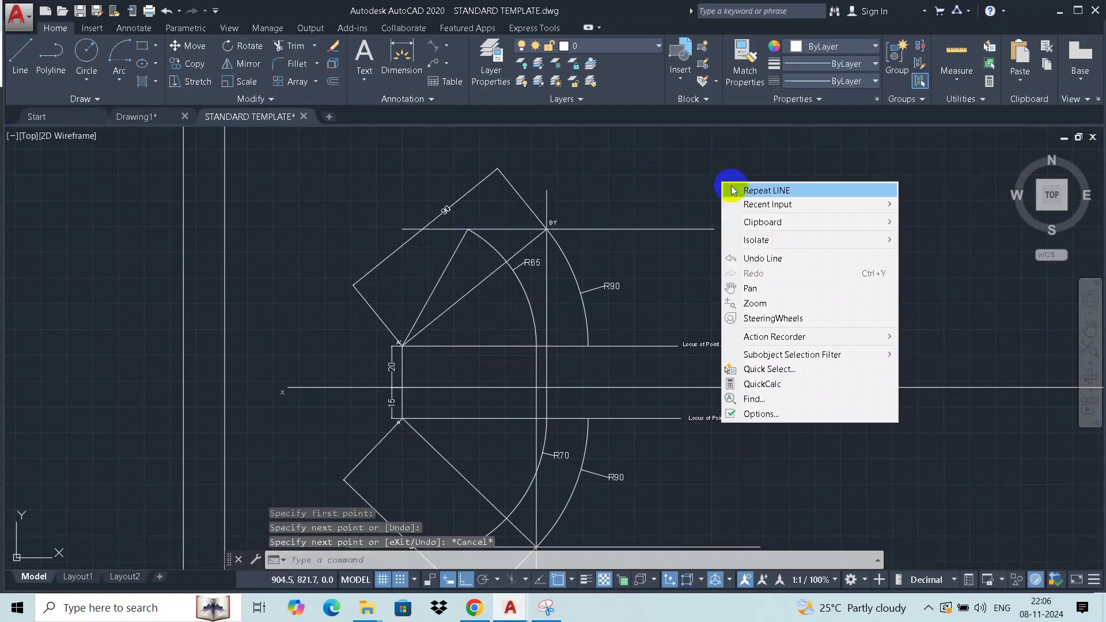
{"action": "left_click", "coordinate": [731, 184]}
{"action": "scroll", "coordinate": [622, 311], "scroll_direction": "down", "scroll_amount": 5}
{"action": "scroll", "coordinate": [562, 331], "scroll_direction": "up", "scroll_amount": 5}
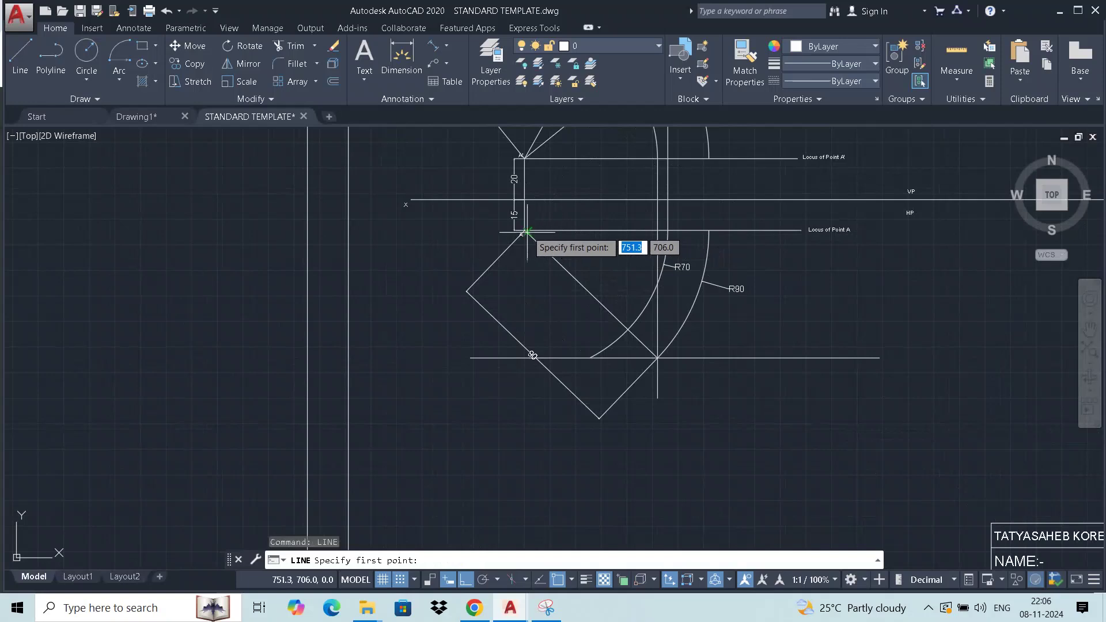
{"action": "left_click", "coordinate": [524, 230]}
{"action": "left_click", "coordinate": [589, 358]}
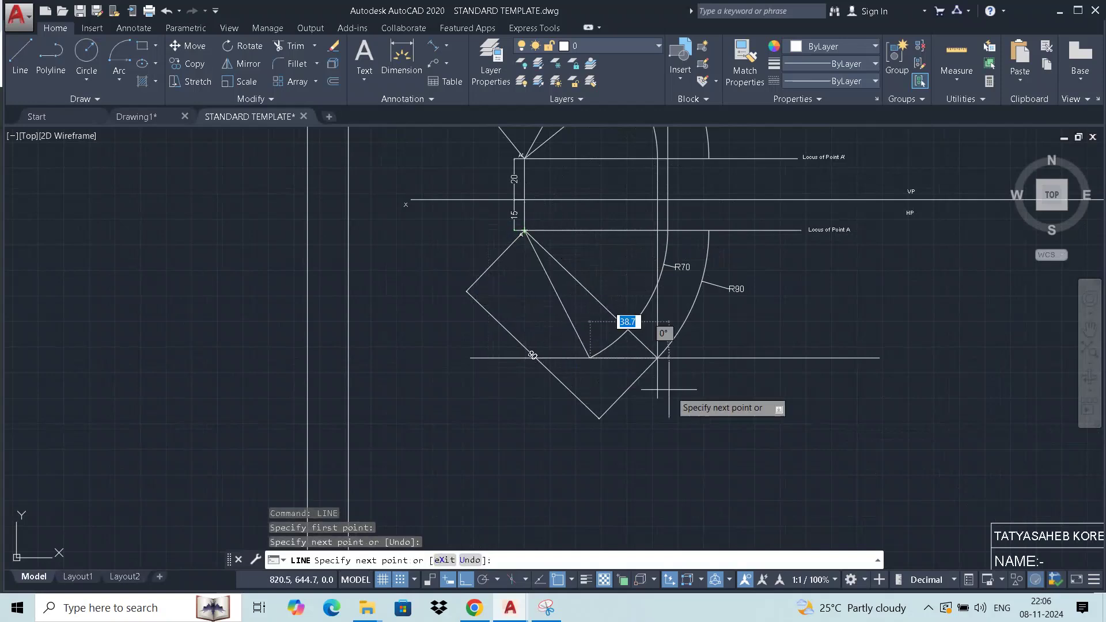
{"action": "key", "text": "Escape"}
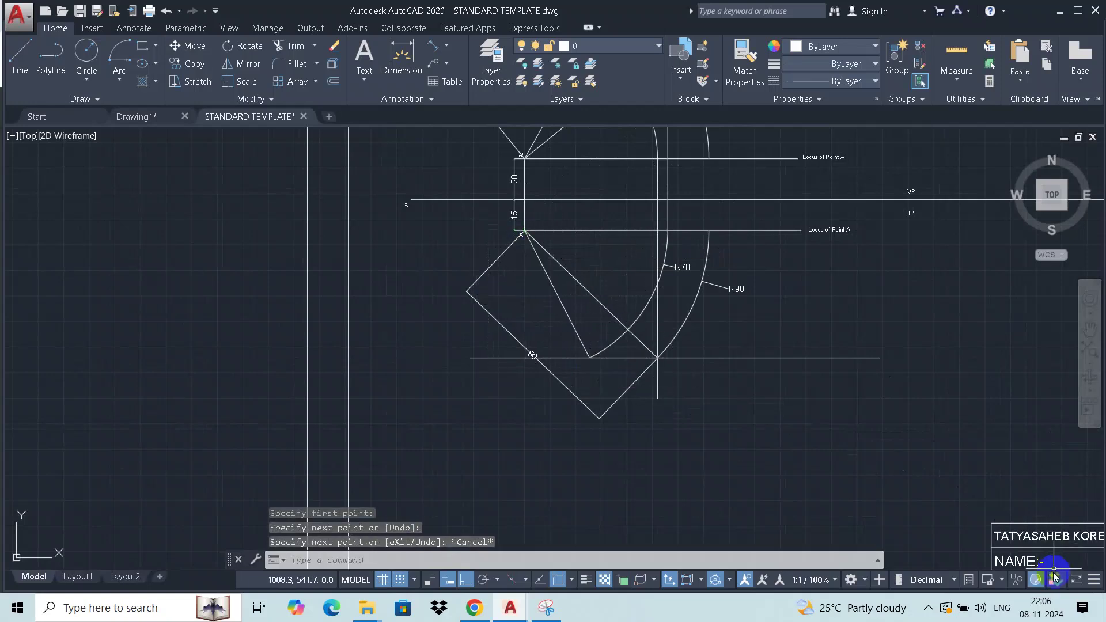
Copy the B1' label to the new line's upper end and edit it to B'.
{"action": "scroll", "coordinate": [585, 288], "scroll_direction": "down", "scroll_amount": 2}
{"action": "scroll", "coordinate": [657, 202], "scroll_direction": "up", "scroll_amount": 4}
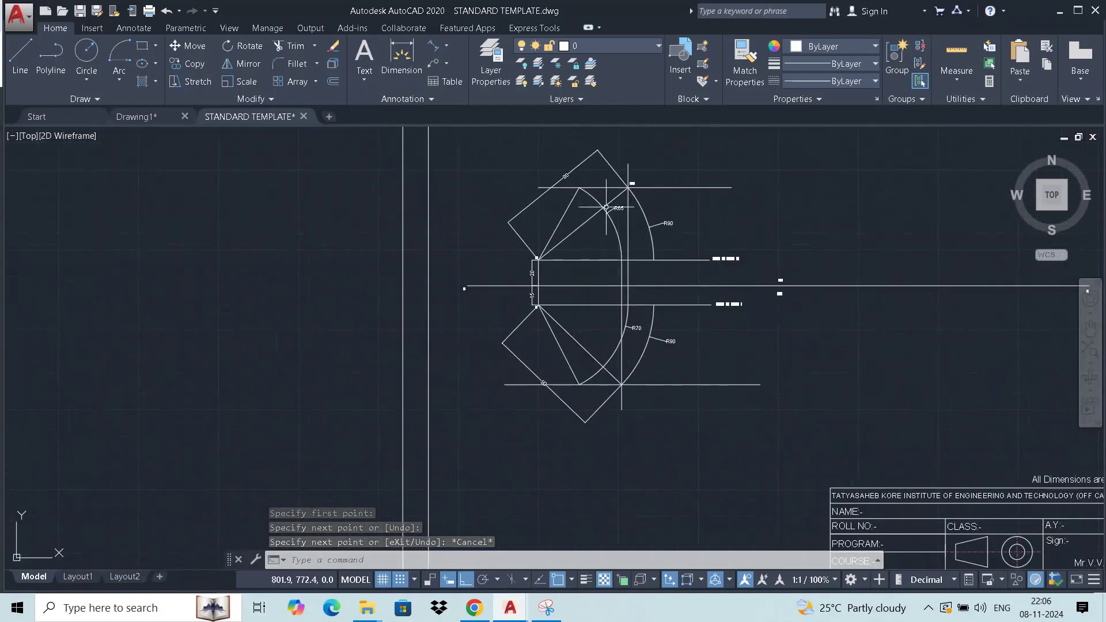
{"action": "left_click", "coordinate": [665, 196]}
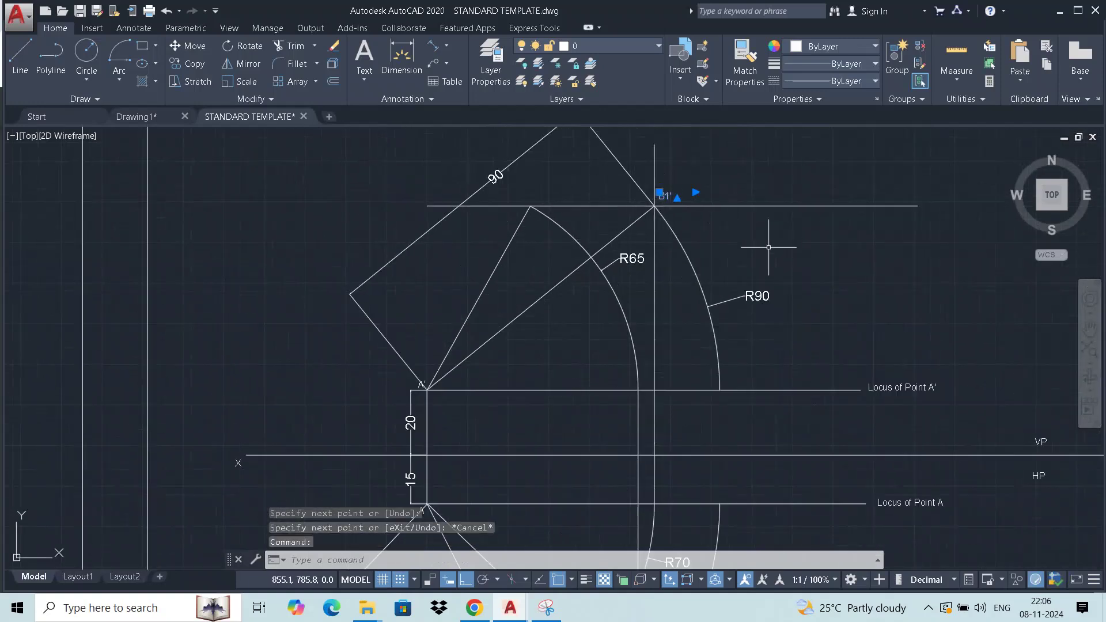
{"action": "key", "text": "ctrl+c"}
{"action": "key", "text": "ctrl+v"}
{"action": "scroll", "coordinate": [513, 216], "scroll_direction": "up", "scroll_amount": 4}
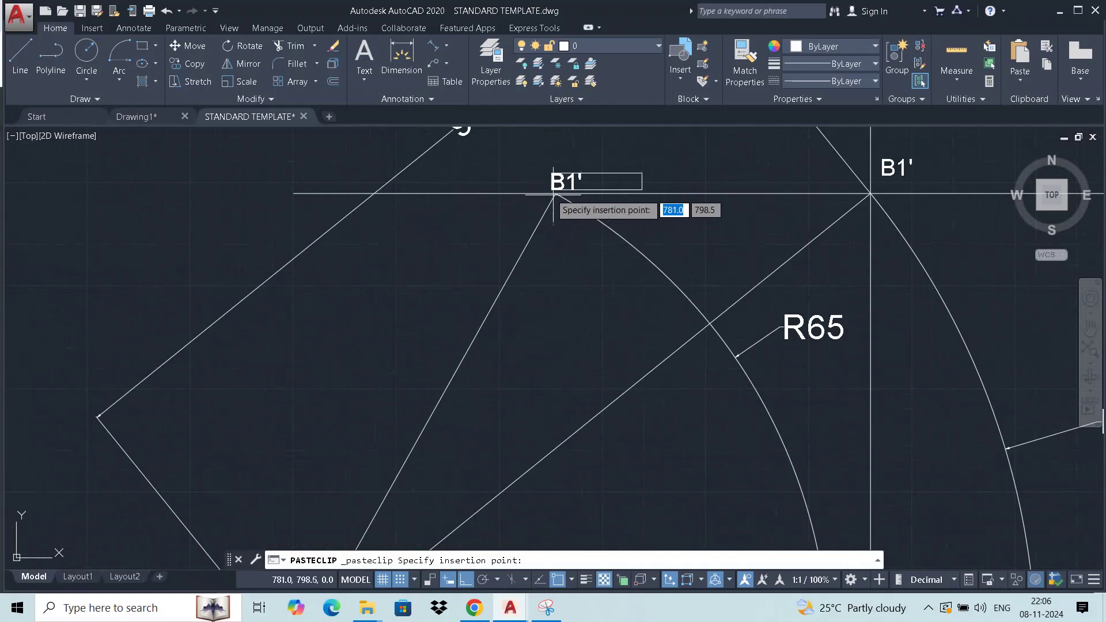
{"action": "left_click", "coordinate": [557, 194]}
{"action": "double_click", "coordinate": [588, 180]}
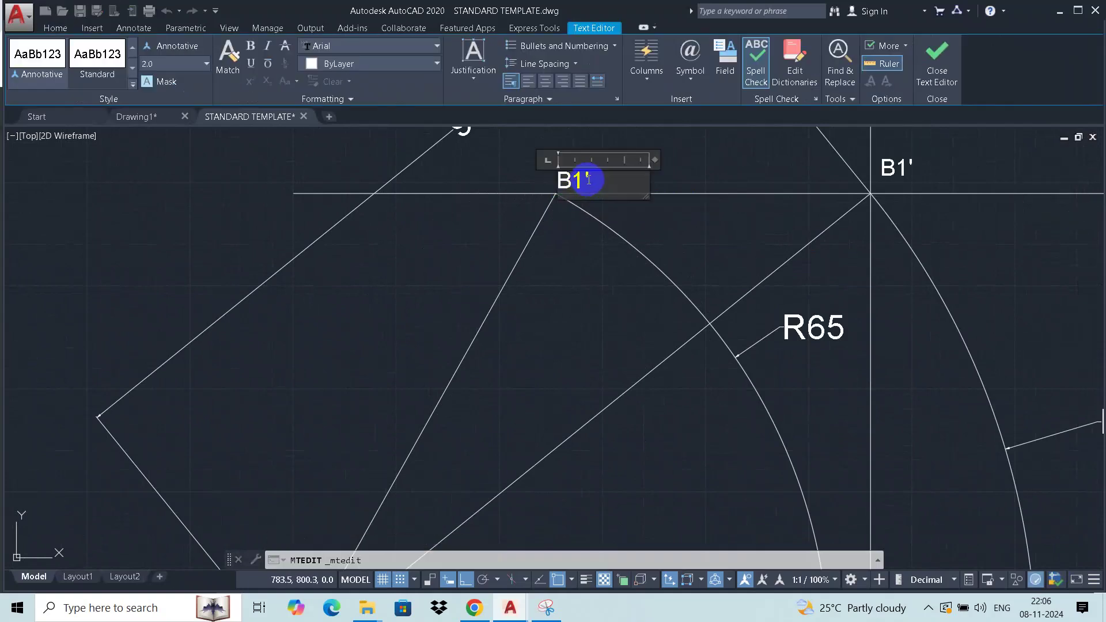
{"action": "key", "text": "BackSpace"}
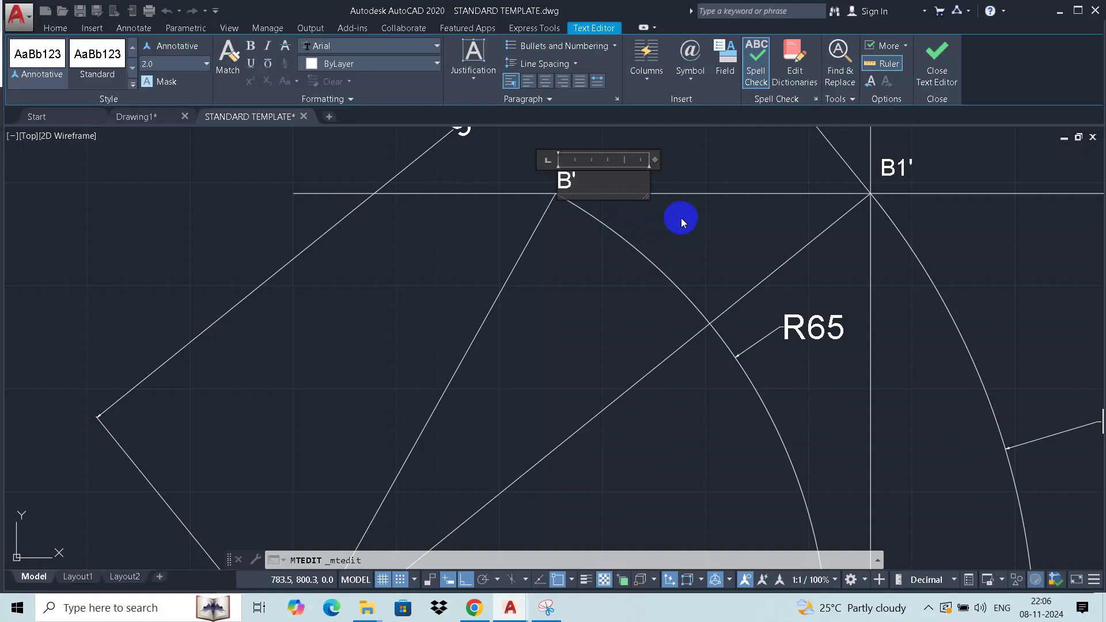
{"action": "left_click", "coordinate": [685, 225]}
Paste a label at the lower line's end point and change it to B.
{"action": "scroll", "coordinate": [630, 313], "scroll_direction": "down", "scroll_amount": 2}
{"action": "scroll", "coordinate": [628, 157], "scroll_direction": "down", "scroll_amount": 3}
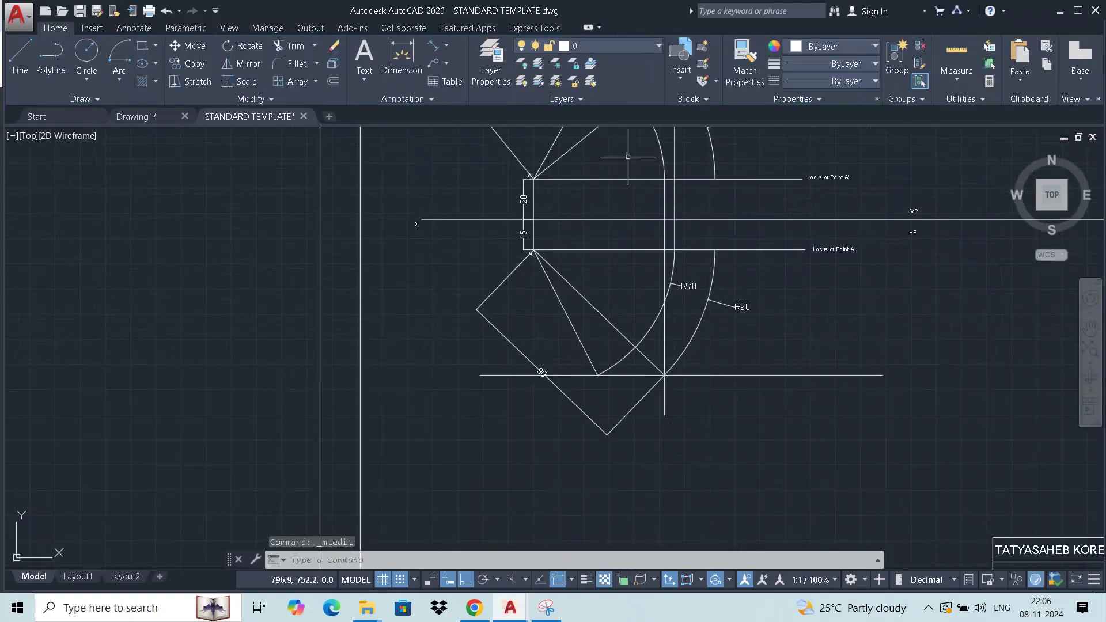
{"action": "scroll", "coordinate": [607, 347], "scroll_direction": "up", "scroll_amount": 3}
{"action": "key", "text": "ctrl+v"}
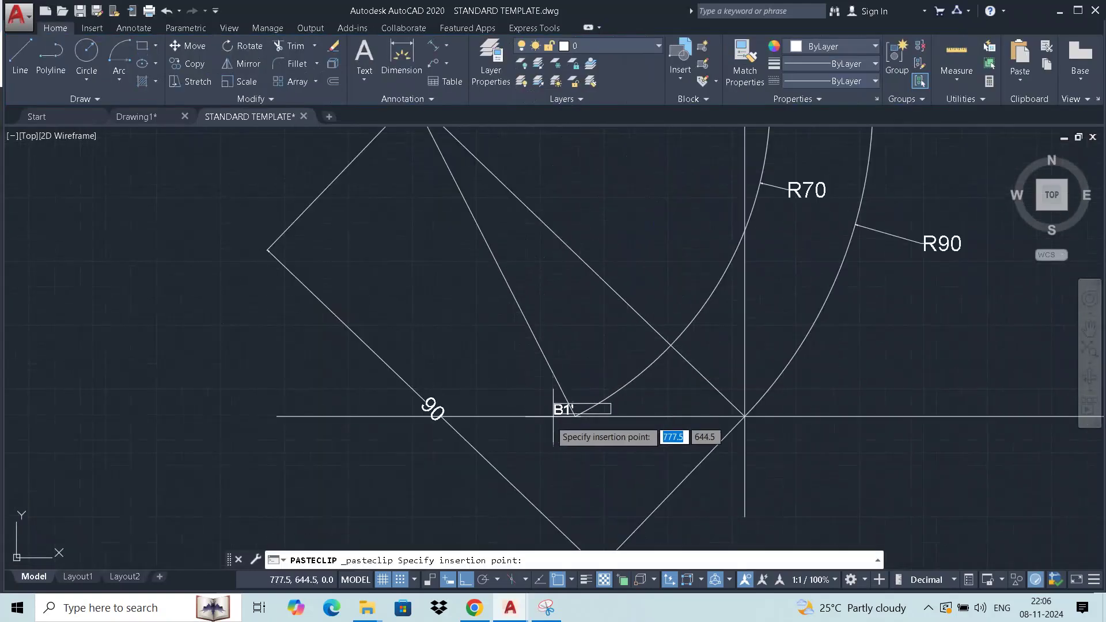
{"action": "left_click", "coordinate": [581, 433]}
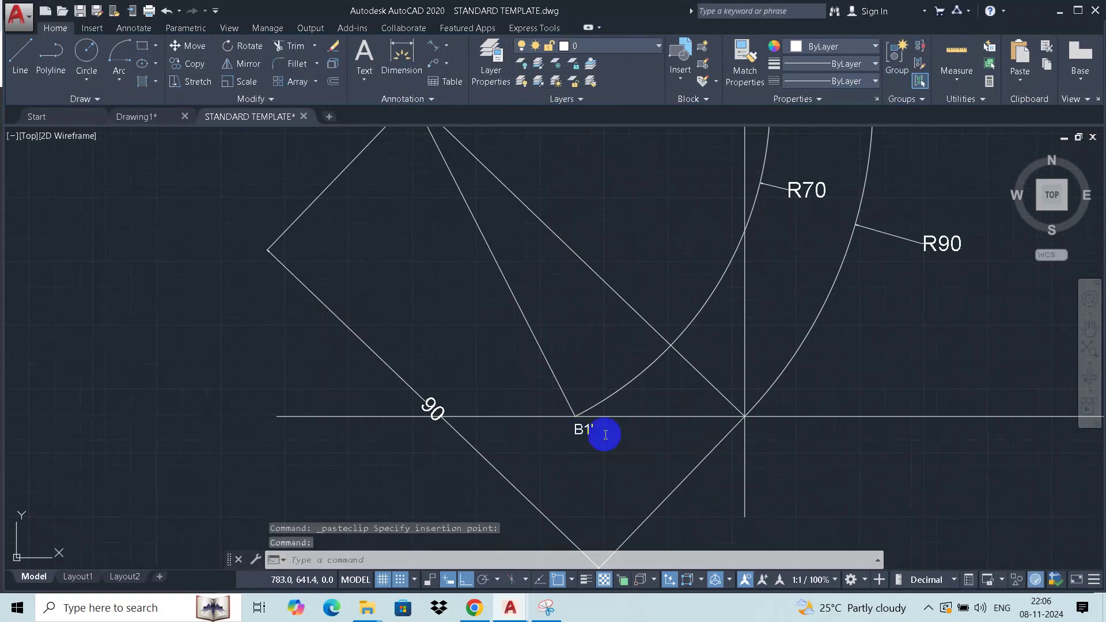
{"action": "double_click", "coordinate": [602, 434]}
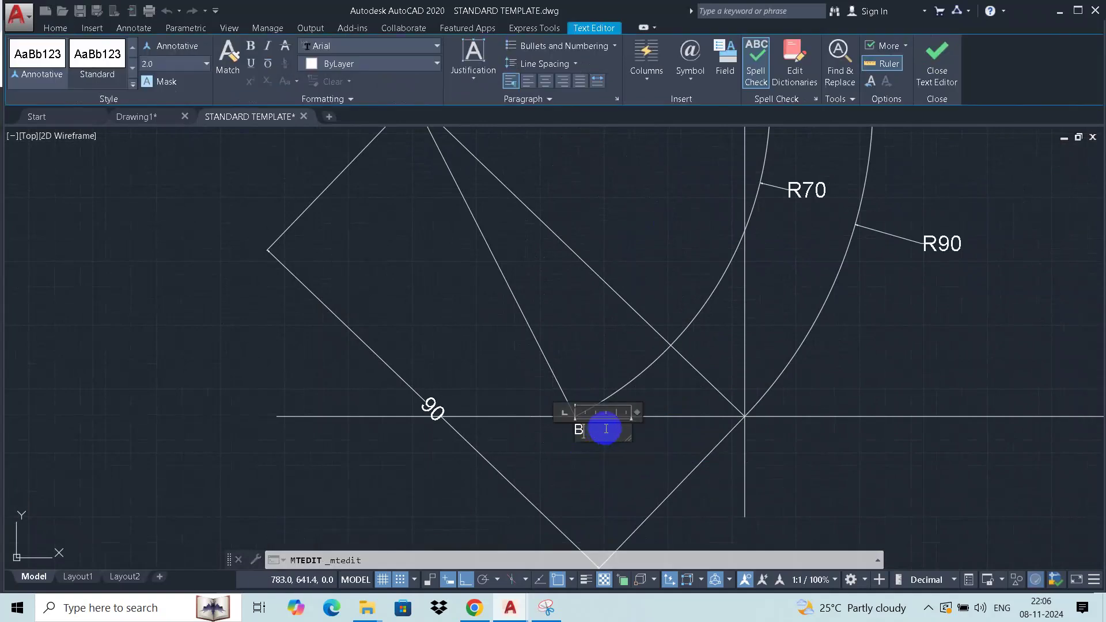
{"action": "left_click", "coordinate": [785, 452]}
Paste a label where the R90 arc meets the lower horizontal and make it B1.
{"action": "key", "text": "ctrl+v"}
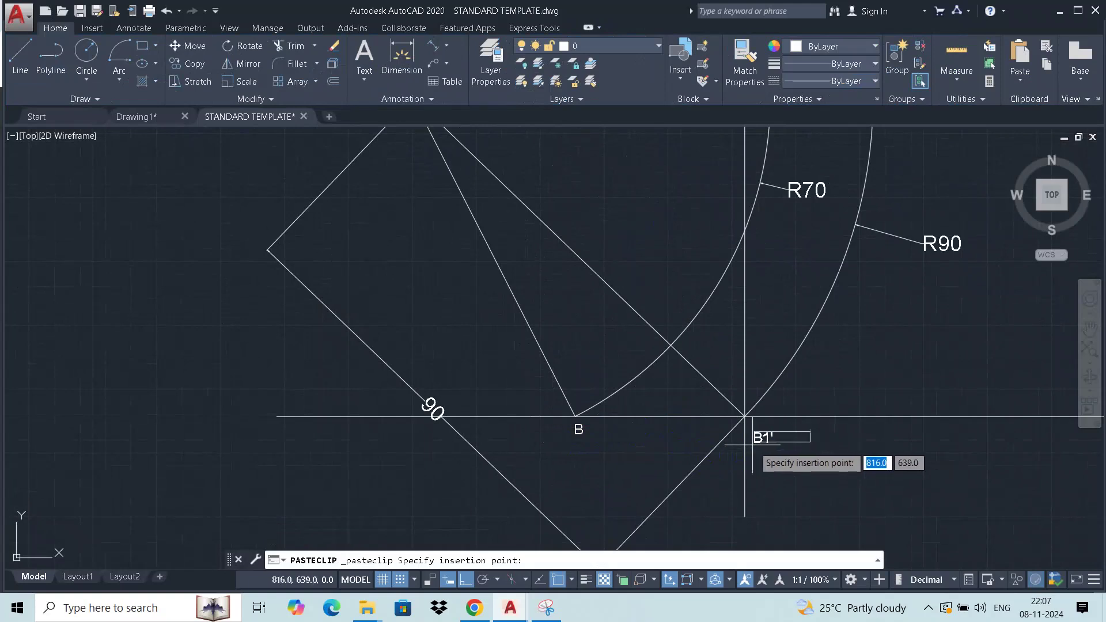
{"action": "left_click", "coordinate": [752, 439]}
{"action": "double_click", "coordinate": [768, 431]}
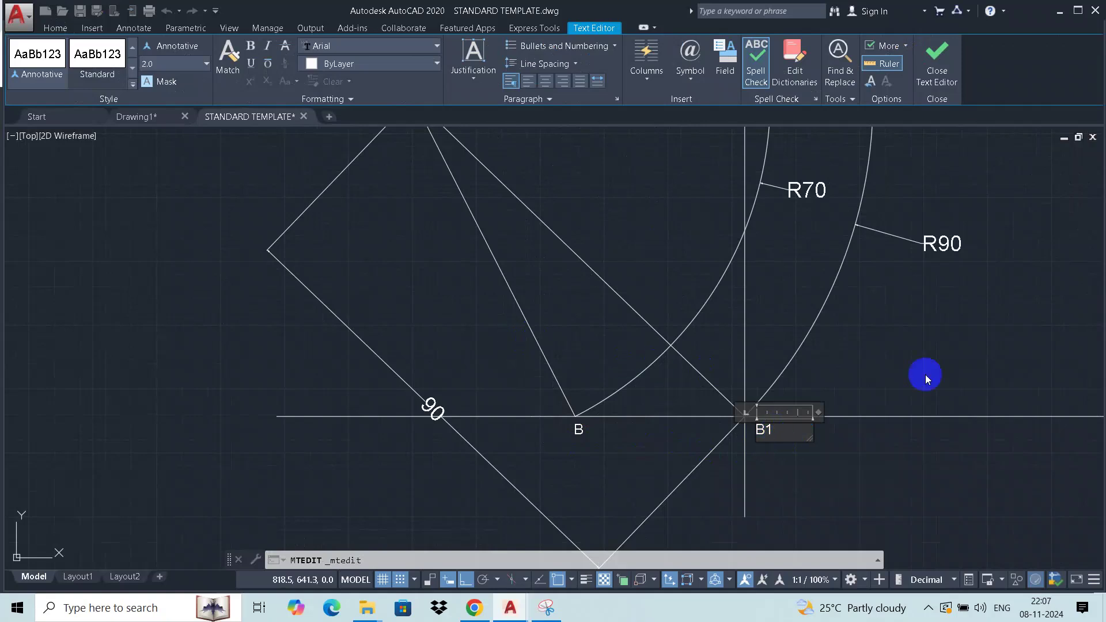
{"action": "left_click", "coordinate": [924, 375]}
{"action": "scroll", "coordinate": [597, 330], "scroll_direction": "down", "scroll_amount": 2}
Draw a vertical line with Ortho on from B' straight down to B.
{"action": "scroll", "coordinate": [602, 314], "scroll_direction": "down", "scroll_amount": 3}
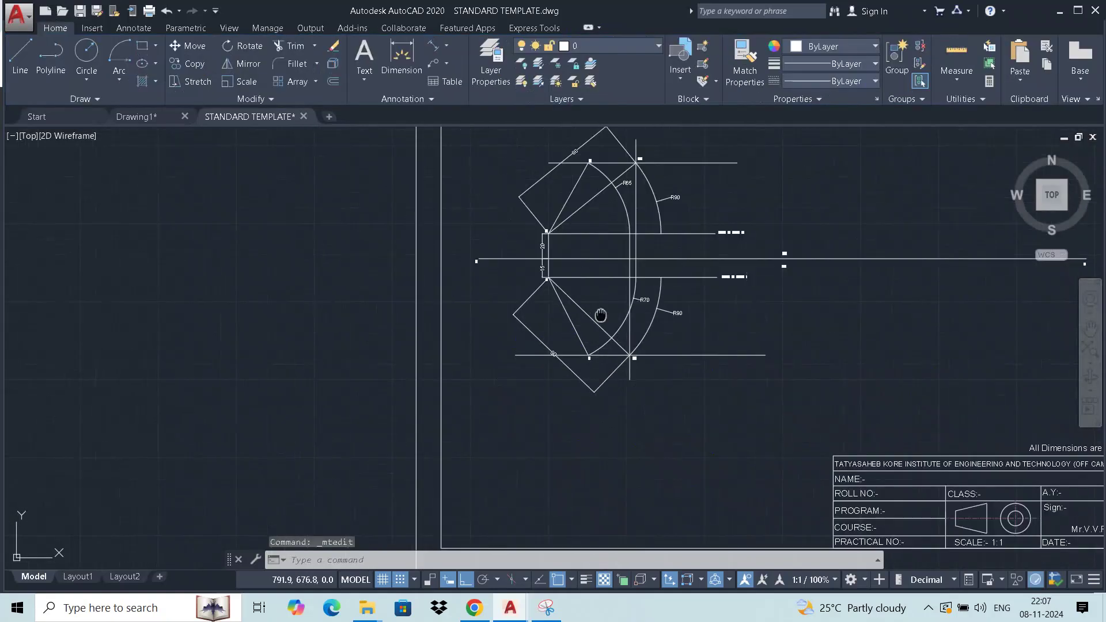
{"action": "scroll", "coordinate": [607, 308], "scroll_direction": "up", "scroll_amount": 2}
{"action": "middle_click_drag", "start_coordinate": [607, 309], "coordinate": [630, 345]}
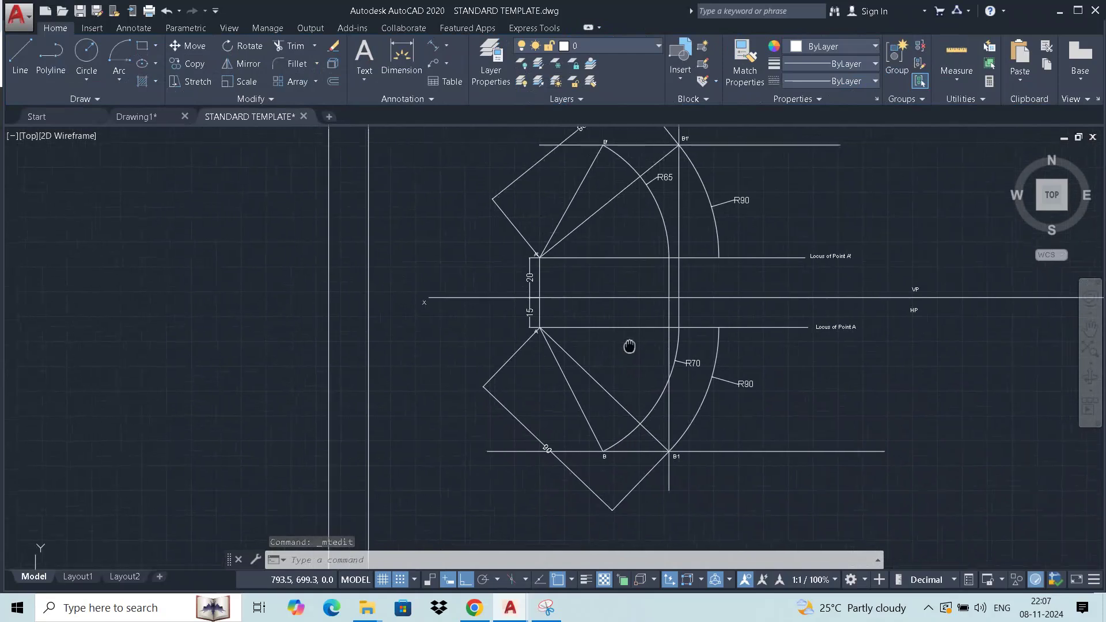
{"action": "left_click", "coordinate": [21, 59]}
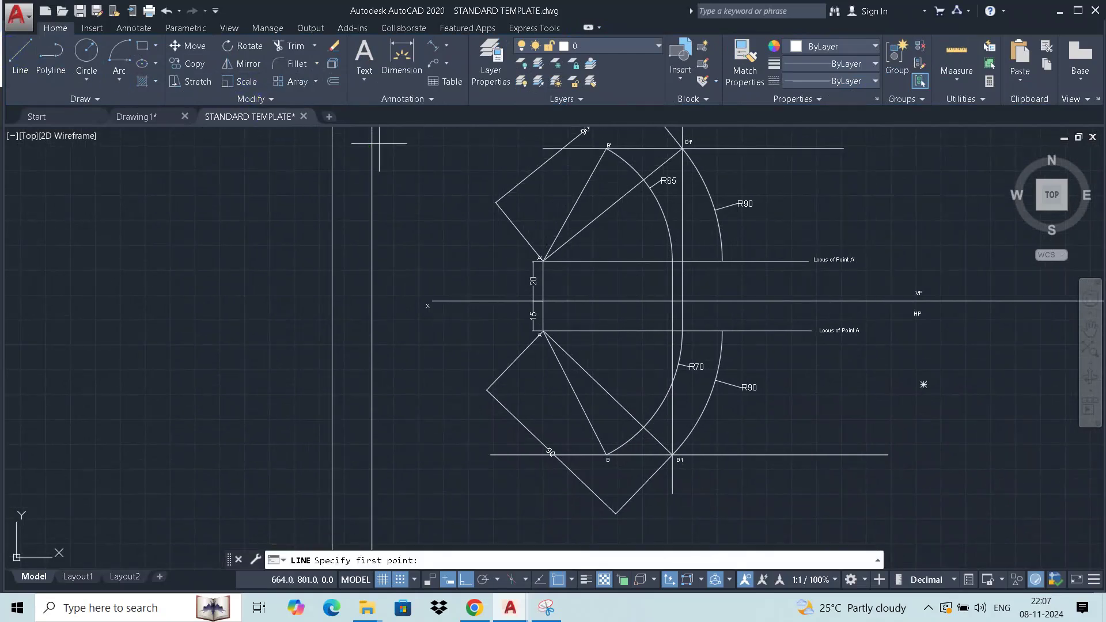
{"action": "left_click", "coordinate": [607, 147]}
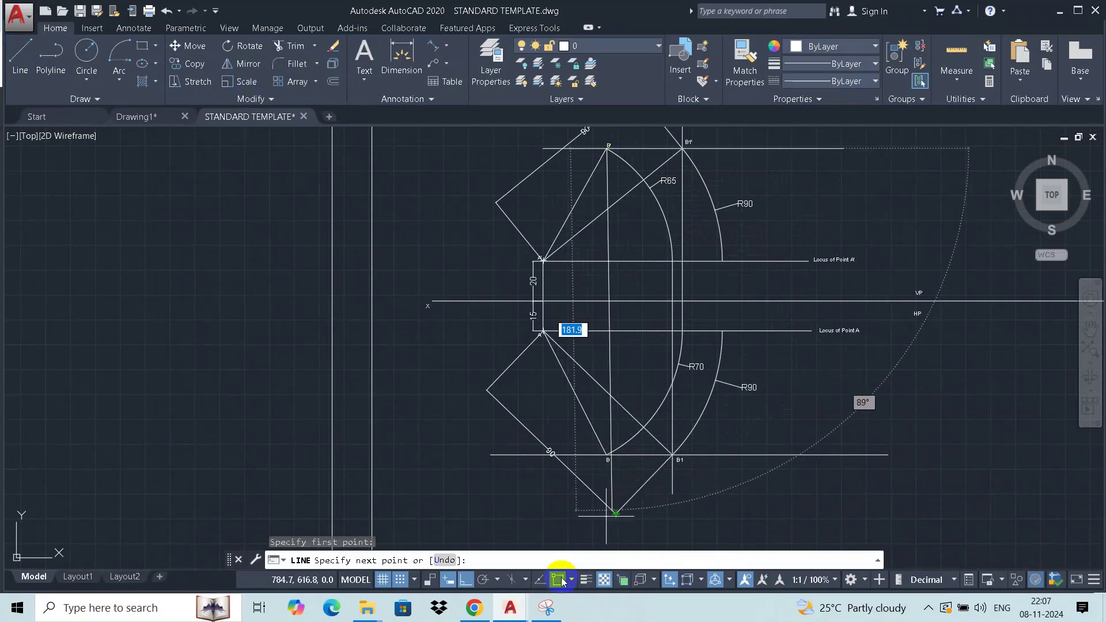
{"action": "left_click", "coordinate": [465, 581]}
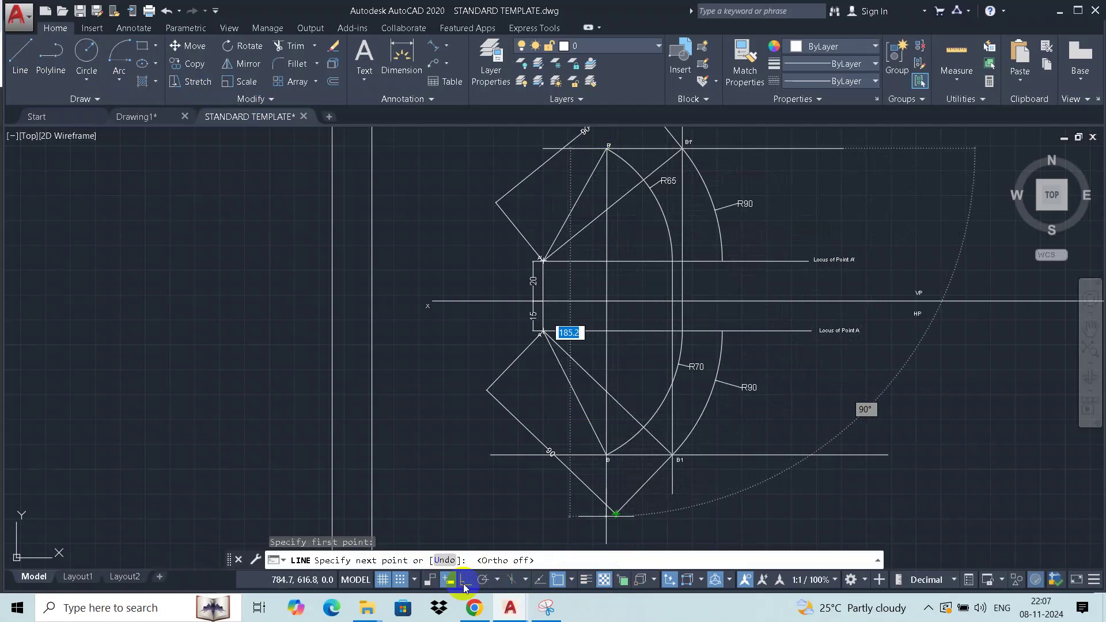
{"action": "left_click", "coordinate": [466, 580]}
{"action": "scroll", "coordinate": [599, 458], "scroll_direction": "up", "scroll_amount": 2}
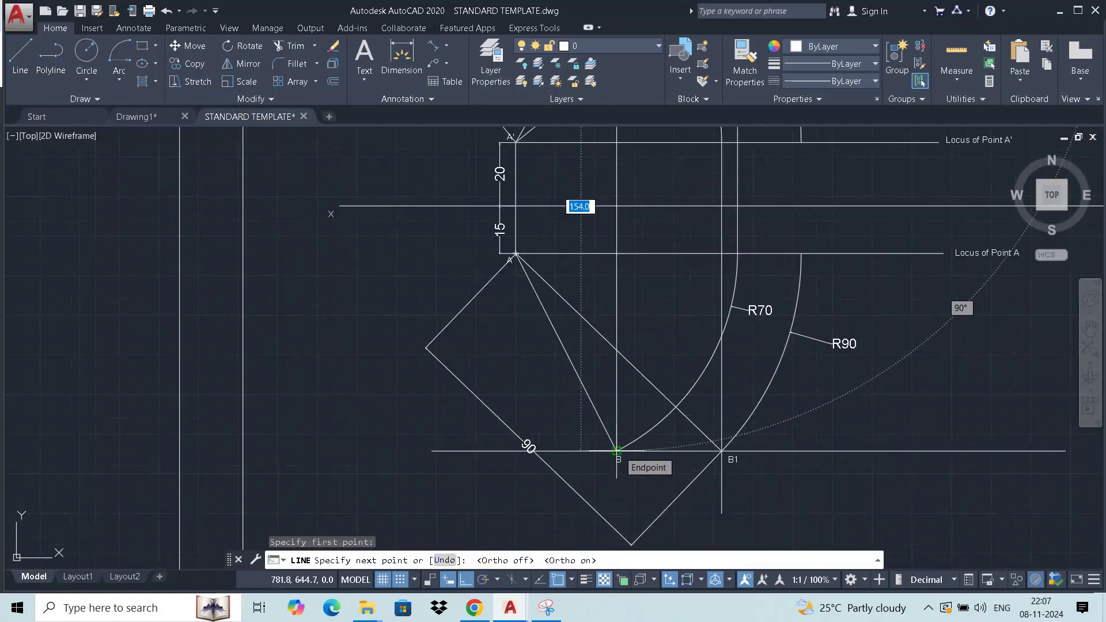
{"action": "scroll", "coordinate": [616, 450], "scroll_direction": "up", "scroll_amount": 3}
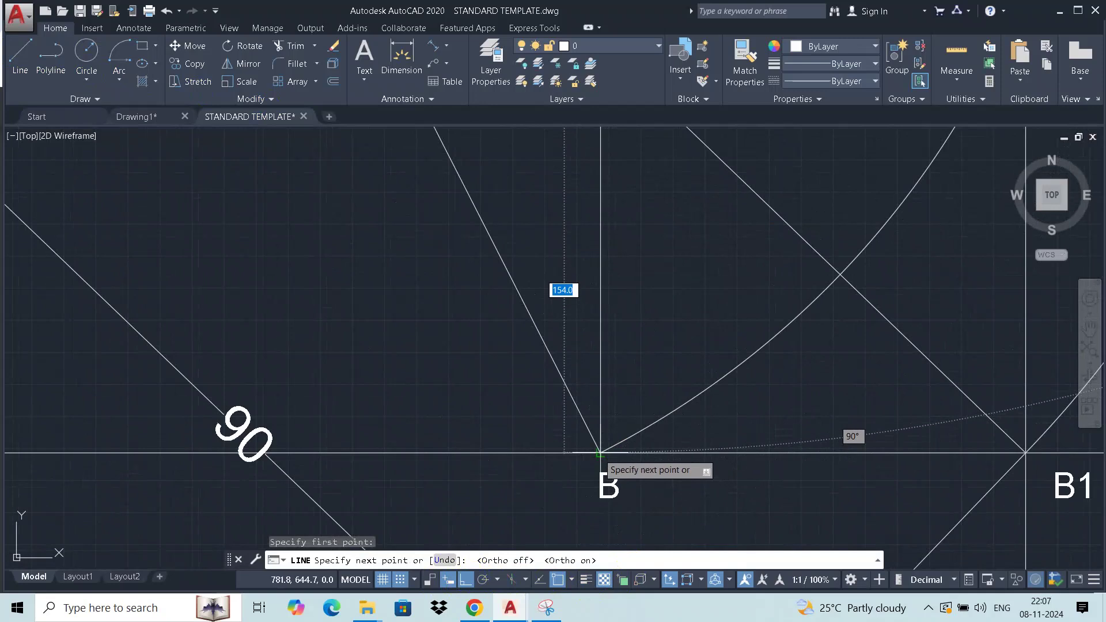
{"action": "scroll", "coordinate": [600, 453], "scroll_direction": "down", "scroll_amount": 5}
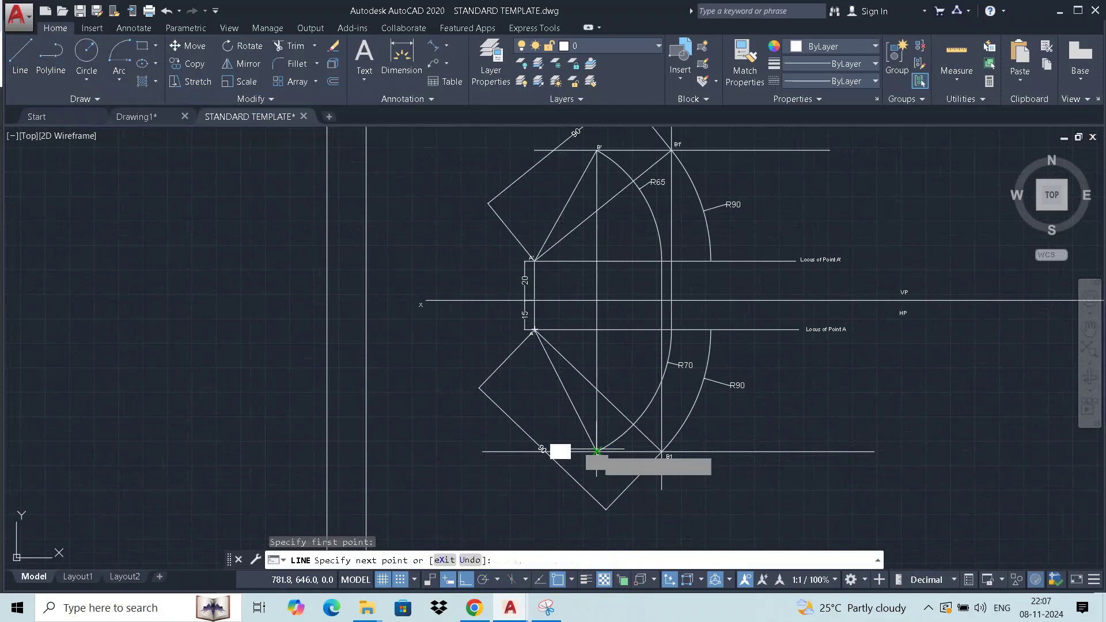
{"action": "left_click", "coordinate": [597, 453]}
{"action": "key", "text": "Escape"}
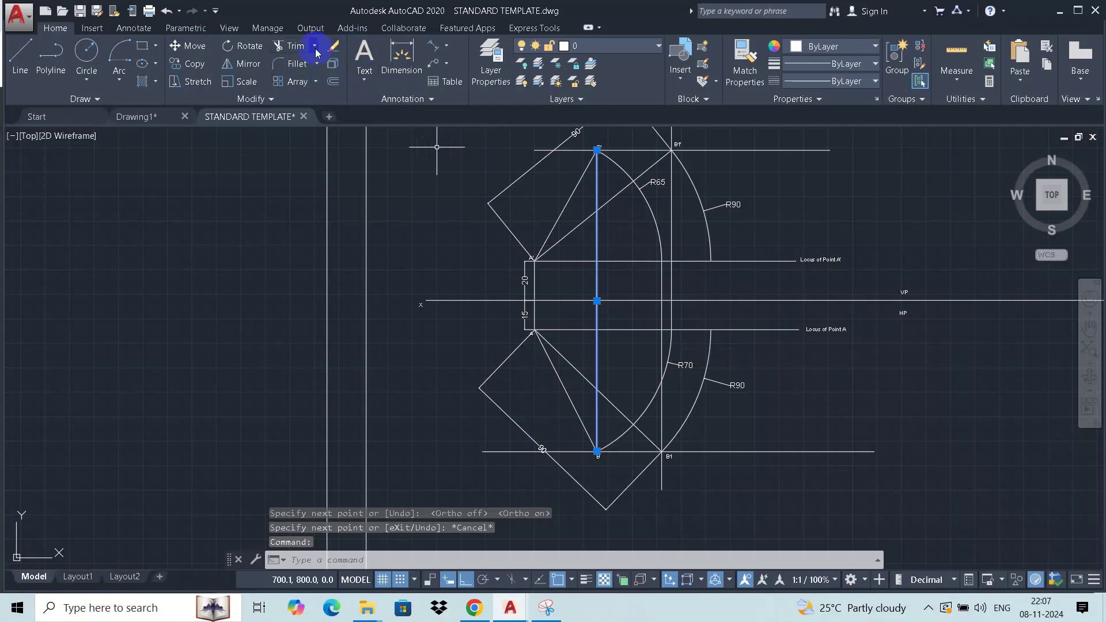
Set the B'–B line's colour to orange RGB 248,153,30 and deselect it.
{"action": "left_click", "coordinate": [839, 53]}
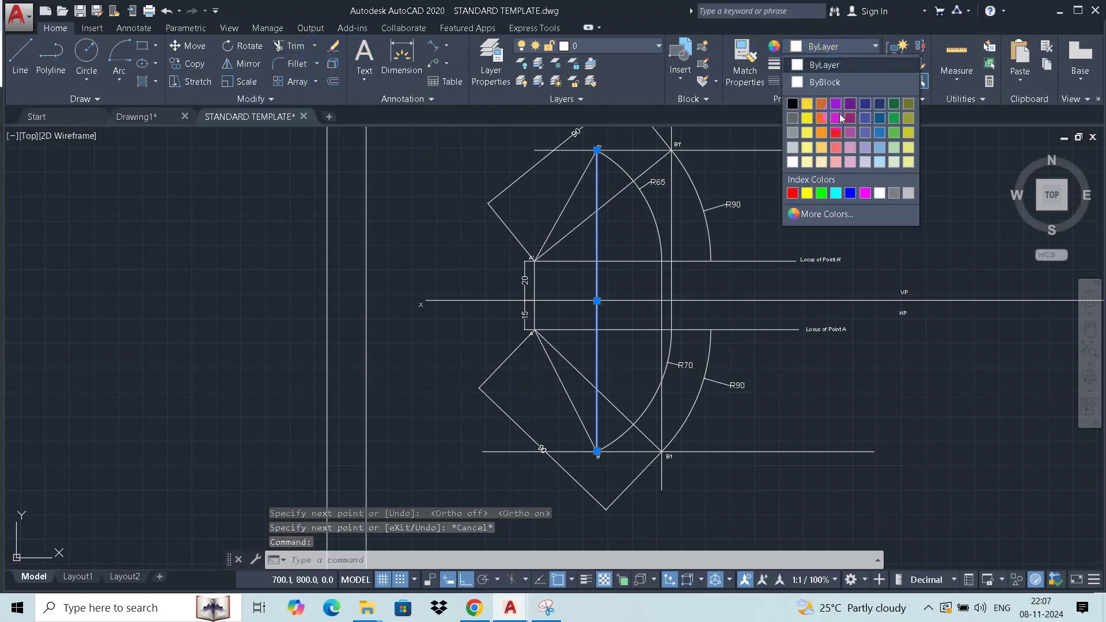
{"action": "left_click", "coordinate": [822, 134]}
{"action": "left_click", "coordinate": [843, 204]}
{"action": "key", "text": "Escape"}
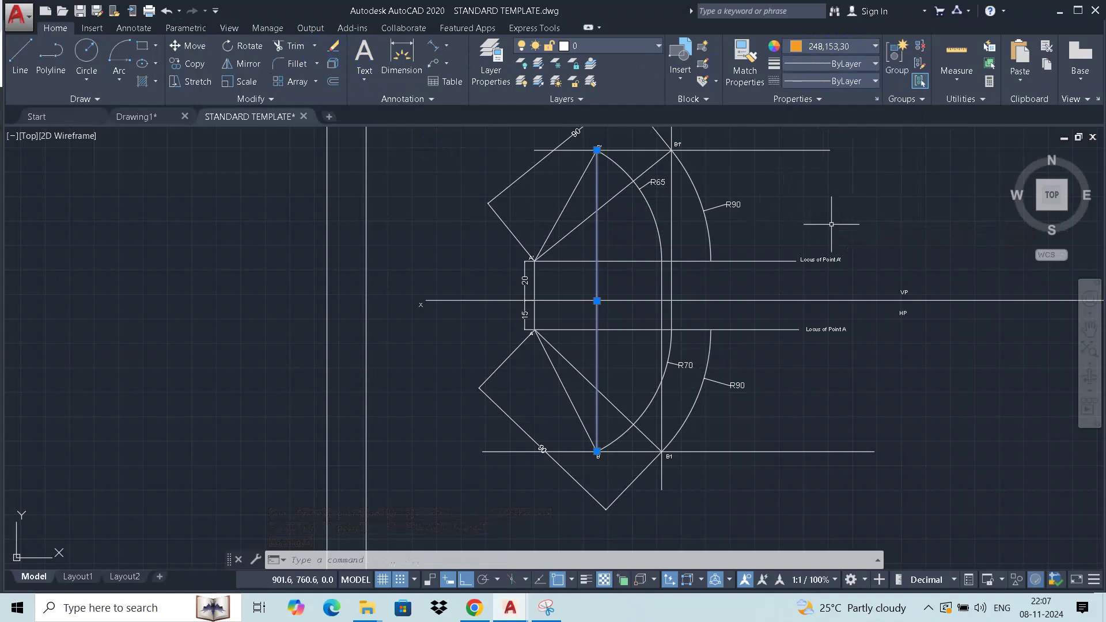
{"action": "key", "text": "Escape"}
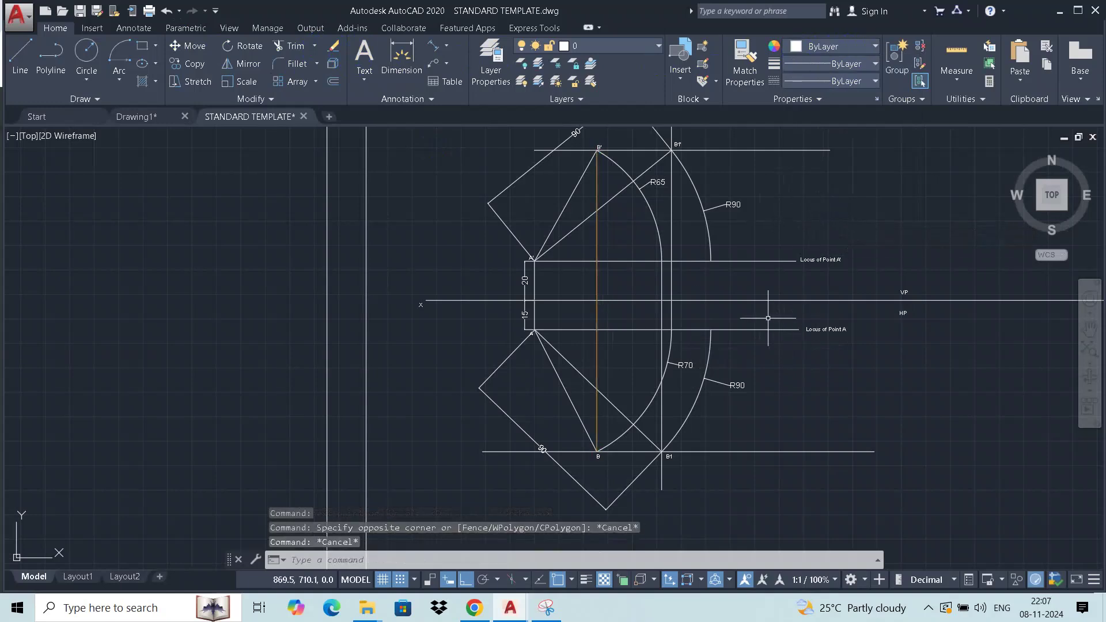
{"action": "left_click", "coordinate": [597, 238]}
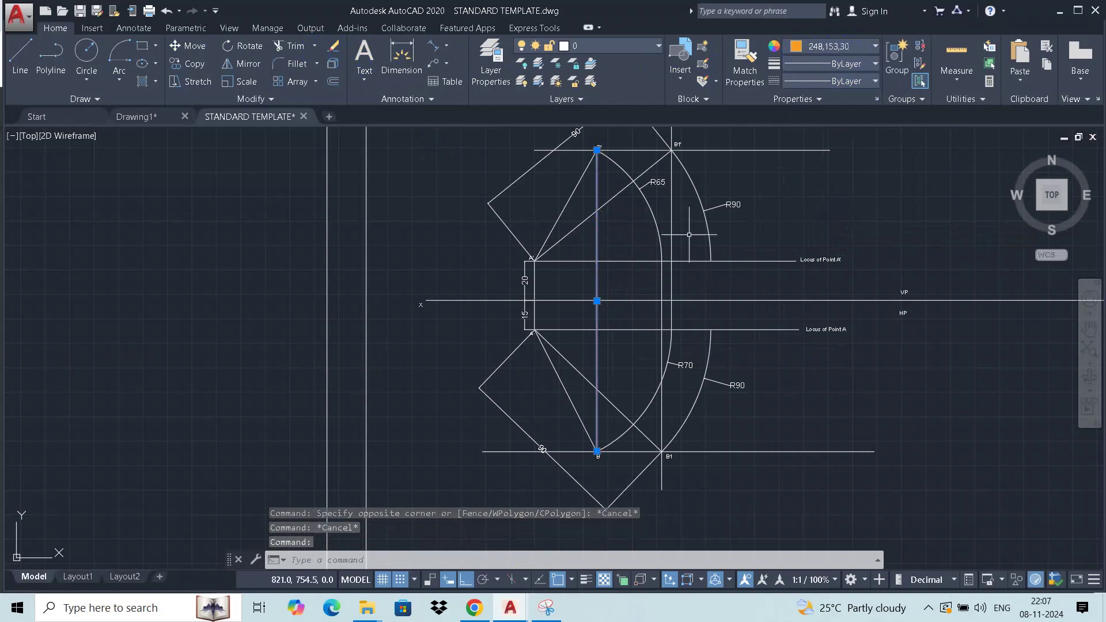
{"action": "key", "text": "Escape"}
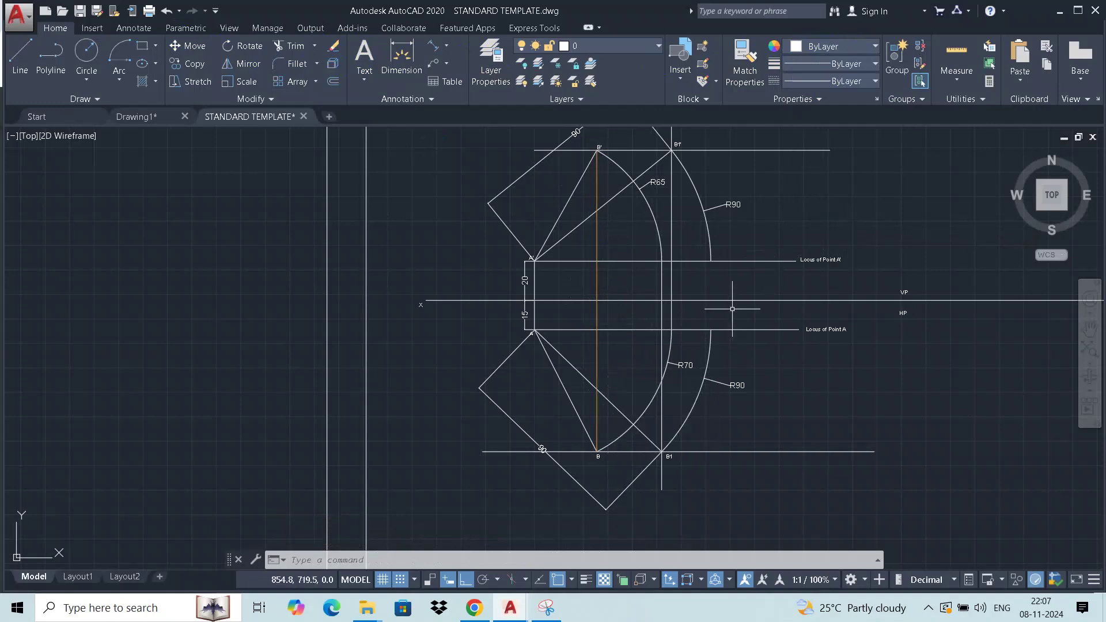
{"action": "left_click", "coordinate": [595, 287]}
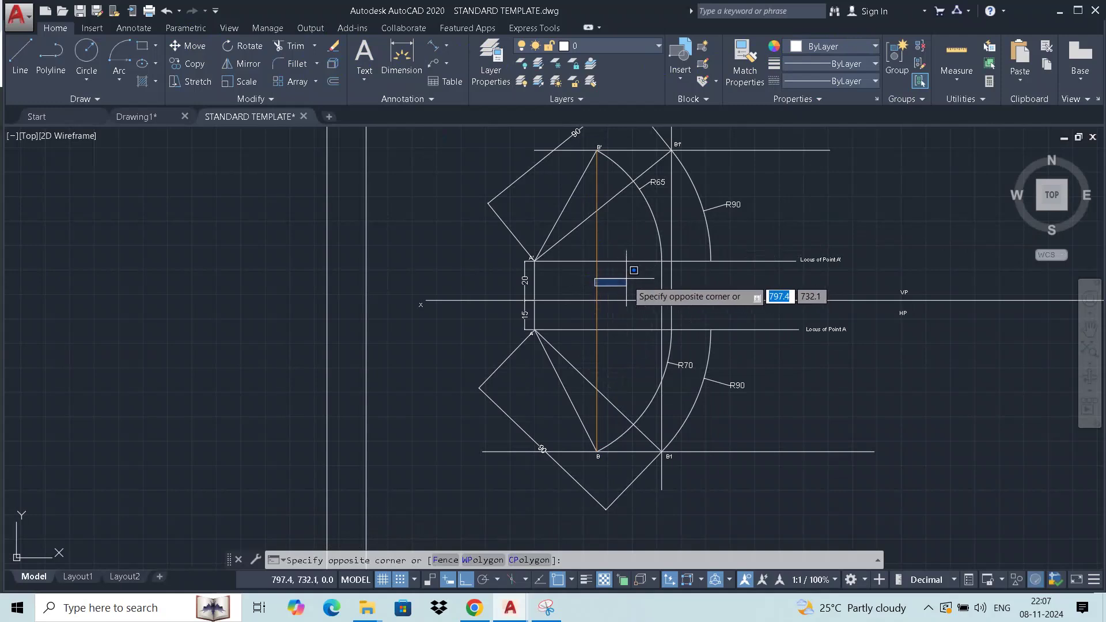
{"action": "key", "text": "Escape"}
{"action": "scroll", "coordinate": [628, 374], "scroll_direction": "down", "scroll_amount": 3}
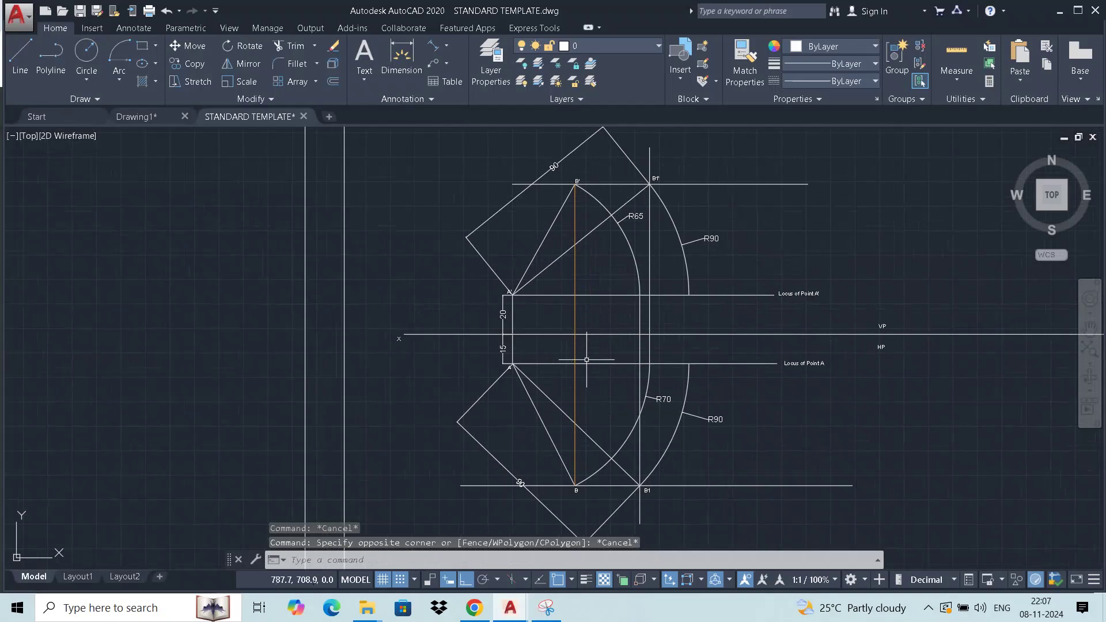
{"action": "scroll", "coordinate": [721, 334], "scroll_direction": "up", "scroll_amount": 3}
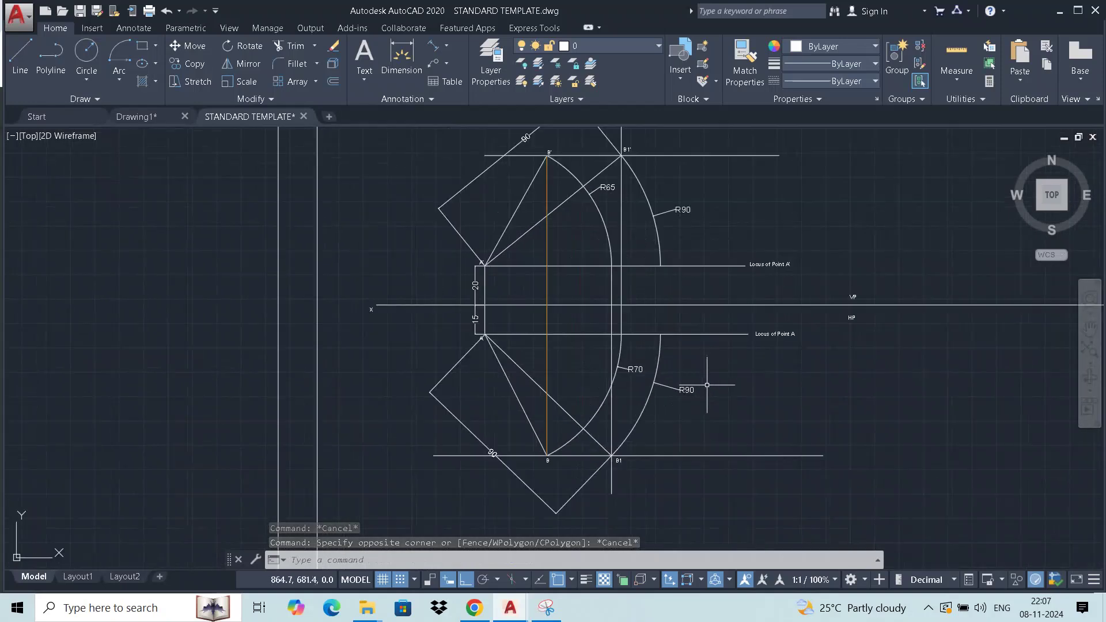
{"action": "left_click", "coordinate": [729, 287]}
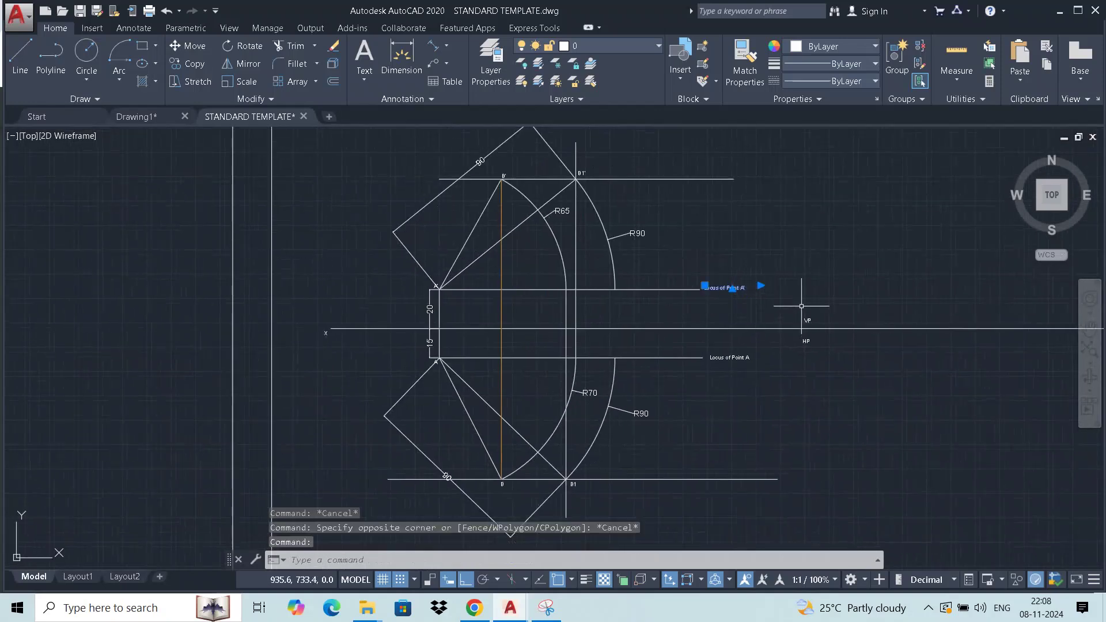
{"action": "key", "text": "Escape"}
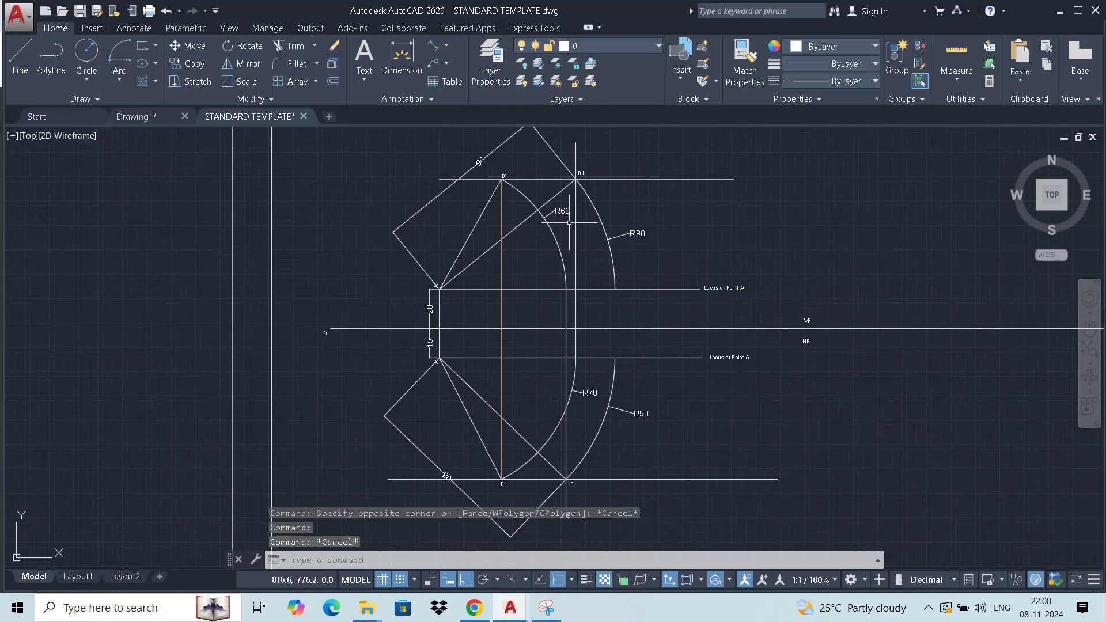
{"action": "left_click", "coordinate": [576, 380]}
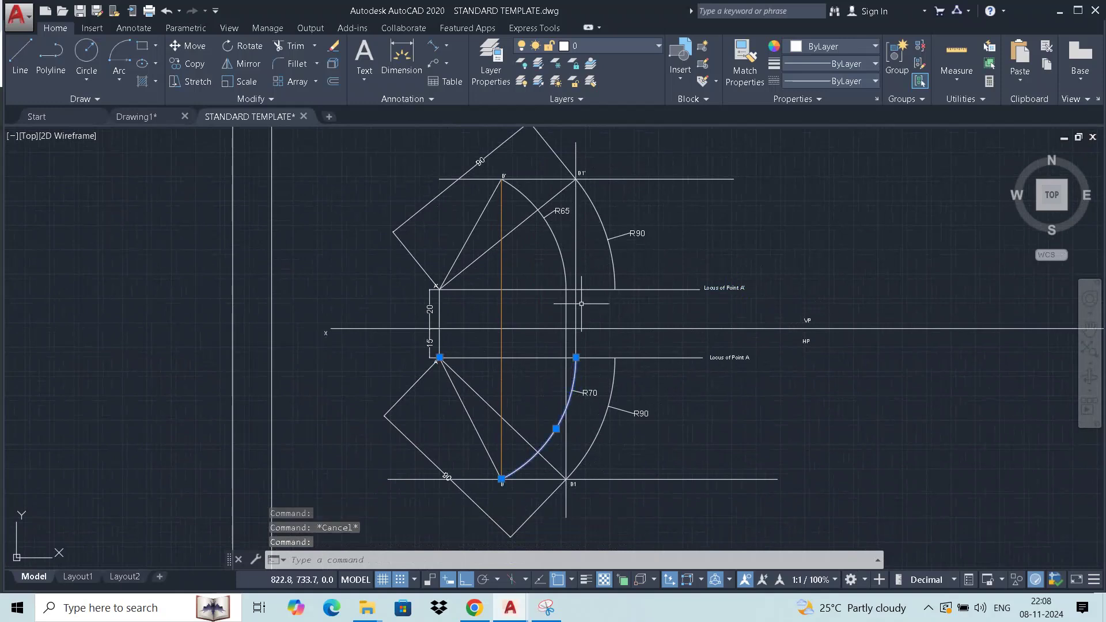
{"action": "left_click", "coordinate": [561, 257]}
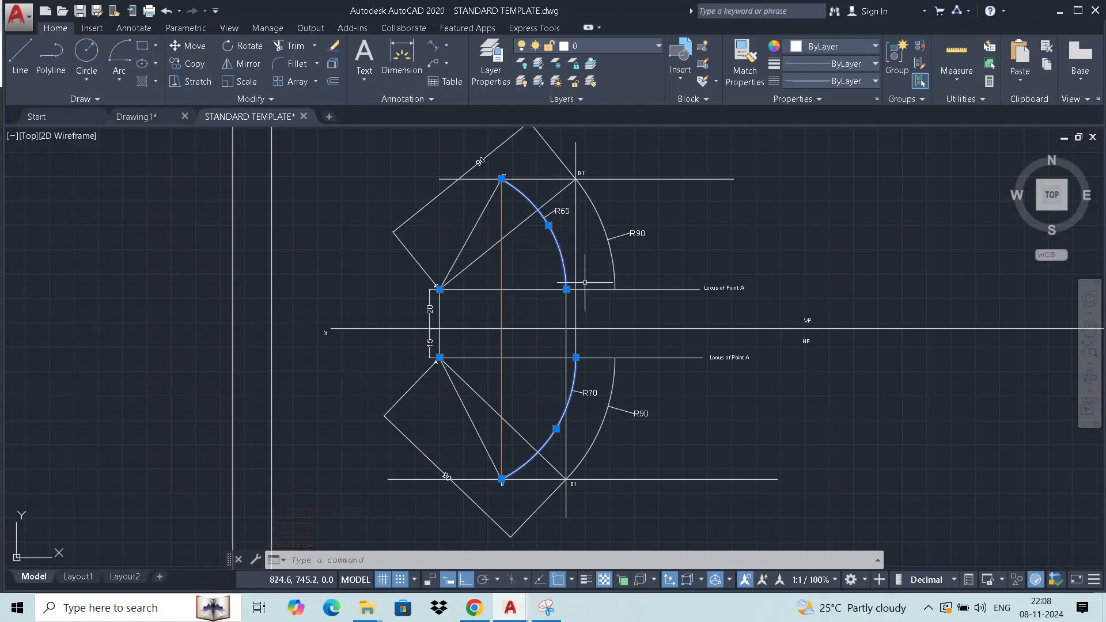
{"action": "key", "text": "Escape"}
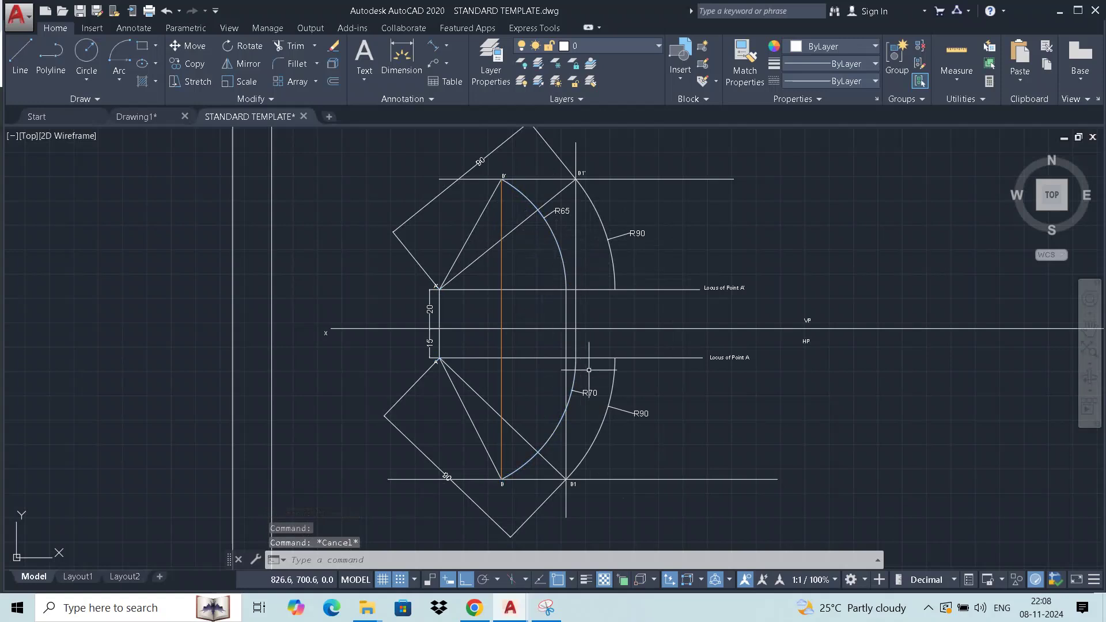
{"action": "scroll", "coordinate": [443, 283], "scroll_direction": "down", "scroll_amount": 4}
{"action": "scroll", "coordinate": [853, 311], "scroll_direction": "up", "scroll_amount": 6}
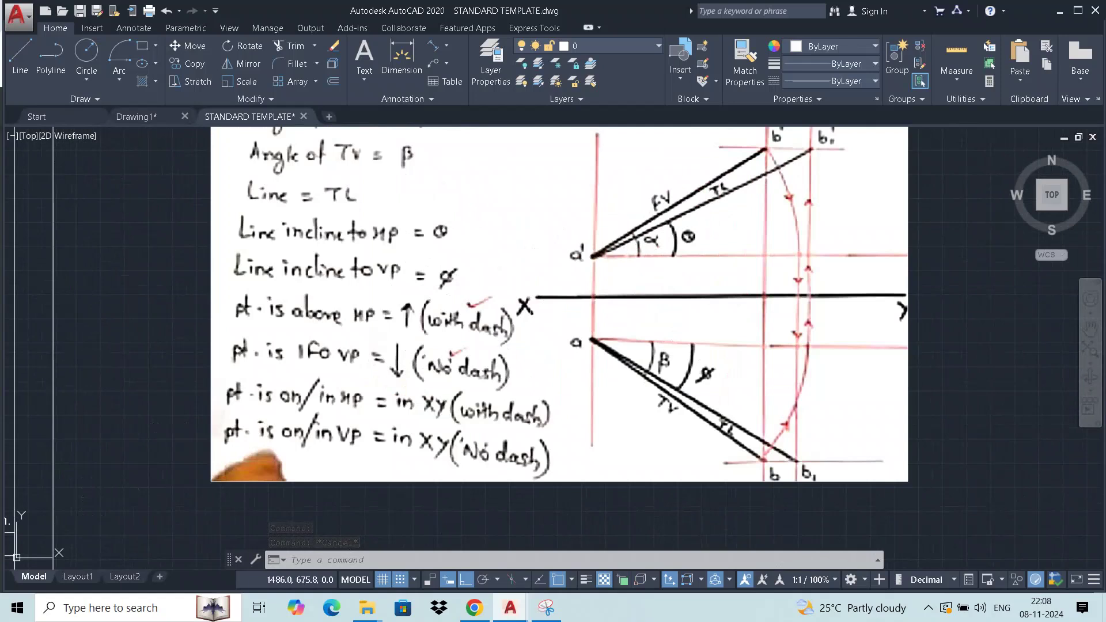
{"action": "scroll", "coordinate": [395, 346], "scroll_direction": "down", "scroll_amount": 4}
{"action": "middle_click_drag", "start_coordinate": [396, 346], "coordinate": [716, 351]}
{"action": "scroll", "coordinate": [381, 292], "scroll_direction": "up", "scroll_amount": 2}
{"action": "middle_click_drag", "start_coordinate": [381, 292], "coordinate": [398, 298]}
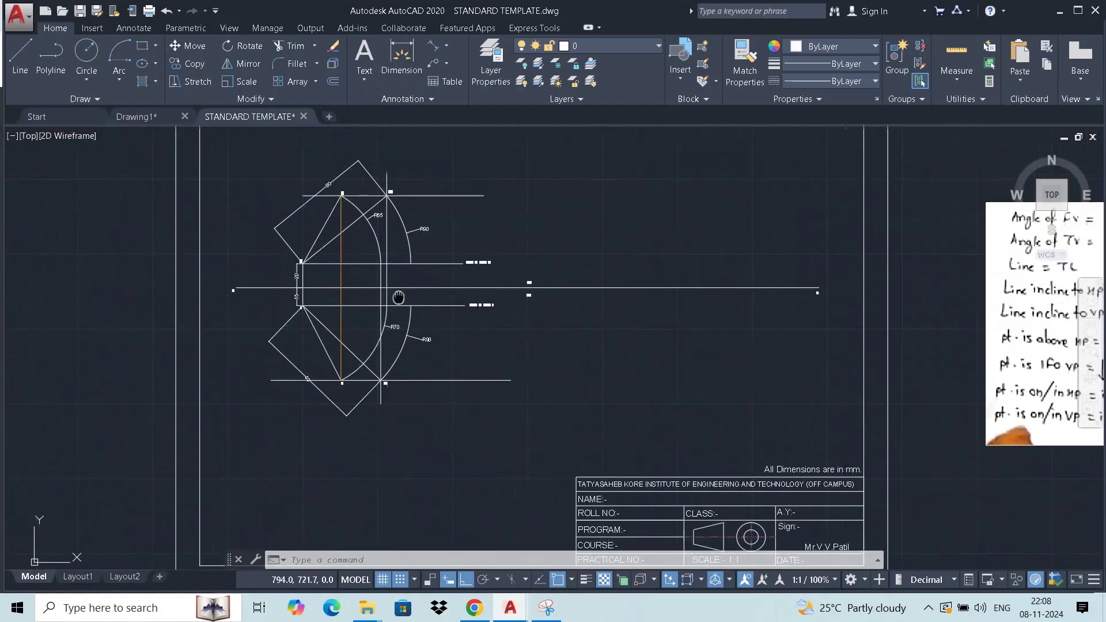
{"action": "scroll", "coordinate": [398, 297], "scroll_direction": "up", "scroll_amount": 3}
Add angular dimensions of 39° at A' and 44° at A against the locus lines.
{"action": "scroll", "coordinate": [403, 242], "scroll_direction": "down", "scroll_amount": 1}
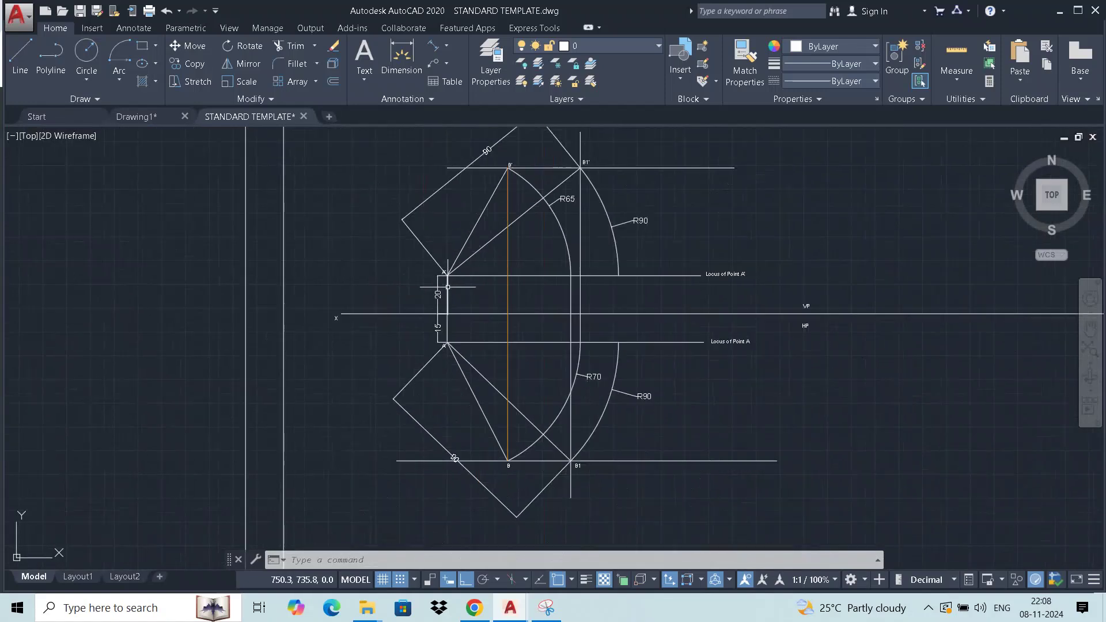
{"action": "left_click", "coordinate": [449, 54]}
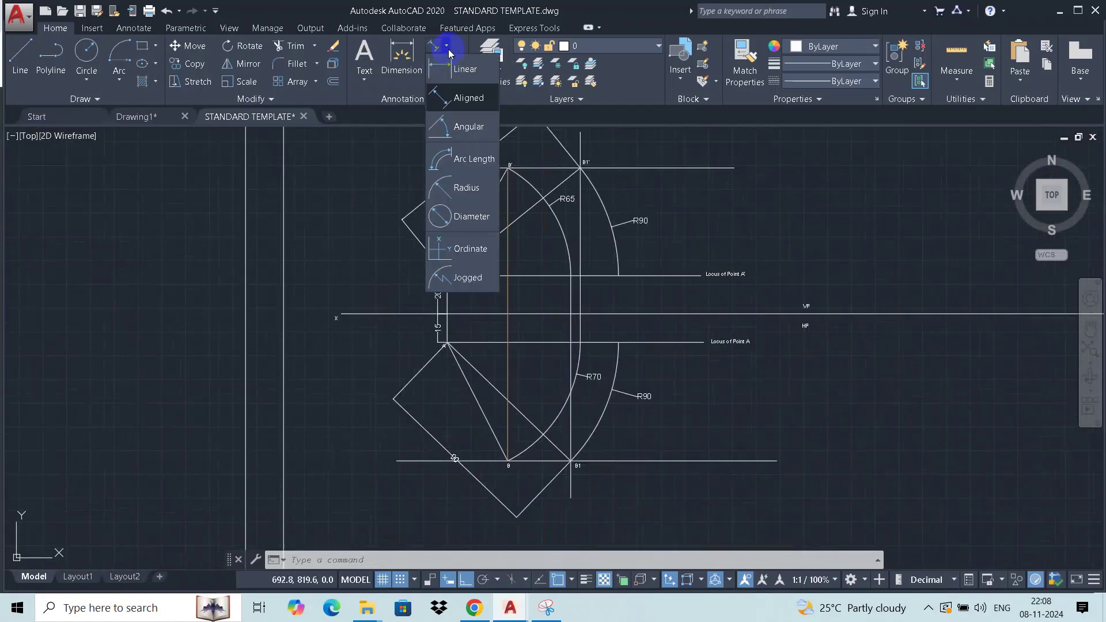
{"action": "left_click", "coordinate": [448, 121]}
{"action": "left_click", "coordinate": [484, 245]}
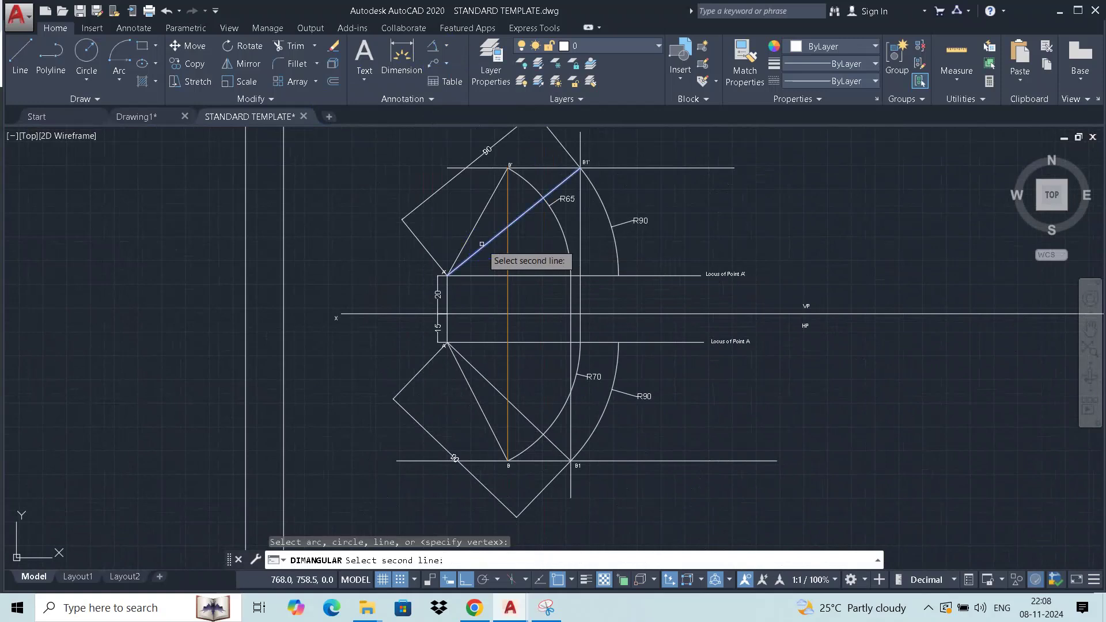
{"action": "left_click", "coordinate": [493, 275]}
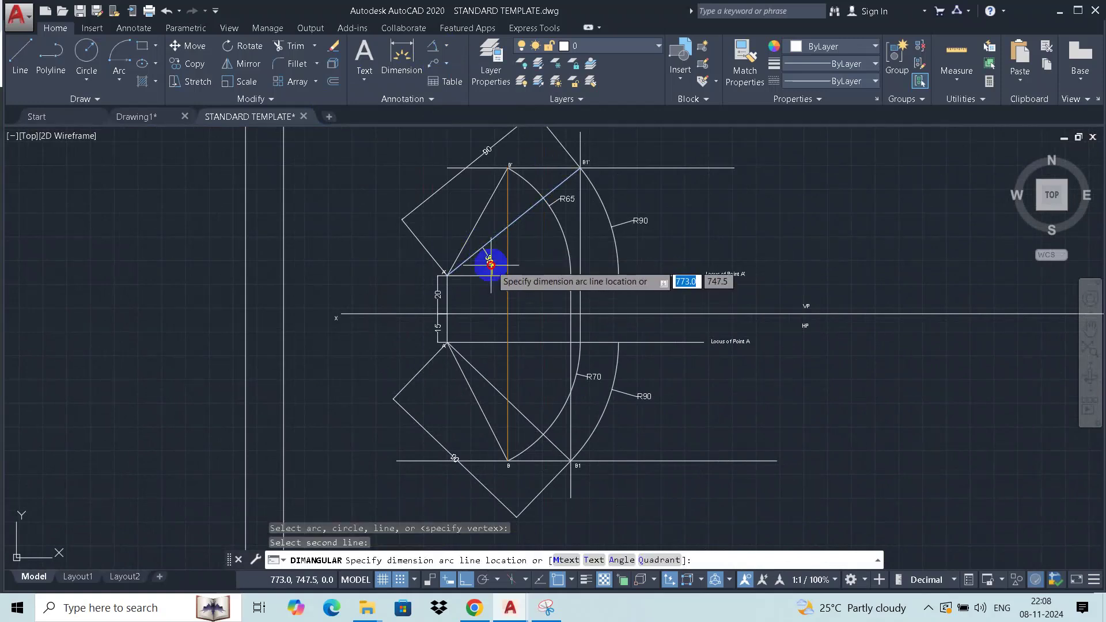
{"action": "left_click", "coordinate": [489, 264]}
{"action": "right_click", "coordinate": [750, 190]}
{"action": "left_click", "coordinate": [772, 202]}
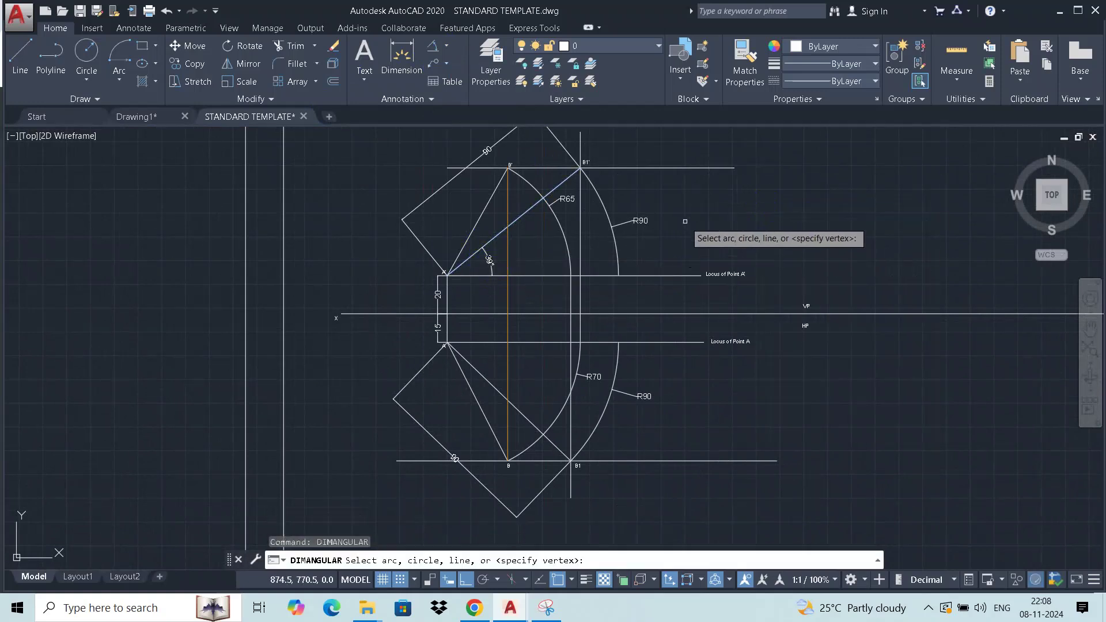
{"action": "key", "text": "Escape"}
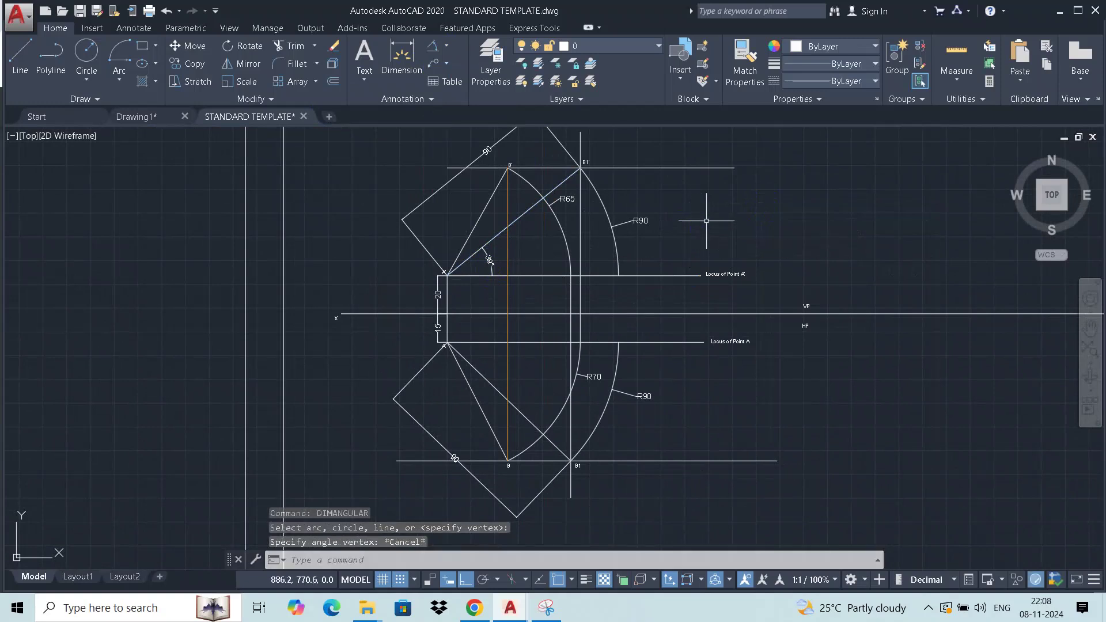
{"action": "right_click", "coordinate": [708, 222]}
{"action": "left_click", "coordinate": [735, 232]}
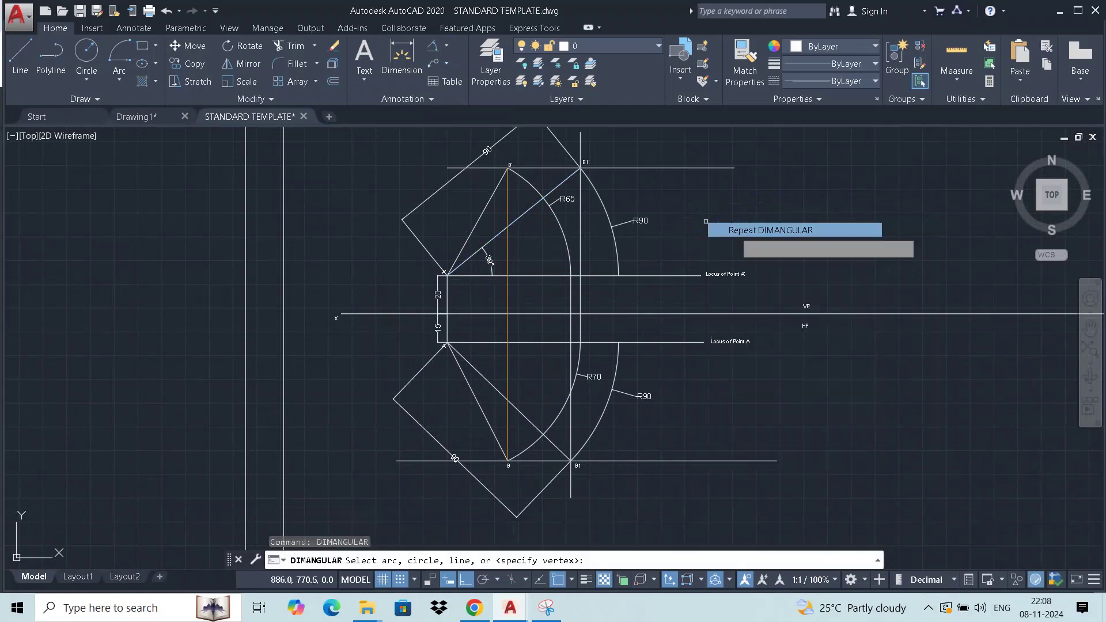
{"action": "left_click", "coordinate": [487, 343]}
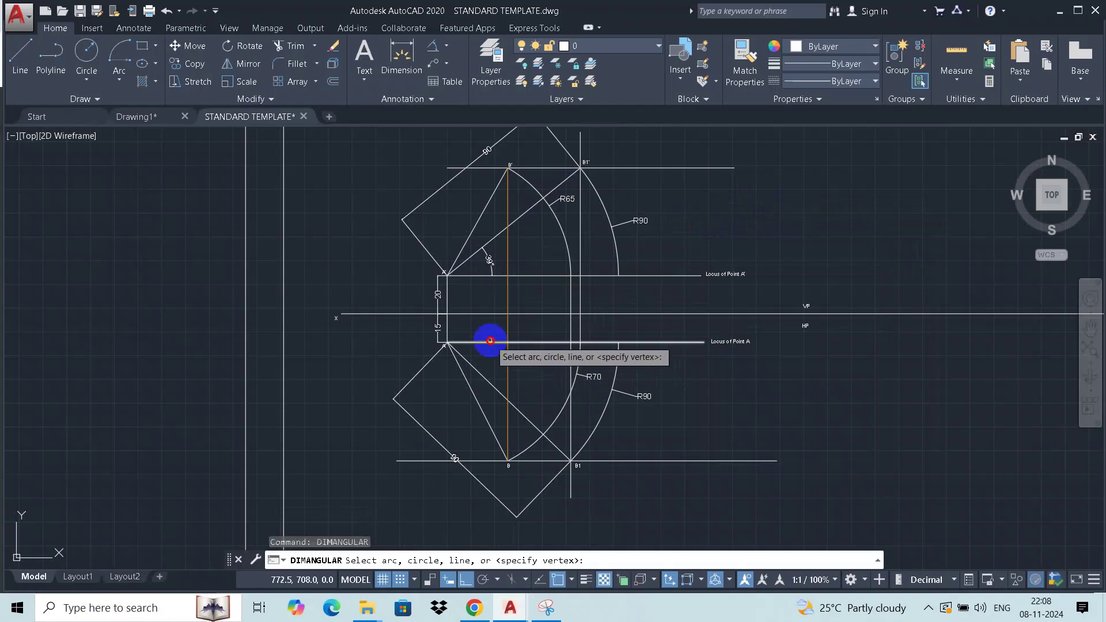
{"action": "left_click", "coordinate": [470, 370]}
{"action": "left_click", "coordinate": [496, 358]}
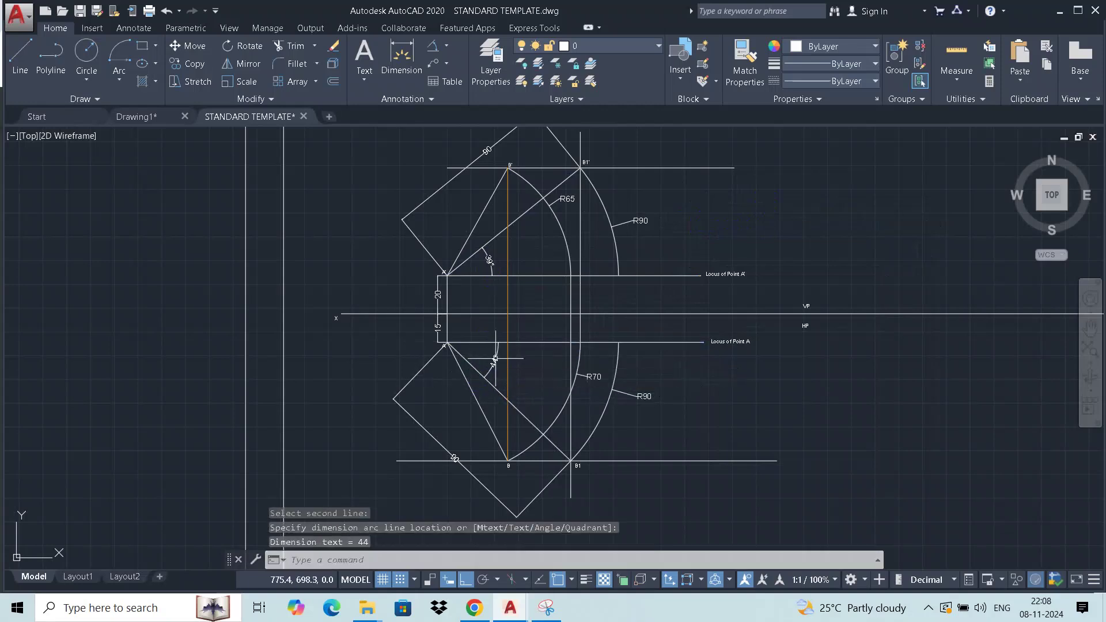
Add angular dimensions of 61° between A'B' and 63° between AB and their locus lines.
{"action": "scroll", "coordinate": [494, 360], "scroll_direction": "up", "scroll_amount": 2}
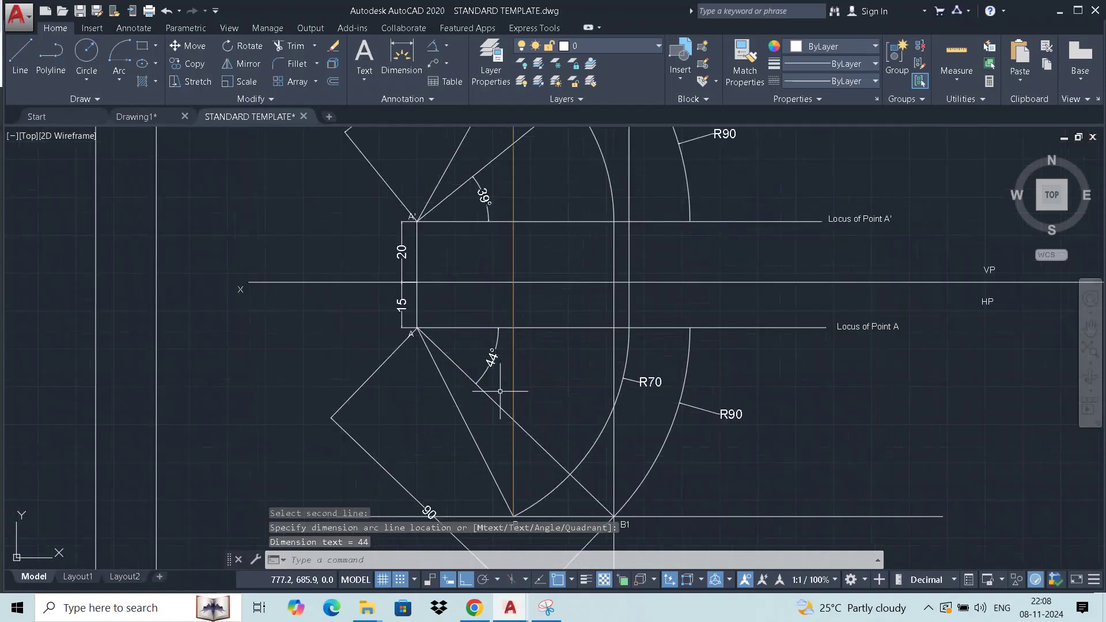
{"action": "scroll", "coordinate": [586, 363], "scroll_direction": "down", "scroll_amount": 2}
{"action": "right_click", "coordinate": [801, 233]}
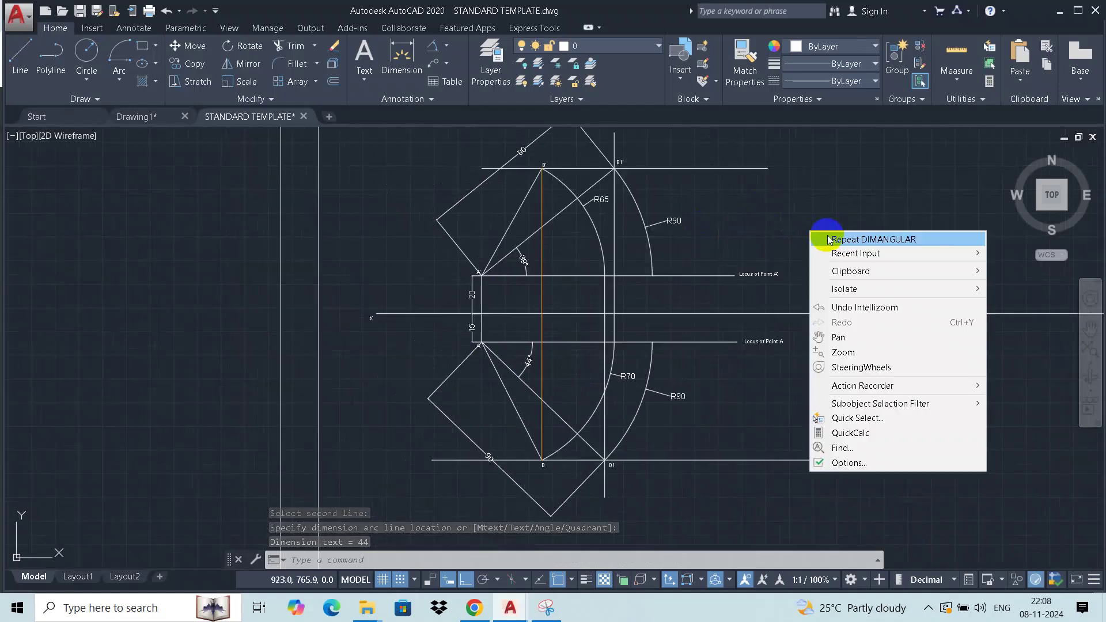
{"action": "left_click", "coordinate": [824, 239]}
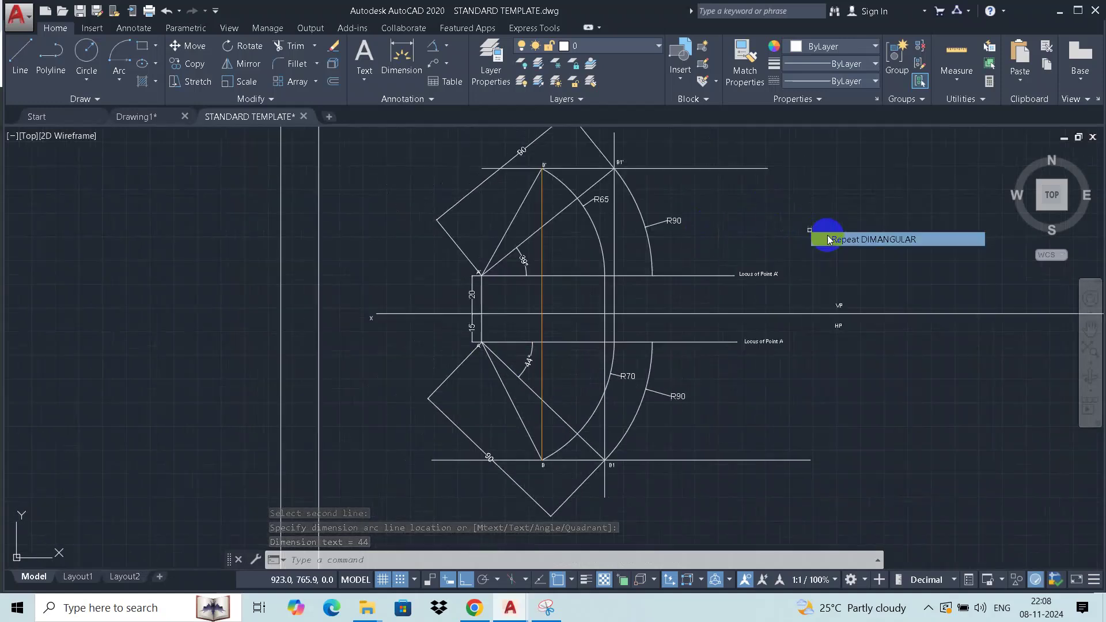
{"action": "left_click", "coordinate": [507, 231]}
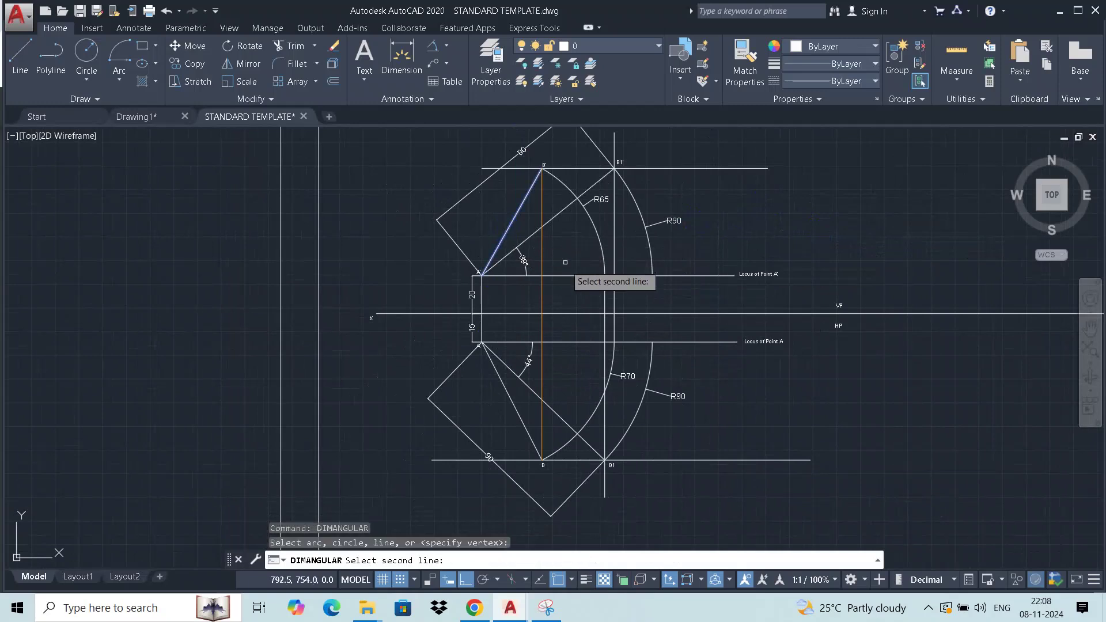
{"action": "left_click", "coordinate": [552, 274]}
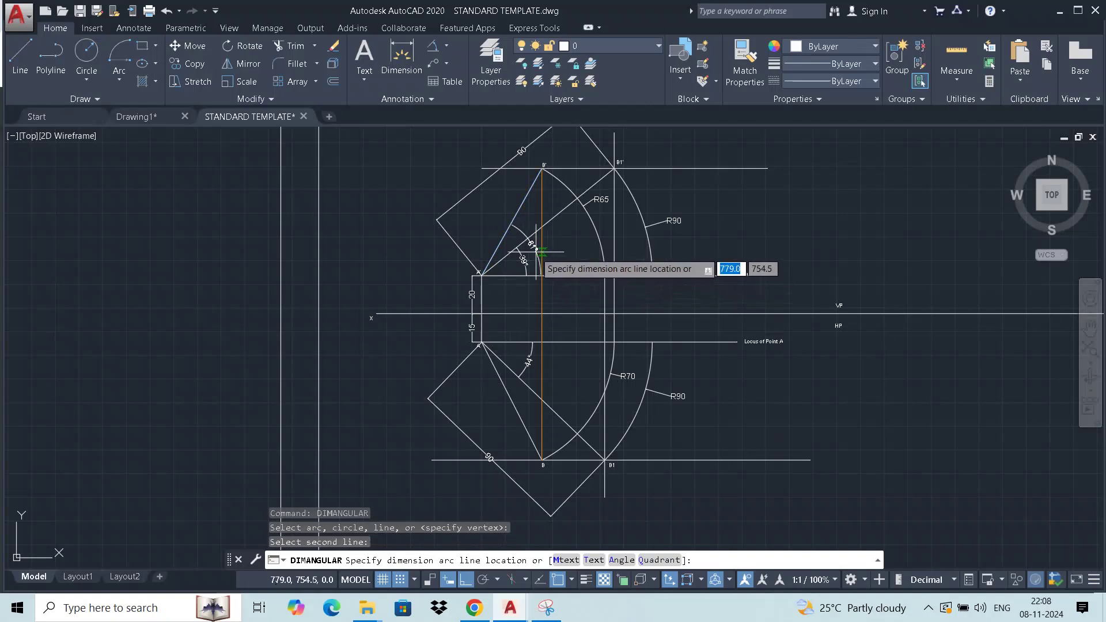
{"action": "left_click", "coordinate": [531, 249]}
{"action": "right_click", "coordinate": [740, 224]}
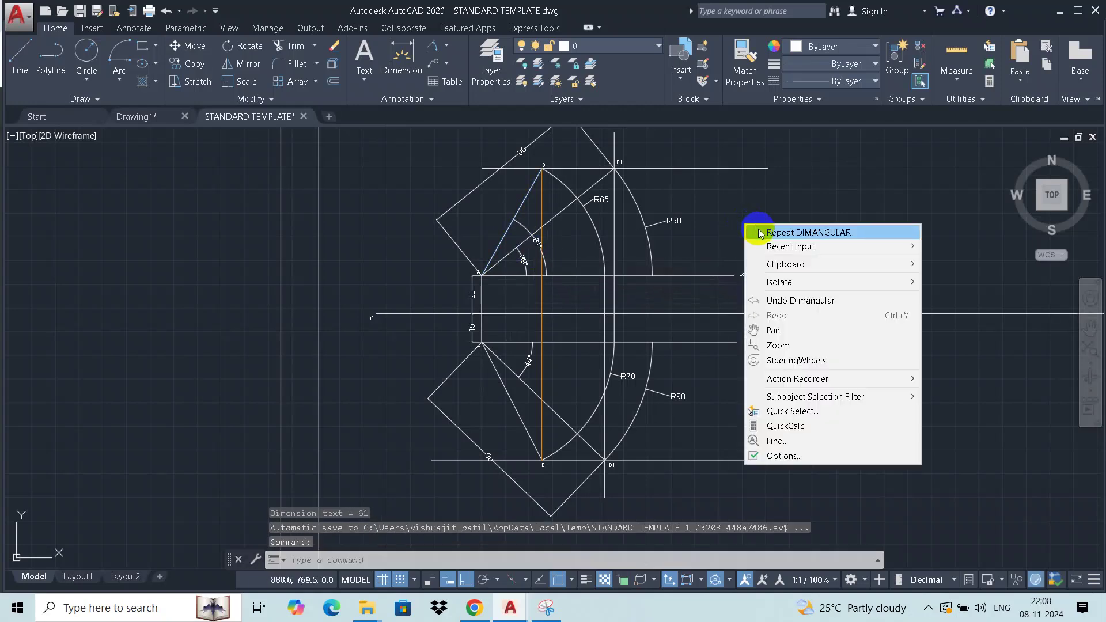
{"action": "left_click", "coordinate": [761, 229]}
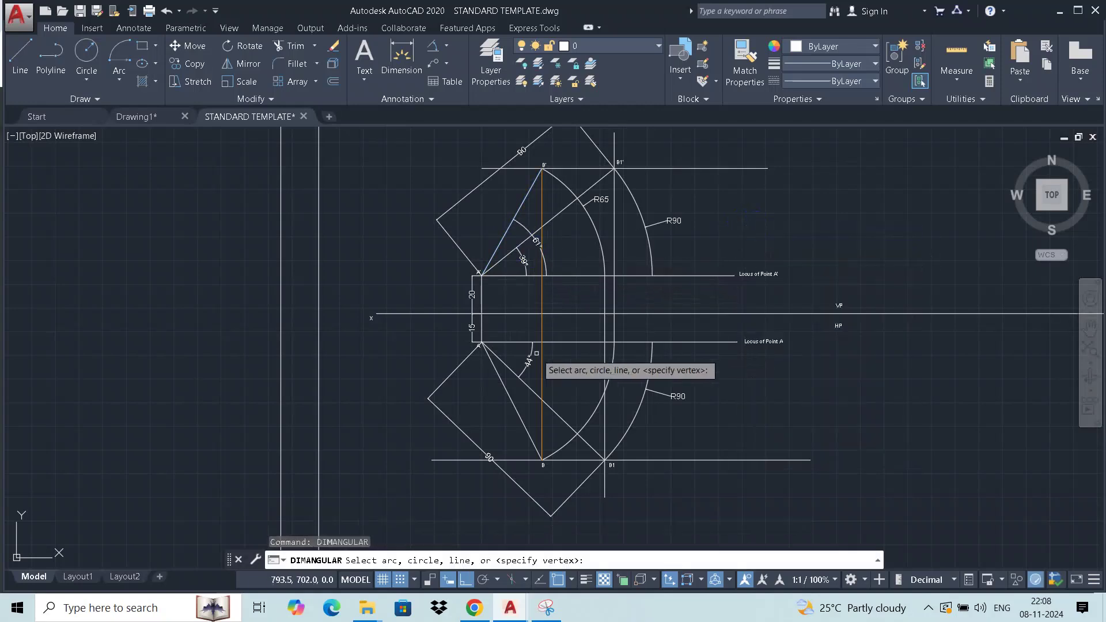
{"action": "left_click", "coordinate": [505, 391]}
{"action": "left_click", "coordinate": [569, 344]}
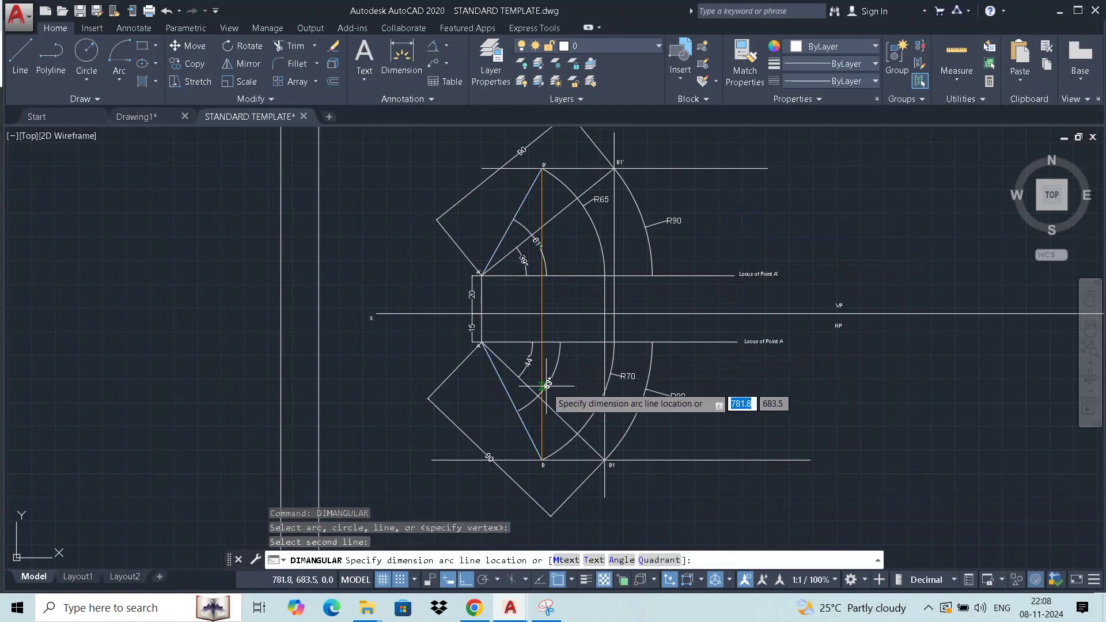
{"action": "left_click", "coordinate": [547, 387]}
Move the 63° dimension text clear of the 44° dimension.
{"action": "scroll", "coordinate": [610, 385], "scroll_direction": "up", "scroll_amount": 2}
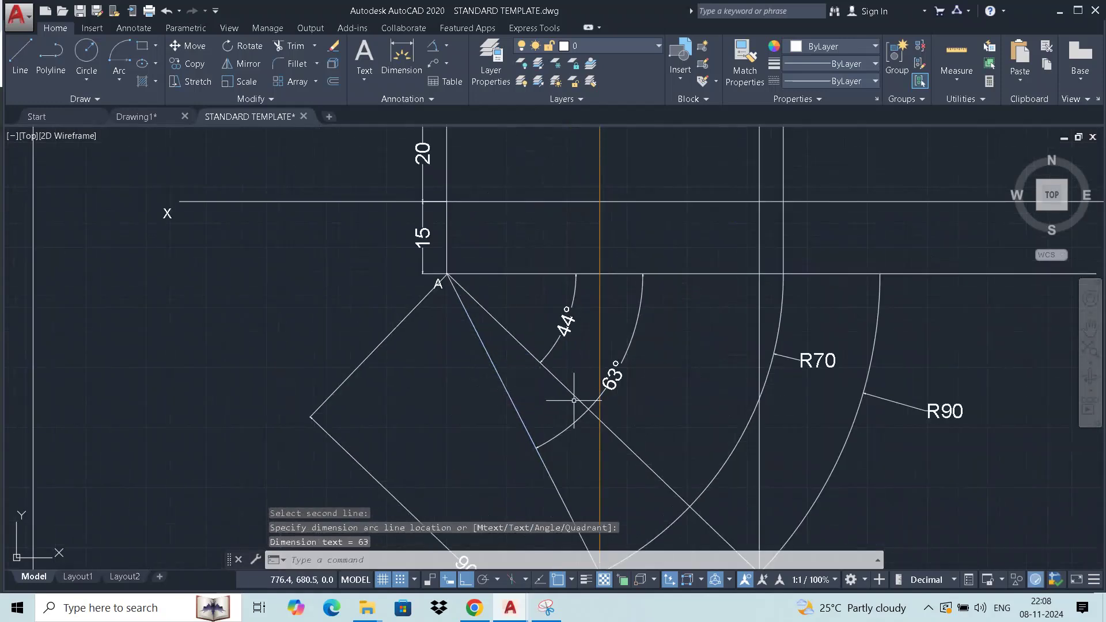
{"action": "scroll", "coordinate": [623, 388], "scroll_direction": "down", "scroll_amount": 5}
{"action": "scroll", "coordinate": [631, 406], "scroll_direction": "up", "scroll_amount": 3}
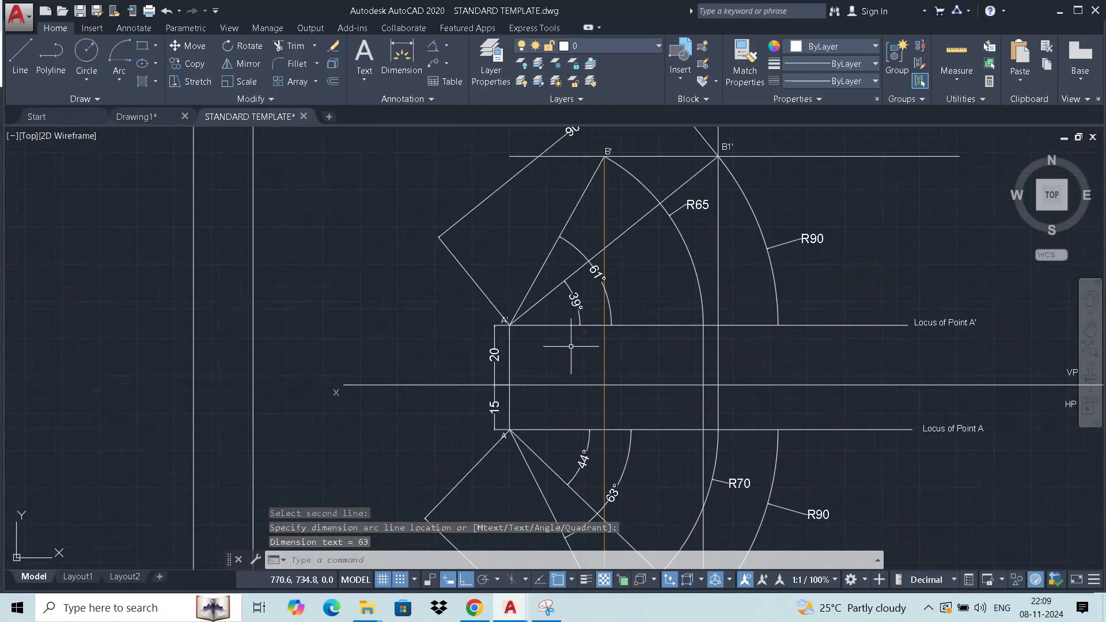
{"action": "scroll", "coordinate": [571, 342], "scroll_direction": "down", "scroll_amount": 2}
{"action": "scroll", "coordinate": [600, 438], "scroll_direction": "up", "scroll_amount": 3}
{"action": "left_click", "coordinate": [601, 450]}
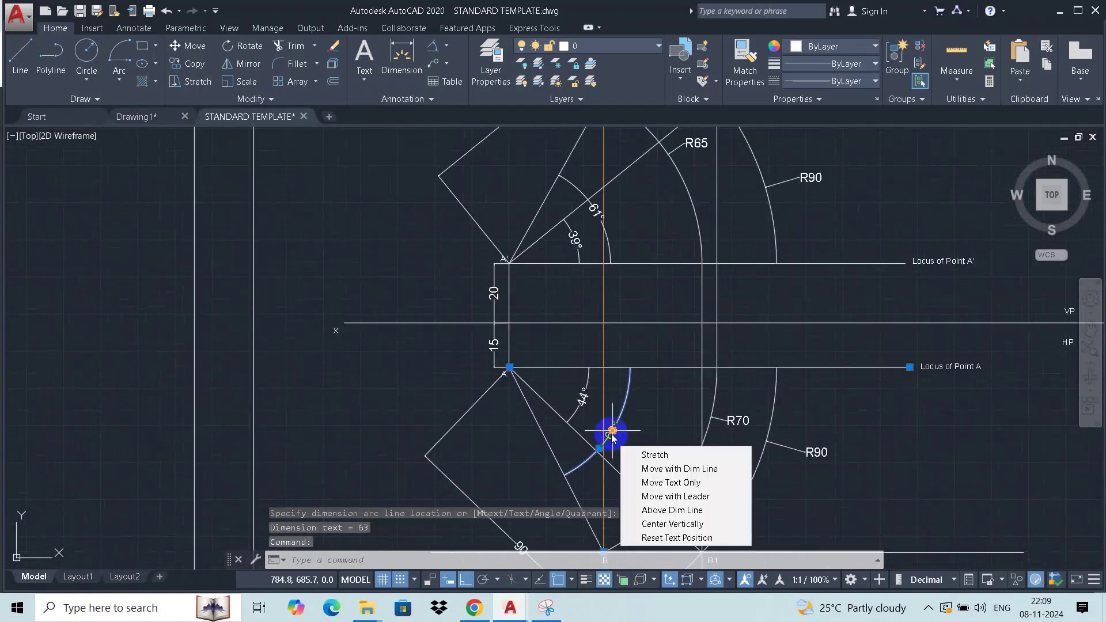
{"action": "left_click", "coordinate": [613, 431]}
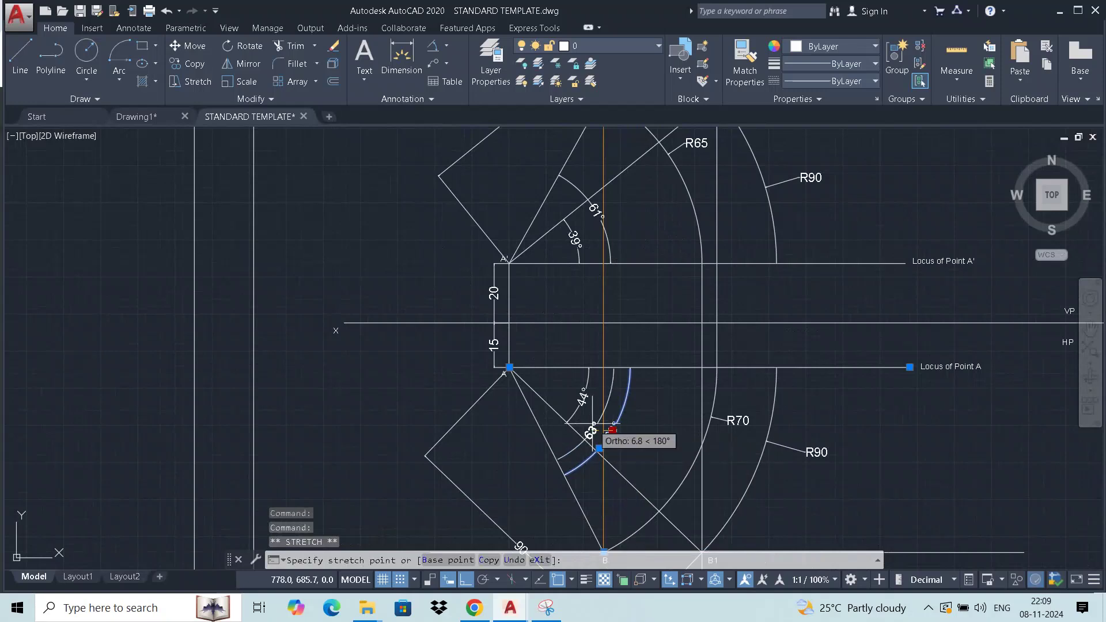
{"action": "left_click", "coordinate": [593, 431]}
{"action": "key", "text": "Escape"}
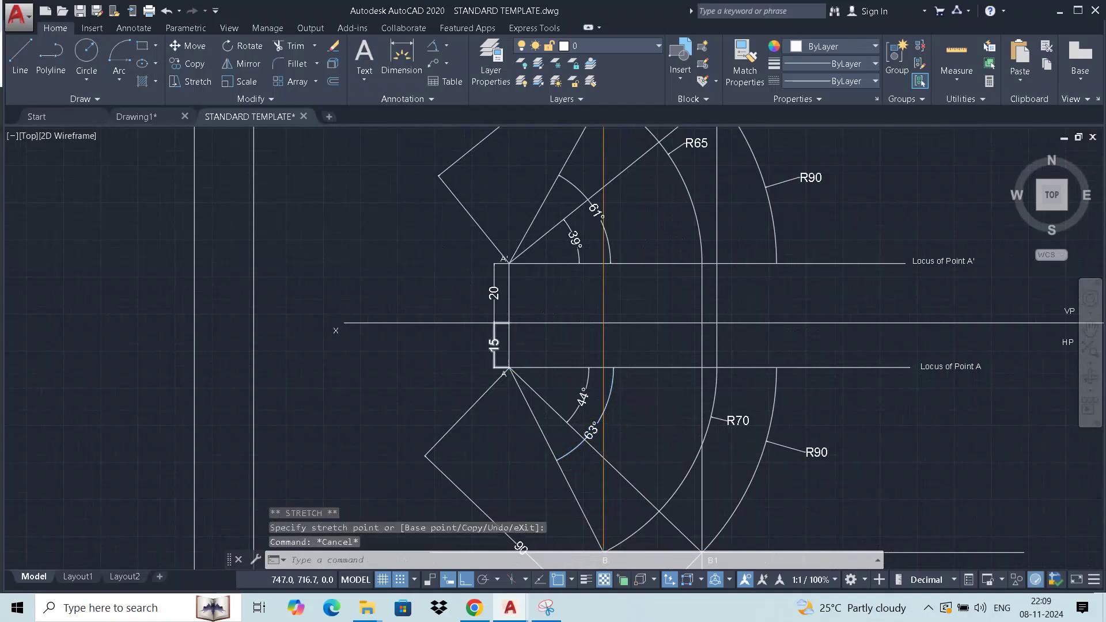
{"action": "scroll", "coordinate": [499, 341], "scroll_direction": "down", "scroll_amount": 4}
Copy the 'Locus of Point A'' label beside the B1' line, editing it to 'Locus of Point B1''.
{"action": "scroll", "coordinate": [636, 345], "scroll_direction": "up", "scroll_amount": 3}
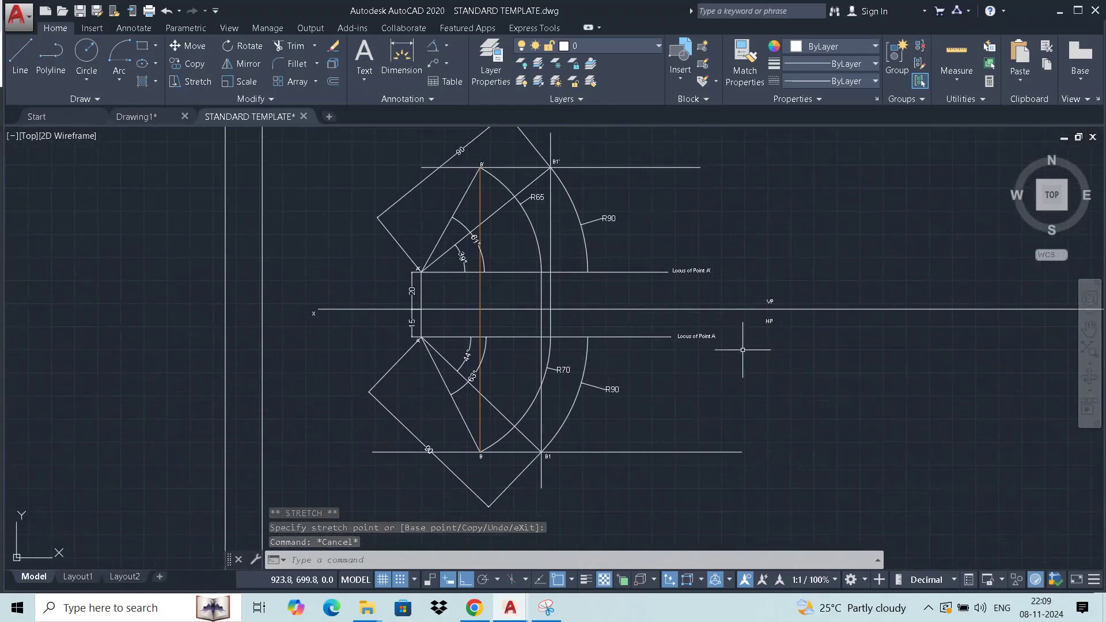
{"action": "left_click", "coordinate": [699, 271]}
{"action": "key", "text": "ctrl+c"}
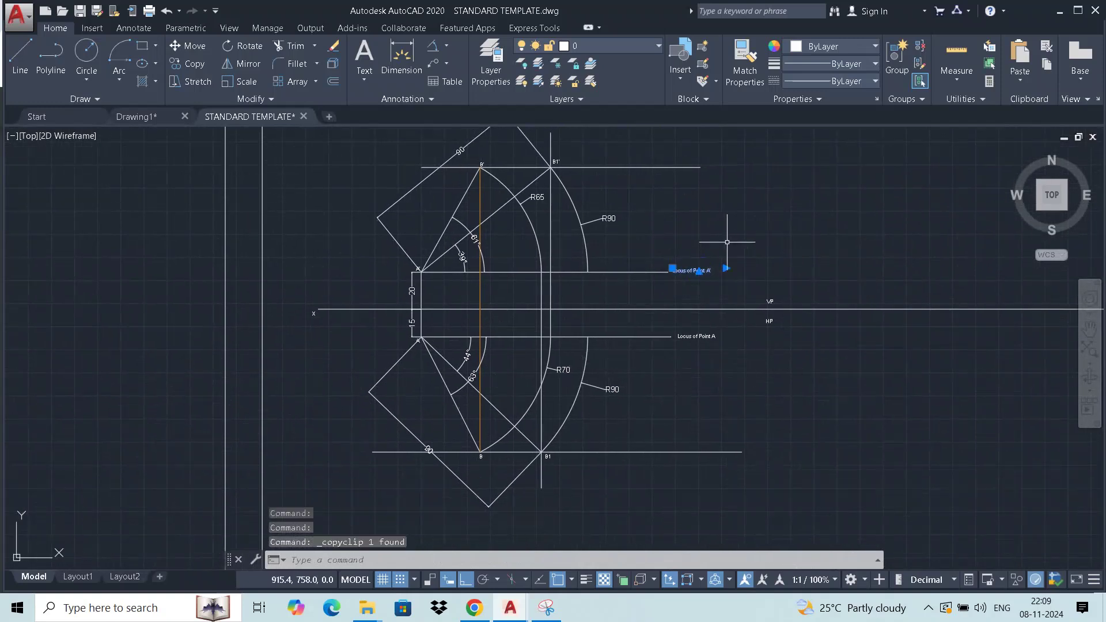
{"action": "key", "text": "ctrl+v"}
{"action": "middle_click_drag", "start_coordinate": [714, 198], "coordinate": [685, 246]}
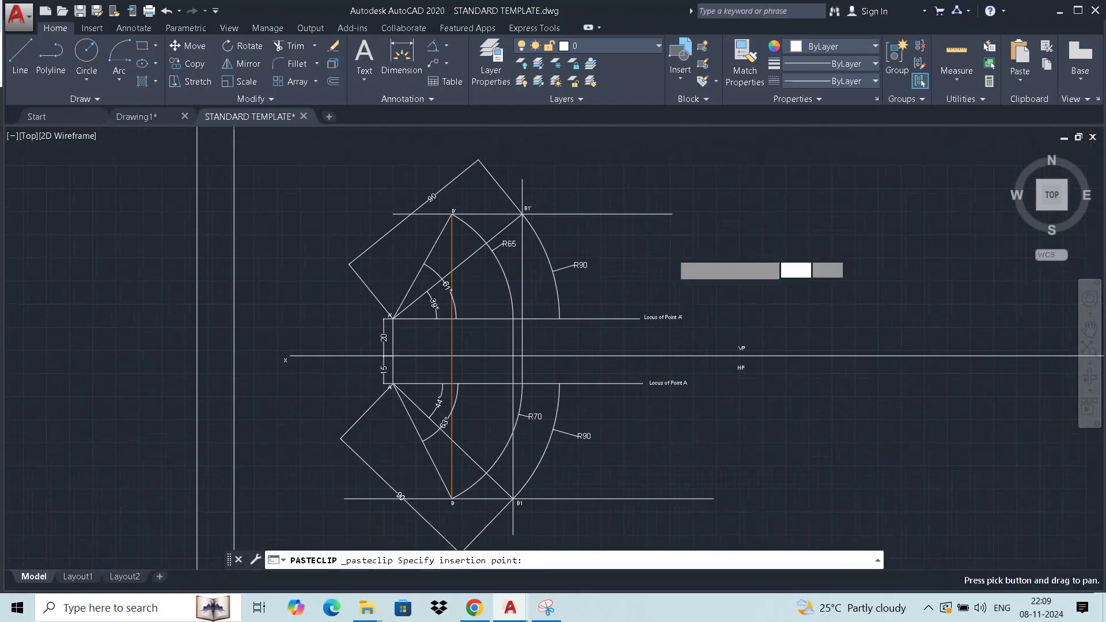
{"action": "left_click", "coordinate": [629, 225]}
{"action": "double_click", "coordinate": [667, 228]}
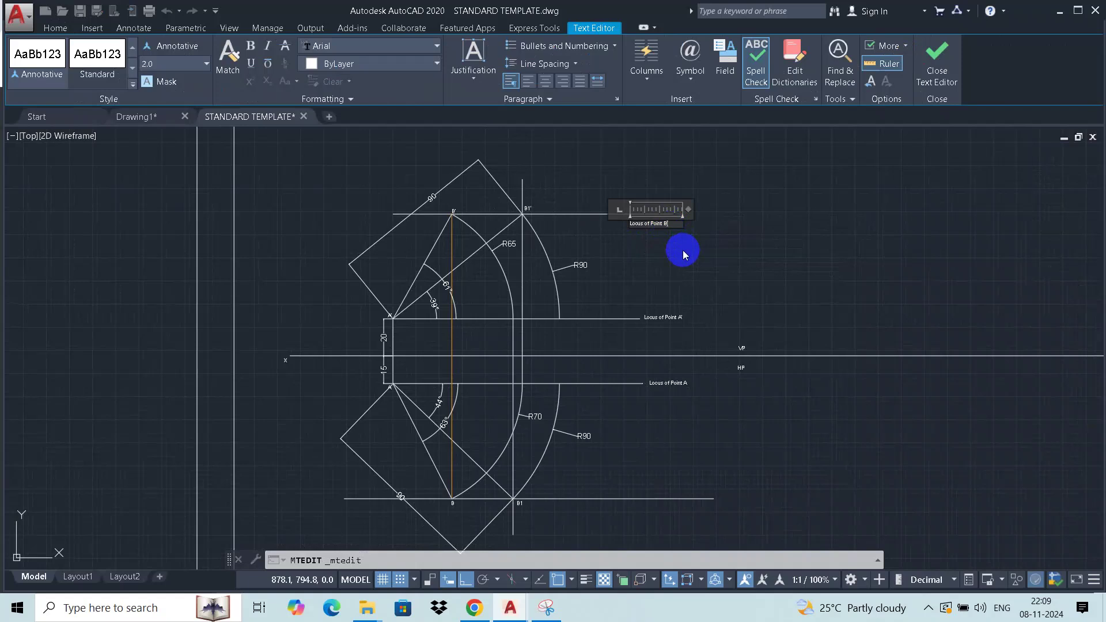
{"action": "type", "text": "1'"}
{"action": "left_click", "coordinate": [722, 256]}
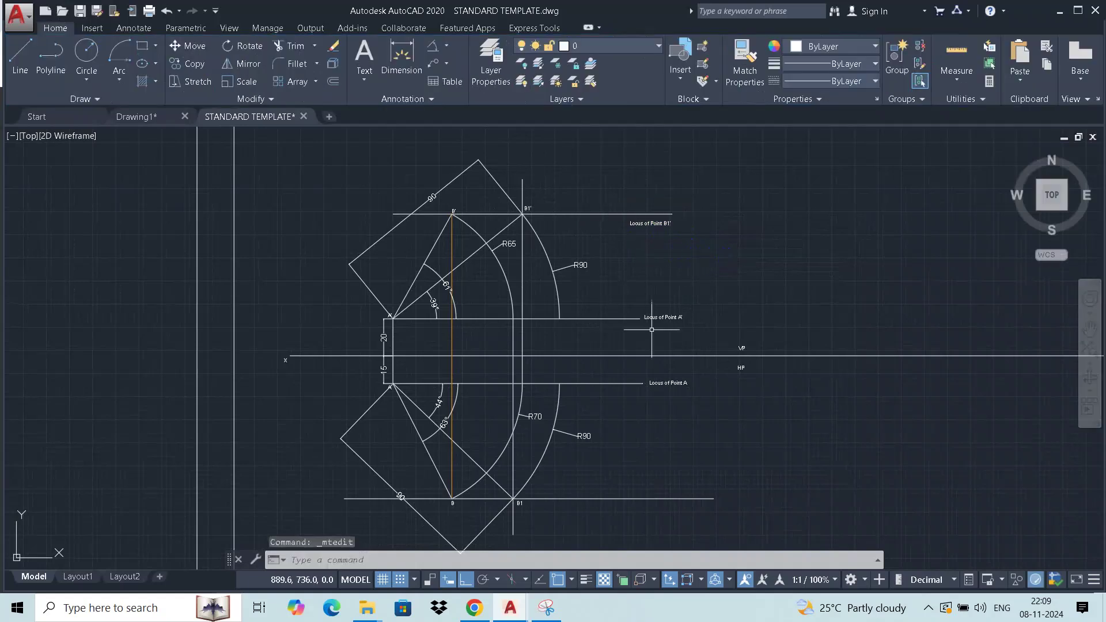
Place a 'Locus of Point B1' label on the bottom horizontal line through B1.
{"action": "left_click", "coordinate": [653, 224]}
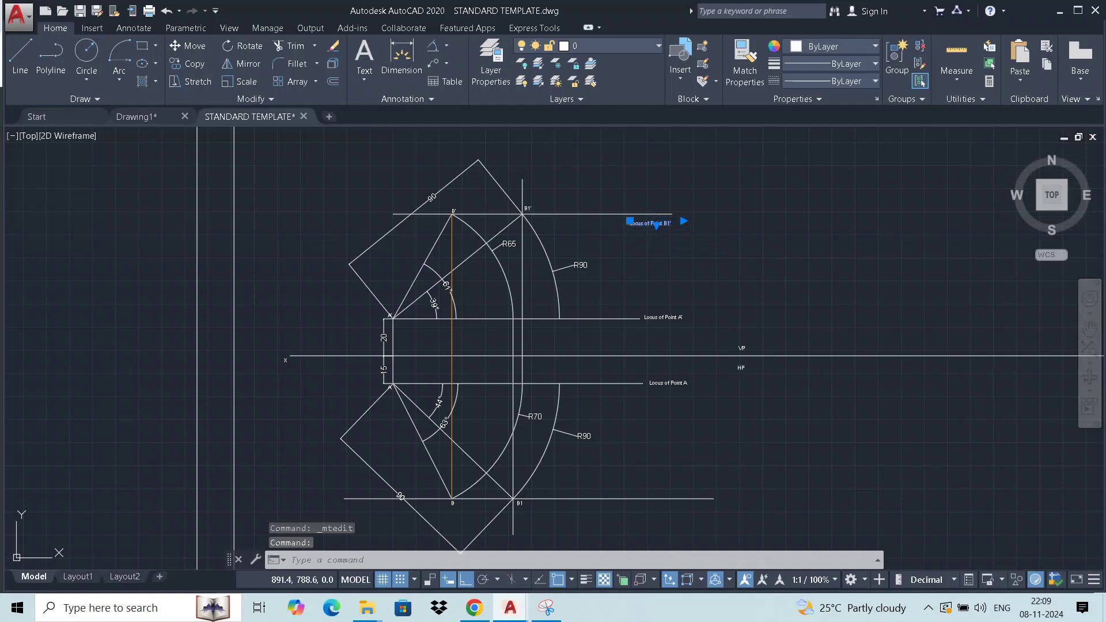
{"action": "key", "text": "ctrl+c"}
{"action": "key", "text": "ctrl+v"}
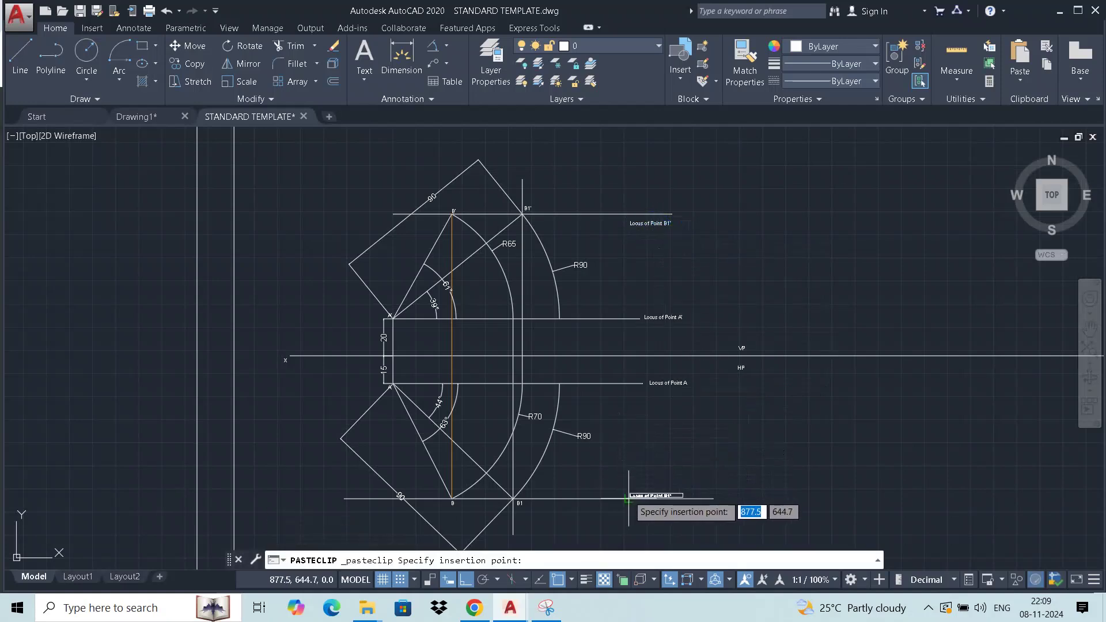
{"action": "left_click", "coordinate": [629, 485]}
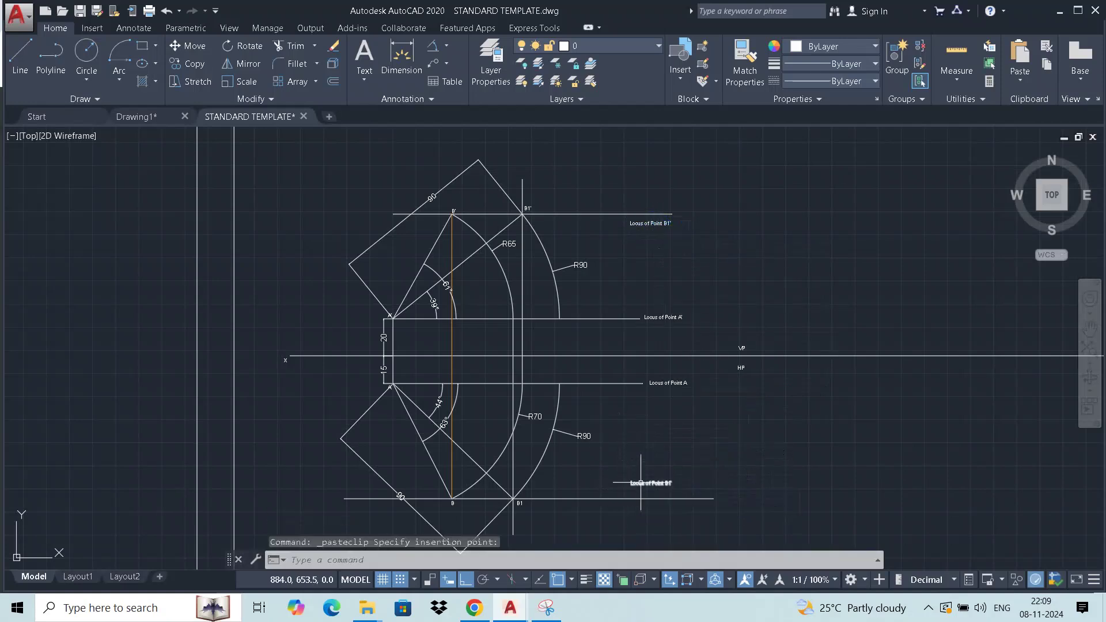
{"action": "double_click", "coordinate": [668, 483]}
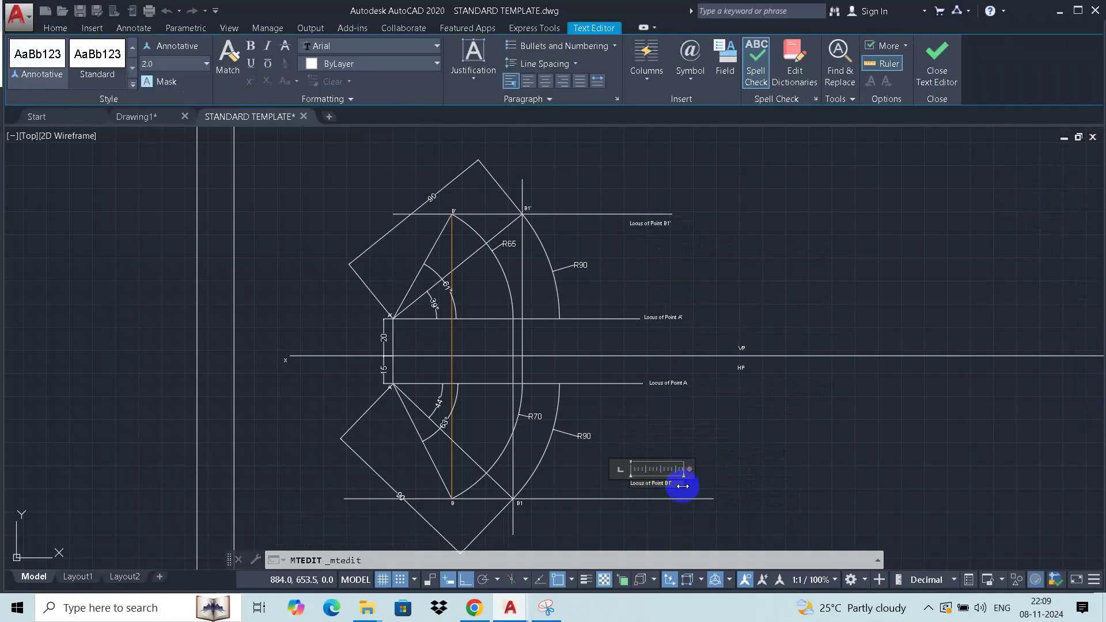
{"action": "key", "text": "BackSpace"}
{"action": "left_click", "coordinate": [723, 468]}
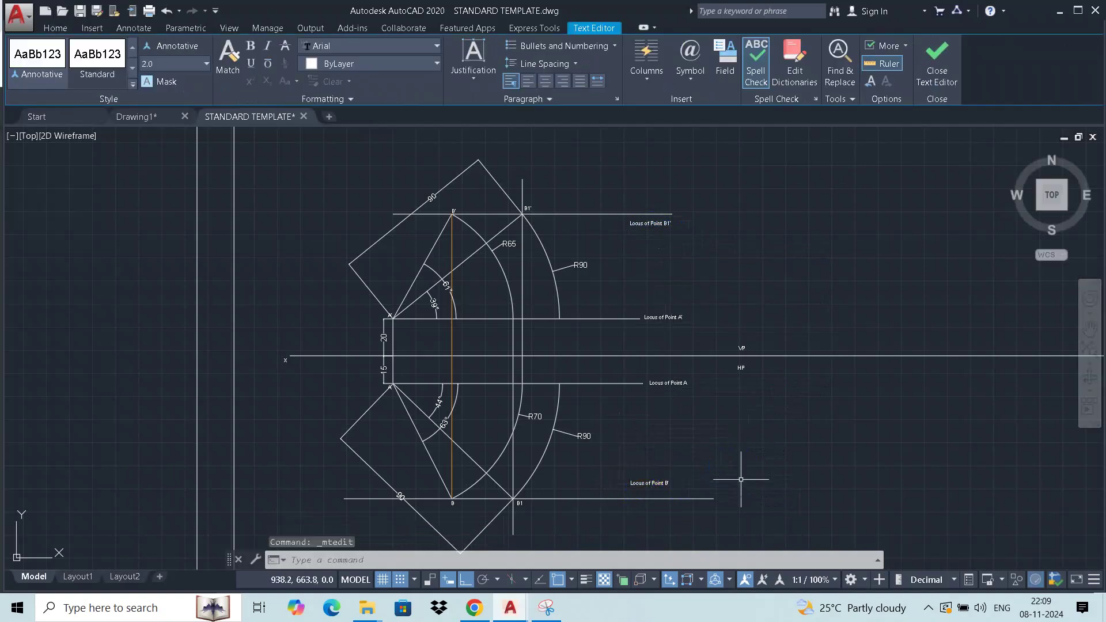
{"action": "double_click", "coordinate": [646, 483]}
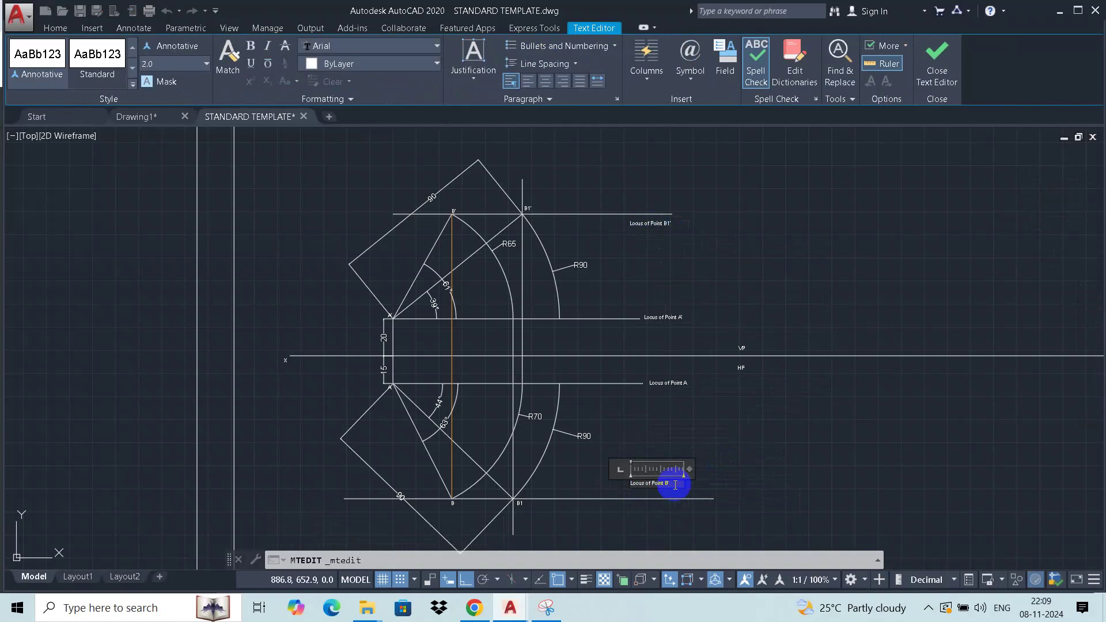
{"action": "left_click", "coordinate": [753, 464]}
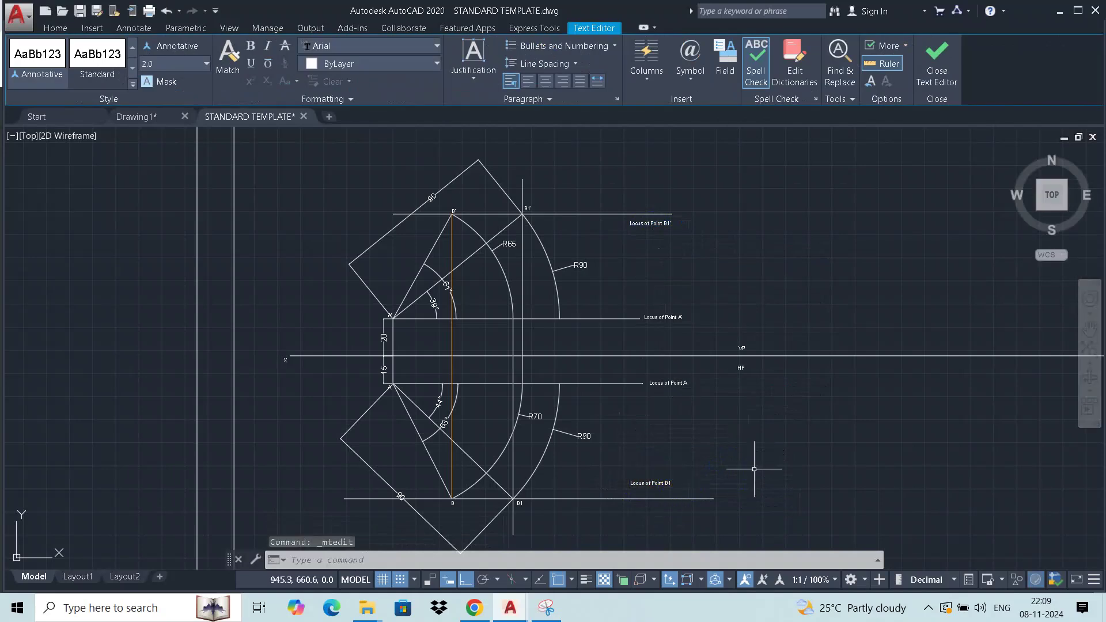
{"action": "left_click", "coordinate": [643, 485]}
{"action": "left_click", "coordinate": [649, 483]}
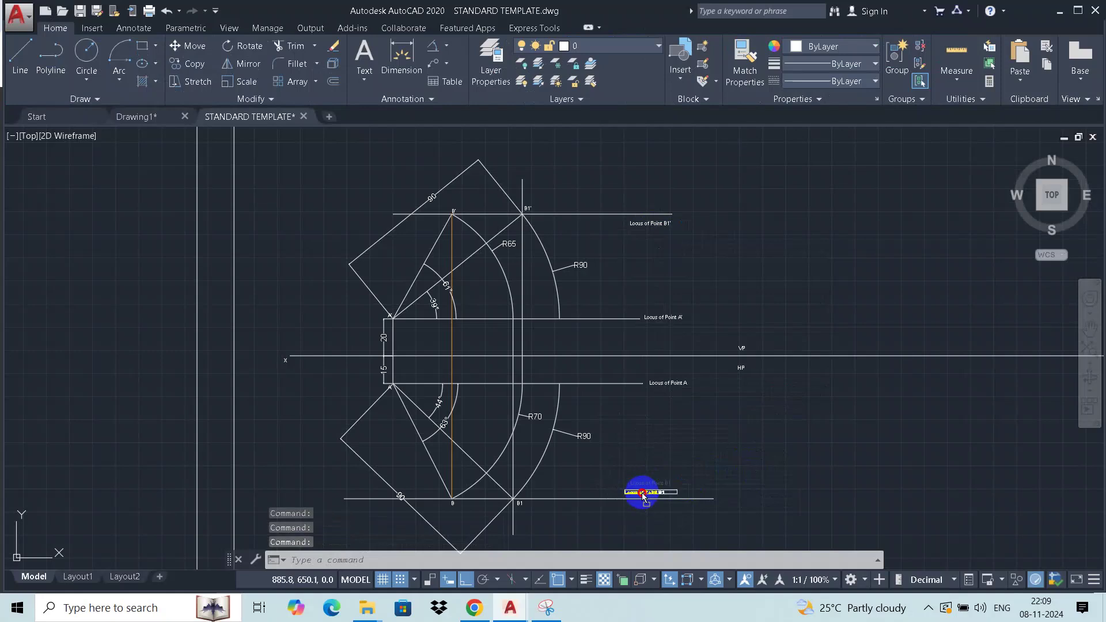
{"action": "left_click", "coordinate": [642, 492]}
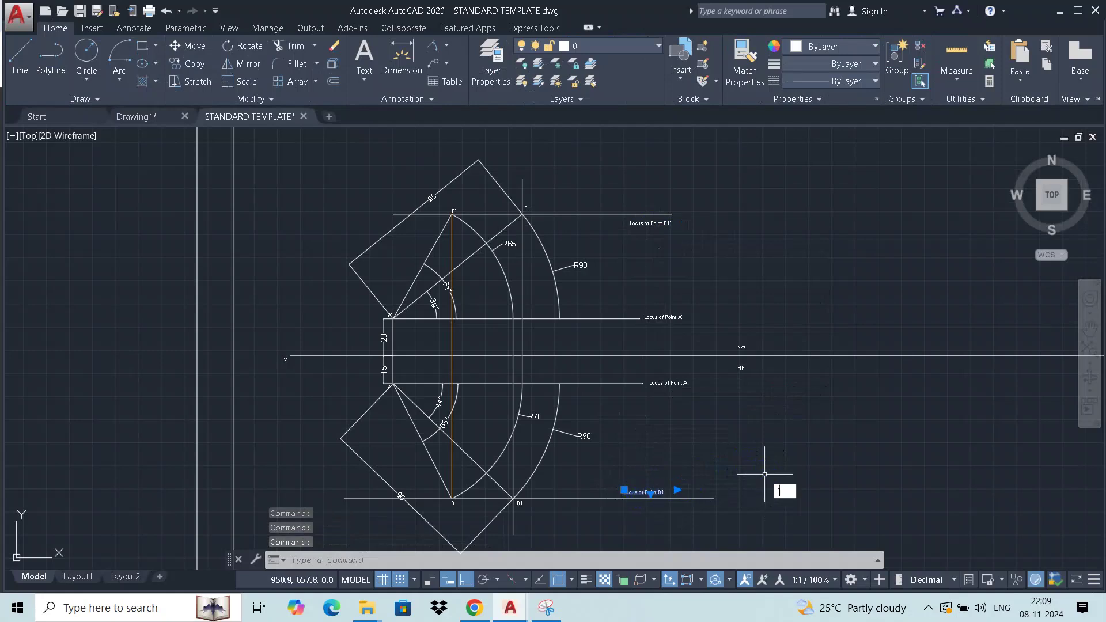
{"action": "key", "text": "Escape"}
{"action": "scroll", "coordinate": [529, 351], "scroll_direction": "down", "scroll_amount": 3}
{"action": "scroll", "coordinate": [529, 352], "scroll_direction": "up", "scroll_amount": 1}
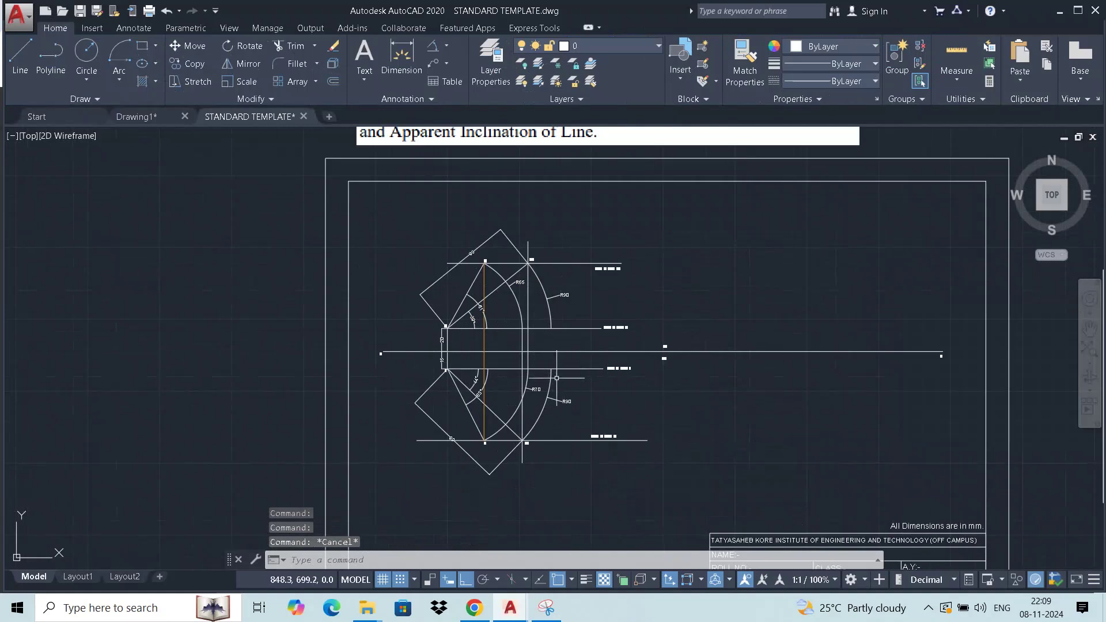
{"action": "scroll", "coordinate": [529, 352], "scroll_direction": "up", "scroll_amount": 2}
{"action": "middle_click_drag", "start_coordinate": [593, 348], "coordinate": [618, 377]}
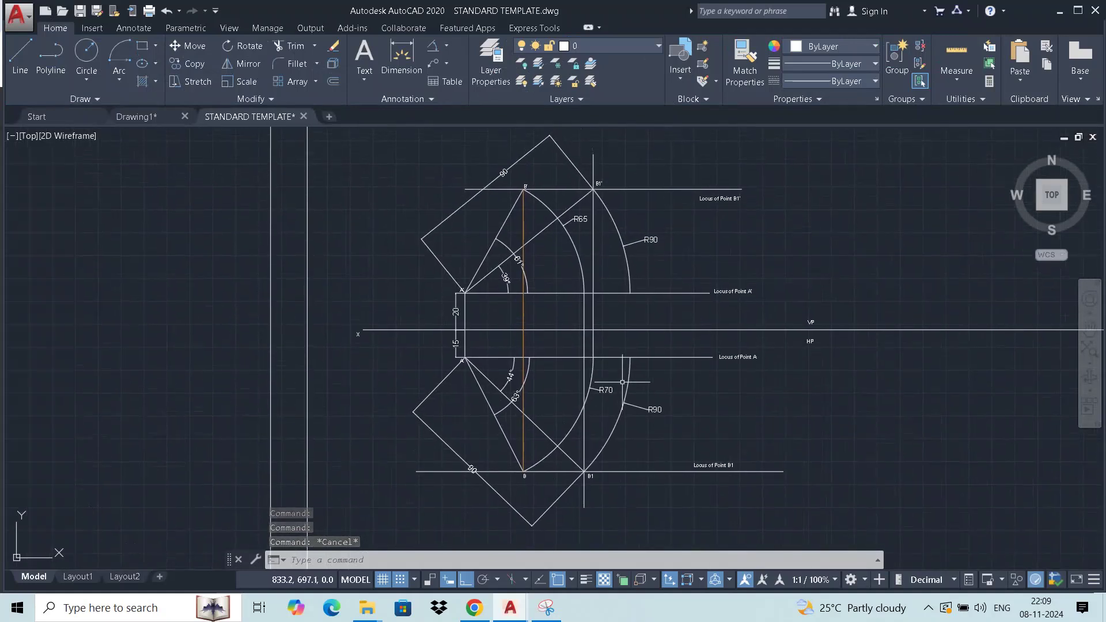
{"action": "scroll", "coordinate": [675, 379], "scroll_direction": "down", "scroll_amount": 4}
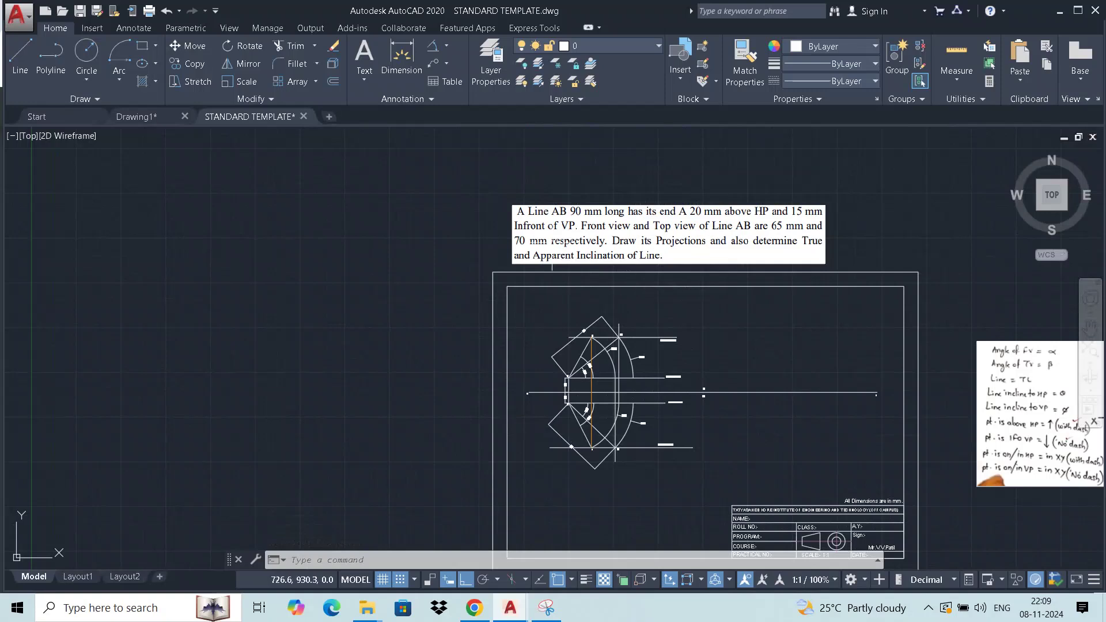
{"action": "scroll", "coordinate": [584, 434], "scroll_direction": "up", "scroll_amount": 4}
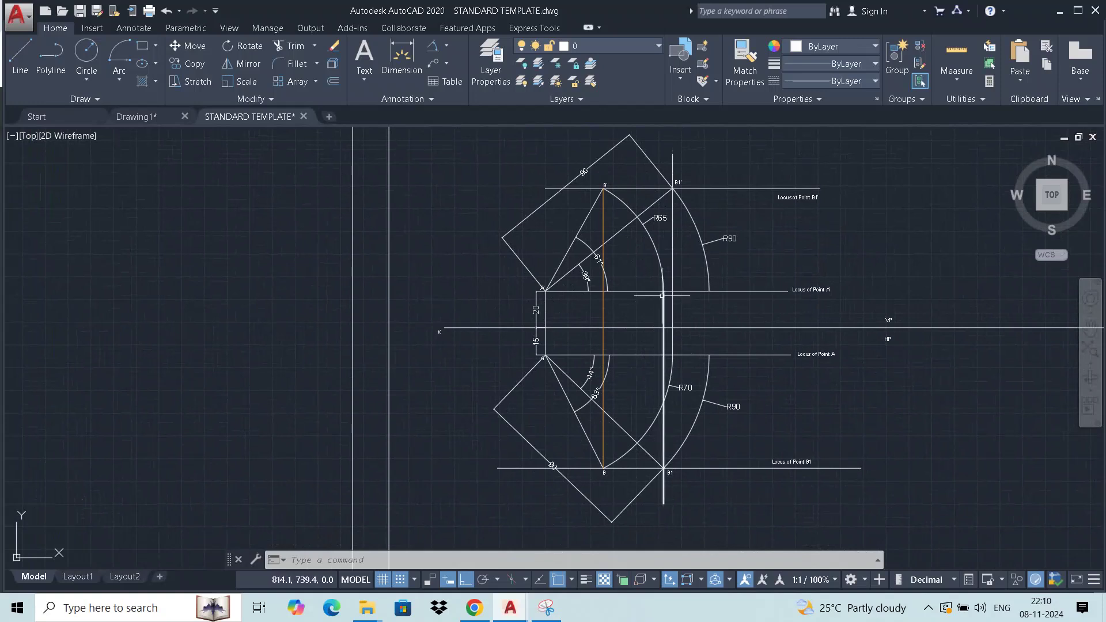
{"action": "left_click", "coordinate": [657, 254]}
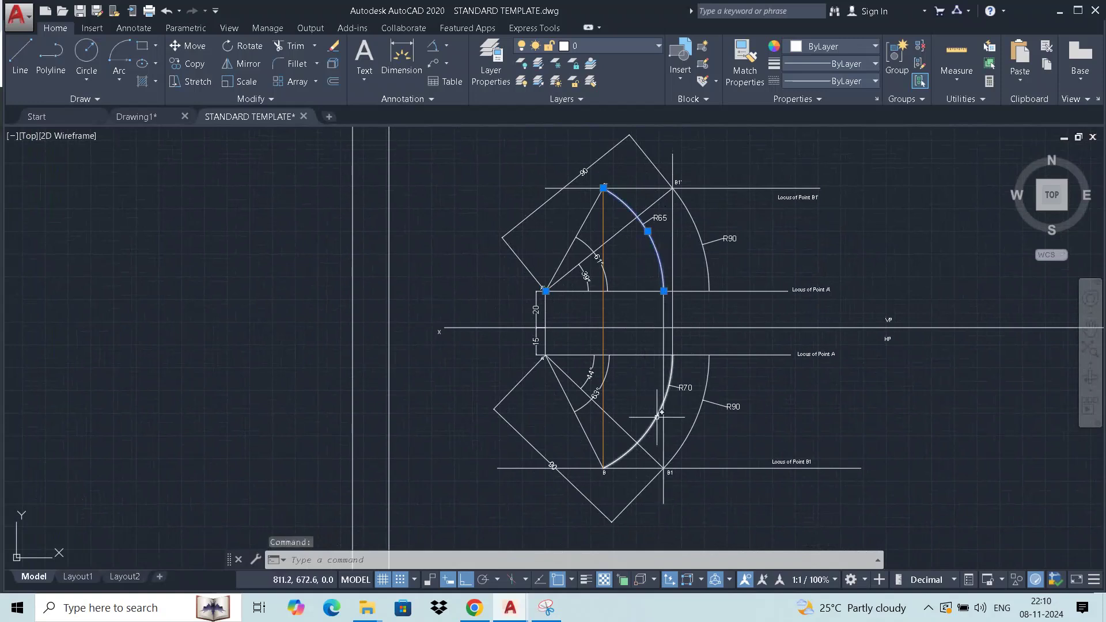
{"action": "left_click", "coordinate": [673, 364]}
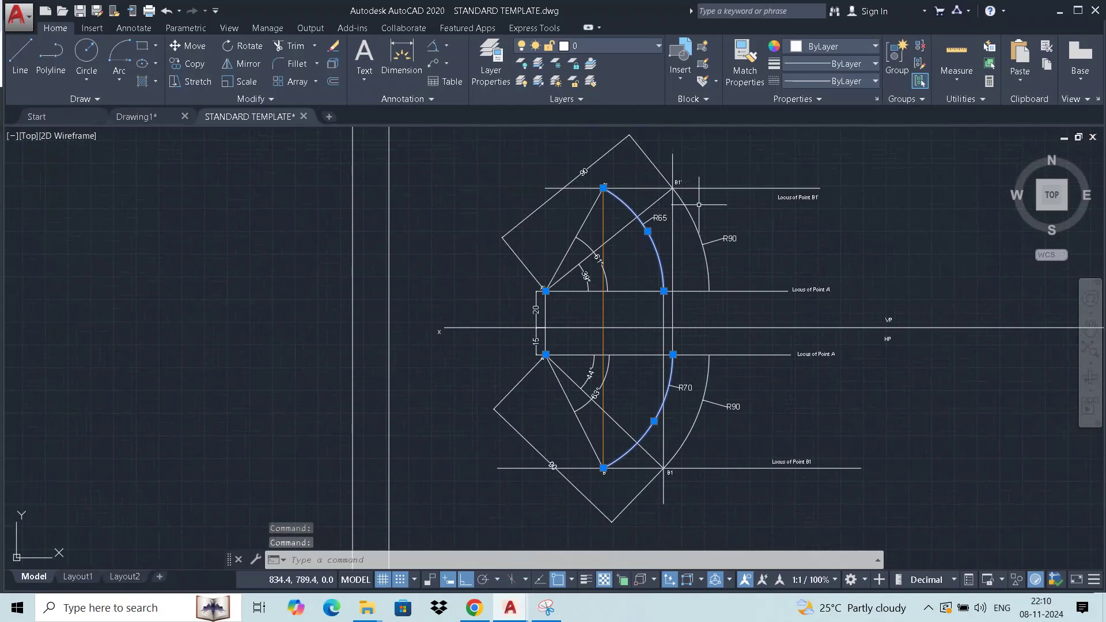
{"action": "left_click", "coordinate": [606, 242]}
{"action": "left_click", "coordinate": [611, 418]}
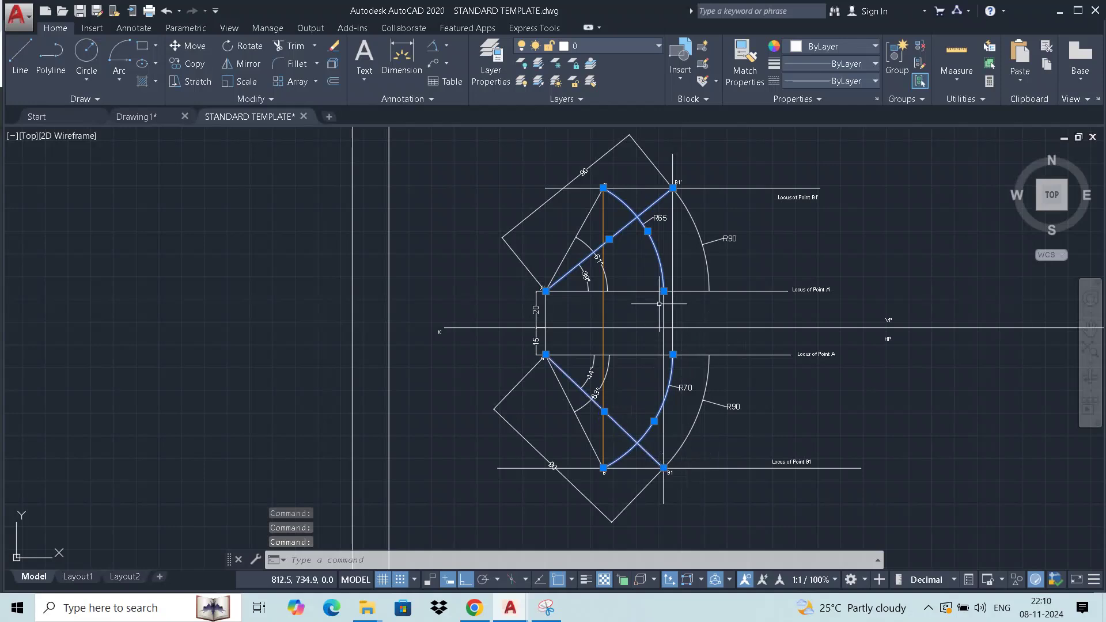
{"action": "left_click", "coordinate": [574, 232]}
{"action": "left_click", "coordinate": [585, 438]}
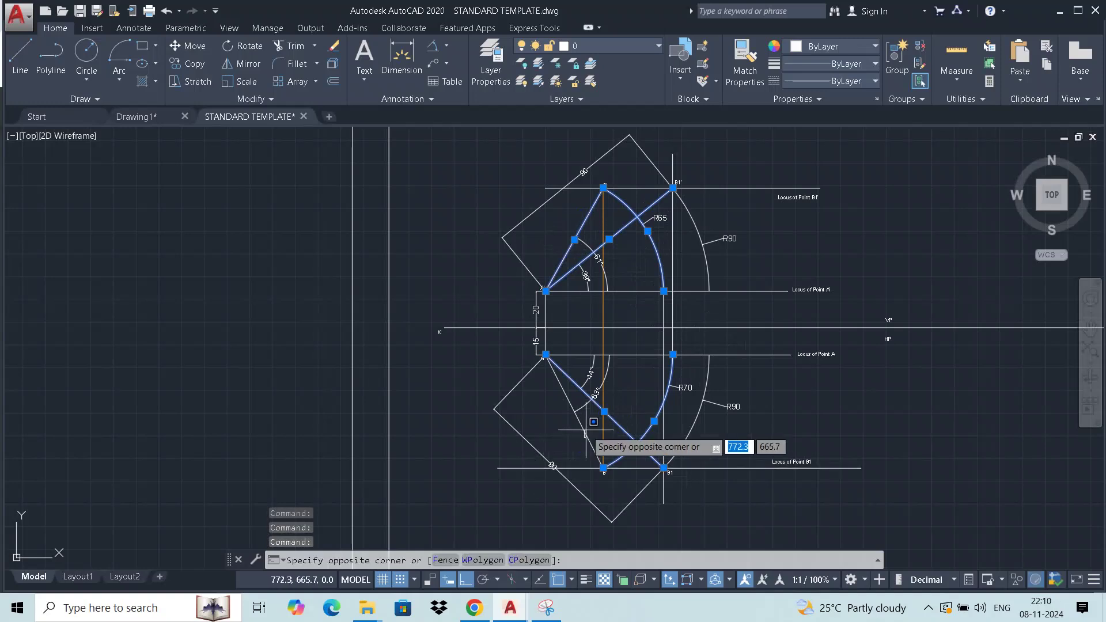
{"action": "left_click", "coordinate": [562, 423]}
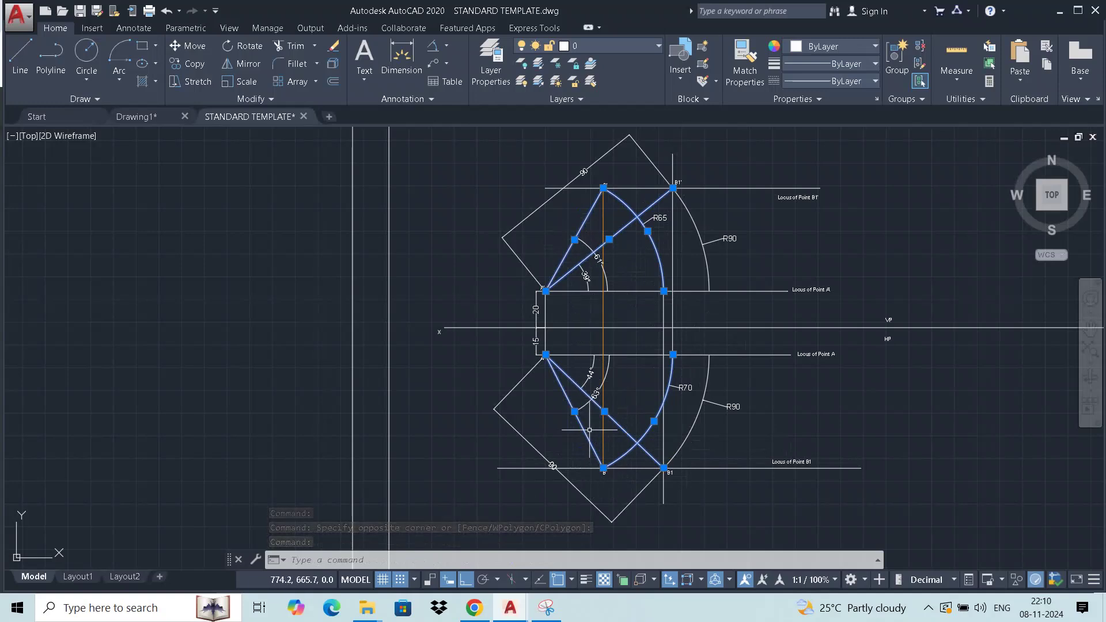
{"action": "key", "text": "Escape"}
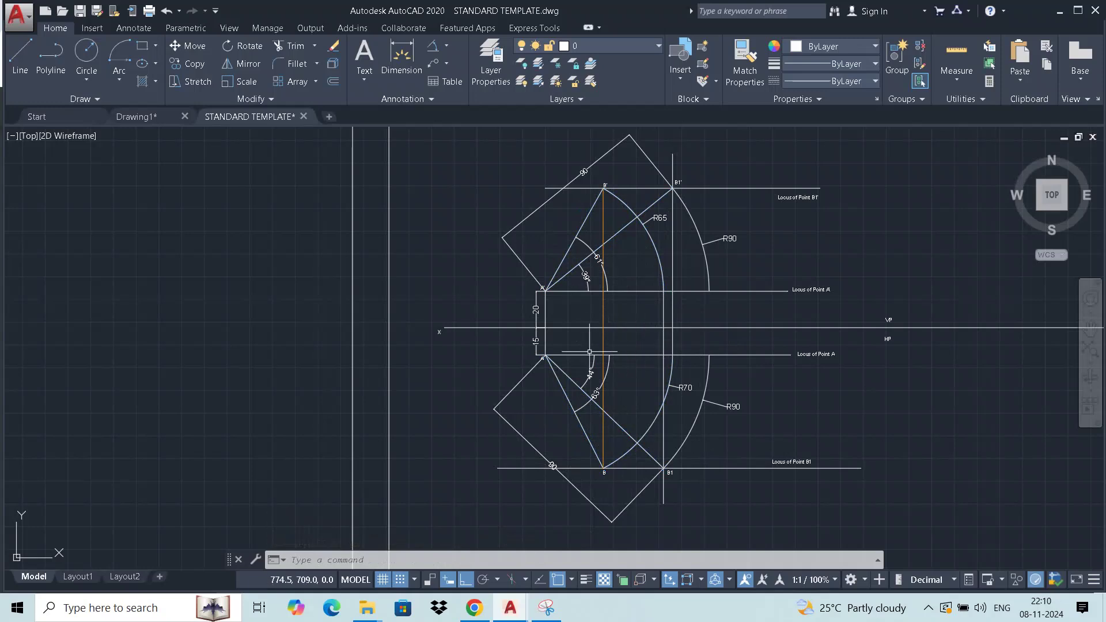
{"action": "scroll", "coordinate": [725, 332], "scroll_direction": "down", "scroll_amount": 2}
{"action": "scroll", "coordinate": [693, 289], "scroll_direction": "down", "scroll_amount": 3}
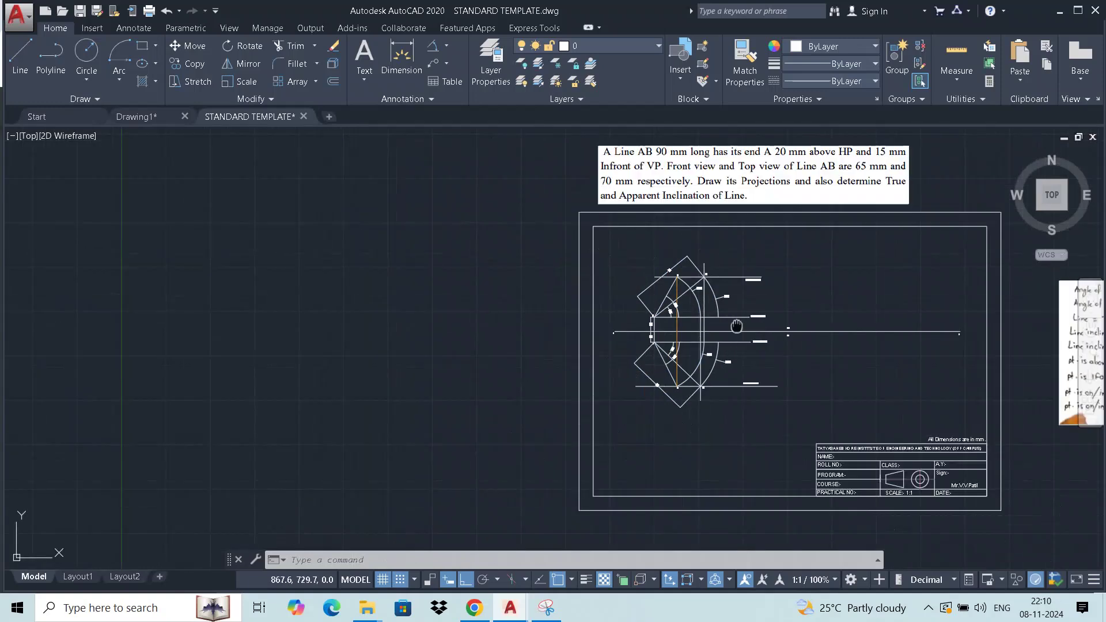